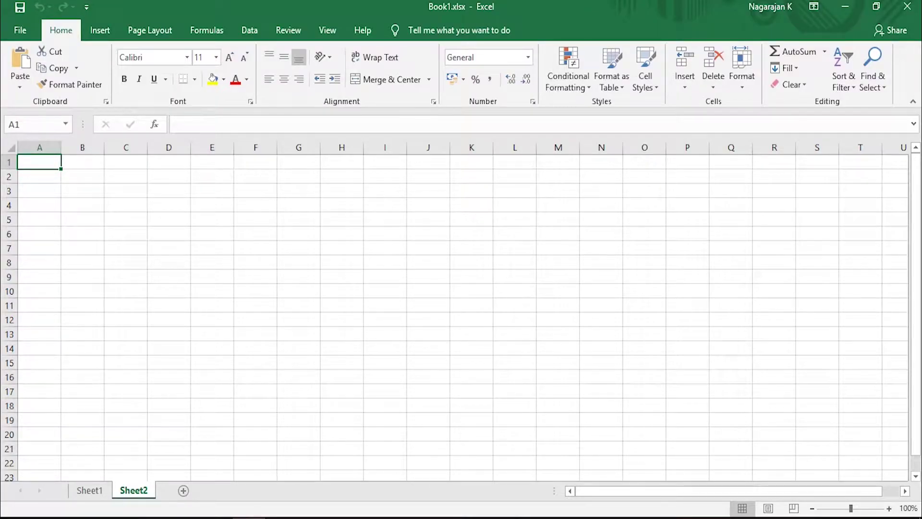
Enter the company name ABC Pvt.Ltd in cell A1
{"action": "type", "text": "ABC "}
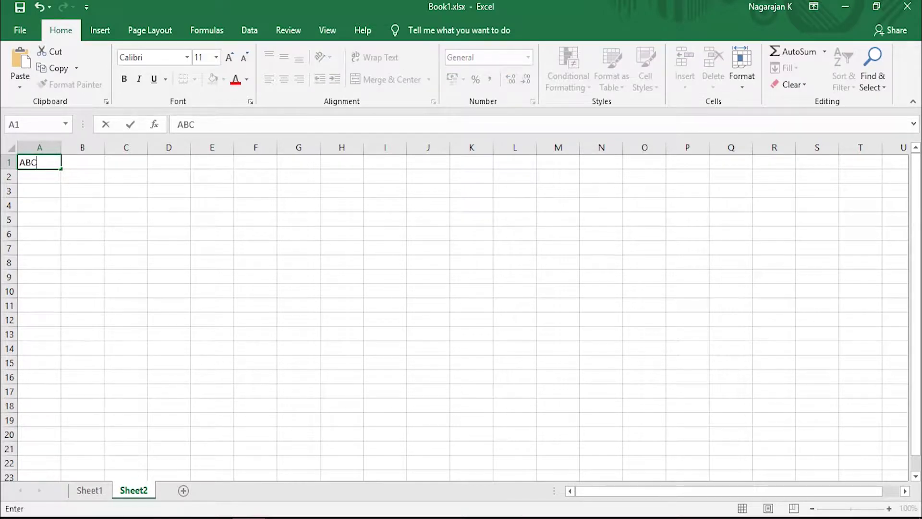
{"action": "type", "text": "Pv"}
{"action": "type", "text": "t.Lt"}
{"action": "type", "text": "t"}
{"action": "key", "text": "BackSpace"}
{"action": "type", "text": "d"}
{"action": "key", "text": "Return"}
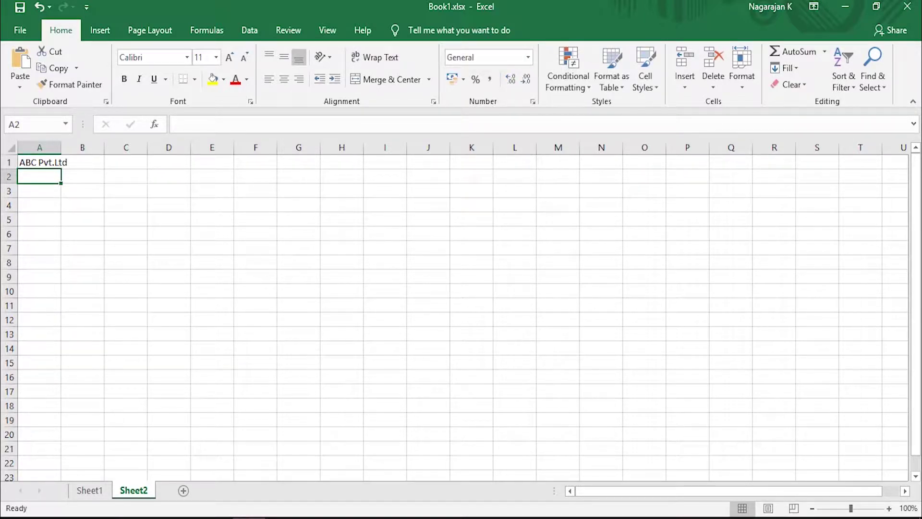
Add 'Net Income Statement' as a second line below ABC Pvt.Ltd in A1
{"action": "left_click", "coordinate": [57, 162]}
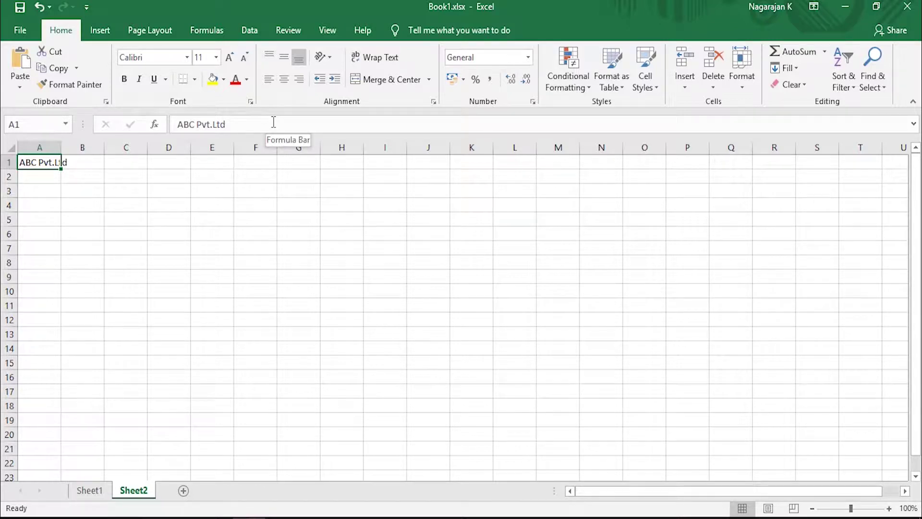
{"action": "left_click", "coordinate": [274, 122]}
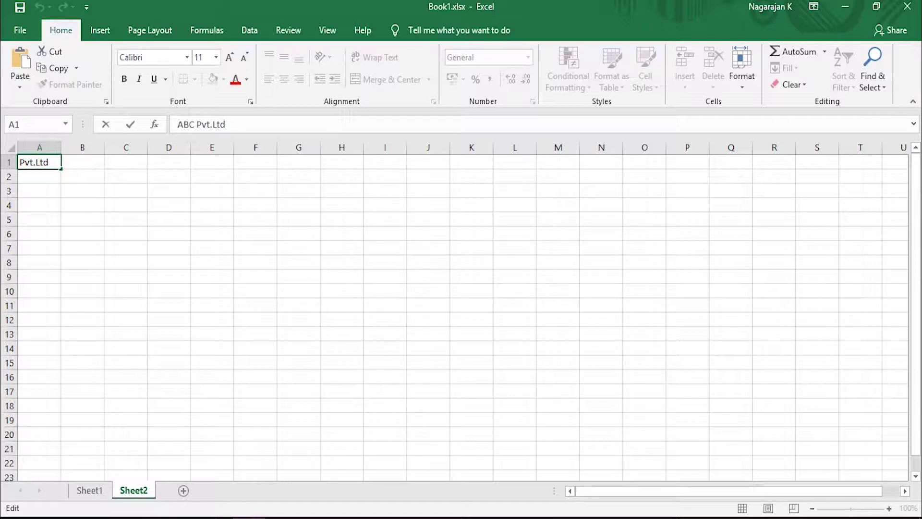
{"action": "type", "text": " Net In"}
{"action": "type", "text": "come Stat"}
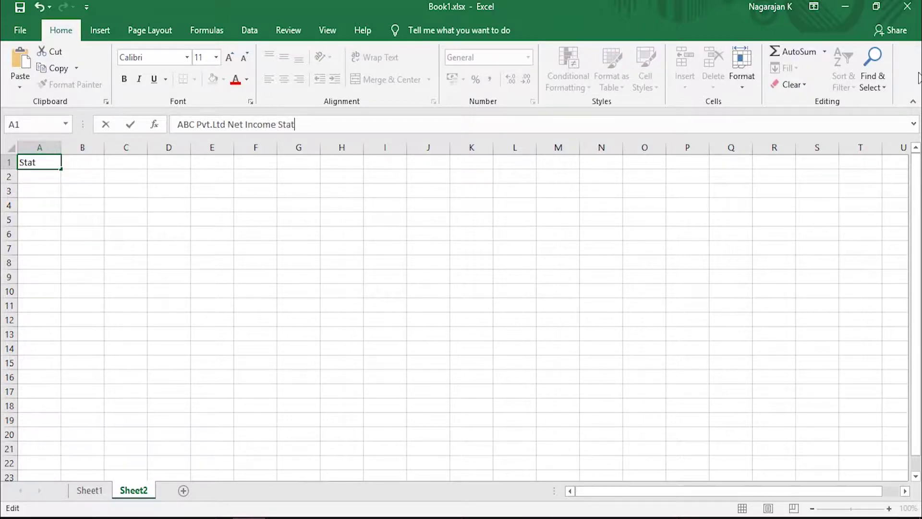
{"action": "type", "text": "ement"}
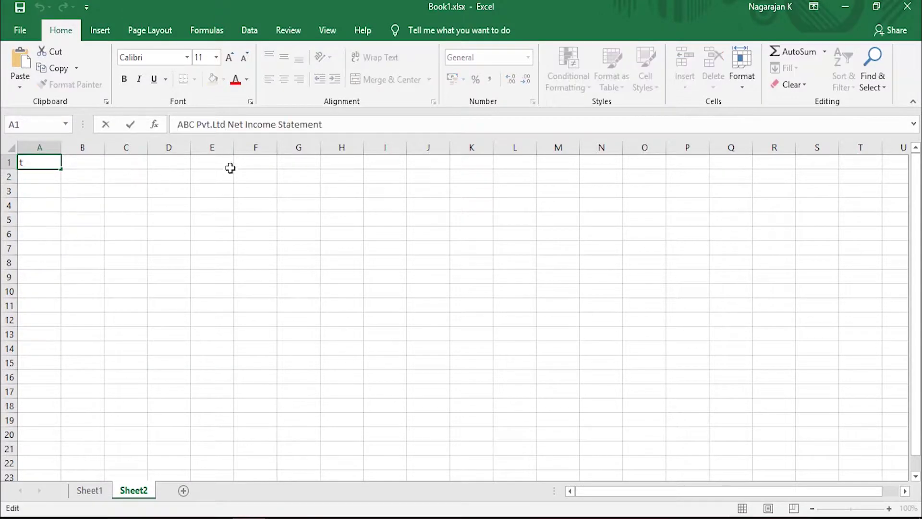
{"action": "left_click", "coordinate": [228, 124]}
{"action": "left_click", "coordinate": [65, 176]}
{"action": "left_click", "coordinate": [46, 160]}
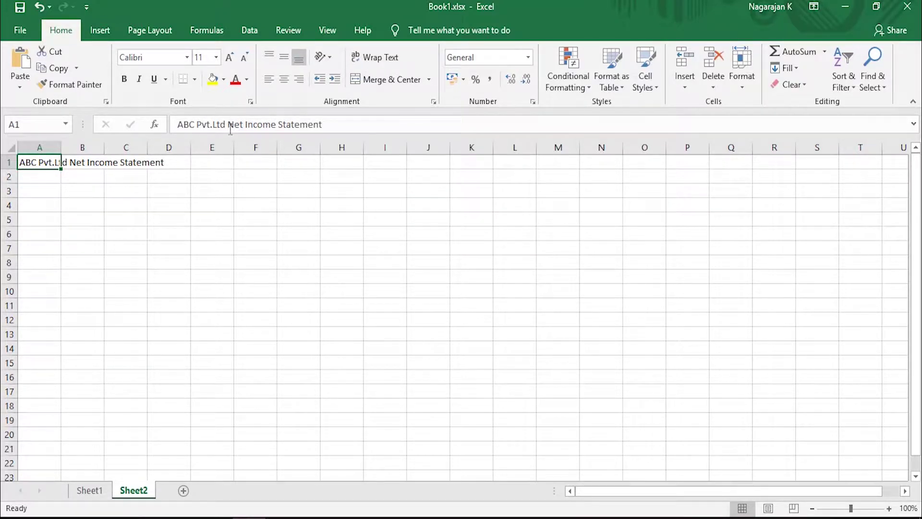
{"action": "type", "text": "Net"}
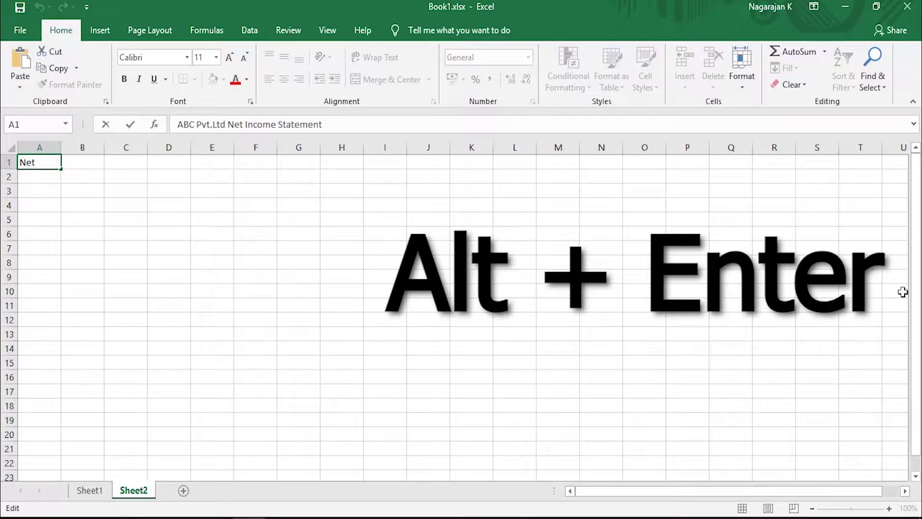
{"action": "key", "text": "alt+Return"}
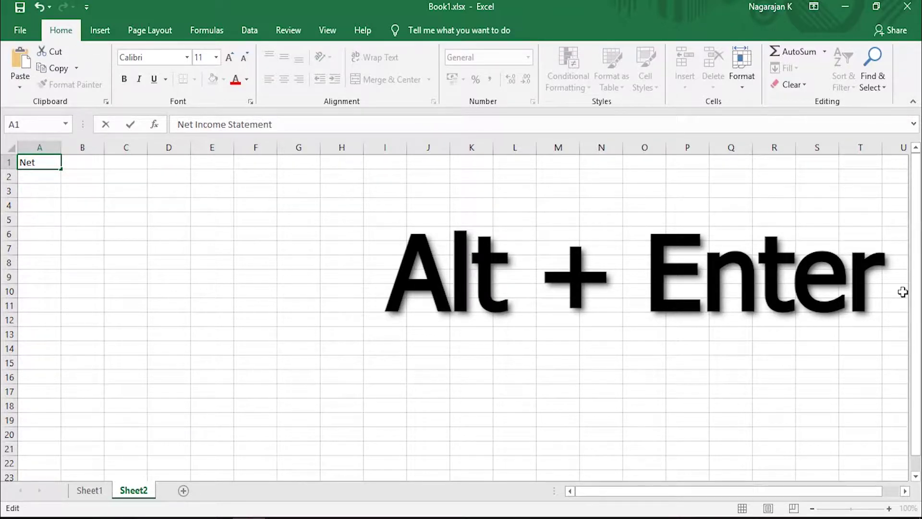
{"action": "key", "text": "ctrl+Return"}
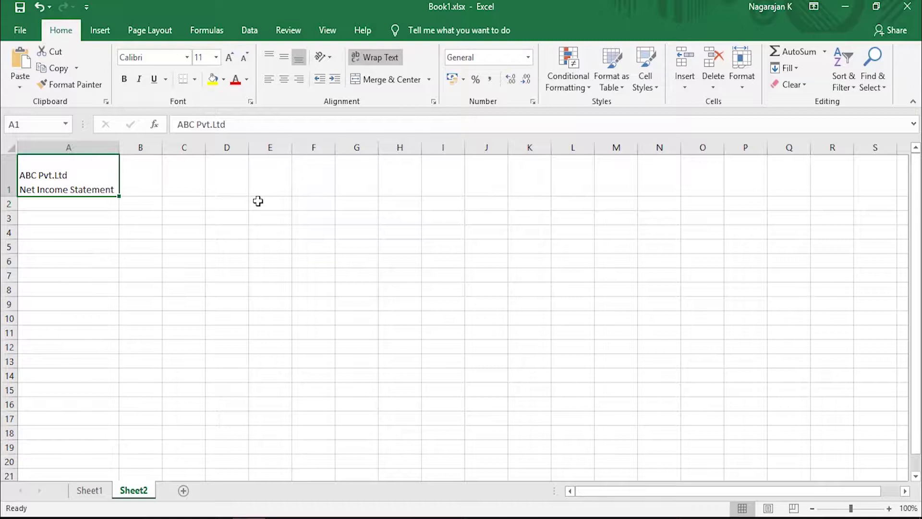
Autofit row 1 and fill month headers Apr-19 through Sep-19 across B1:G1
{"action": "double_click", "coordinate": [8, 196]}
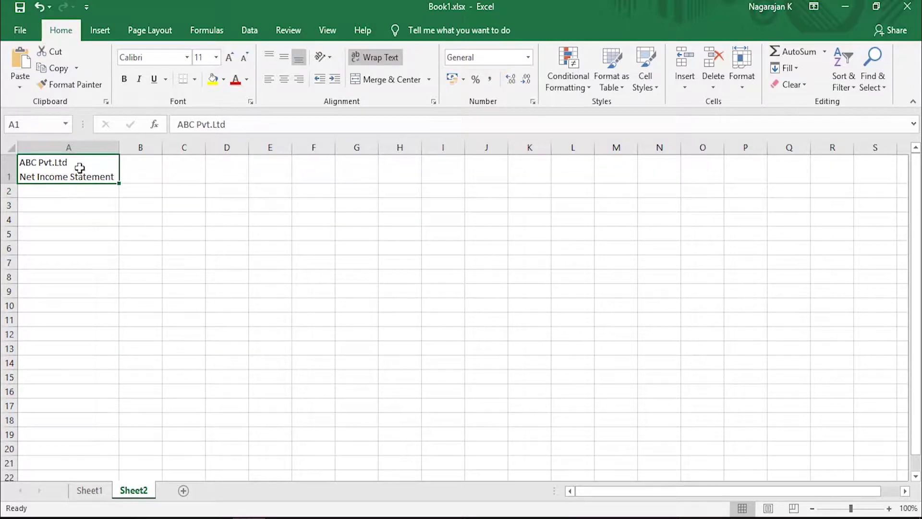
{"action": "left_click", "coordinate": [139, 173]}
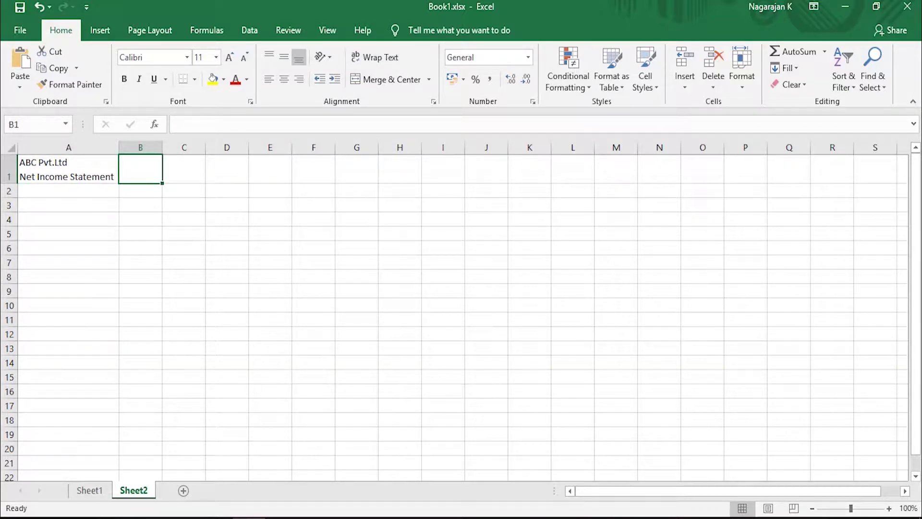
{"action": "type", "text": "Apr"}
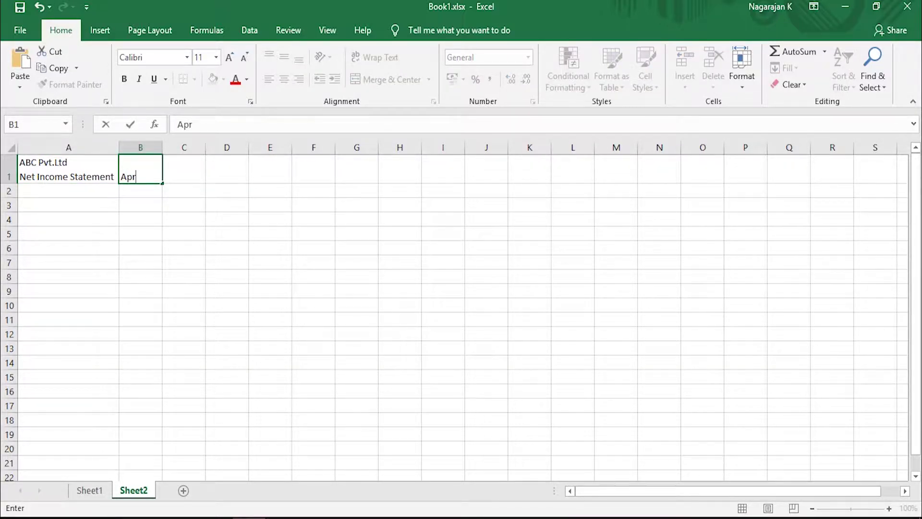
{"action": "type", "text": "-19"}
{"action": "key", "text": "Tab"}
{"action": "left_click", "coordinate": [150, 168]}
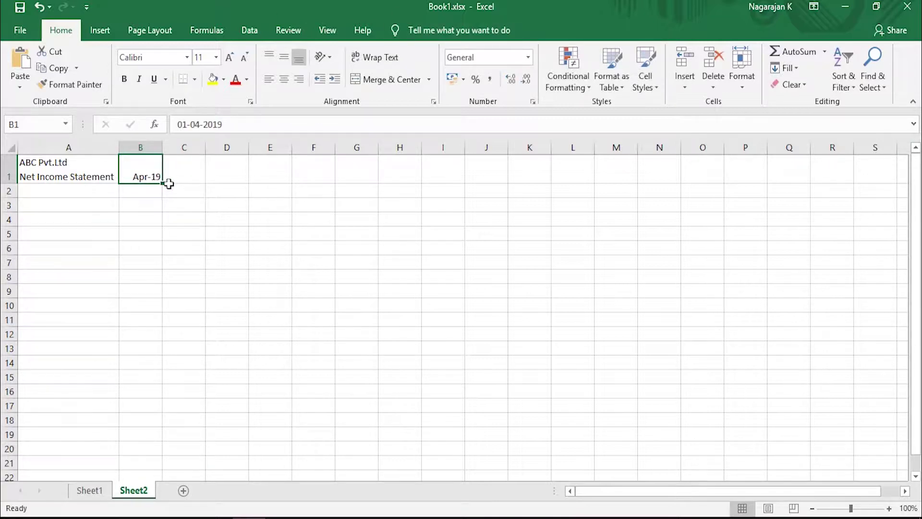
{"action": "left_click_drag", "start_coordinate": [165, 185], "coordinate": [375, 193]}
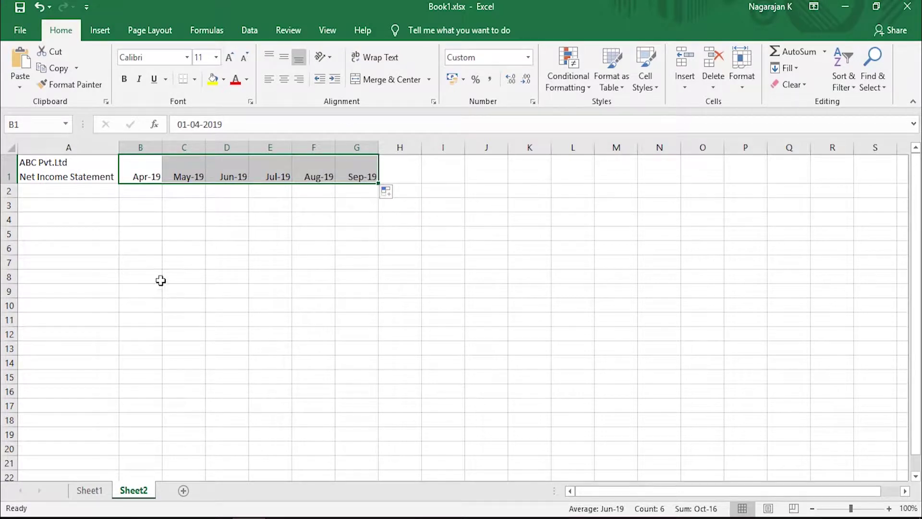
{"action": "left_click", "coordinate": [171, 205]}
Type the labels Revenue, Expenses and Net Income into A2:A4
{"action": "left_click", "coordinate": [67, 190]}
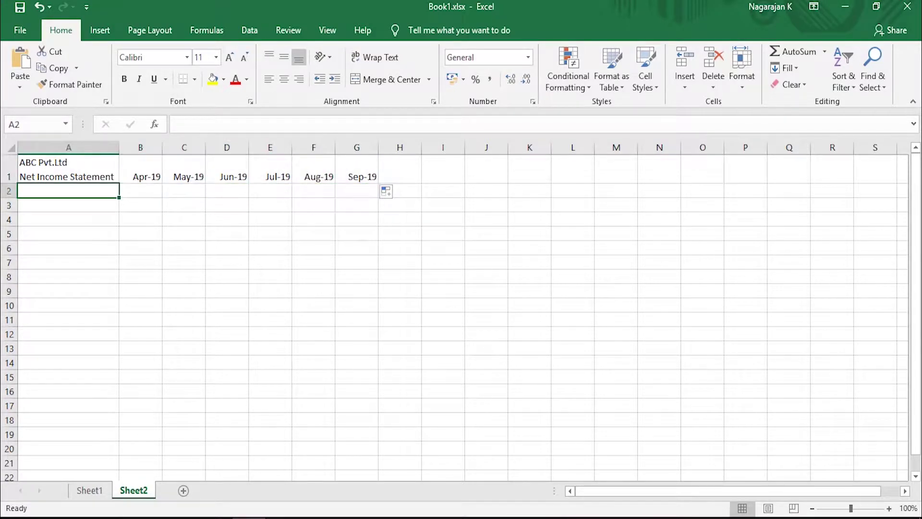
{"action": "type", "text": "Reve"}
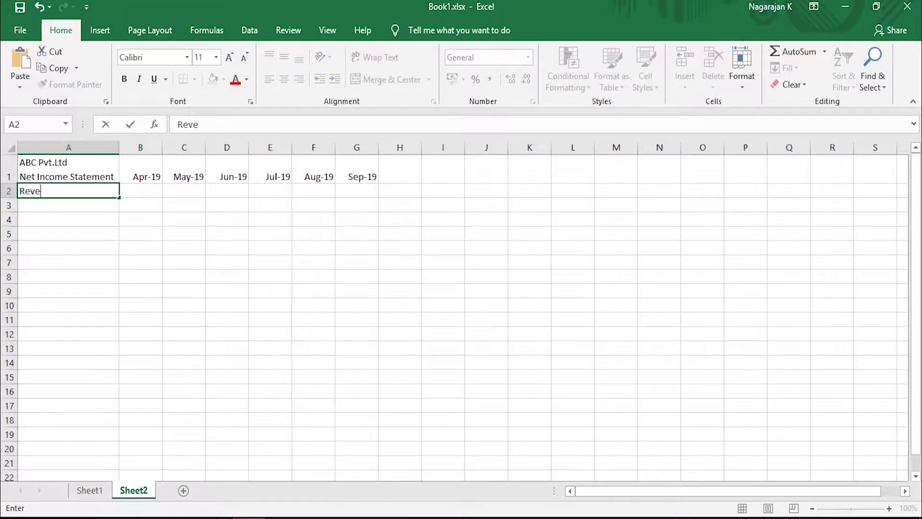
{"action": "type", "text": "nue"}
{"action": "key", "text": "Return"}
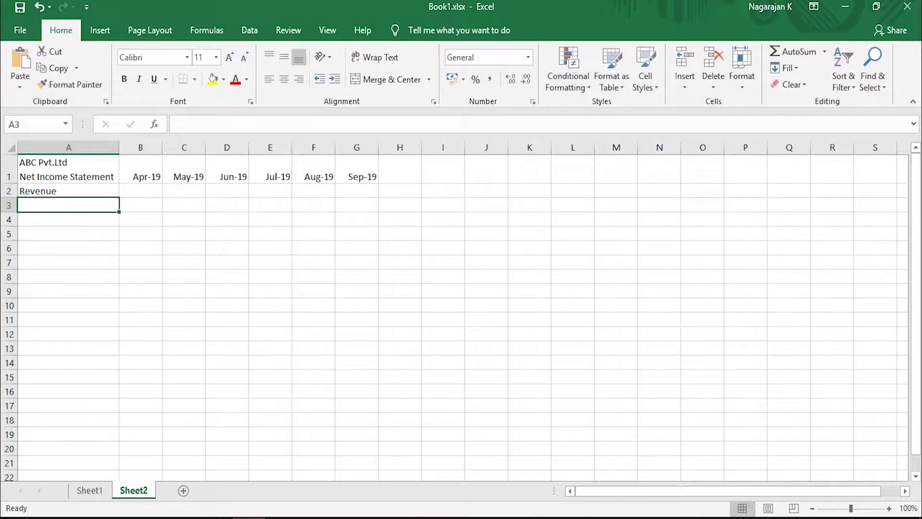
{"action": "type", "text": "Ex"}
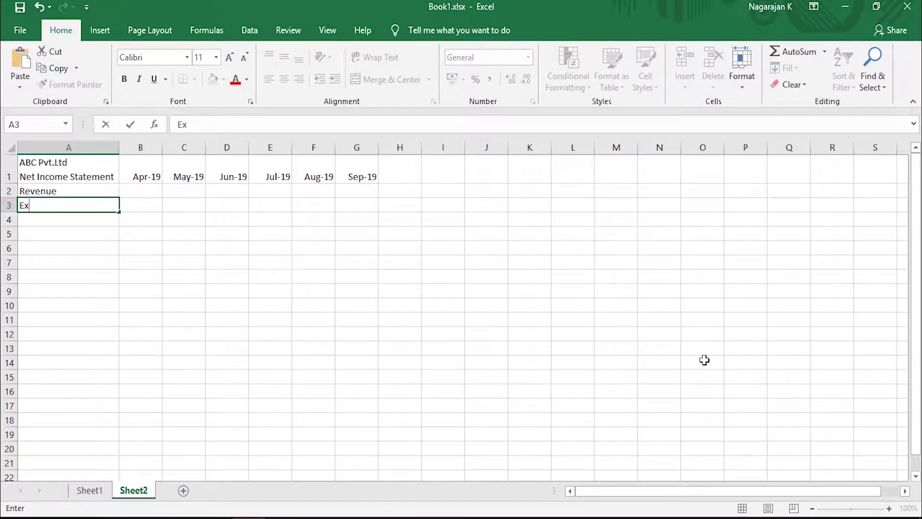
{"action": "type", "text": "pens"}
{"action": "type", "text": "es"}
{"action": "key", "text": "Return"}
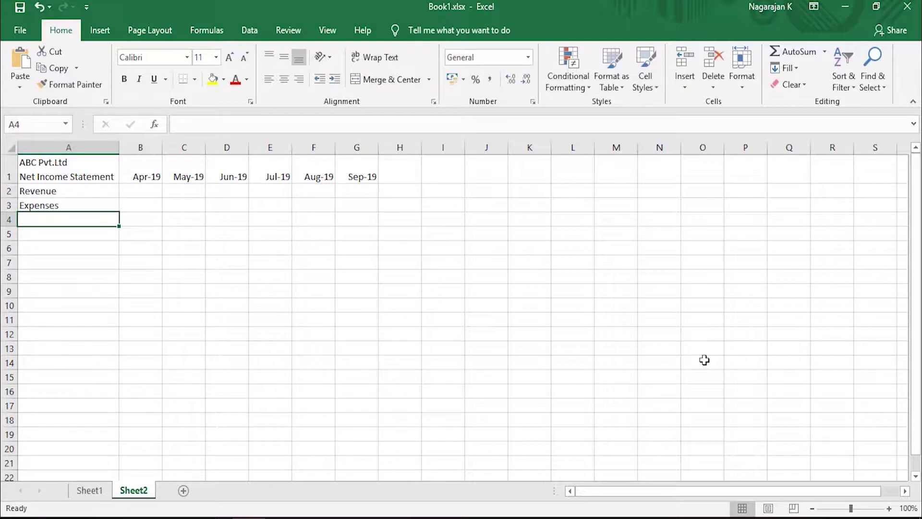
{"action": "type", "text": "Net I"}
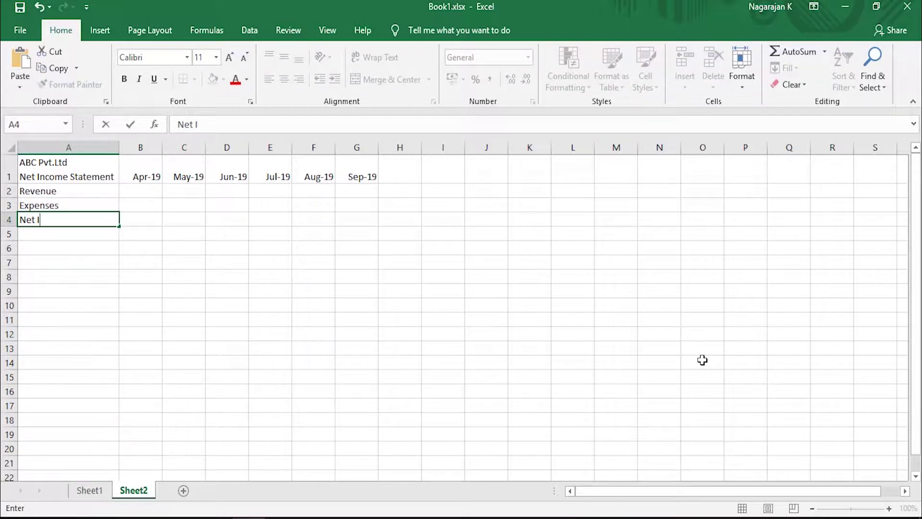
{"action": "type", "text": "ncome"}
{"action": "key", "text": "Tab"}
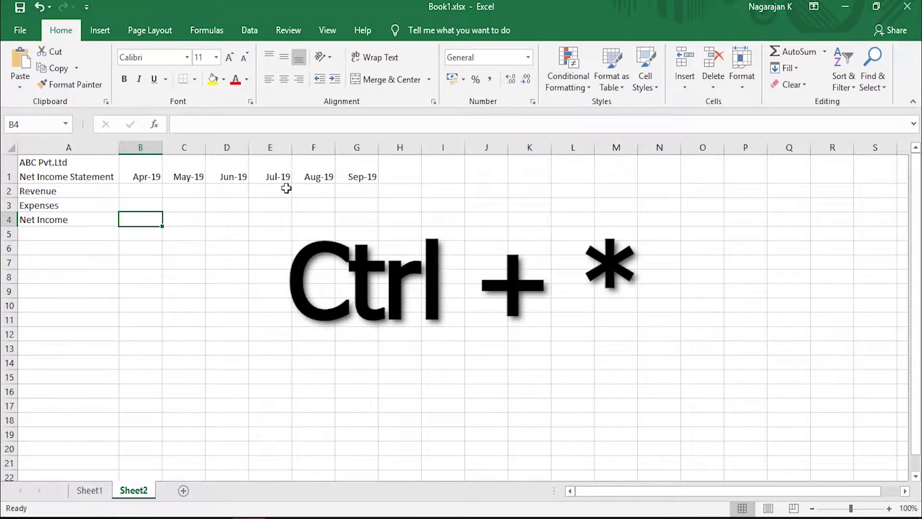
{"action": "key", "text": "ctrl+shift+8"}
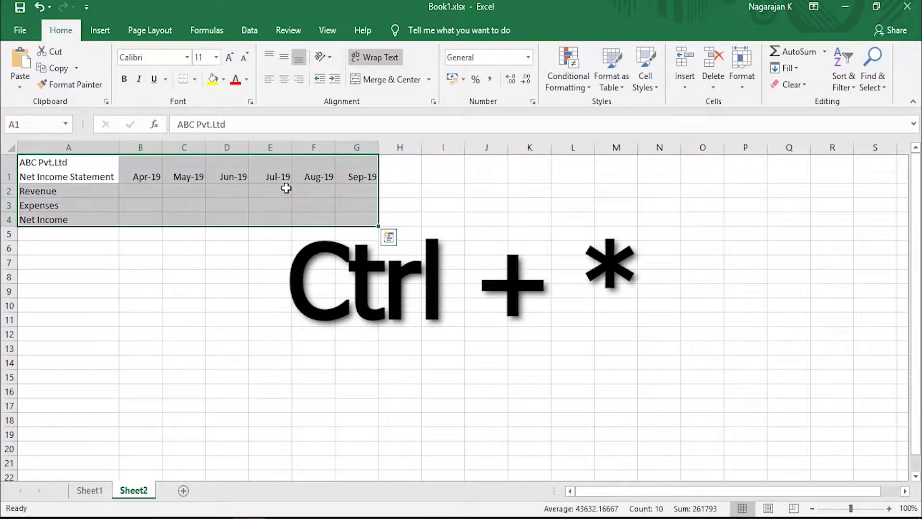
{"action": "left_click", "coordinate": [286, 217]}
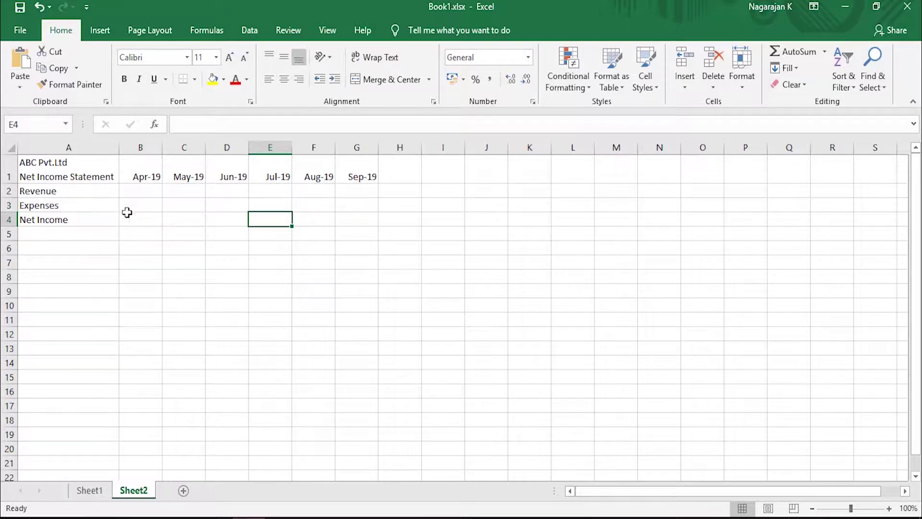
{"action": "key", "text": "ctrl+Up"}
{"action": "key", "text": "ctrl+Right"}
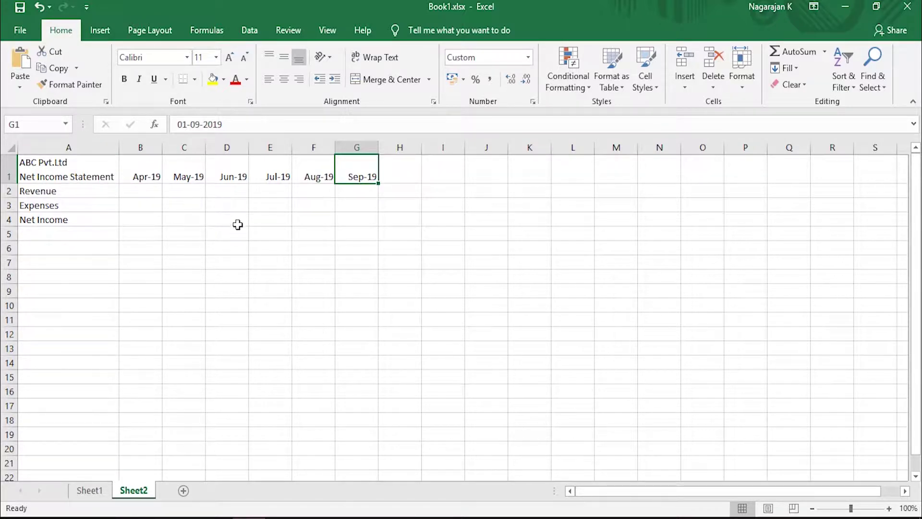
{"action": "left_click", "coordinate": [231, 207]}
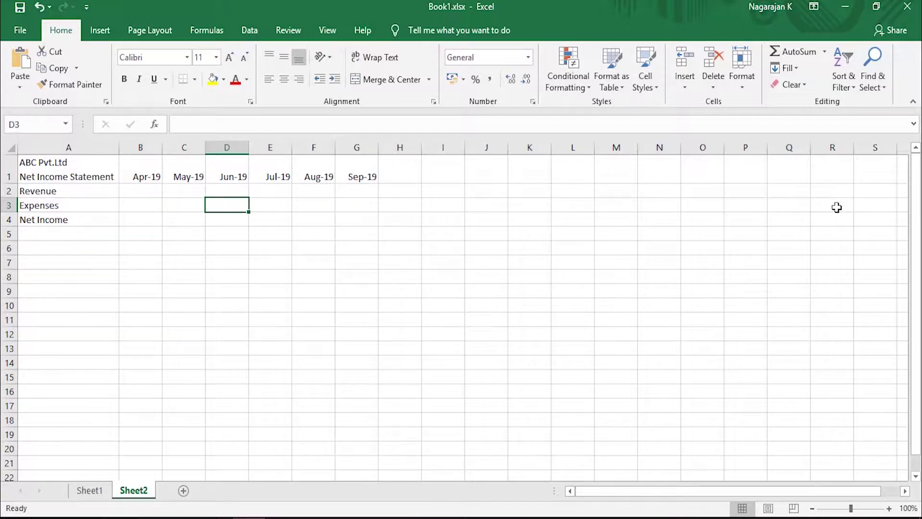
{"action": "left_click", "coordinate": [91, 216]}
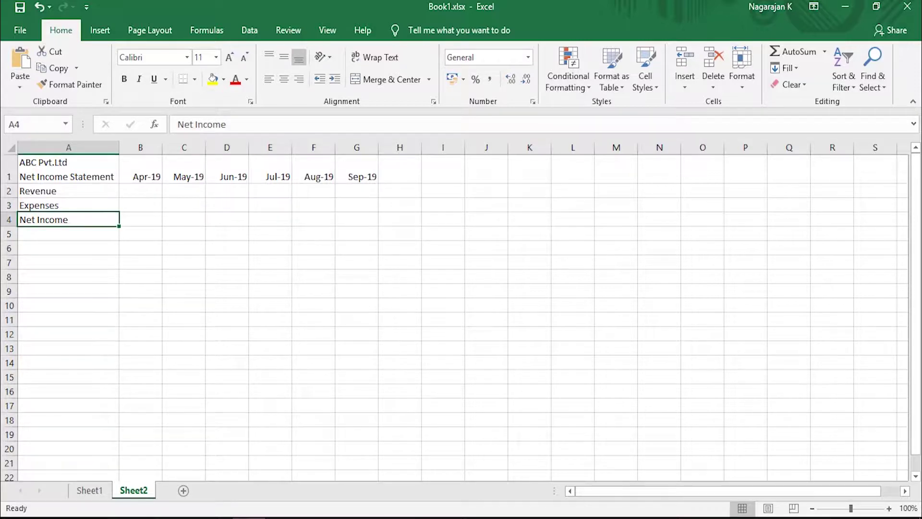
{"action": "left_click_drag", "start_coordinate": [67, 169], "coordinate": [356, 219]}
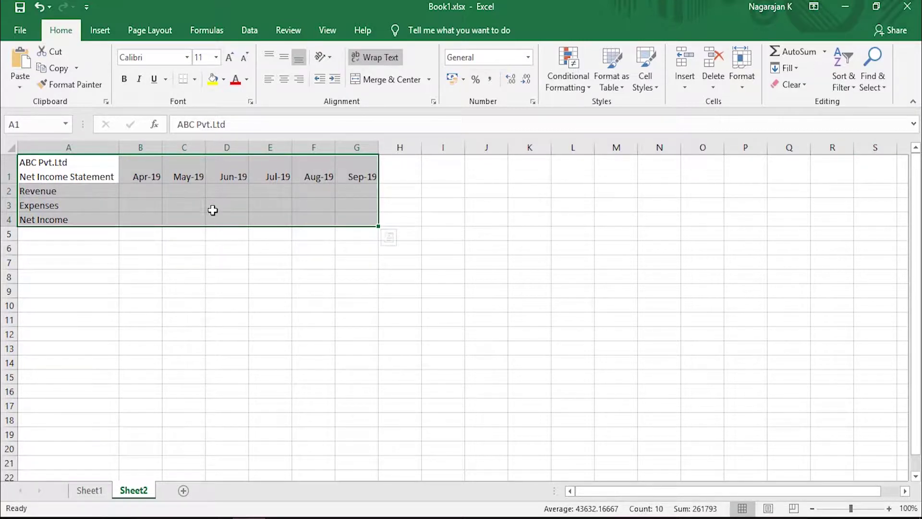
Select title row A1:G1 and add the labels A2:A4 to the selection
{"action": "left_click", "coordinate": [149, 245]}
{"action": "left_click_drag", "start_coordinate": [82, 164], "coordinate": [84, 219]}
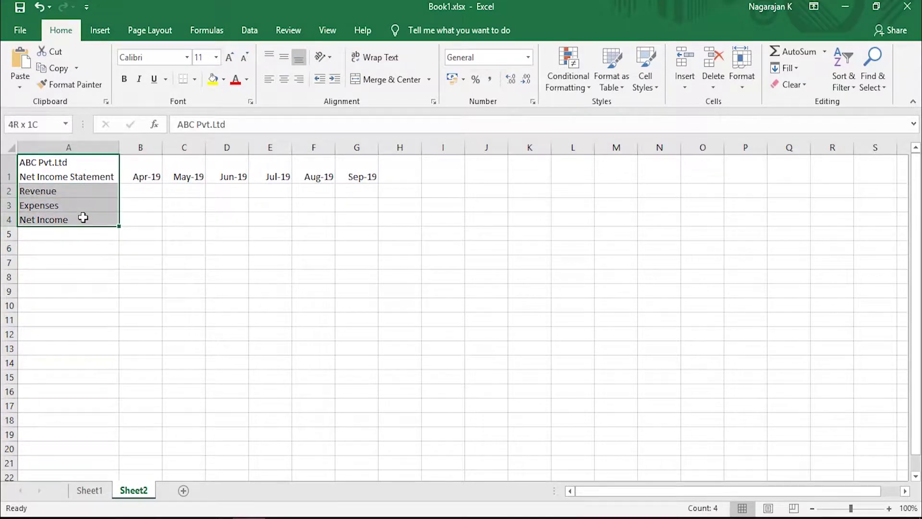
{"action": "left_click_drag", "start_coordinate": [93, 169], "coordinate": [370, 168]}
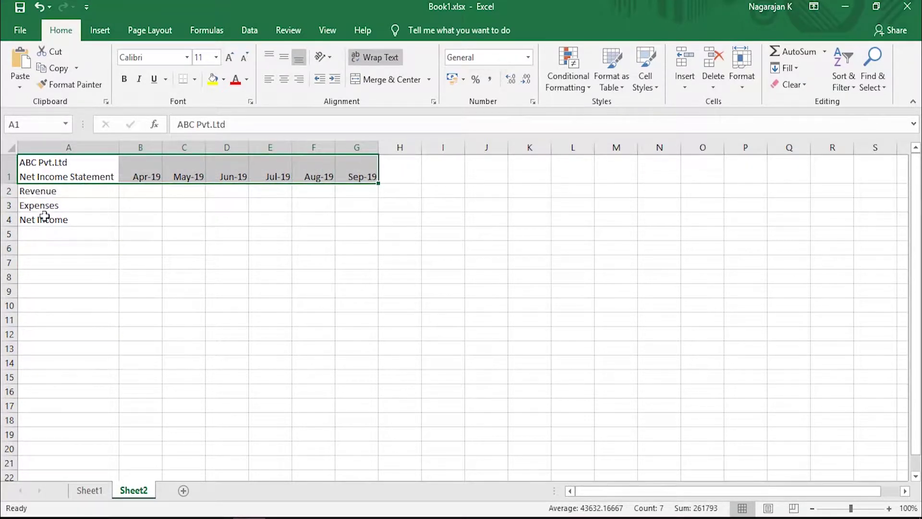
{"action": "left_click", "coordinate": [47, 169]}
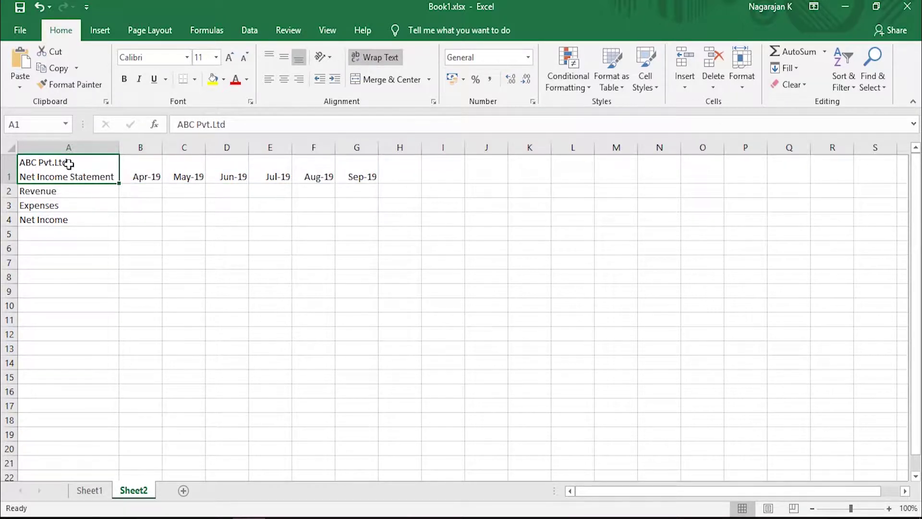
{"action": "left_click_drag", "start_coordinate": [68, 167], "coordinate": [357, 177]}
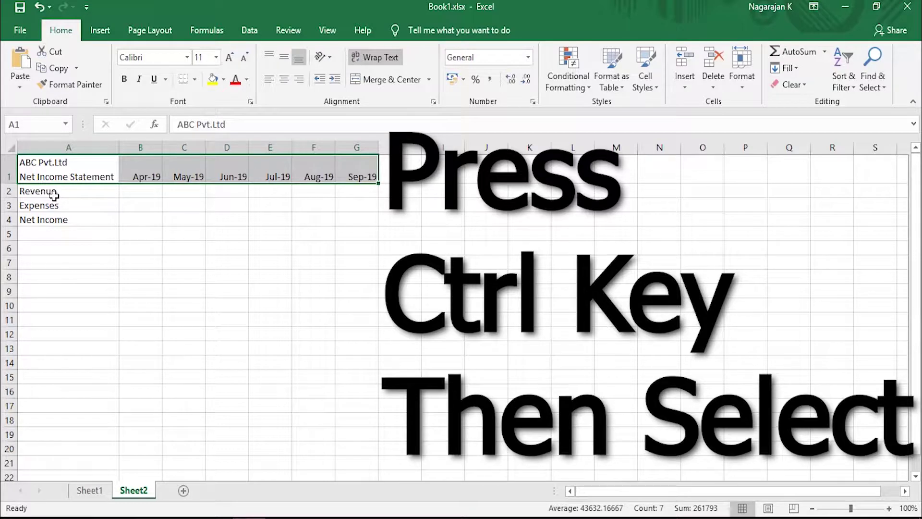
{"action": "left_click", "coordinate": [55, 194], "text": "ctrl"}
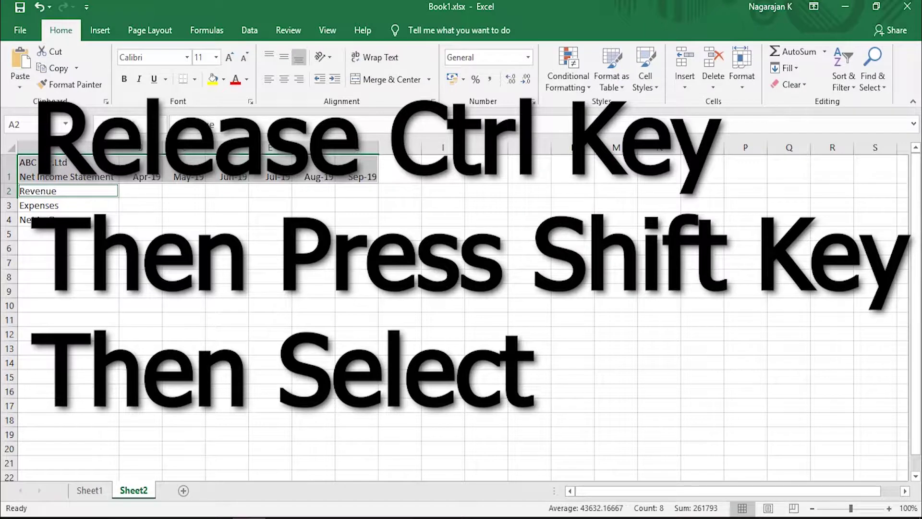
{"action": "left_click", "coordinate": [67, 220], "text": "shift"}
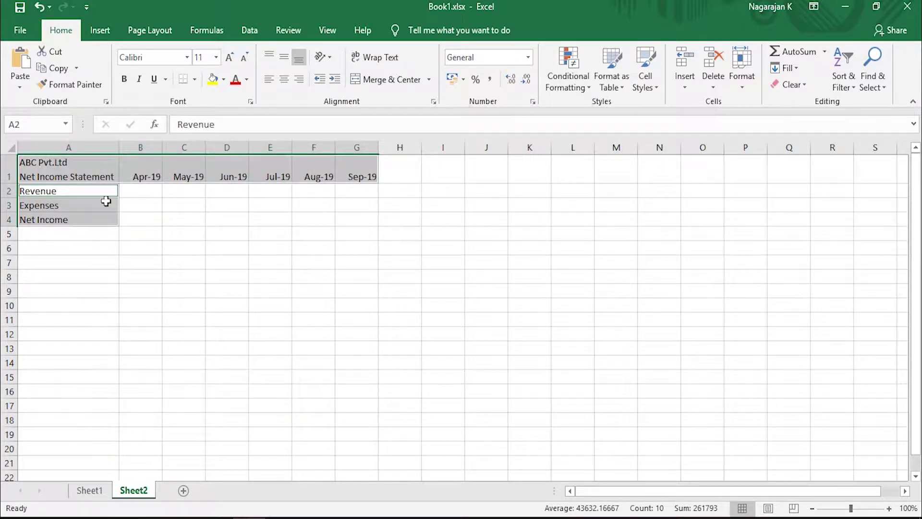
Redo the combined selection of A1:G1 plus the Revenue to Net Income labels
{"action": "left_click", "coordinate": [140, 260]}
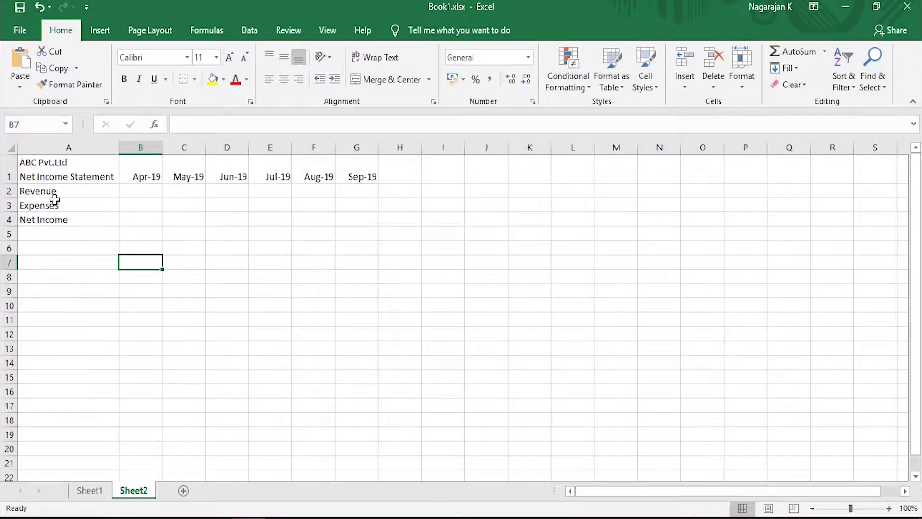
{"action": "left_click", "coordinate": [54, 172]}
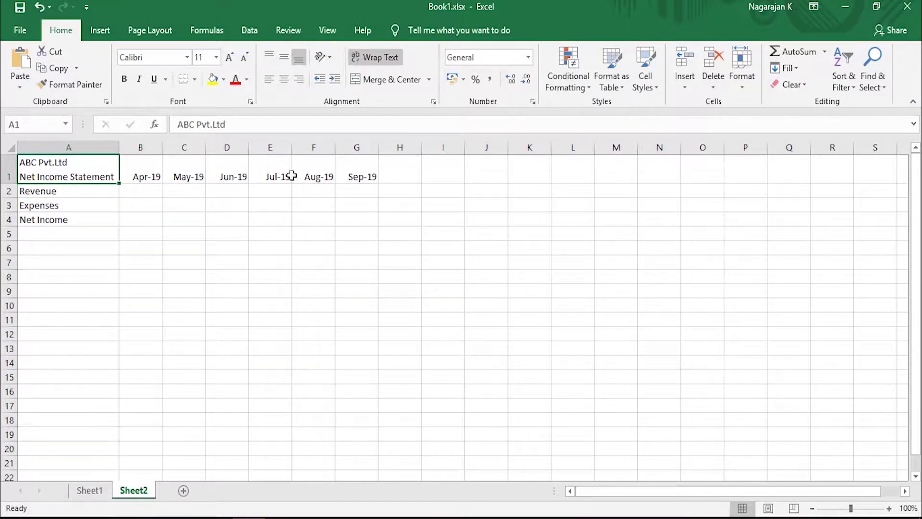
{"action": "left_click", "coordinate": [364, 168], "text": "shift"}
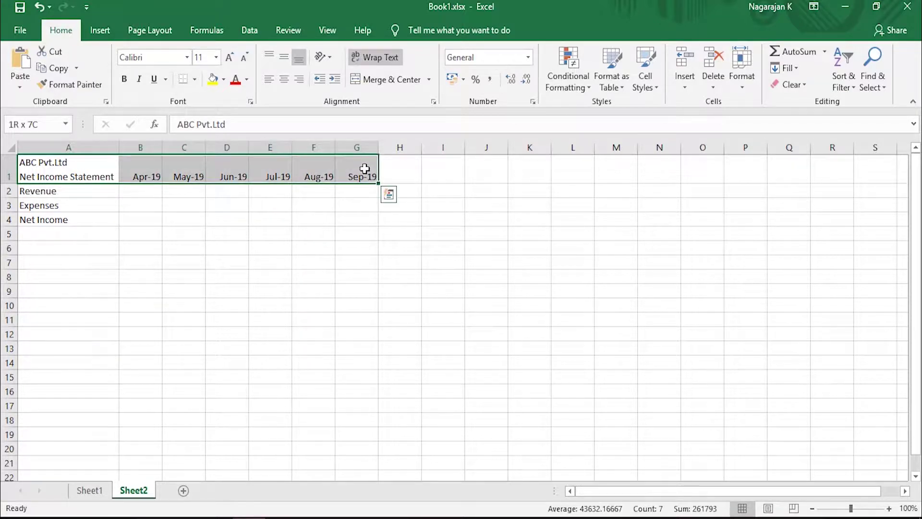
{"action": "left_click", "coordinate": [48, 223], "text": "shift"}
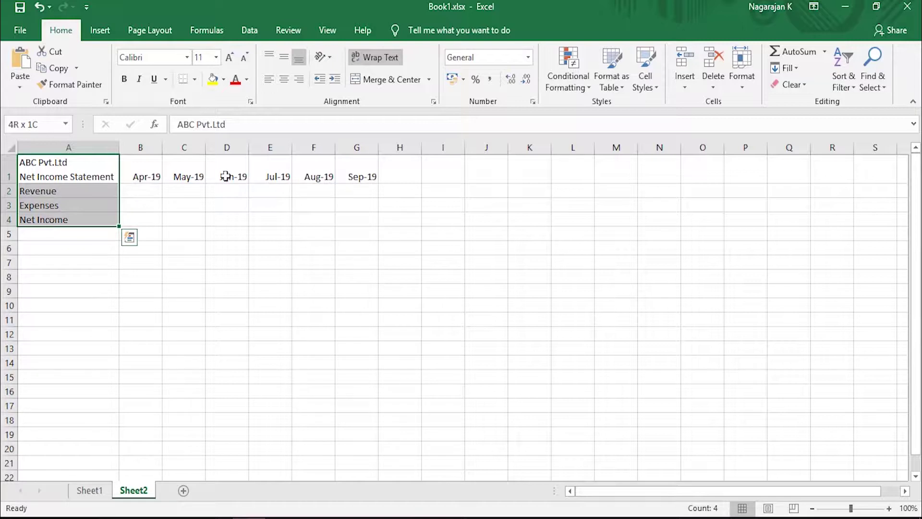
{"action": "left_click", "coordinate": [87, 175]}
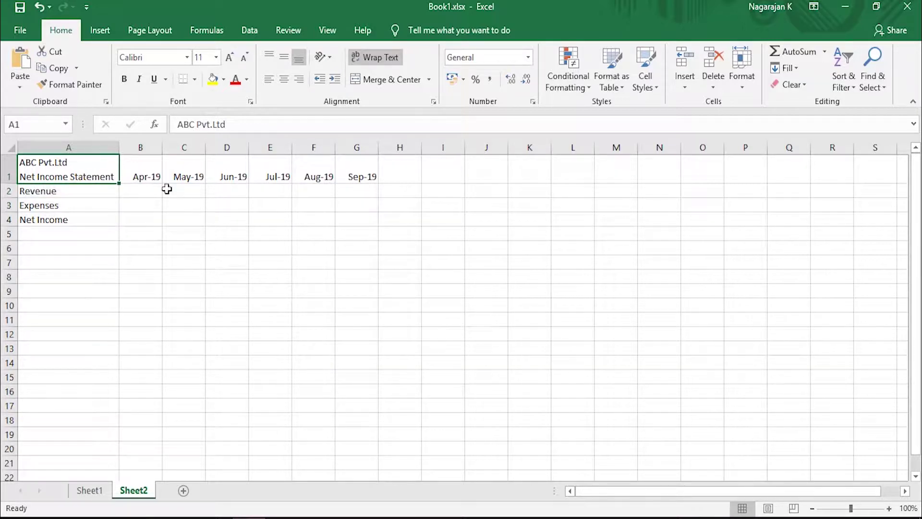
{"action": "left_click", "coordinate": [362, 176], "text": "shift"}
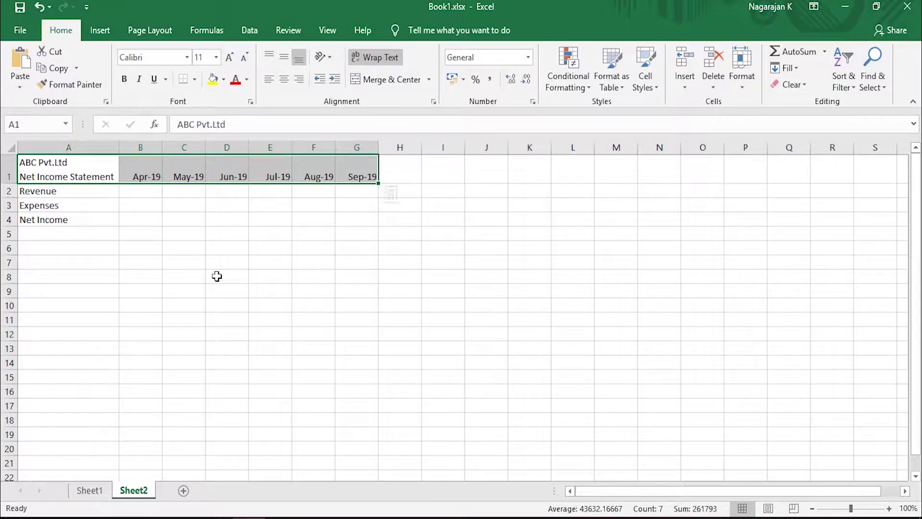
{"action": "left_click", "coordinate": [50, 192], "text": "ctrl"}
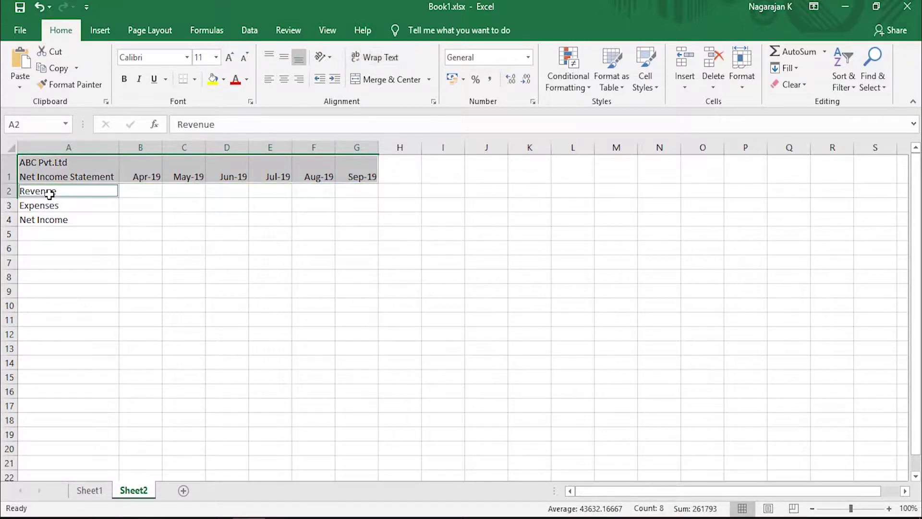
{"action": "left_click", "coordinate": [62, 221], "text": "shift"}
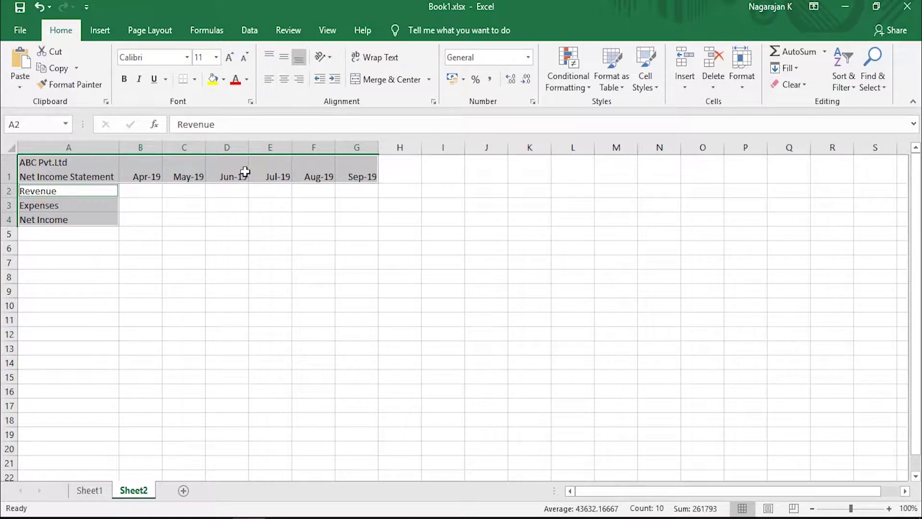
Bring up Format Cells for the selection and look through its tabs
{"action": "right_click", "coordinate": [196, 169]}
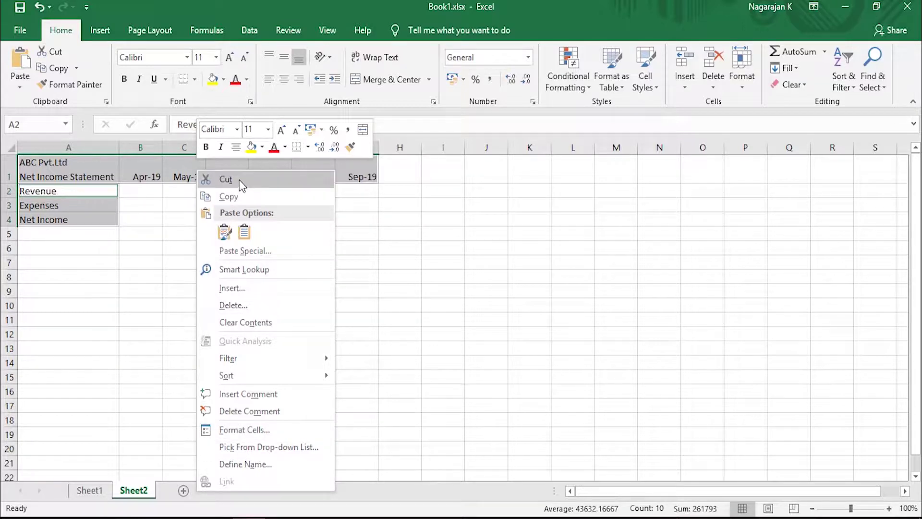
{"action": "left_click", "coordinate": [276, 434]}
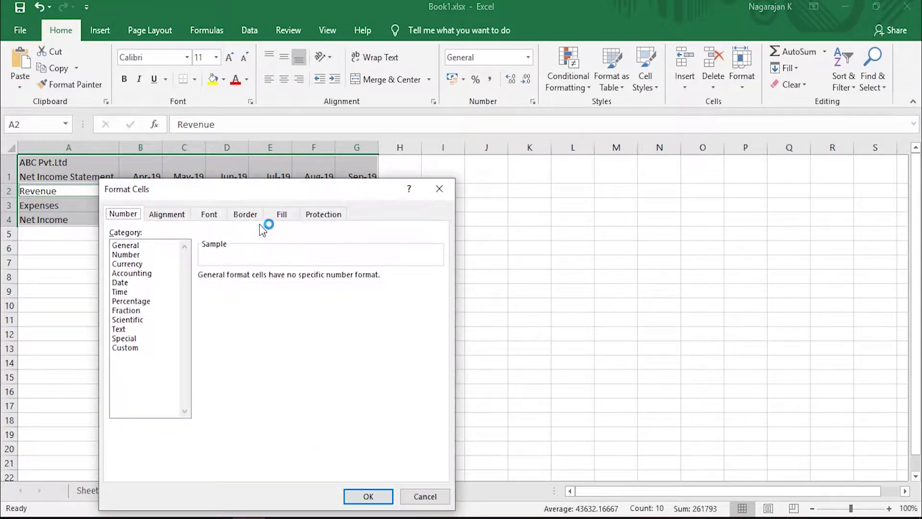
{"action": "left_click_drag", "start_coordinate": [337, 190], "coordinate": [547, 143]}
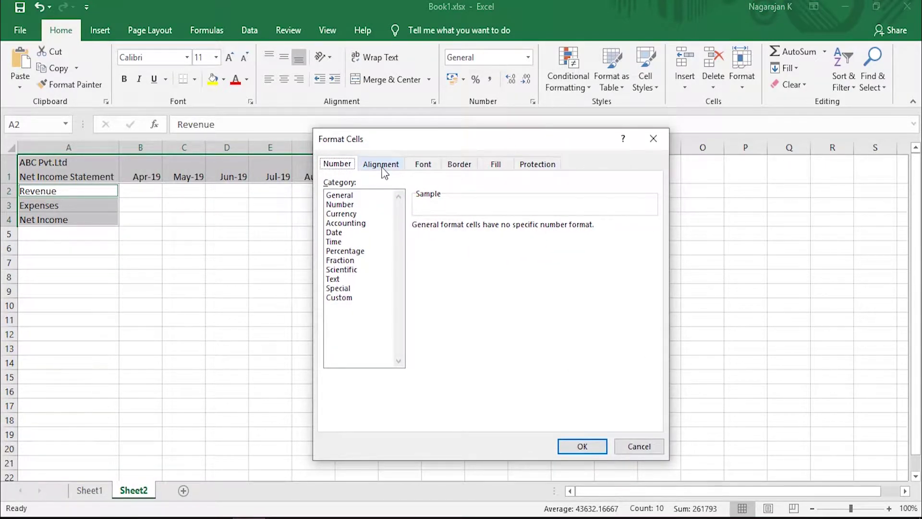
{"action": "left_click", "coordinate": [377, 166]}
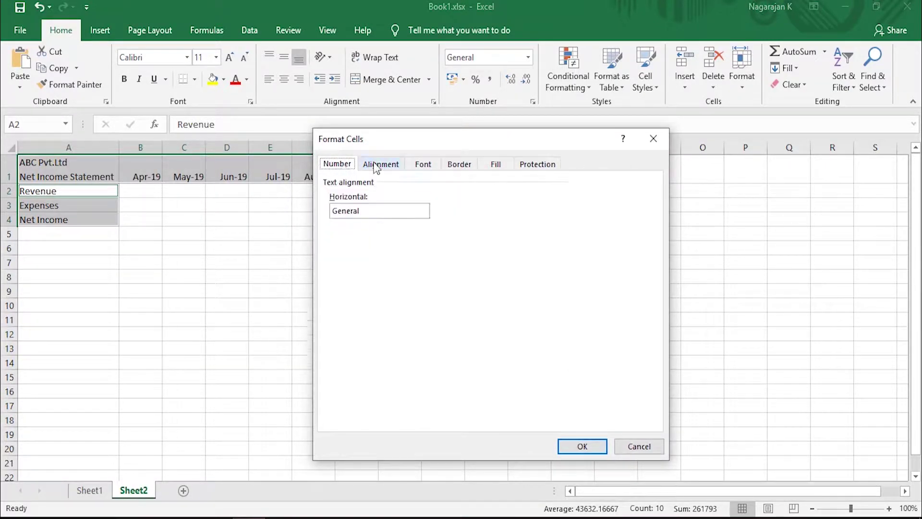
{"action": "left_click", "coordinate": [423, 164]}
{"action": "left_click", "coordinate": [459, 166]}
{"action": "left_click", "coordinate": [494, 165]}
{"action": "left_click", "coordinate": [533, 164]}
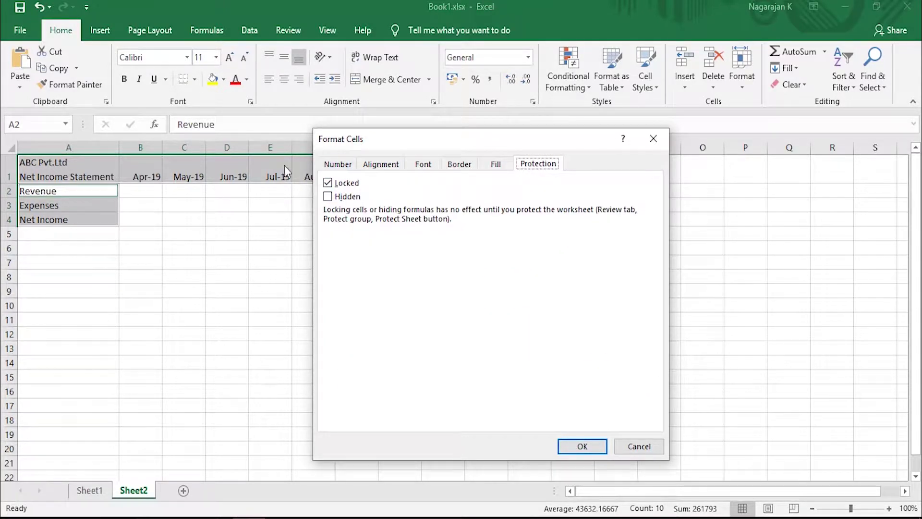
{"action": "left_click", "coordinate": [331, 165]}
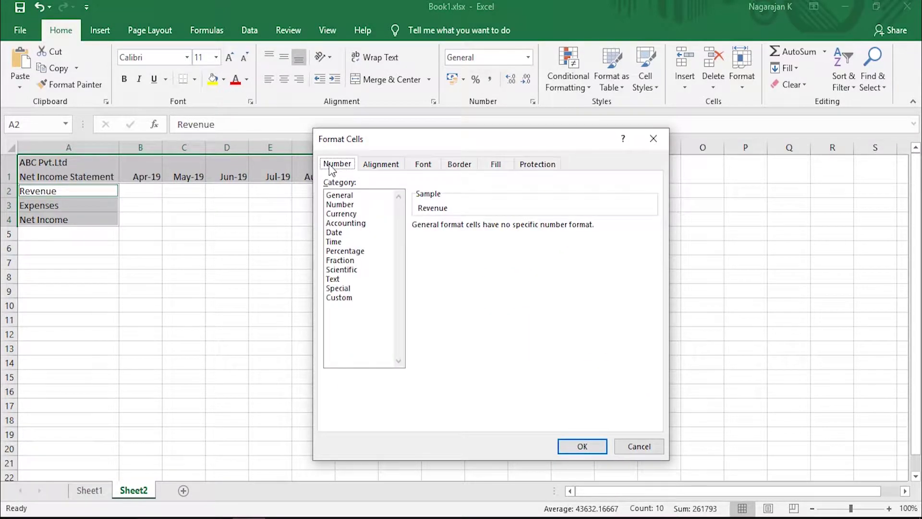
Apply bold white font and a dark blue fill to the selected cells
{"action": "left_click", "coordinate": [424, 164]}
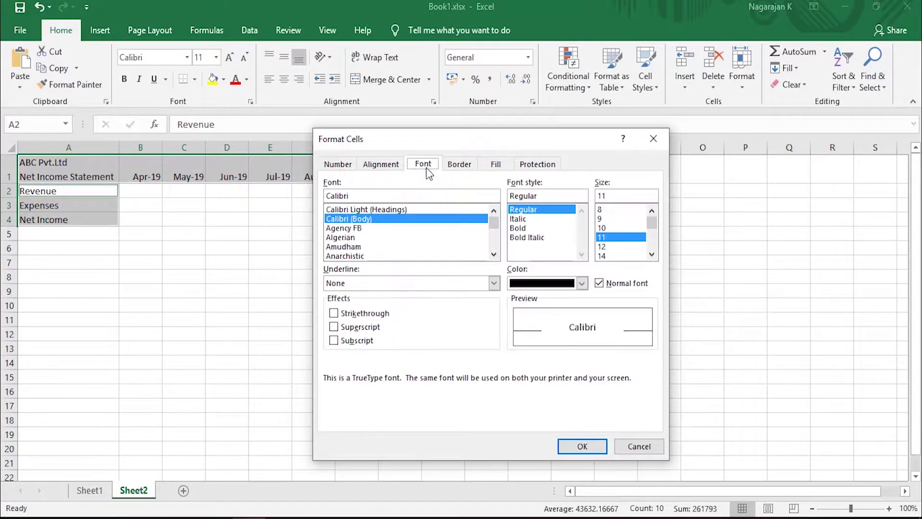
{"action": "left_click", "coordinate": [527, 227]}
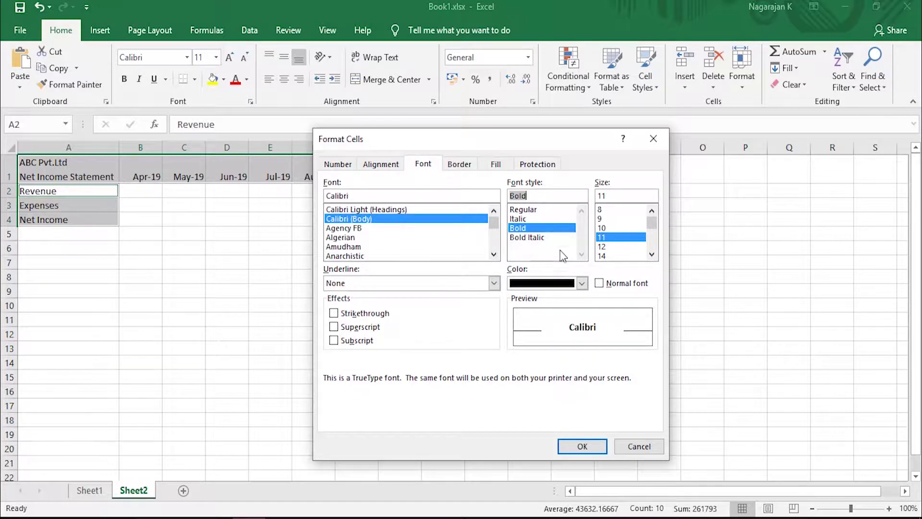
{"action": "left_click", "coordinate": [496, 165]}
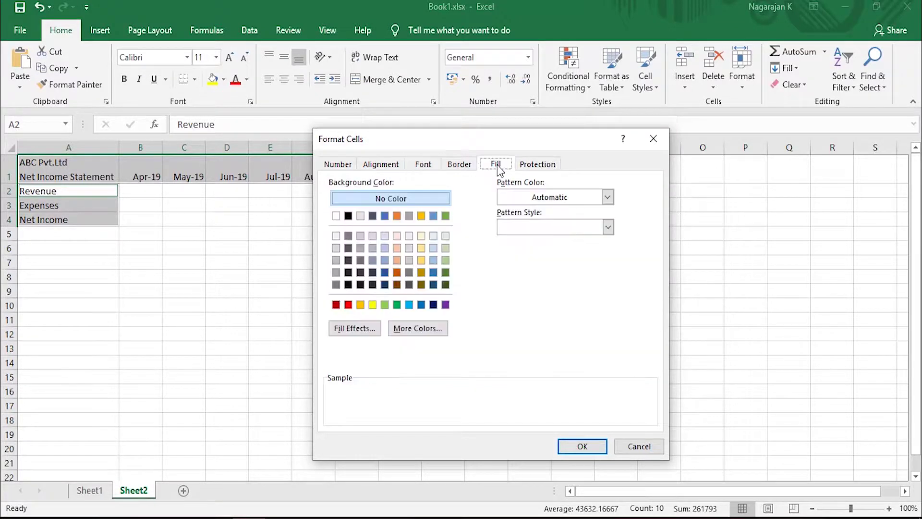
{"action": "left_click", "coordinate": [435, 306]}
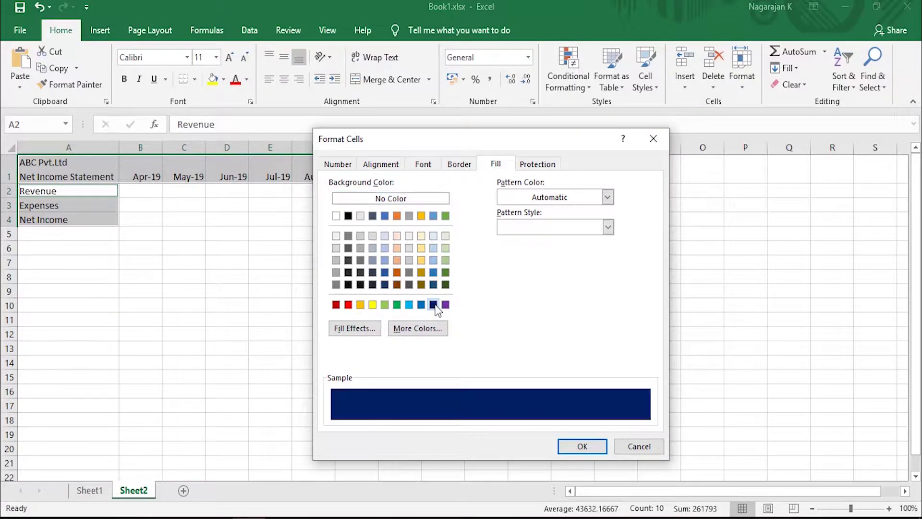
{"action": "left_click", "coordinate": [423, 164]}
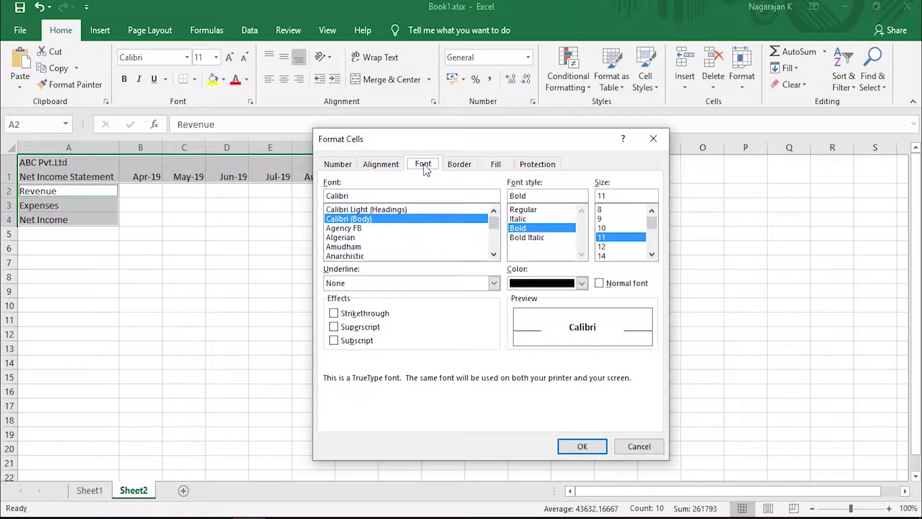
{"action": "left_click", "coordinate": [564, 287]}
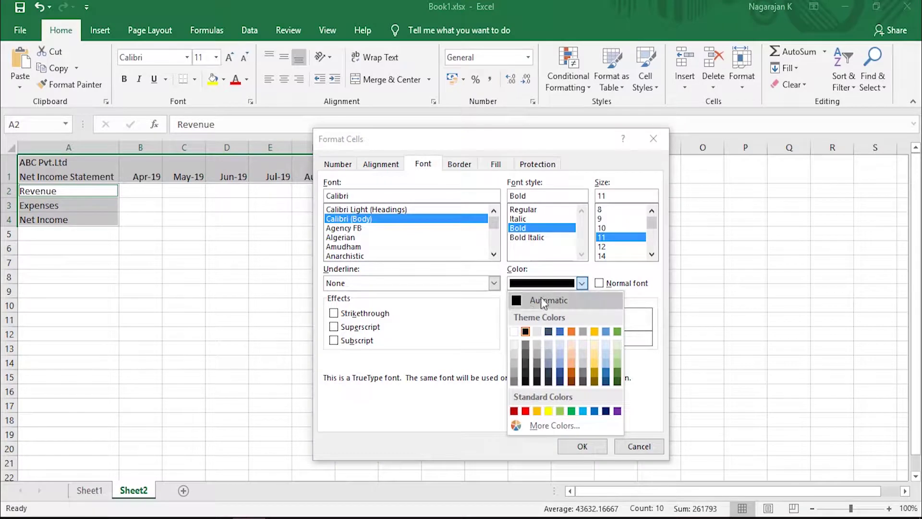
{"action": "left_click", "coordinate": [518, 330]}
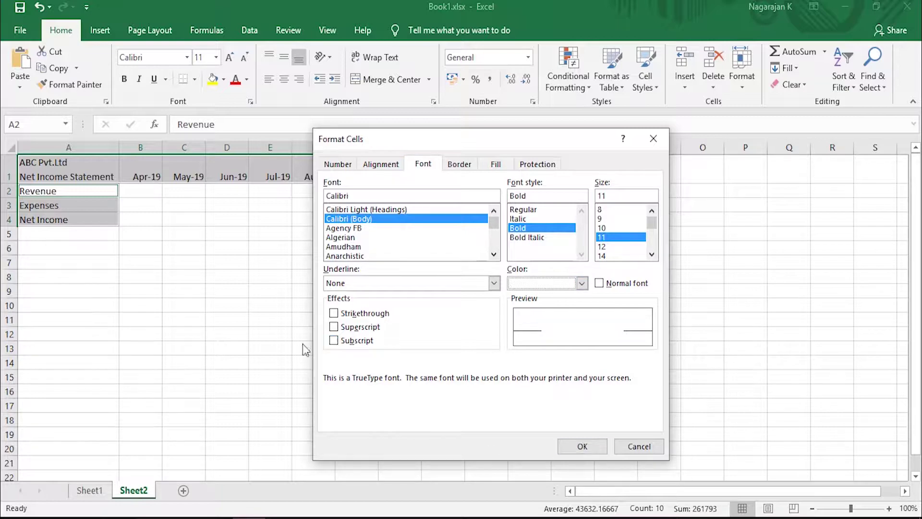
{"action": "left_click", "coordinate": [582, 446]}
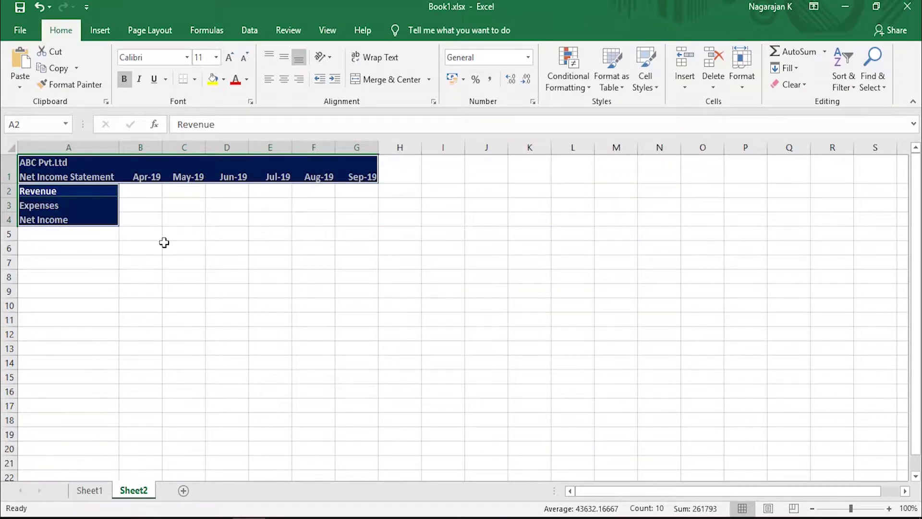
Select the table A1:G4 and give every cell borders from the ribbon
{"action": "left_click_drag", "start_coordinate": [165, 236], "coordinate": [160, 238]}
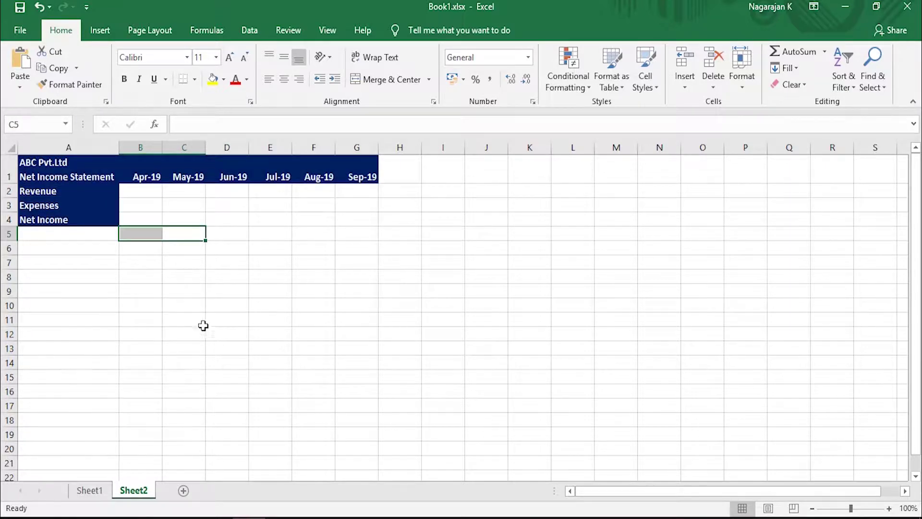
{"action": "mouse_move", "coordinate": [57, 162]}
{"action": "left_mouse_down"}
{"action": "mouse_move", "coordinate": [140, 200]}
{"action": "mouse_move", "coordinate": [294, 192]}
{"action": "mouse_move", "coordinate": [335, 202]}
{"action": "mouse_move", "coordinate": [347, 216]}
{"action": "left_mouse_up"}
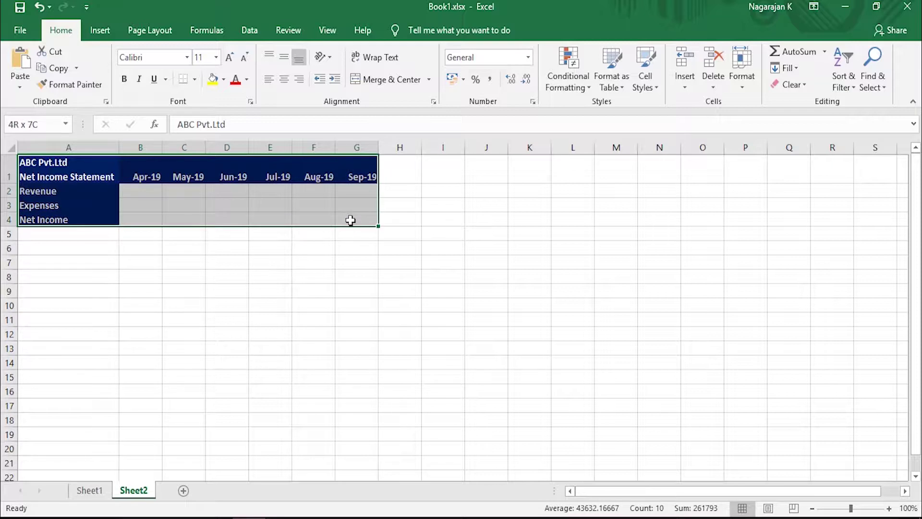
{"action": "left_click", "coordinate": [195, 80]}
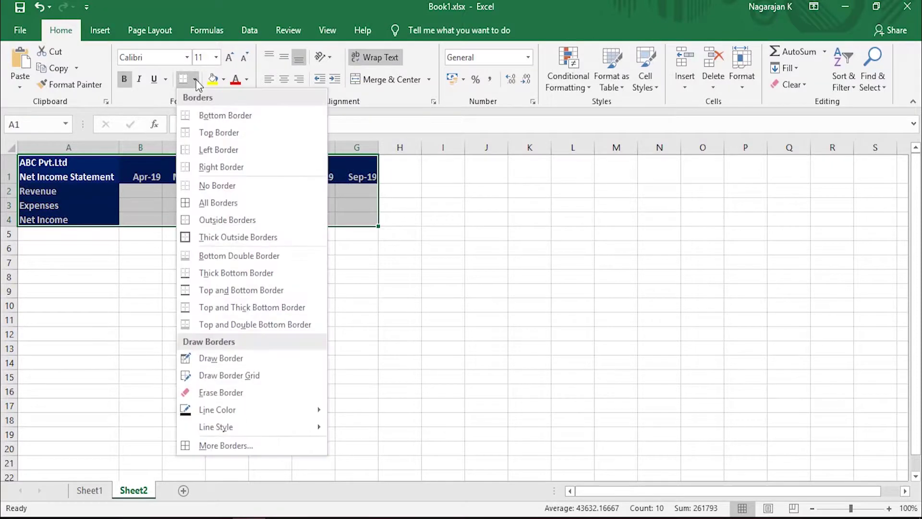
{"action": "left_click", "coordinate": [227, 201]}
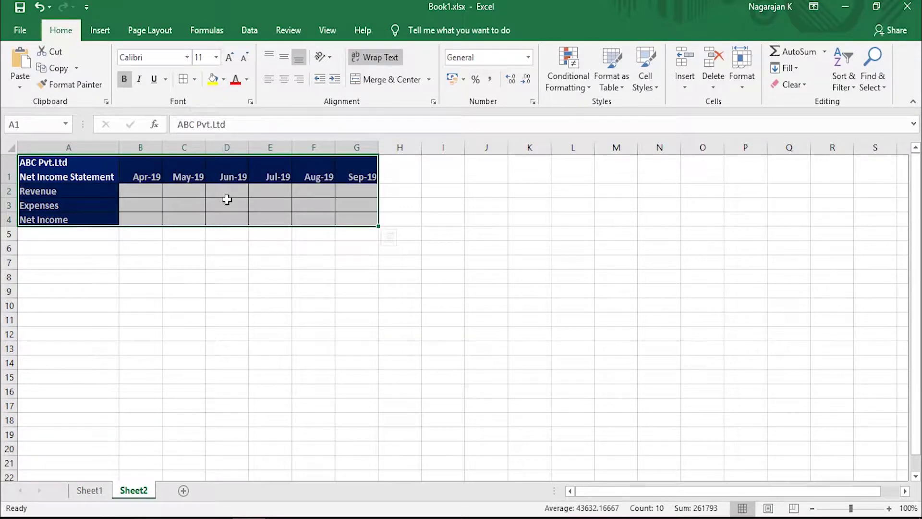
Confirm the borders in Format Cells, then reopen it on May-19 and cancel
{"action": "right_click", "coordinate": [216, 170]}
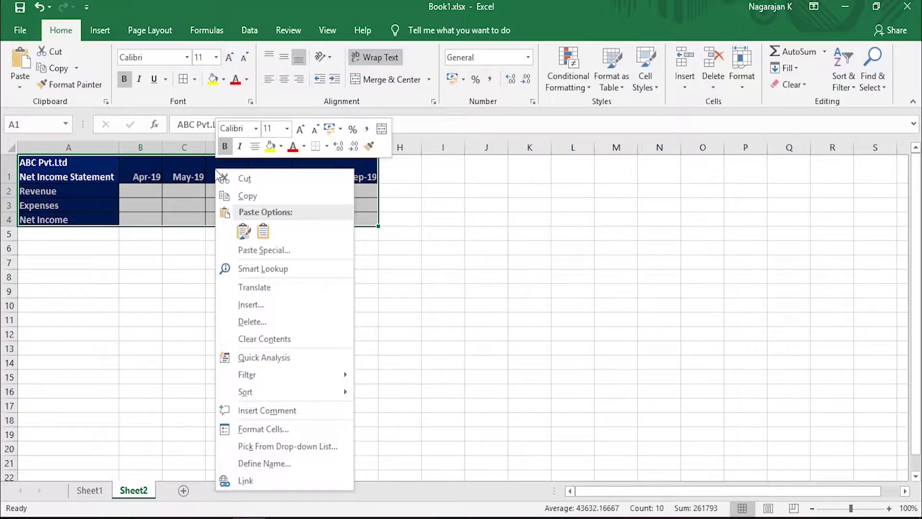
{"action": "left_click", "coordinate": [258, 428]}
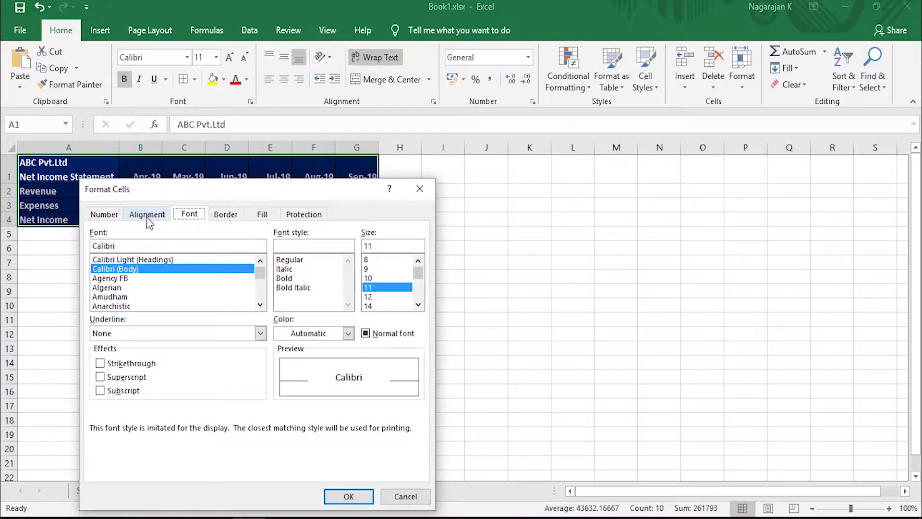
{"action": "left_click", "coordinate": [146, 217]}
{"action": "left_click", "coordinate": [235, 220]}
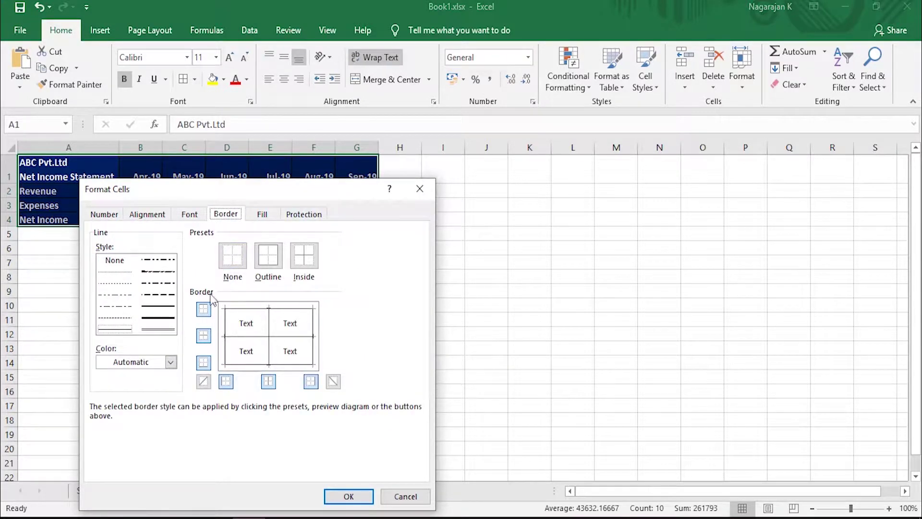
{"action": "key", "text": "Return"}
{"action": "left_click", "coordinate": [182, 176]}
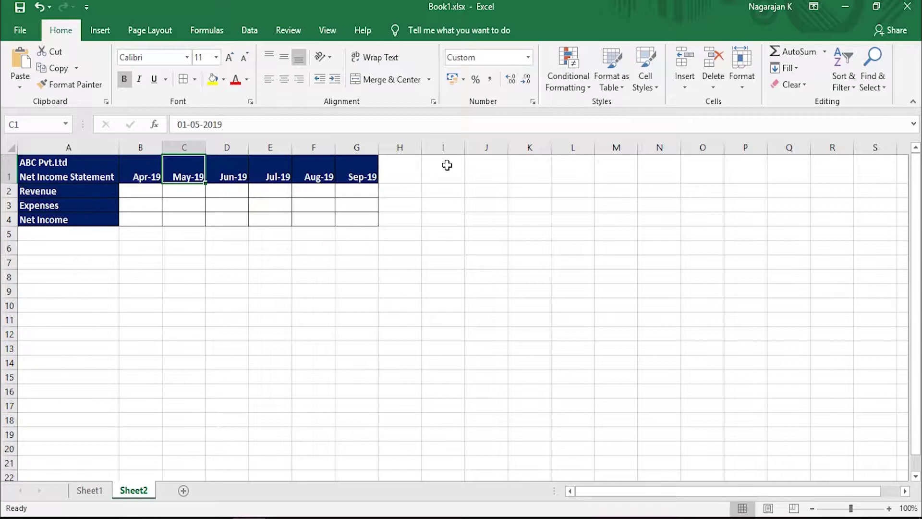
{"action": "key", "text": "ctrl+1"}
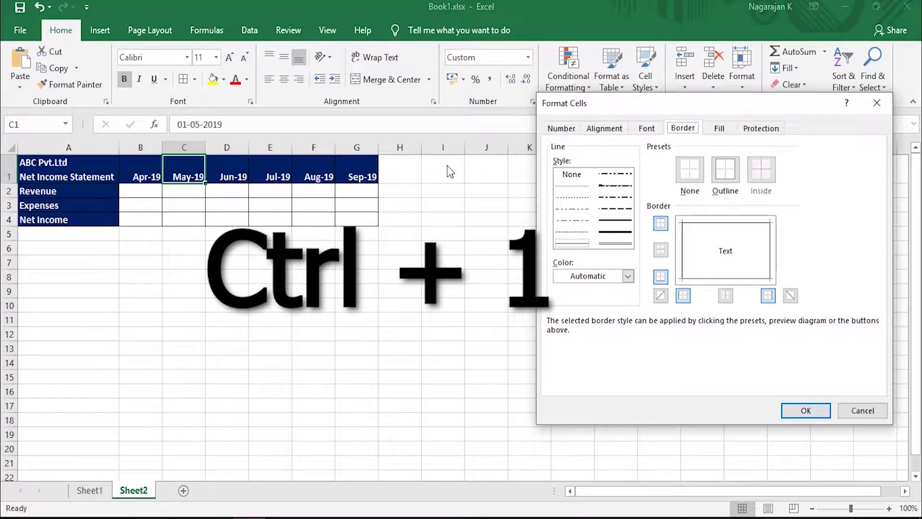
{"action": "left_click", "coordinate": [857, 411]}
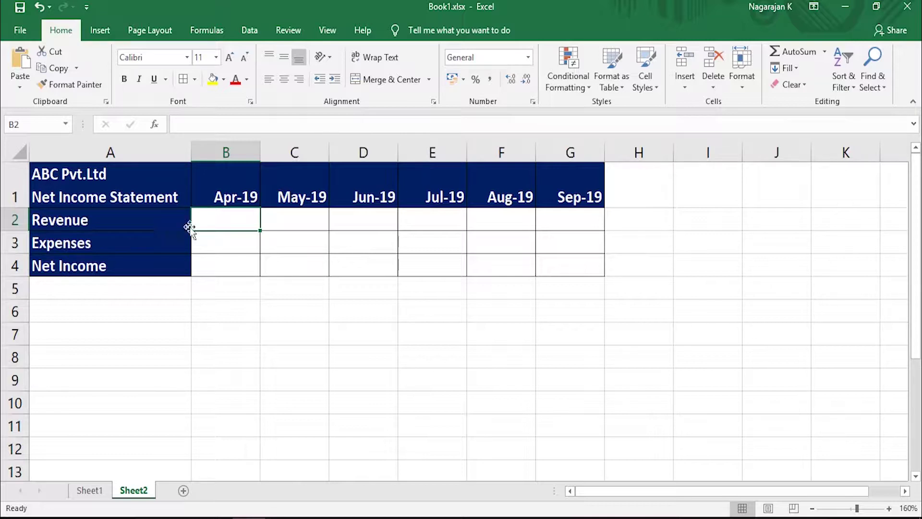
Give the ABC Pvt.Ltd title cell A1 a yellow fill and black text
{"action": "left_click_drag", "start_coordinate": [74, 220], "coordinate": [74, 265]}
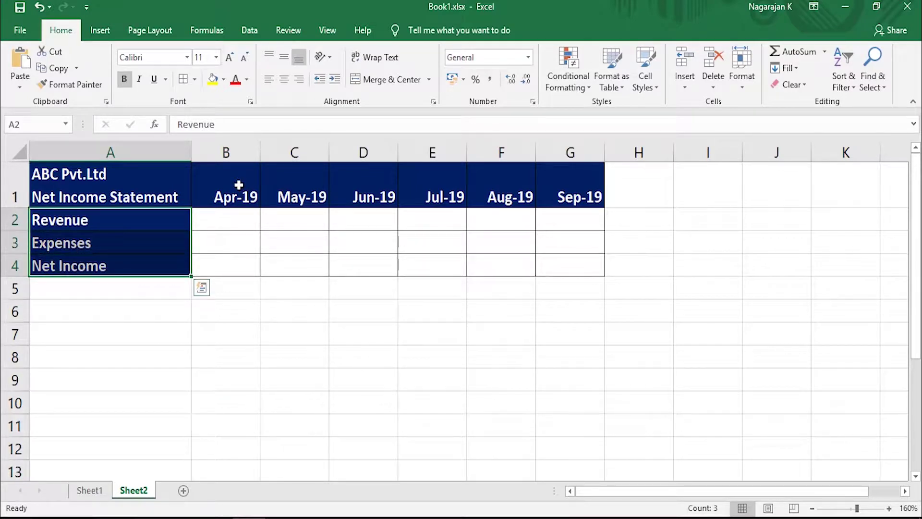
{"action": "left_click_drag", "start_coordinate": [239, 185], "coordinate": [596, 196]}
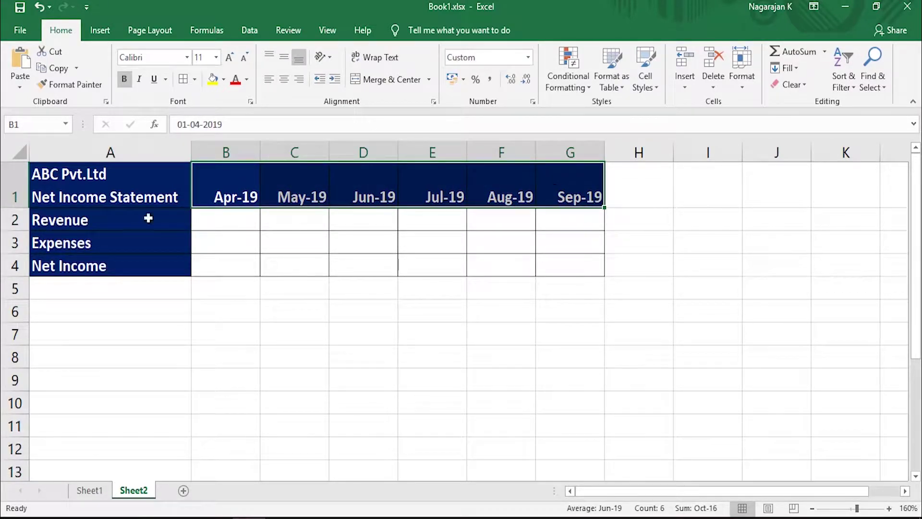
{"action": "left_click", "coordinate": [95, 190]}
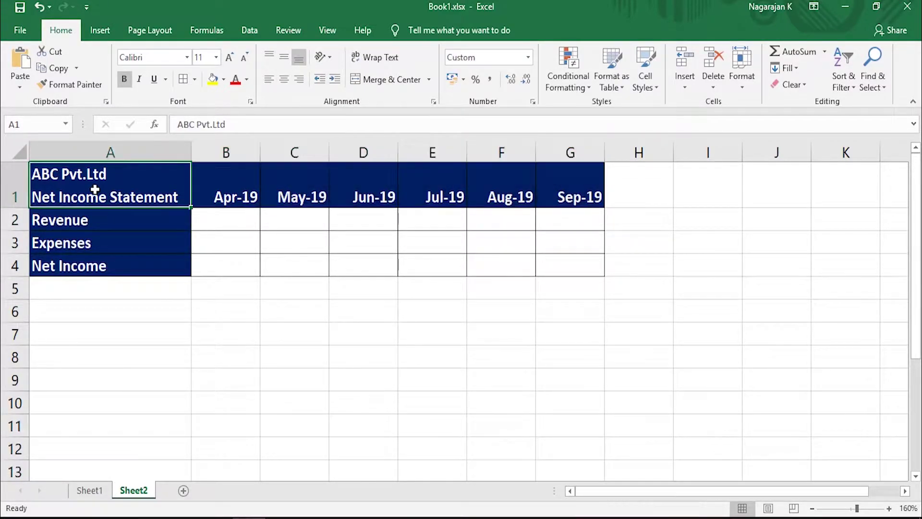
{"action": "left_click", "coordinate": [212, 79]}
{"action": "left_click", "coordinate": [247, 79]}
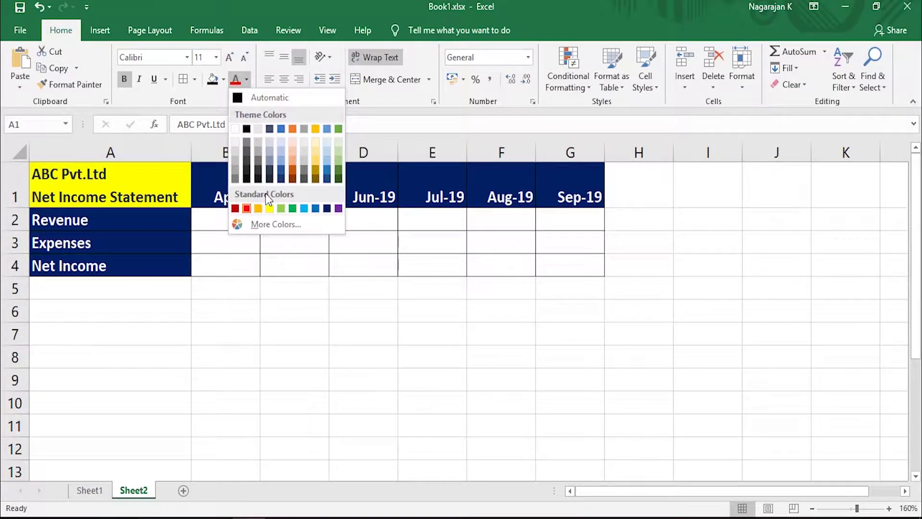
{"action": "left_click", "coordinate": [246, 129]}
{"action": "left_click", "coordinate": [247, 330]}
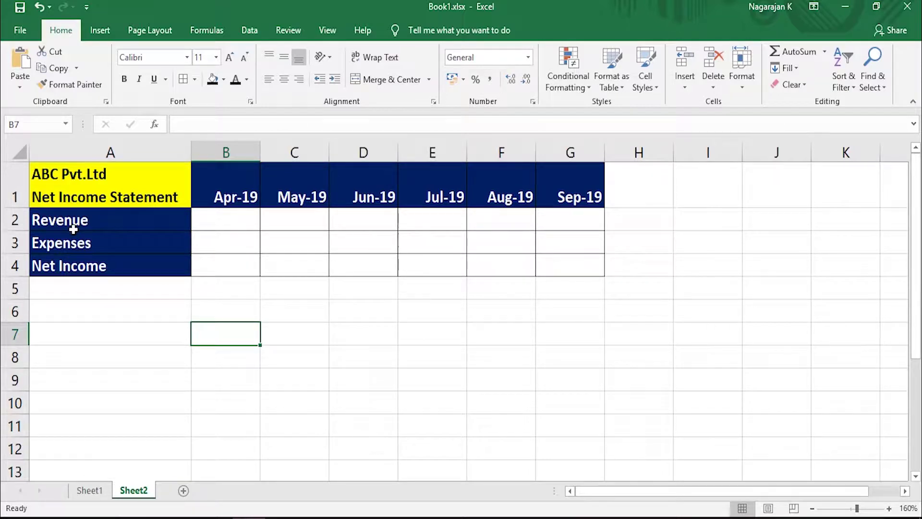
Enter 100000 as the April revenue in B2
{"action": "key", "text": "Up"}
{"action": "key", "text": "Left"}
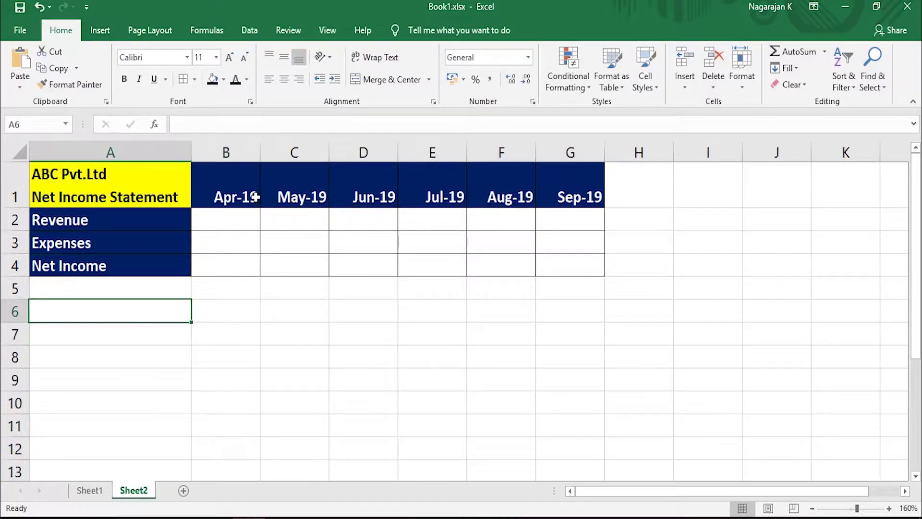
{"action": "left_click", "coordinate": [244, 228]}
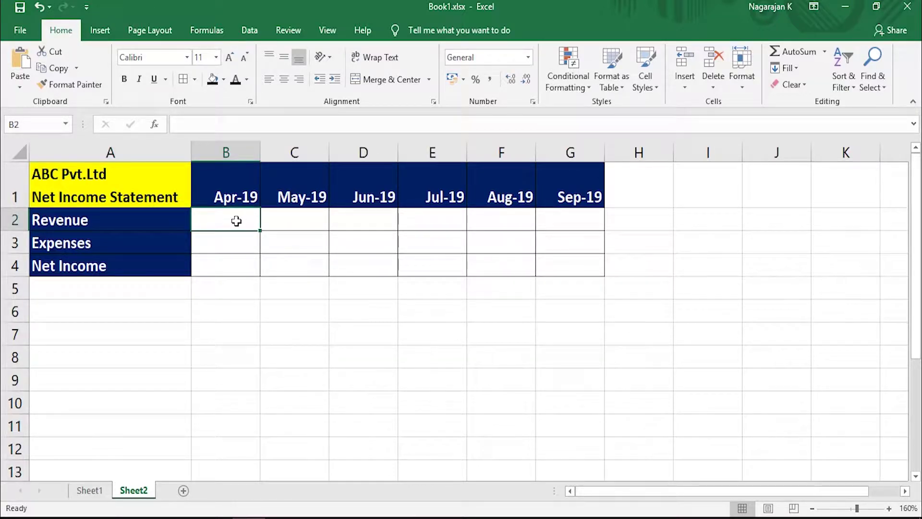
{"action": "left_click", "coordinate": [231, 241]}
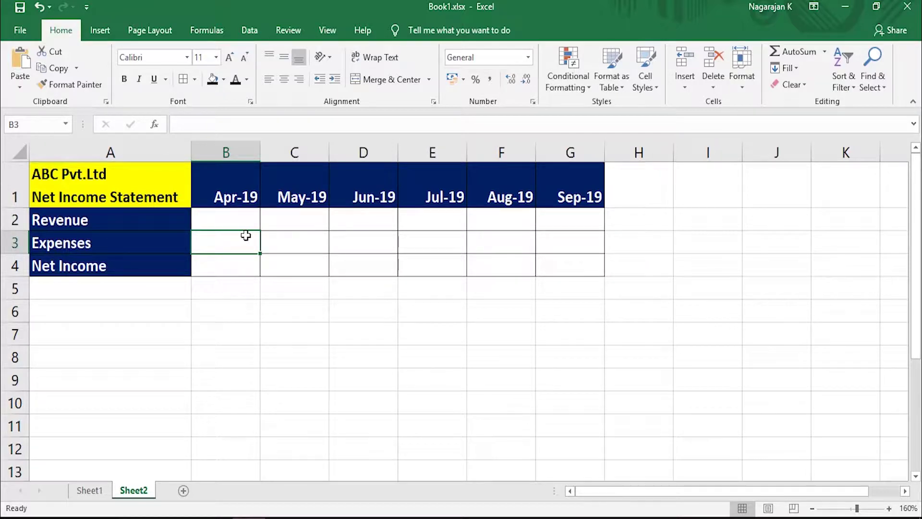
{"action": "left_click", "coordinate": [225, 265]}
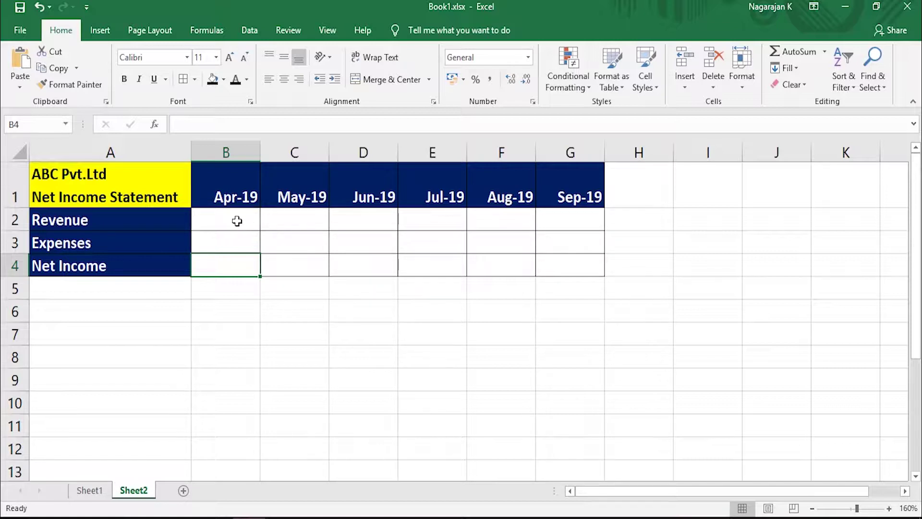
{"action": "left_click", "coordinate": [236, 219]}
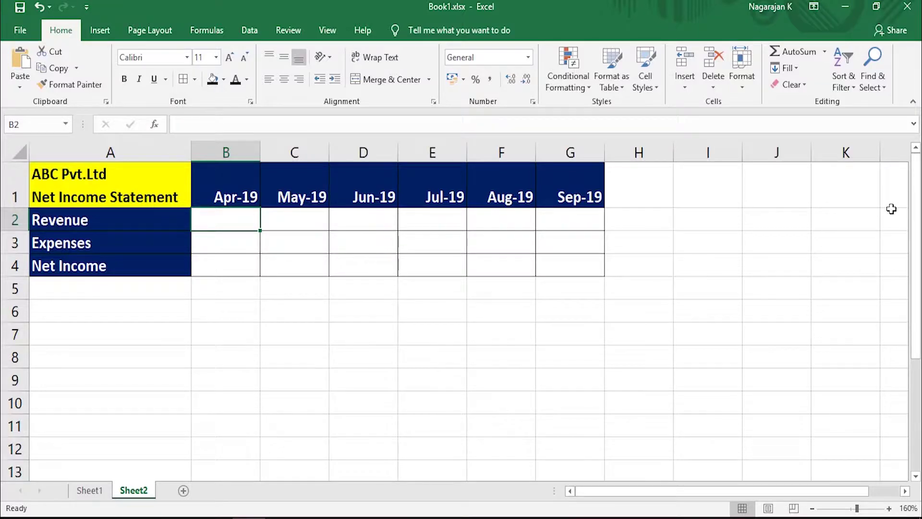
{"action": "type", "text": "100000"}
{"action": "key", "text": "Return"}
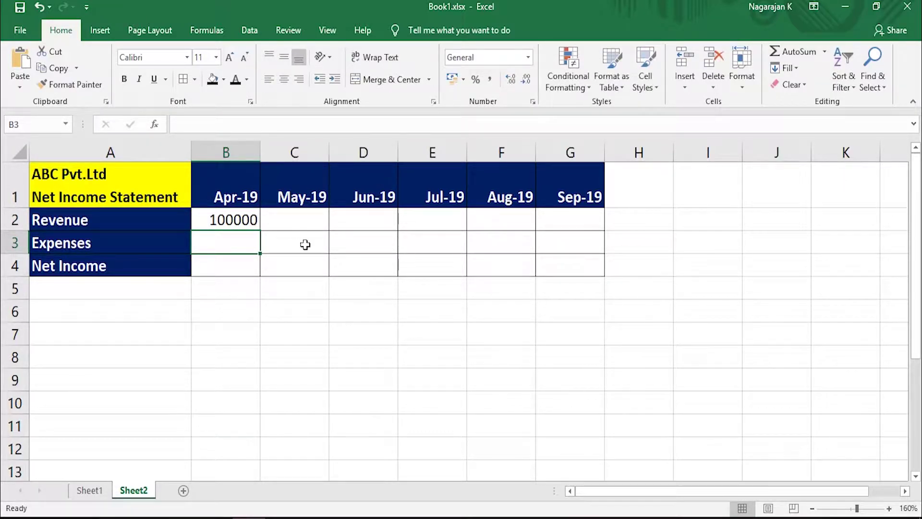
Write May's 5% growth formula in C2, first =B2*5%, then =B2+B2*5%
{"action": "left_click", "coordinate": [304, 224]}
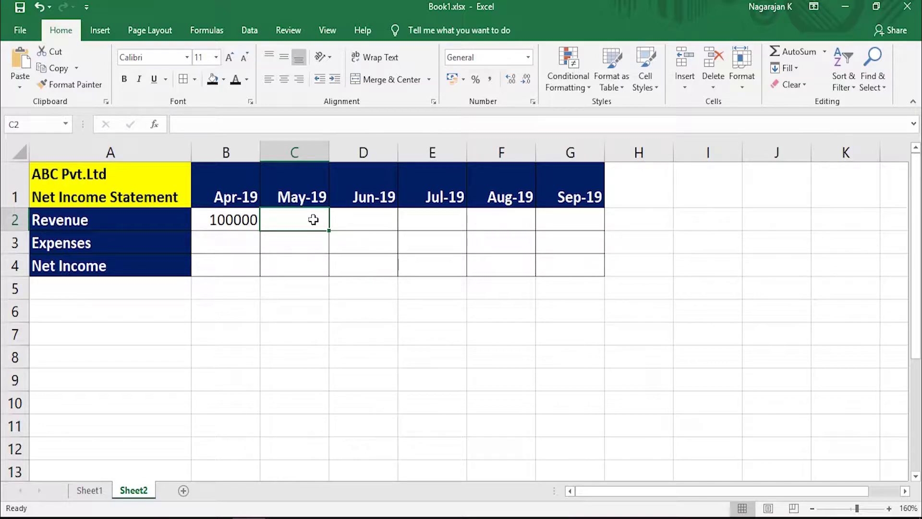
{"action": "type", "text": "="}
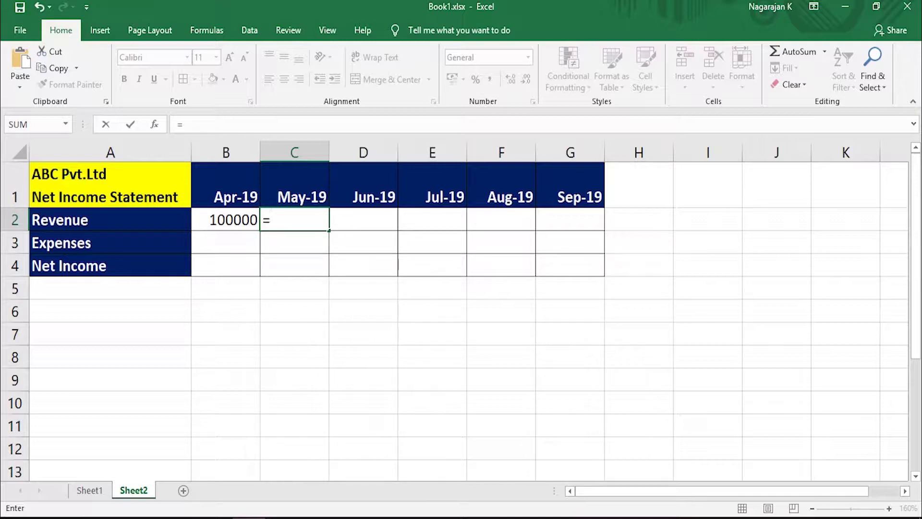
{"action": "key", "text": "Left"}
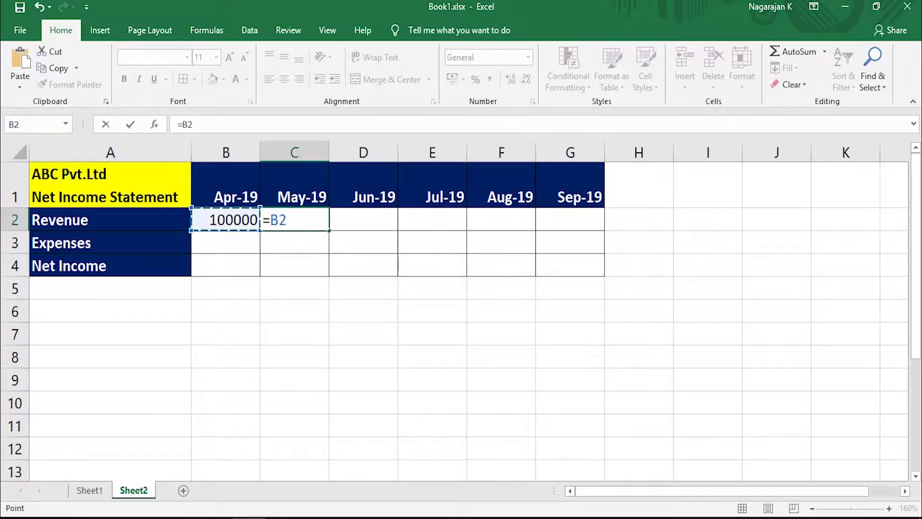
{"action": "type", "text": "*"}
{"action": "type", "text": "5"}
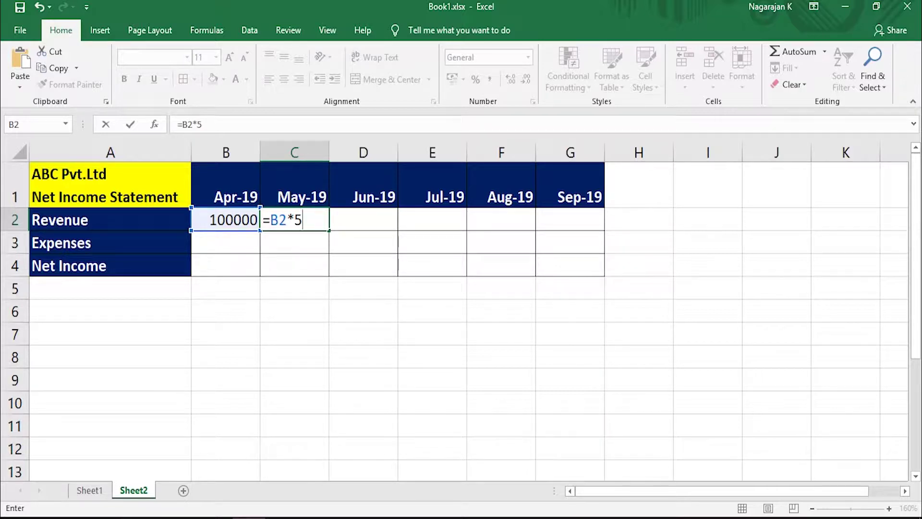
{"action": "type", "text": "%"}
{"action": "key", "text": "Return"}
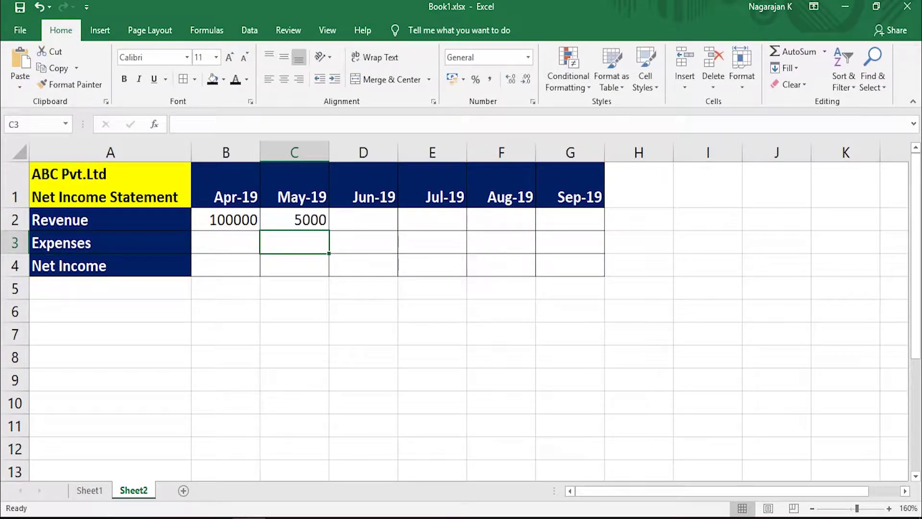
{"action": "left_click", "coordinate": [294, 219]}
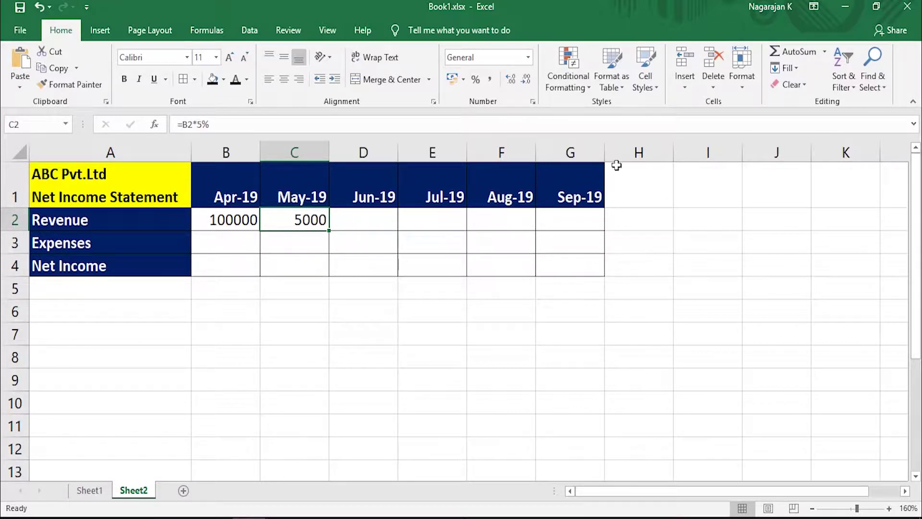
{"action": "type", "text": "="}
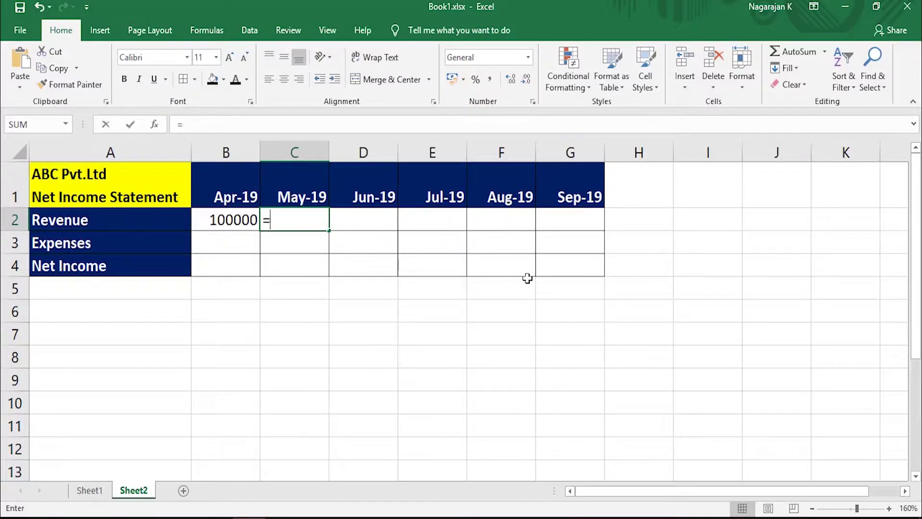
{"action": "key", "text": "Escape"}
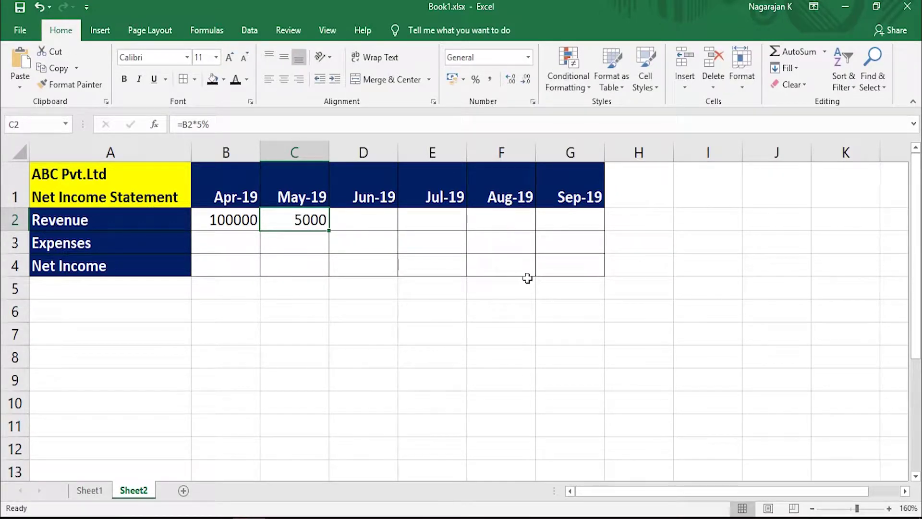
{"action": "key", "text": "Delete"}
{"action": "type", "text": "="}
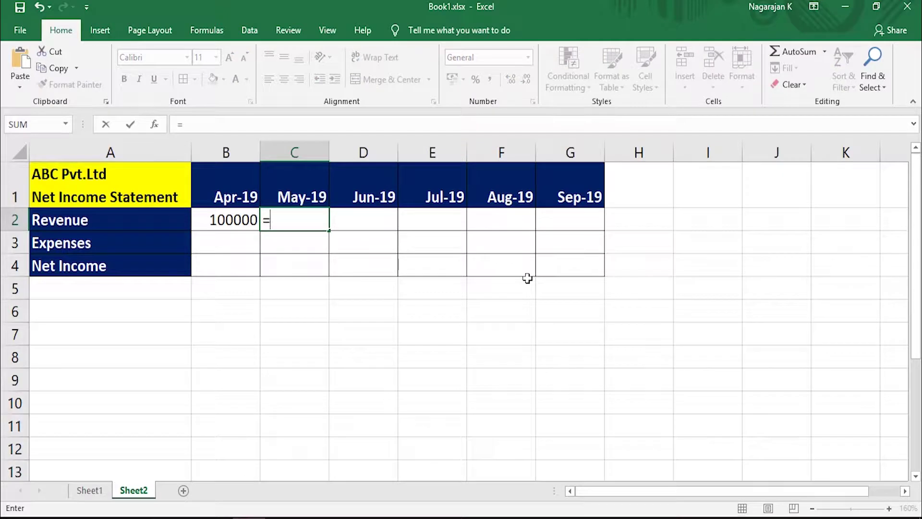
{"action": "left_click", "coordinate": [217, 221]}
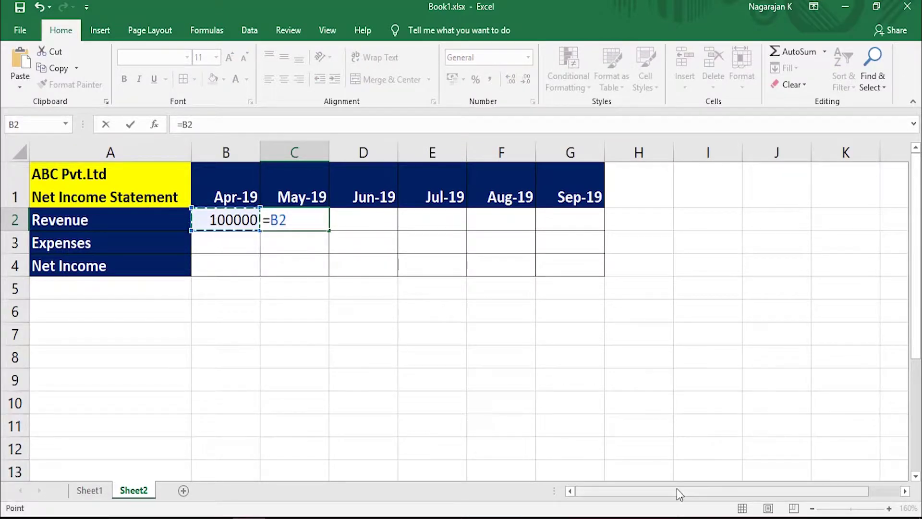
{"action": "type", "text": "+"}
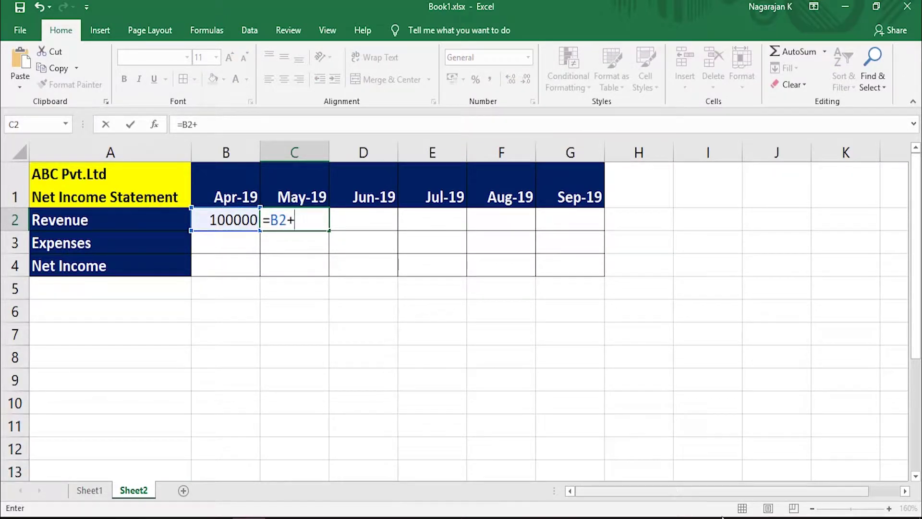
{"action": "left_click", "coordinate": [242, 219]}
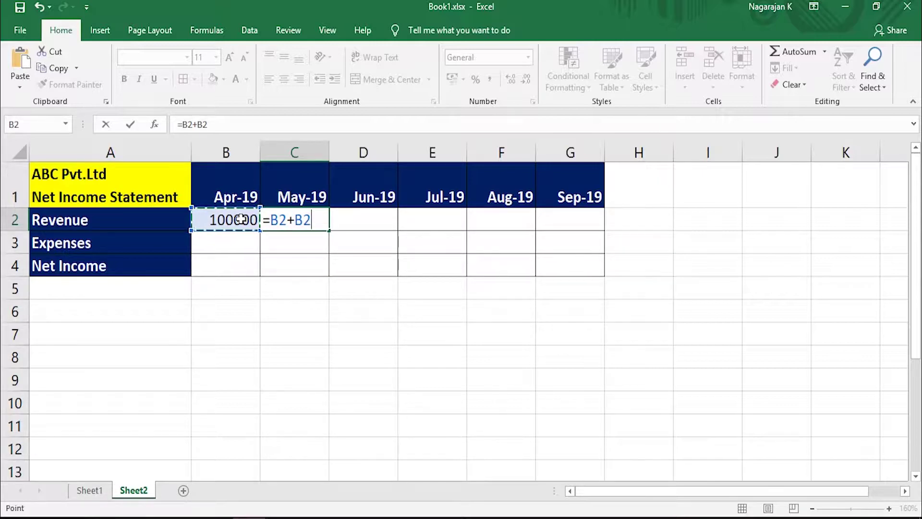
{"action": "type", "text": "*"}
{"action": "type", "text": "5%"}
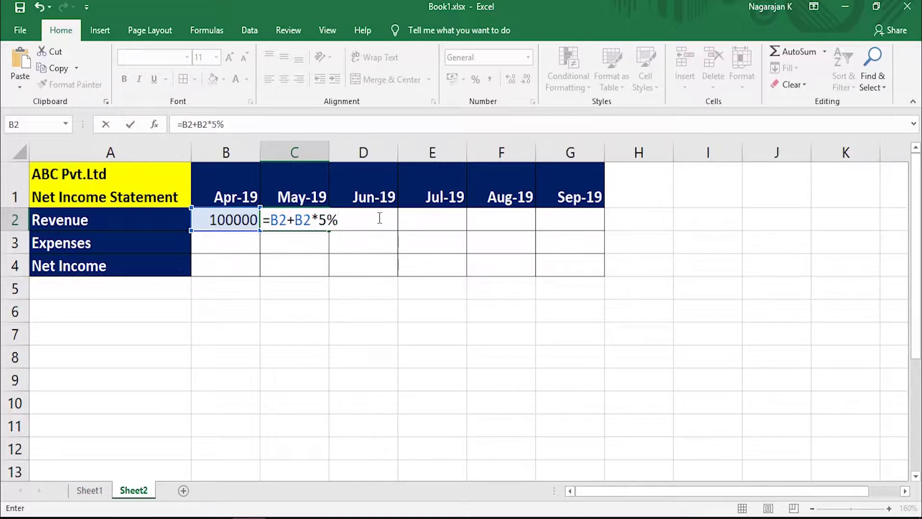
{"action": "key", "text": "Return"}
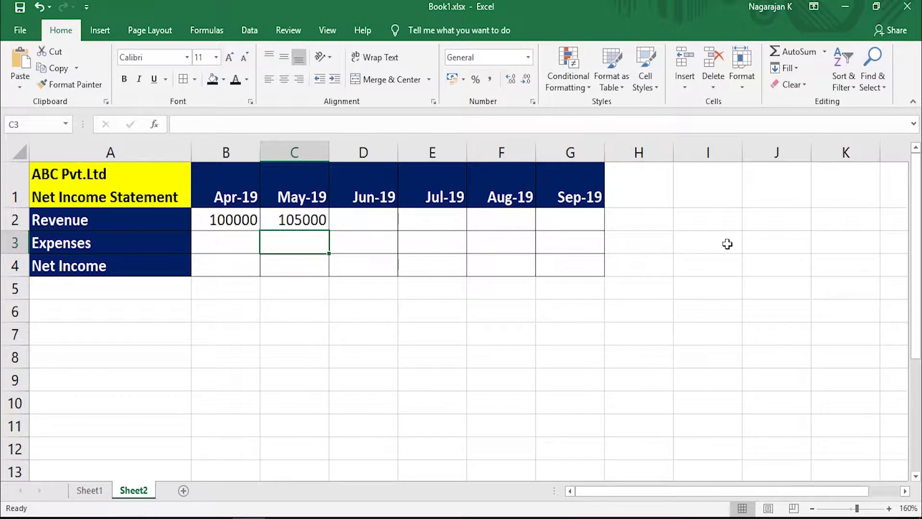
Re-enter C2 as =B2+B2*5% so May revenue shows 105000, and verify it
{"action": "key", "text": "Up"}
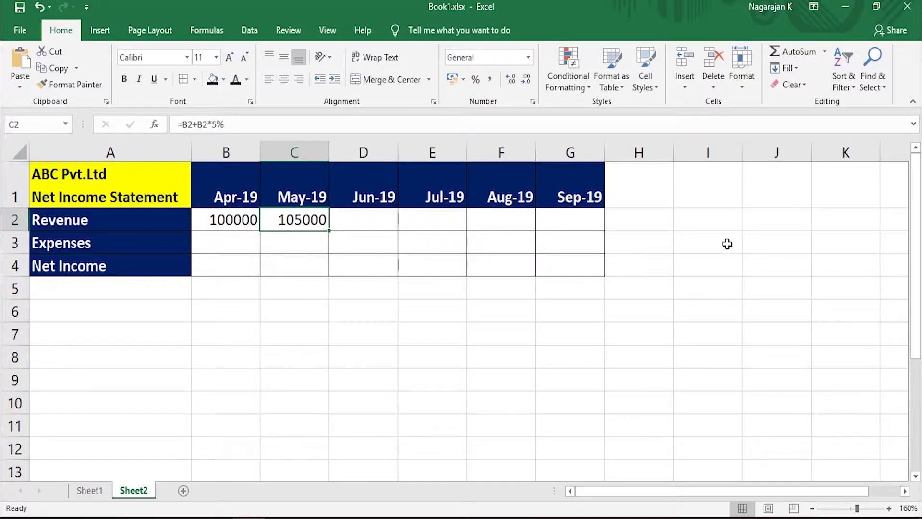
{"action": "type", "text": "="}
{"action": "key", "text": "Left"}
{"action": "type", "text": "*"}
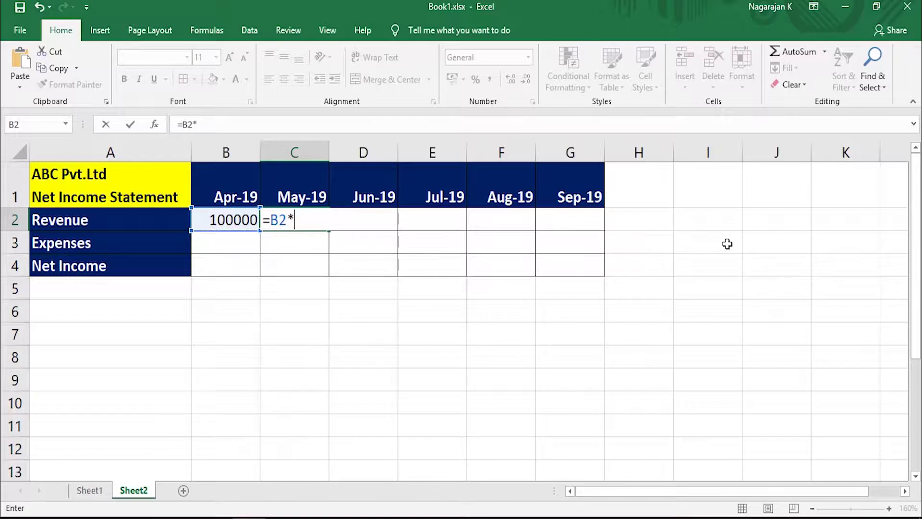
{"action": "type", "text": "5%"}
{"action": "key", "text": "Return"}
{"action": "key", "text": "Up"}
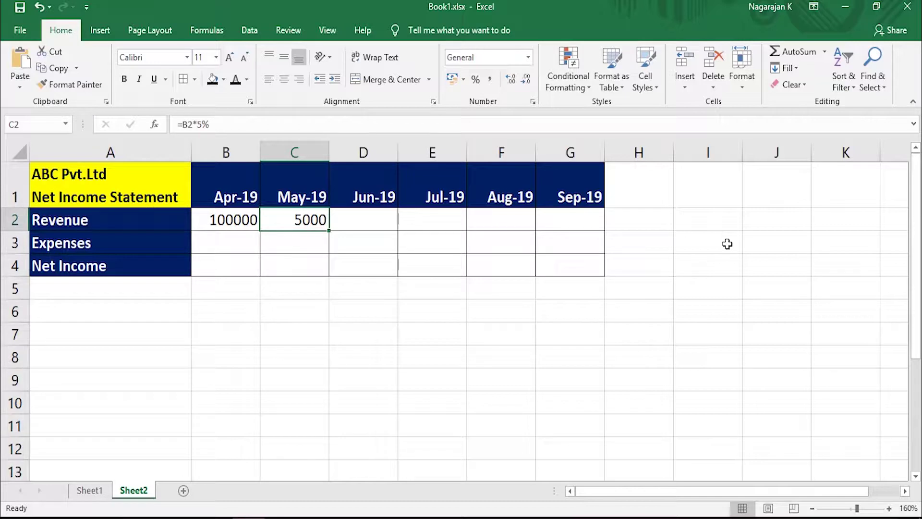
{"action": "type", "text": "="}
{"action": "key", "text": "Left"}
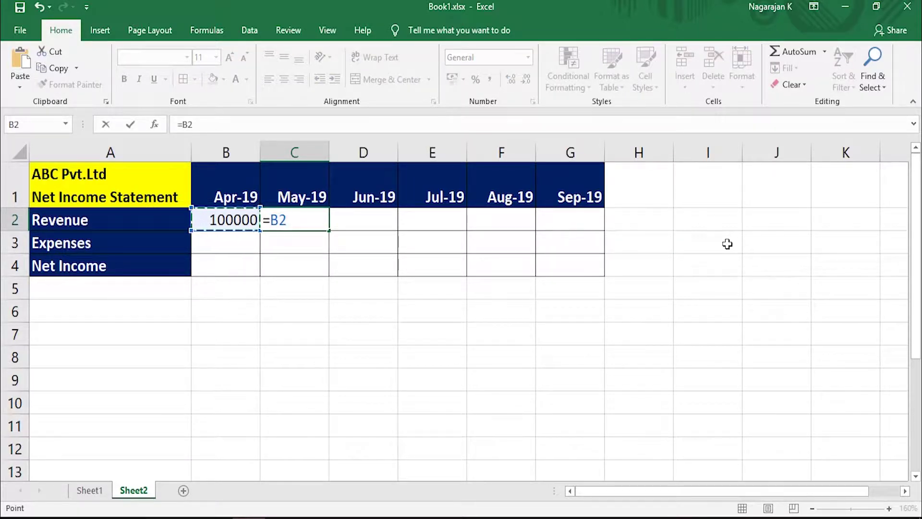
{"action": "type", "text": "+"}
{"action": "type", "text": "b"}
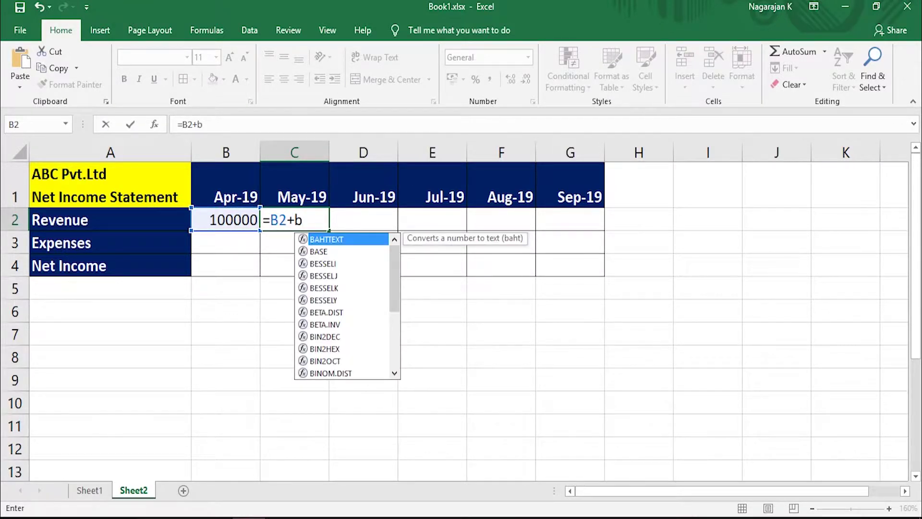
{"action": "type", "text": "2*5"}
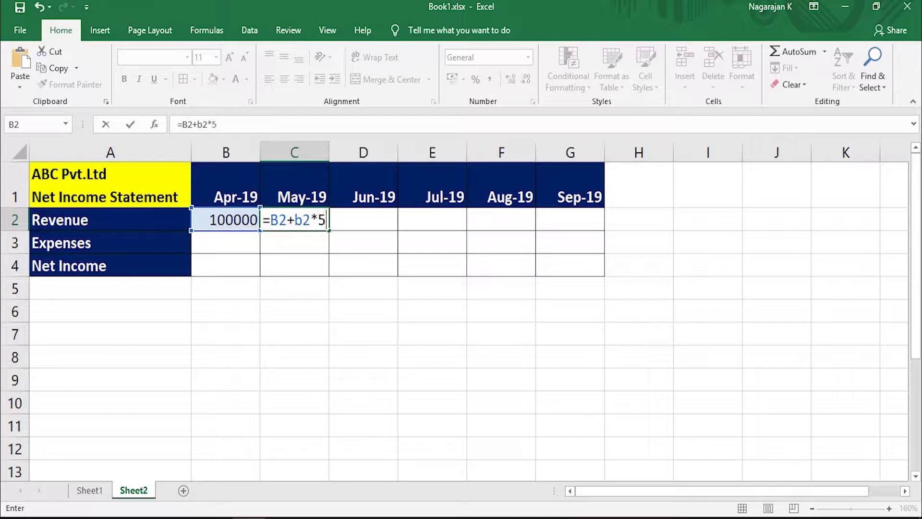
{"action": "type", "text": "%"}
{"action": "key", "text": "Return"}
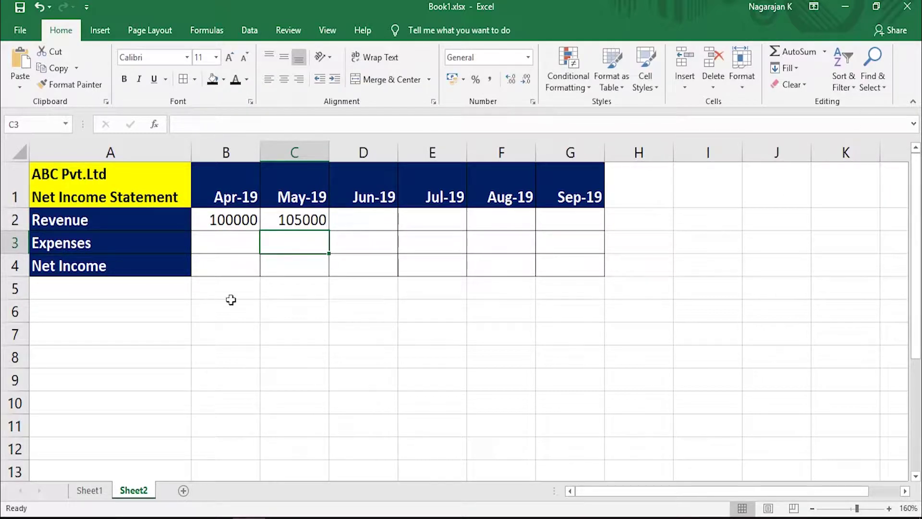
{"action": "left_click", "coordinate": [287, 217]}
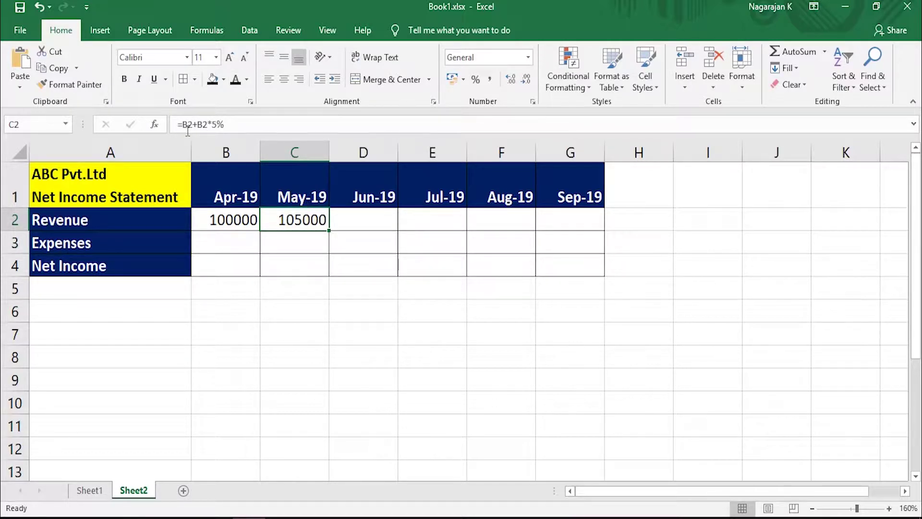
{"action": "left_click", "coordinate": [216, 220]}
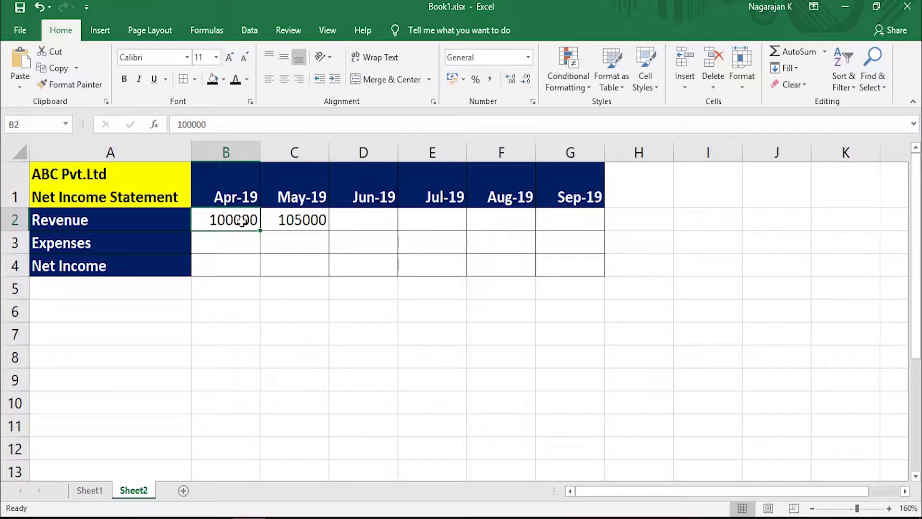
Copy C2's growth formula across D2:G2, giving 110250 through 127628
{"action": "left_click", "coordinate": [293, 219]}
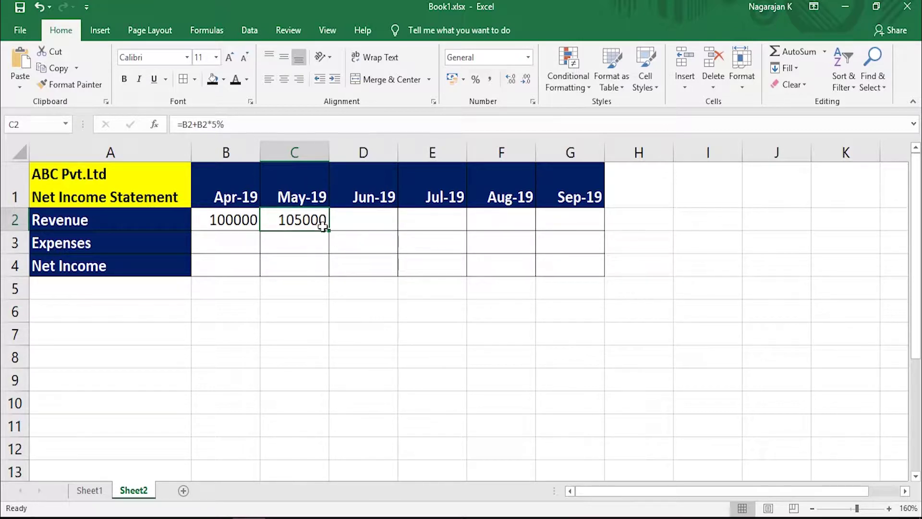
{"action": "left_click_drag", "start_coordinate": [331, 231], "coordinate": [388, 229]}
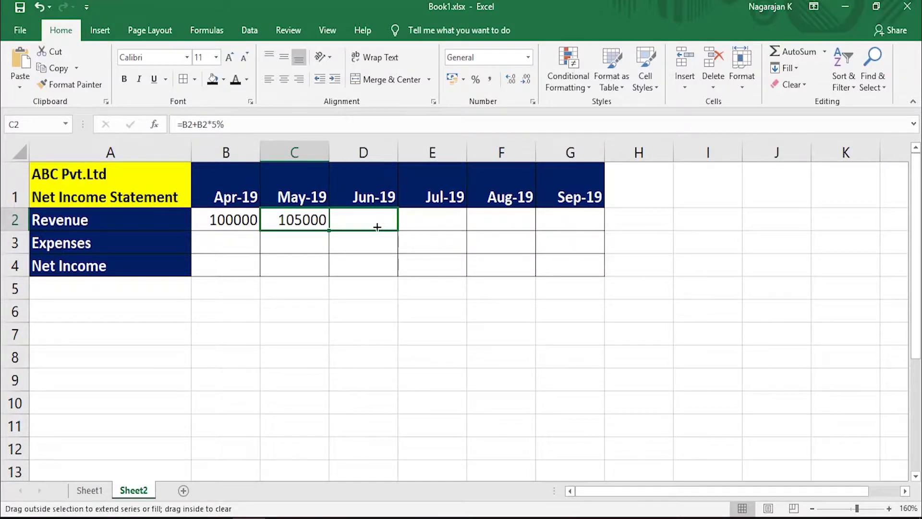
{"action": "left_click", "coordinate": [363, 218]}
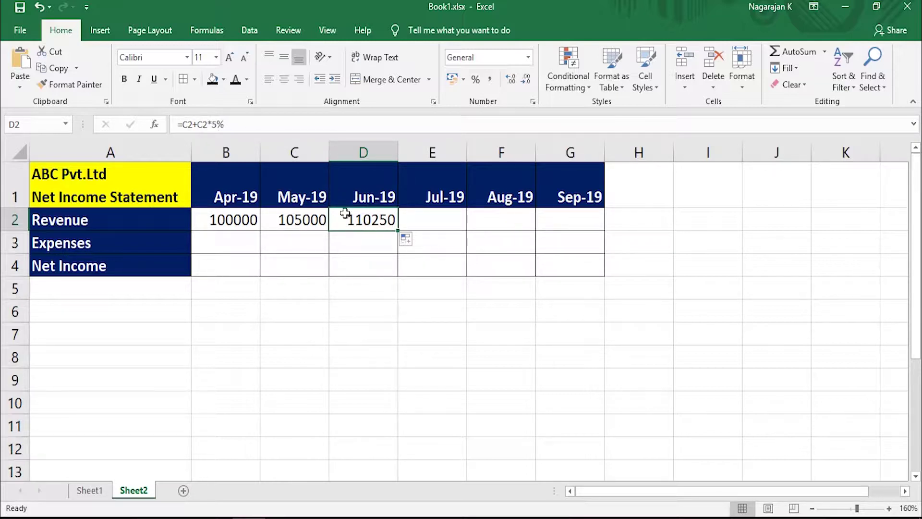
{"action": "left_click_drag", "start_coordinate": [394, 234], "coordinate": [603, 234]}
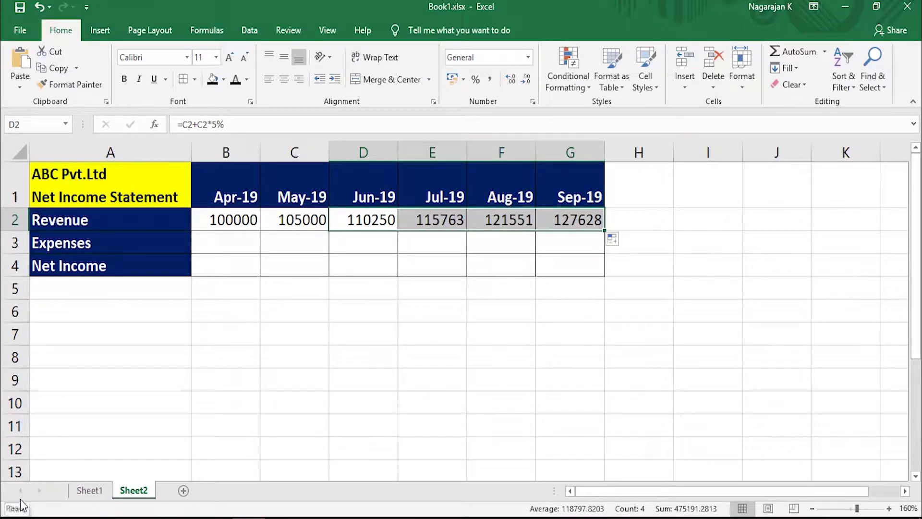
{"action": "left_click", "coordinate": [232, 245]}
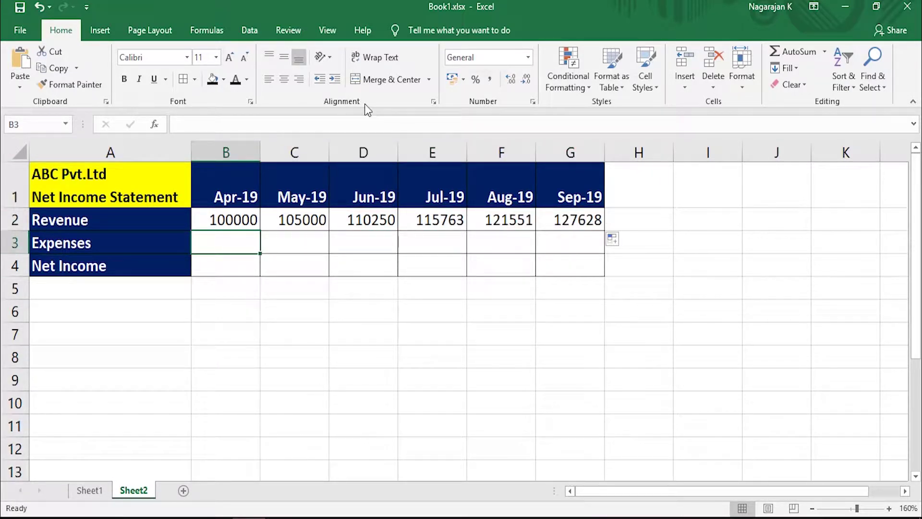
Enter =B2*80% in B3 and fill the expenses formula across to G3
{"action": "type", "text": "="}
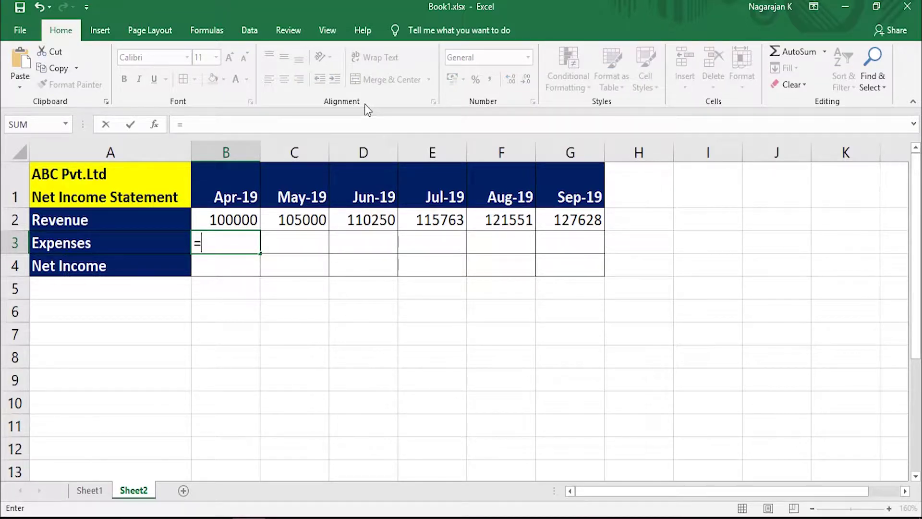
{"action": "key", "text": "Up"}
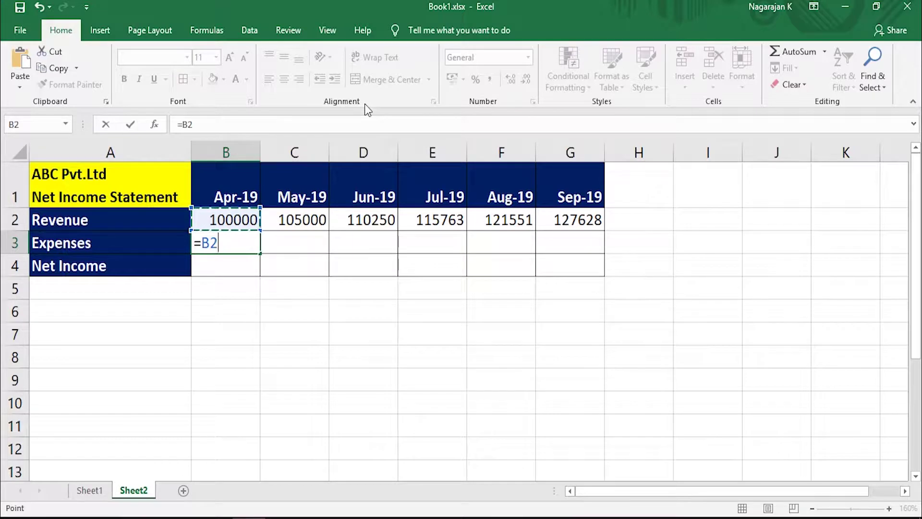
{"action": "type", "text": "*"}
{"action": "type", "text": "80"}
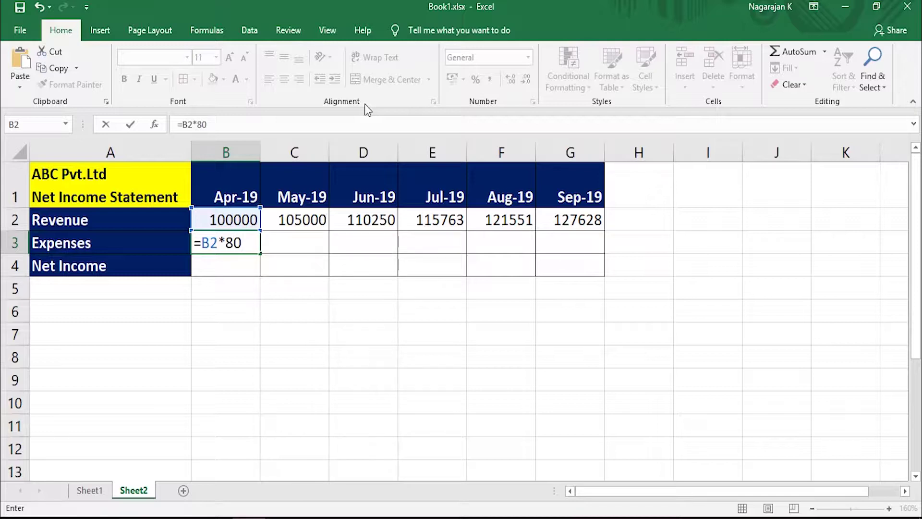
{"action": "type", "text": "%"}
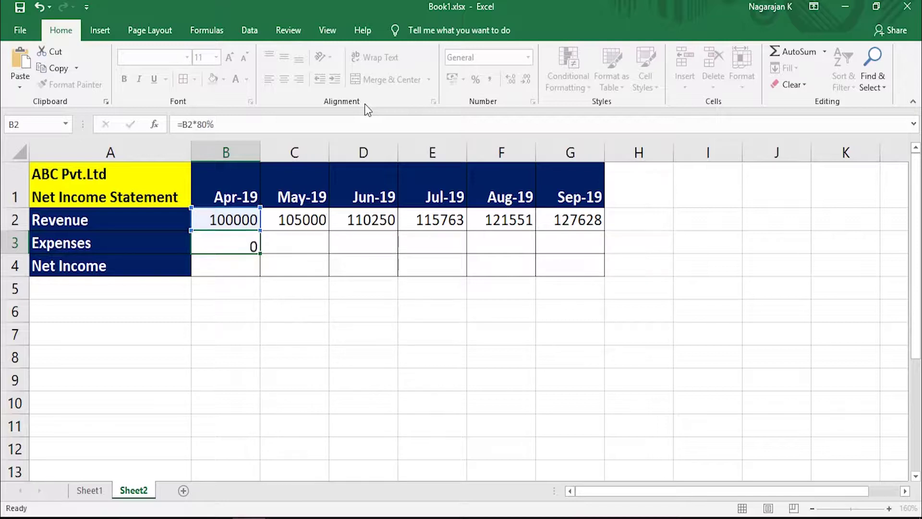
{"action": "key", "text": "Return"}
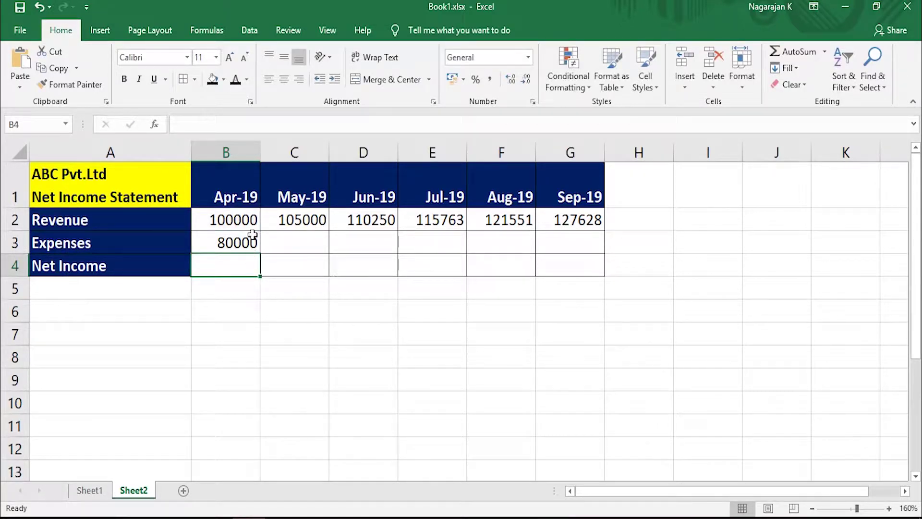
{"action": "left_click", "coordinate": [250, 236]}
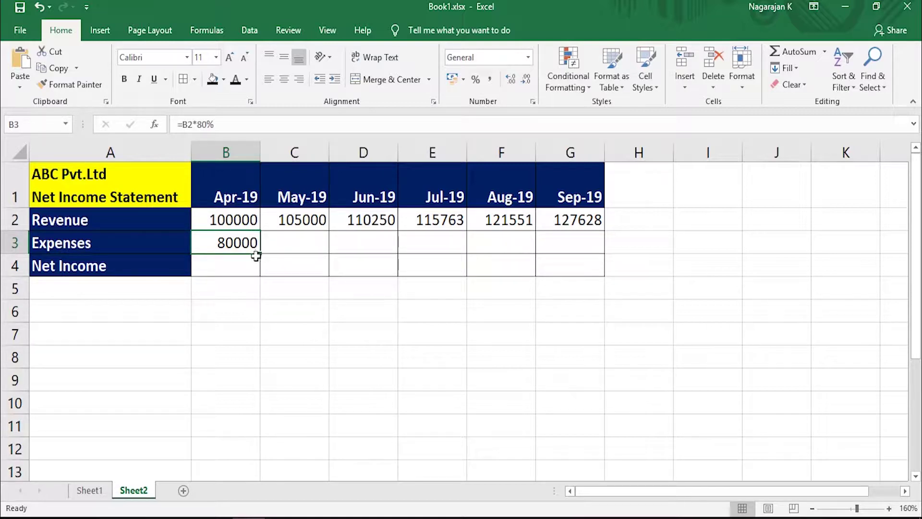
{"action": "left_click_drag", "start_coordinate": [259, 253], "coordinate": [565, 258]}
Step through revenue and expenses cells to verify formulas, 80000 up to 102103
{"action": "left_click", "coordinate": [254, 238]}
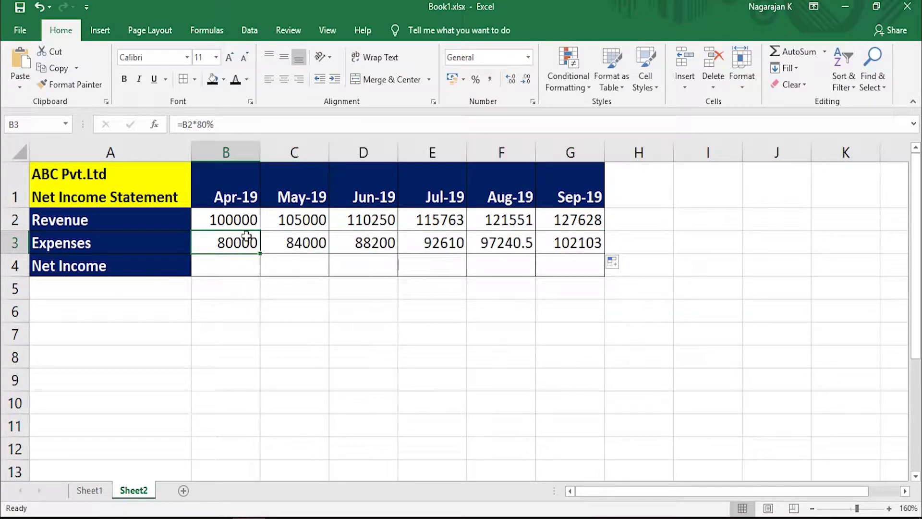
{"action": "left_click", "coordinate": [251, 219]}
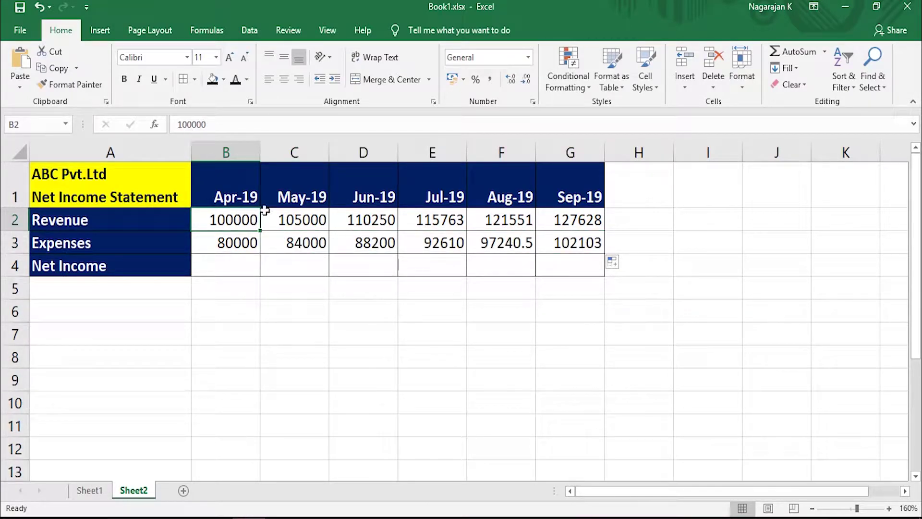
{"action": "left_click", "coordinate": [312, 222]}
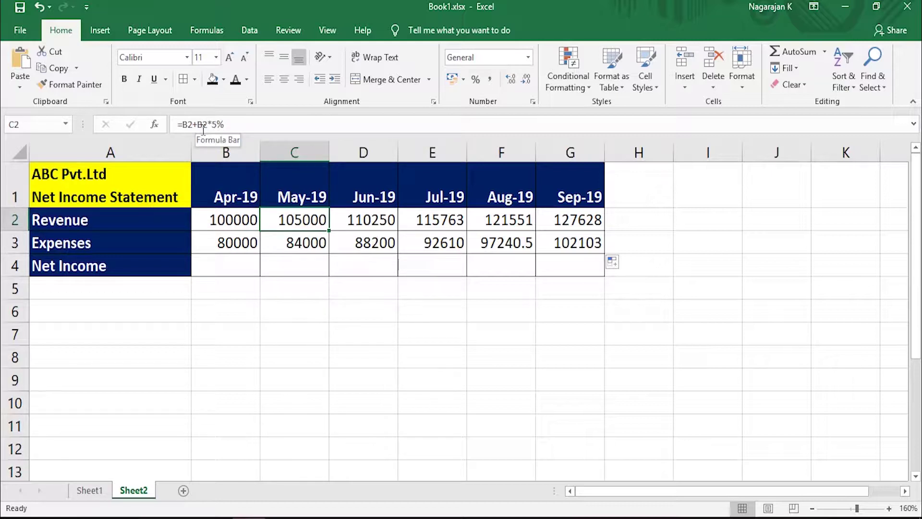
{"action": "left_click", "coordinate": [368, 220]}
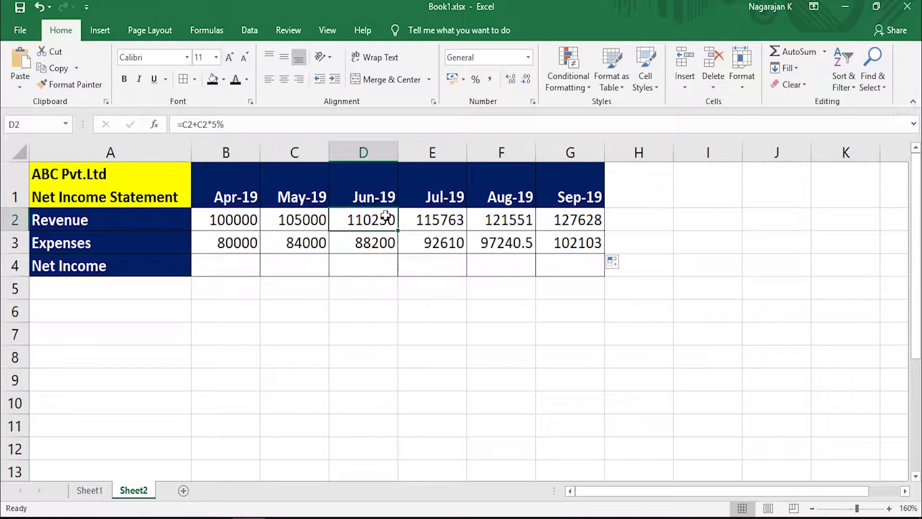
{"action": "left_click", "coordinate": [244, 243]}
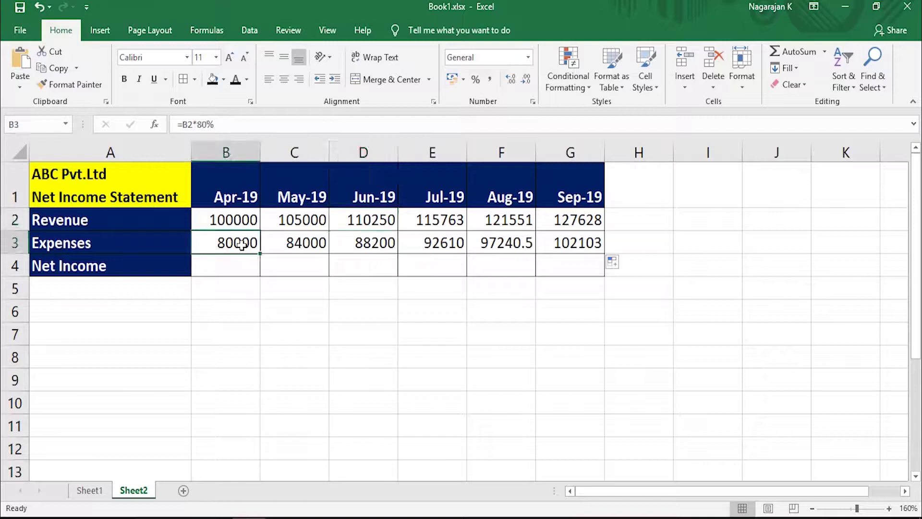
{"action": "left_click", "coordinate": [287, 243]}
{"action": "left_click", "coordinate": [382, 240]}
{"action": "left_click", "coordinate": [460, 240]}
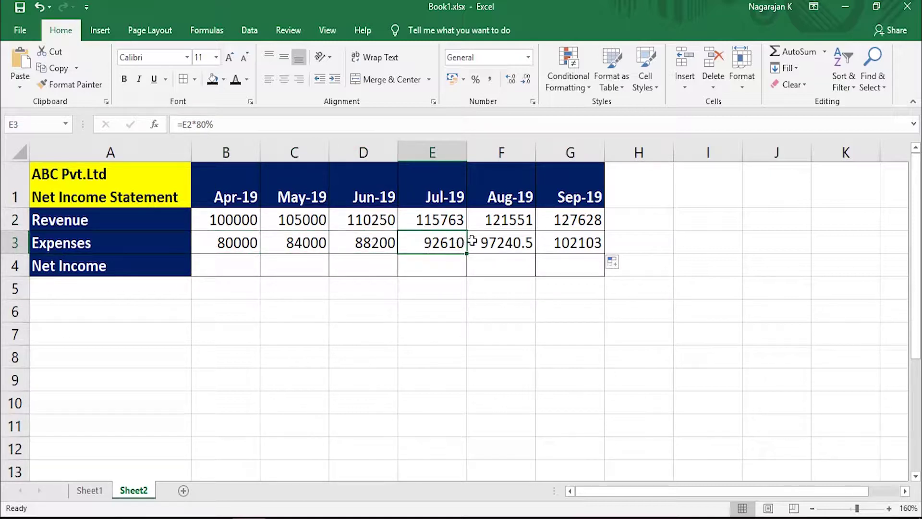
{"action": "left_click", "coordinate": [529, 242]}
{"action": "left_click", "coordinate": [563, 244]}
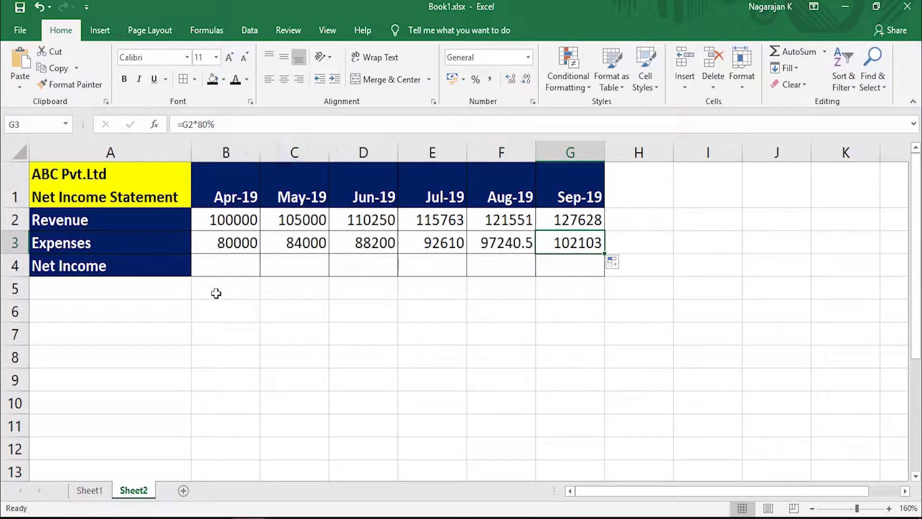
{"action": "left_click", "coordinate": [217, 264]}
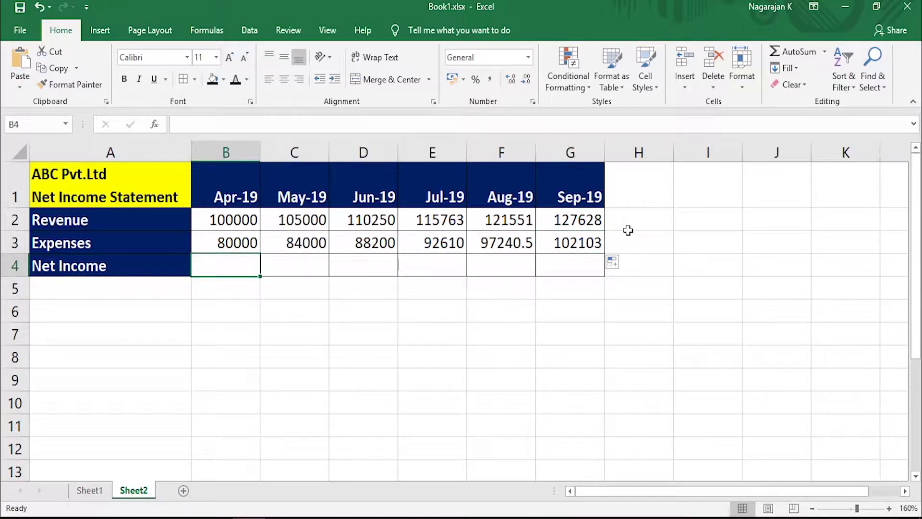
Enter =B2-B3 in B4 so April's net income shows 20000
{"action": "type", "text": "="}
{"action": "key", "text": "Up"}
{"action": "key", "text": "Up"}
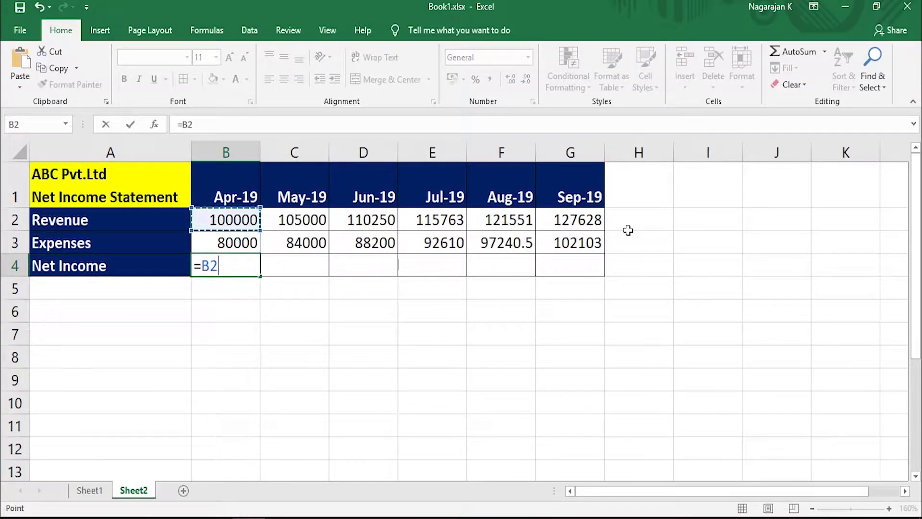
{"action": "type", "text": "-"}
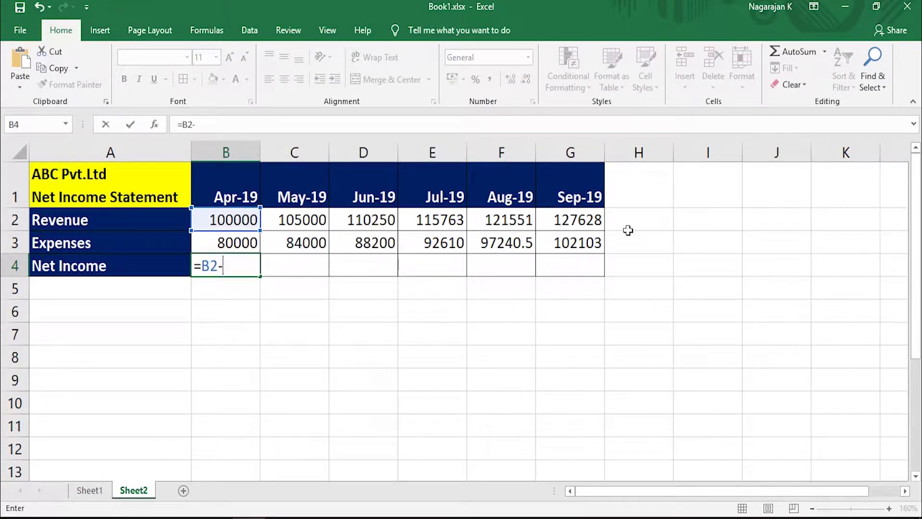
{"action": "key", "text": "Up"}
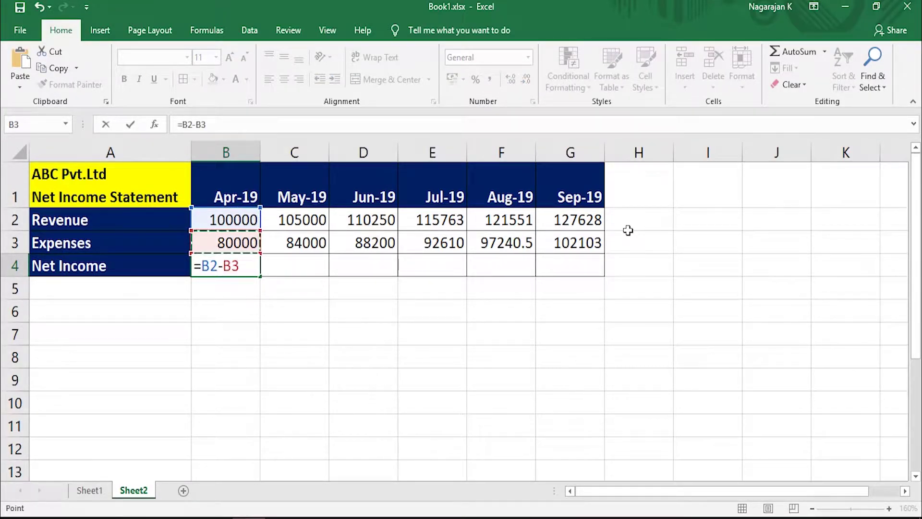
{"action": "key", "text": "Return"}
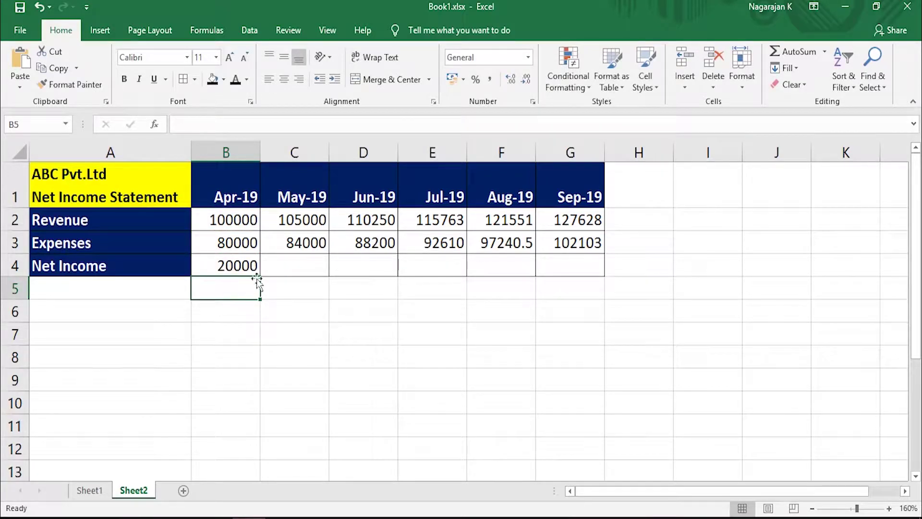
Fill B4's net income formula across to G4, then check the D3 and B2 formulas
{"action": "left_click", "coordinate": [248, 265]}
{"action": "left_click_drag", "start_coordinate": [262, 274], "coordinate": [571, 264]}
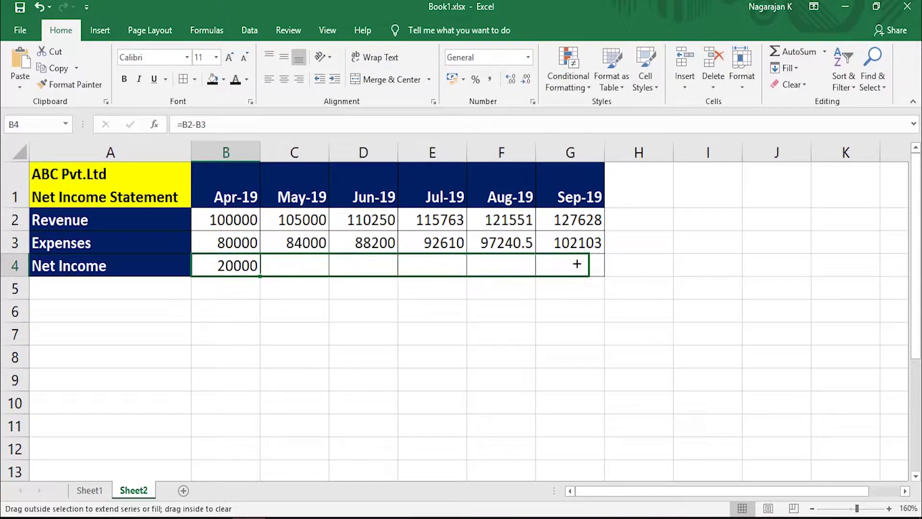
{"action": "left_click", "coordinate": [352, 244]}
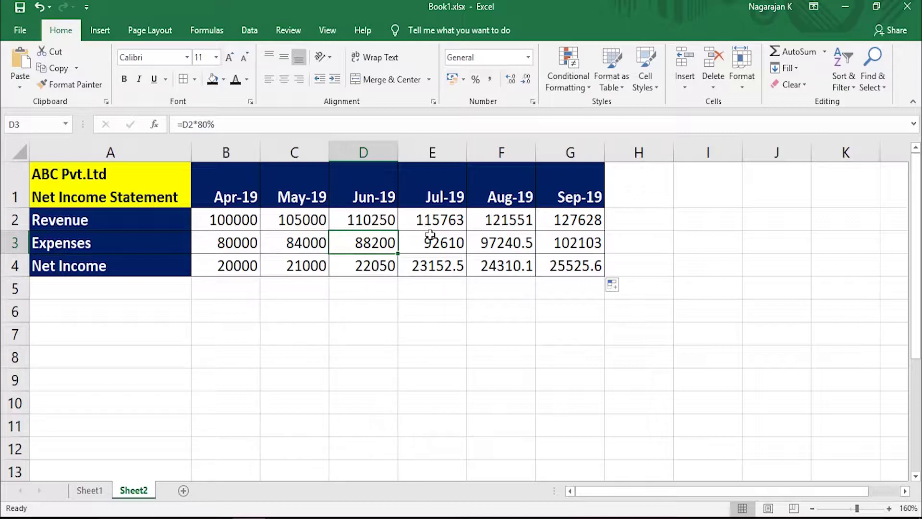
{"action": "left_click", "coordinate": [224, 223]}
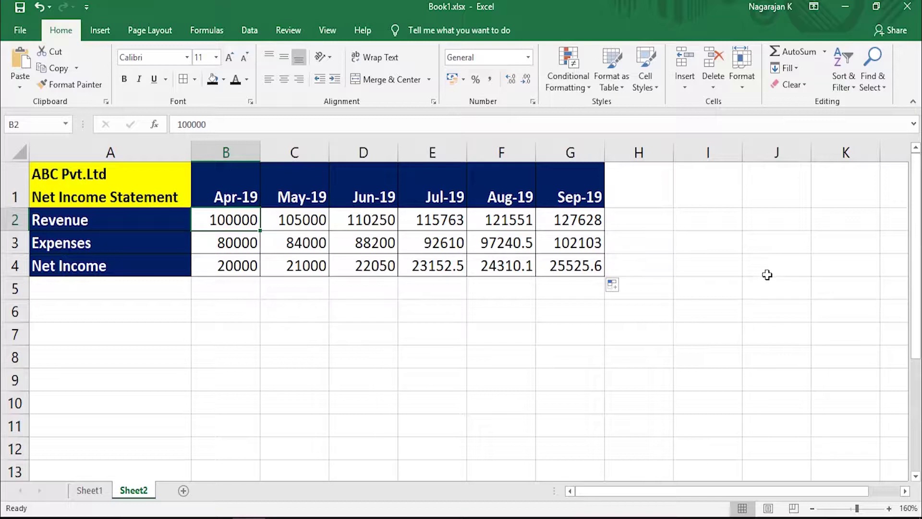
Change the Apr-19 revenue in B2 to 200000 and review the recalculated B2 and C2
{"action": "left_click", "coordinate": [295, 220]}
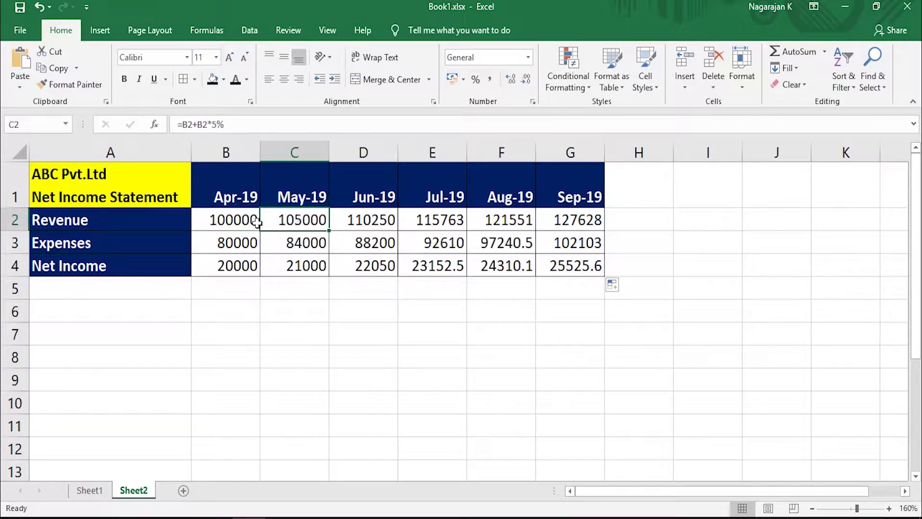
{"action": "left_click", "coordinate": [257, 222]}
{"action": "type", "text": "200"}
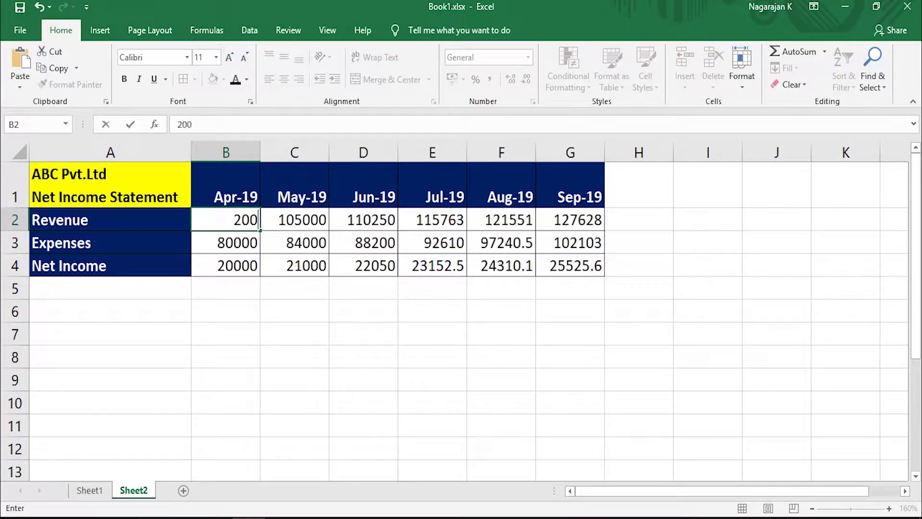
{"action": "type", "text": "000"}
{"action": "key", "text": "Return"}
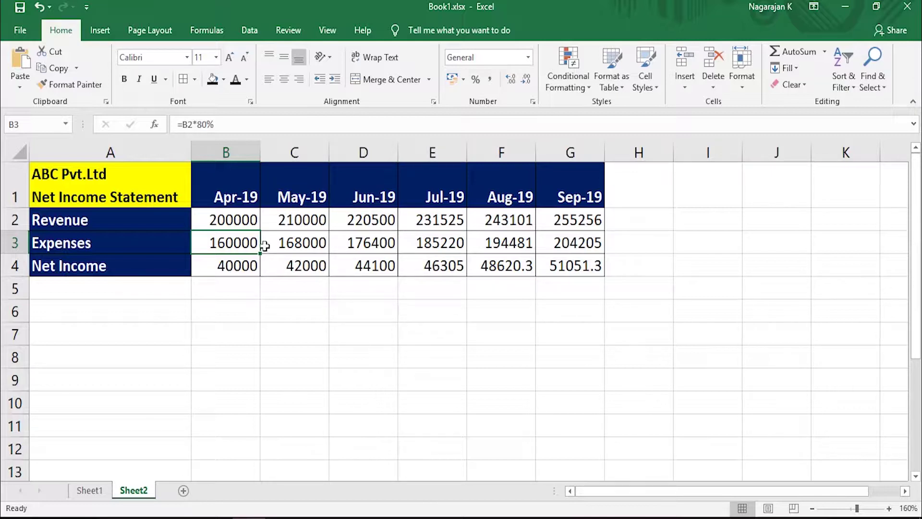
{"action": "left_click", "coordinate": [224, 221]}
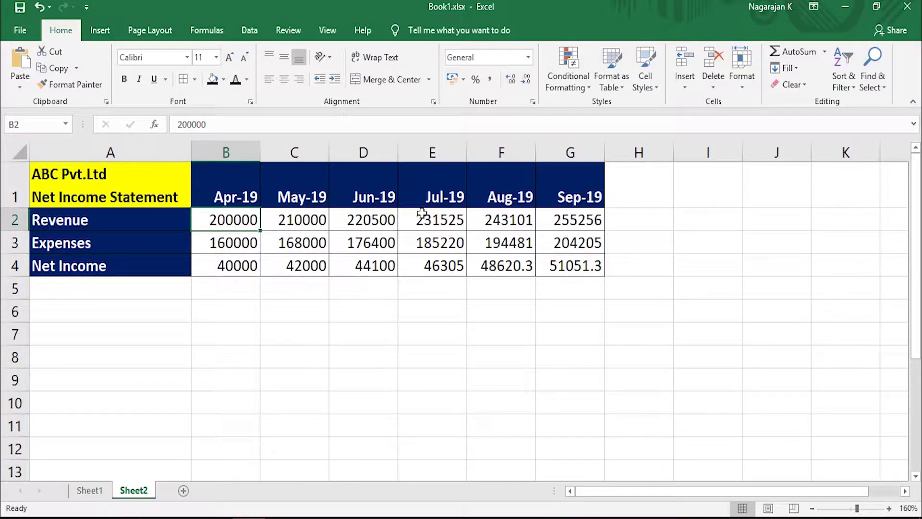
{"action": "left_click", "coordinate": [295, 222]}
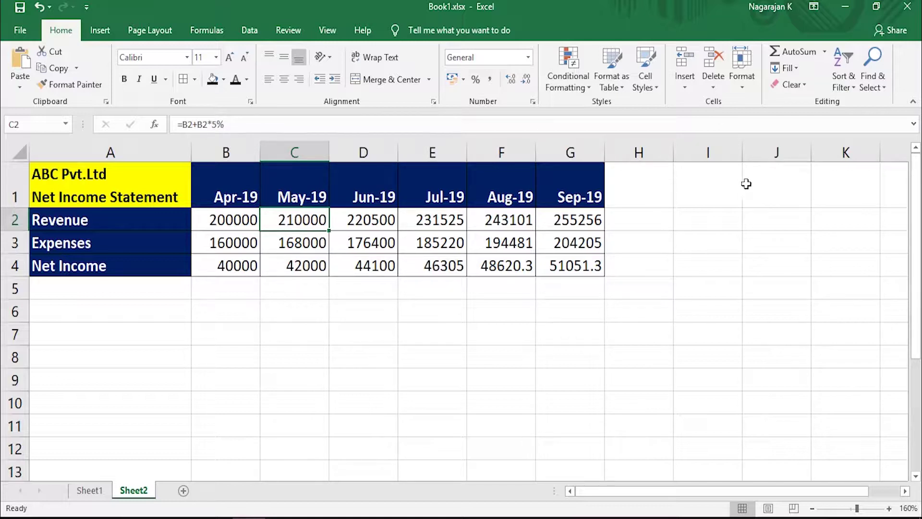
Revise C2's growth formula to =B2+B2*6% and inspect the other months' revenue formulas
{"action": "left_click", "coordinate": [217, 125]}
{"action": "key", "text": "Return"}
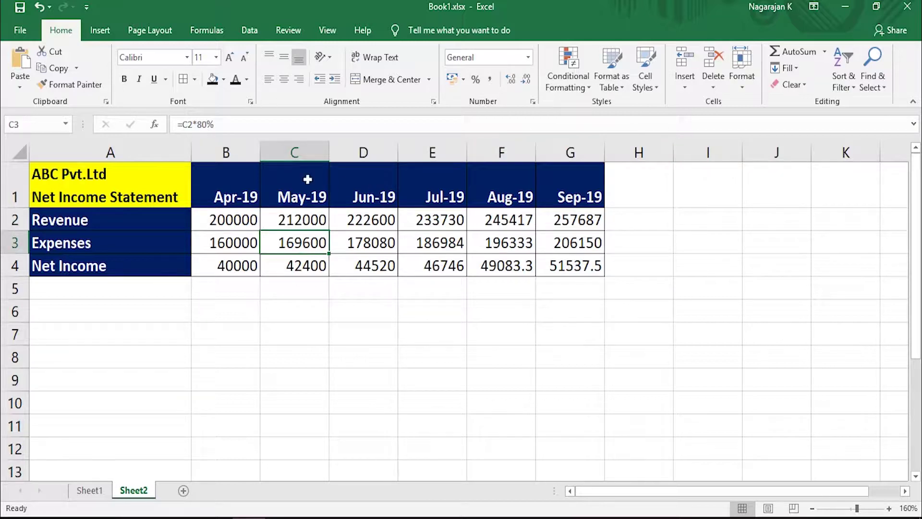
{"action": "left_click", "coordinate": [368, 221]}
{"action": "left_click", "coordinate": [406, 216]}
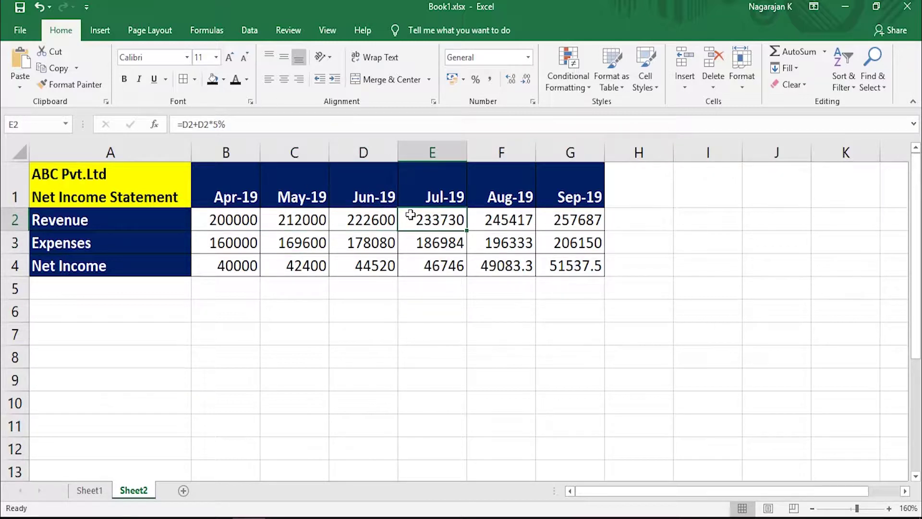
{"action": "left_click", "coordinate": [477, 222]}
{"action": "left_click", "coordinate": [545, 227]}
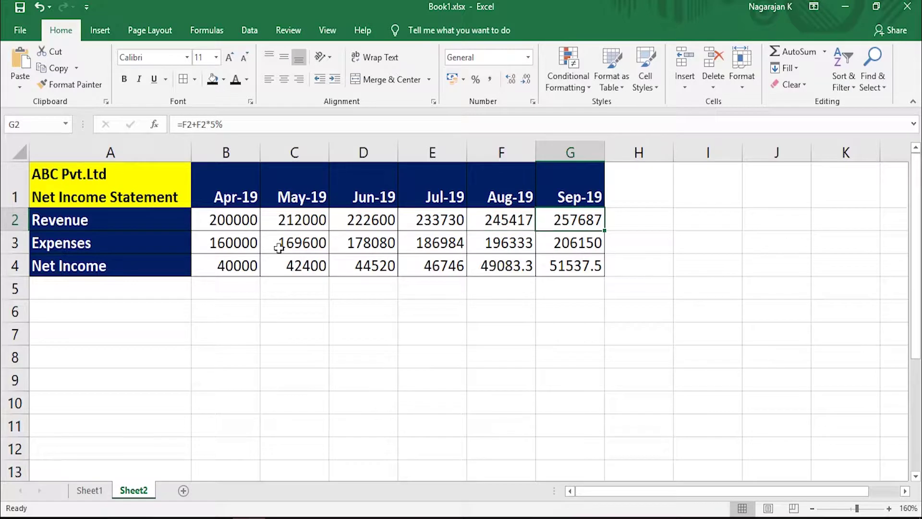
{"action": "left_click", "coordinate": [240, 244]}
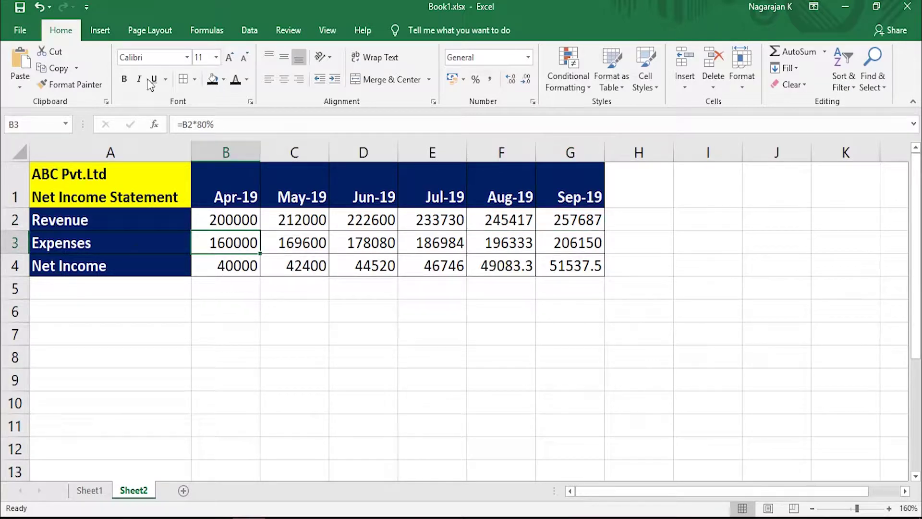
Copy C2's 6% growth formula across to G2, then select the statement figures B2:G4
{"action": "left_click", "coordinate": [196, 124]}
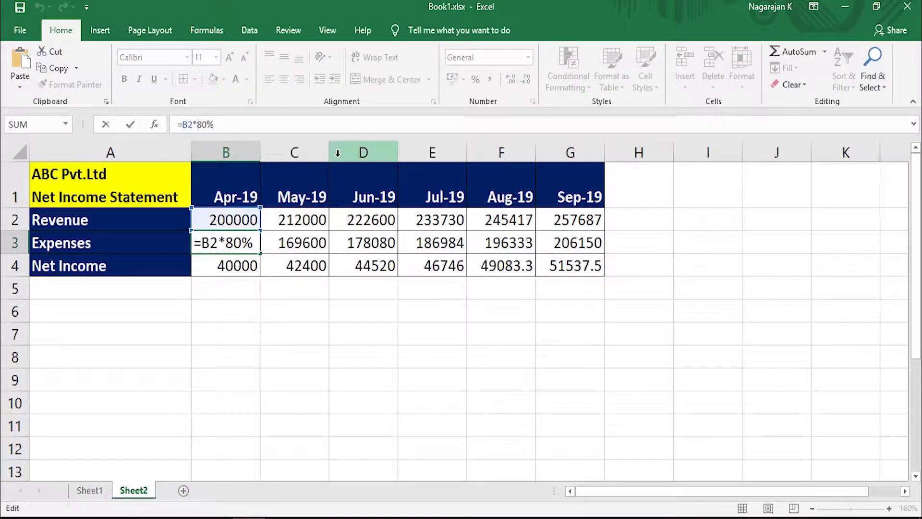
{"action": "left_click", "coordinate": [306, 211]}
{"action": "key", "text": "Escape"}
{"action": "left_click", "coordinate": [305, 218]}
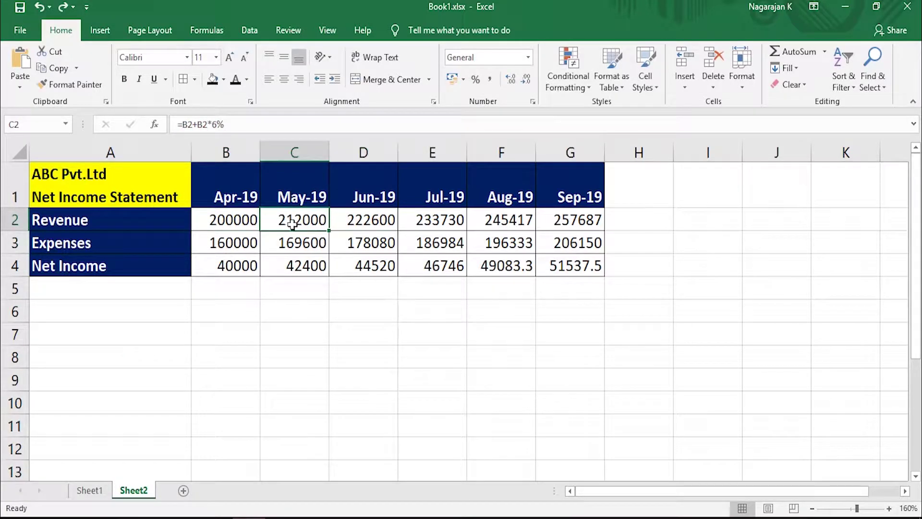
{"action": "left_click_drag", "start_coordinate": [338, 230], "coordinate": [544, 231]}
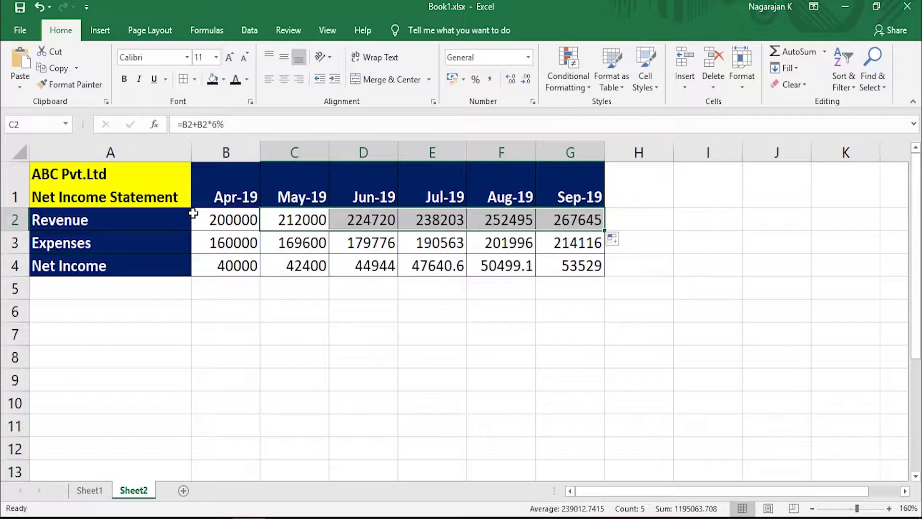
{"action": "left_click_drag", "start_coordinate": [226, 218], "coordinate": [569, 260]}
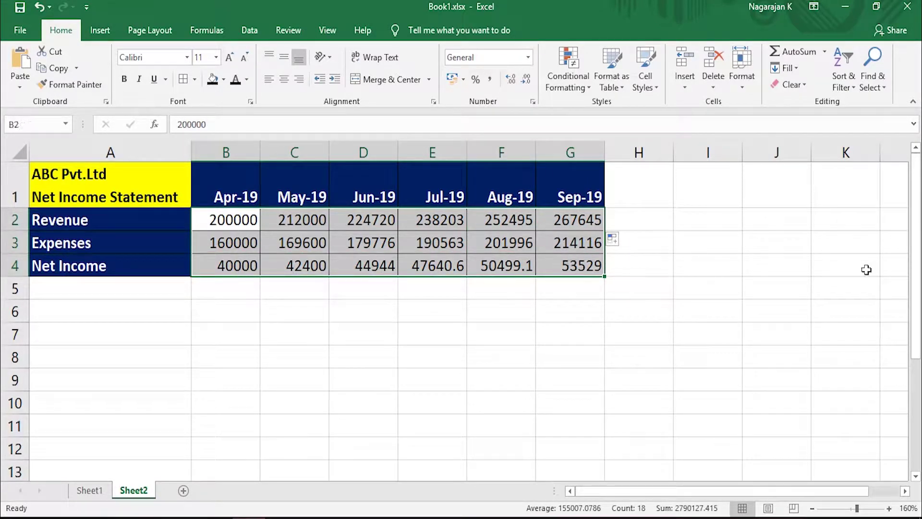
Clear the statement figures and enter the heading 'Assumption Table ( Input Entries)' in A6
{"action": "key", "text": "Delete"}
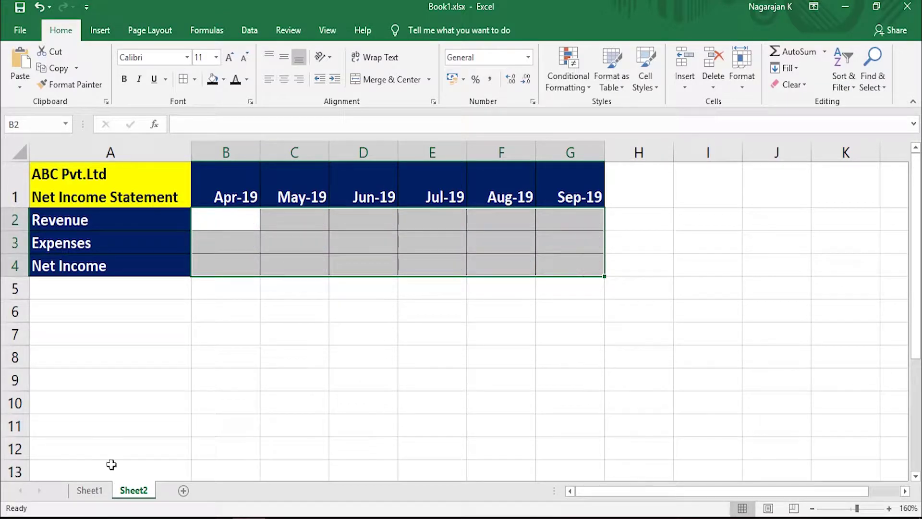
{"action": "left_click", "coordinate": [106, 313]}
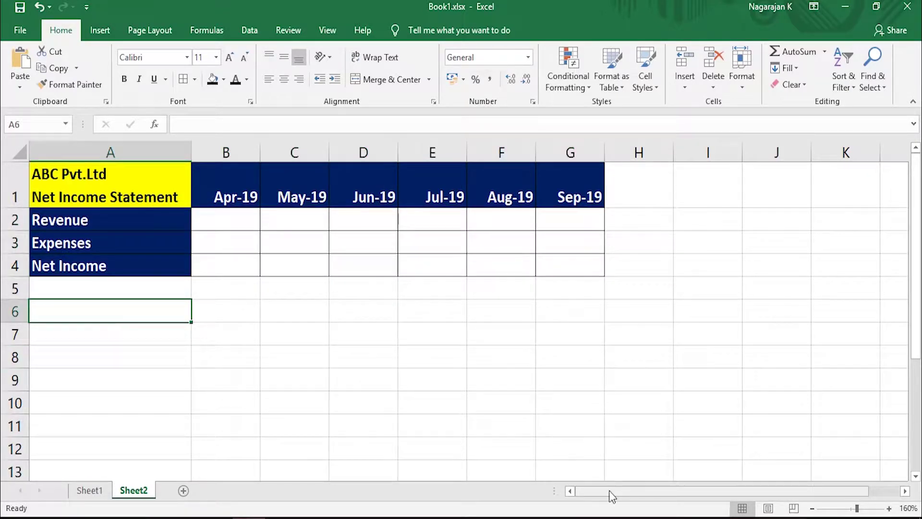
{"action": "type", "text": "Ass"}
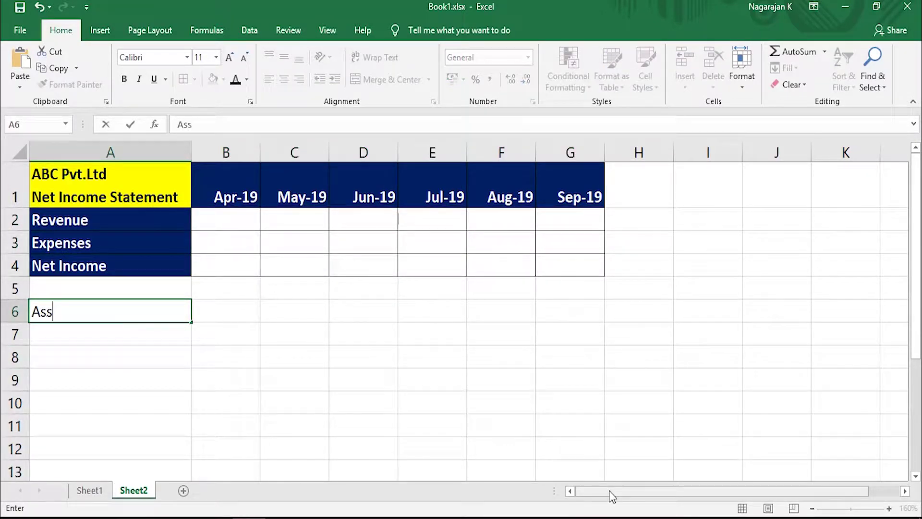
{"action": "type", "text": "um"}
{"action": "key", "text": "Escape"}
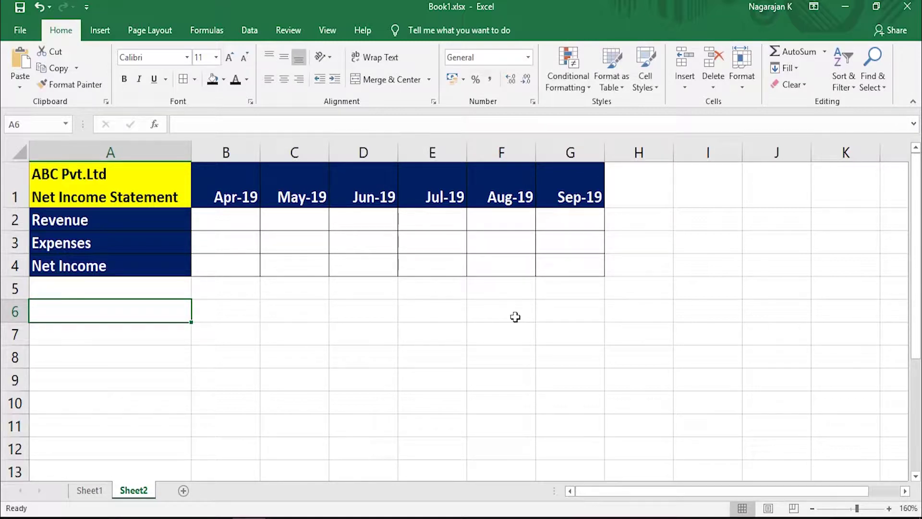
{"action": "type", "text": "Ass"}
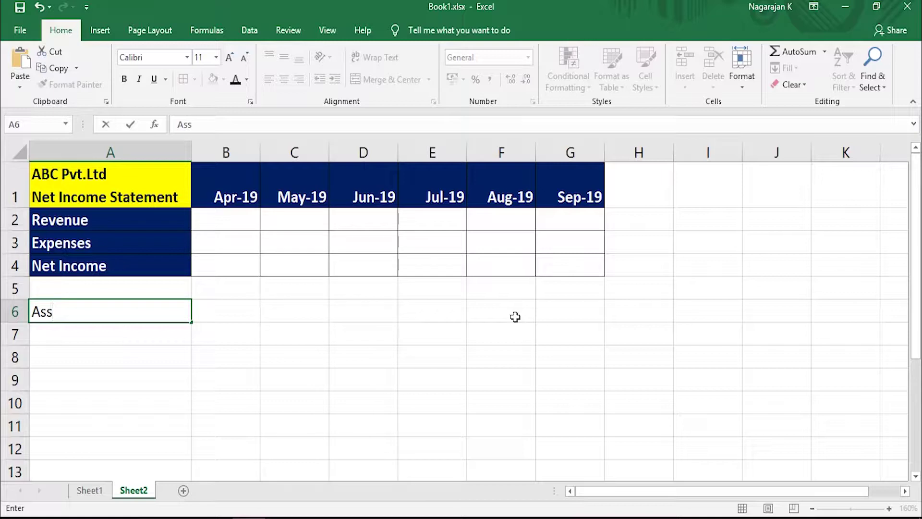
{"action": "type", "text": "ump"}
{"action": "type", "text": "tion"}
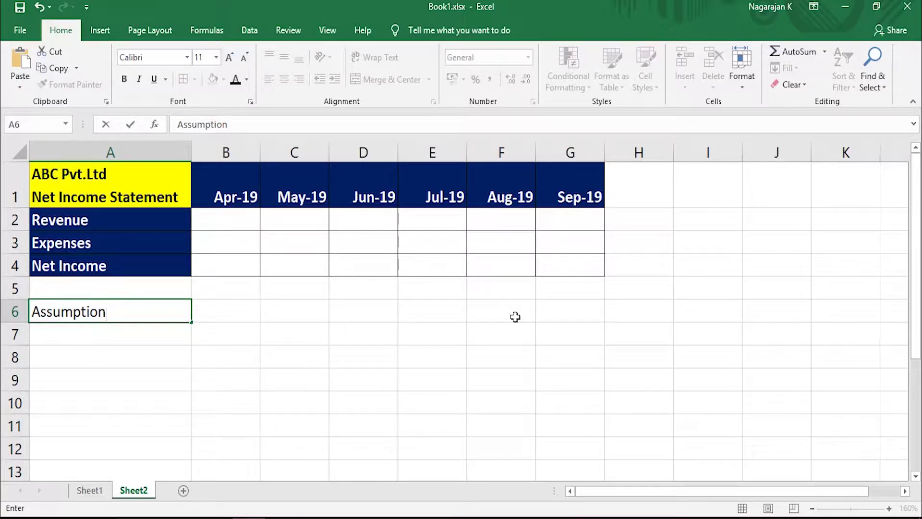
{"action": "type", "text": " T"}
{"action": "type", "text": "abl"}
{"action": "type", "text": "e ( Input Entries)"}
{"action": "key", "text": "Return"}
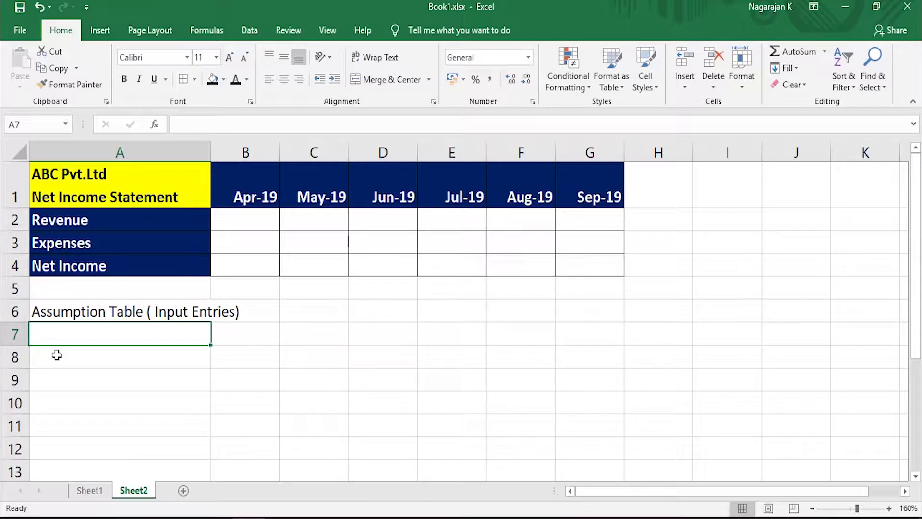
Add labels Apr-19 Start Revenue, Revenue % Increase and Expenses as % of Revenue below it
{"action": "type", "text": "Apr-19 Start Revenue"}
{"action": "key", "text": "Return"}
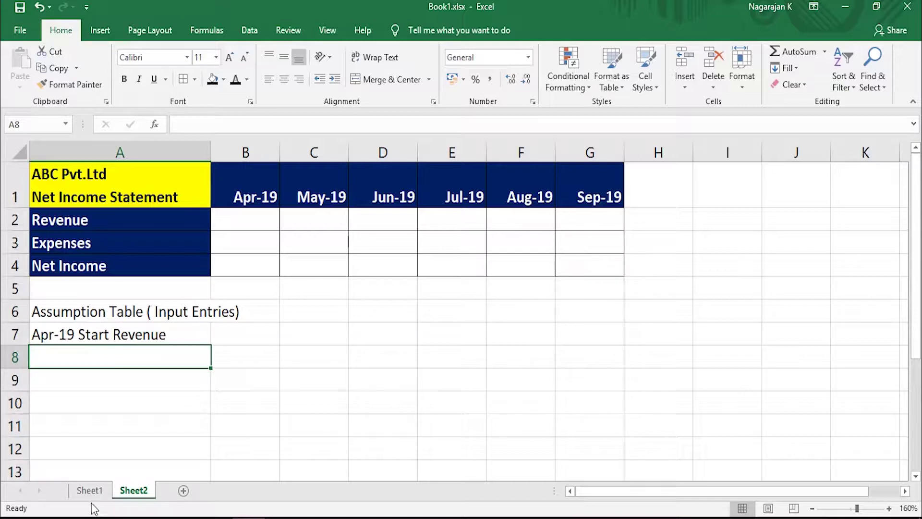
{"action": "type", "text": "Reve"}
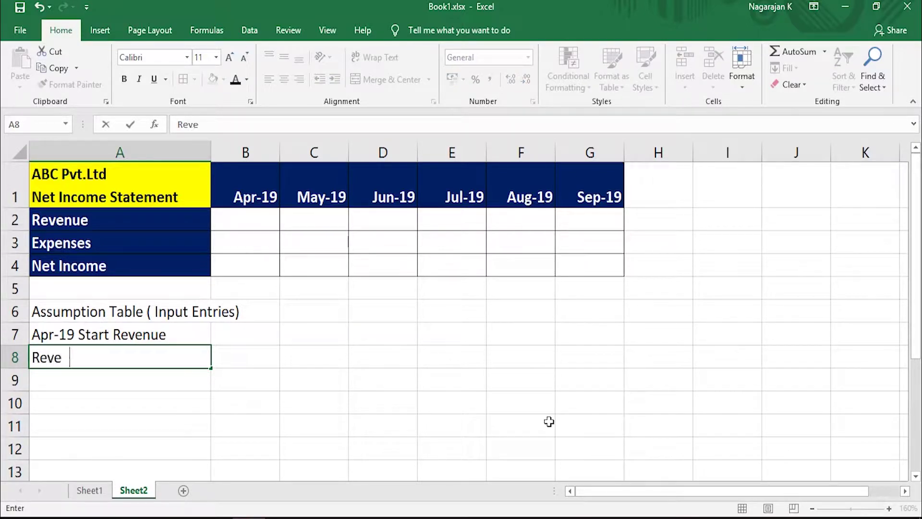
{"action": "type", "text": "nue "}
{"action": "type", "text": "% "}
{"action": "type", "text": "Incre"}
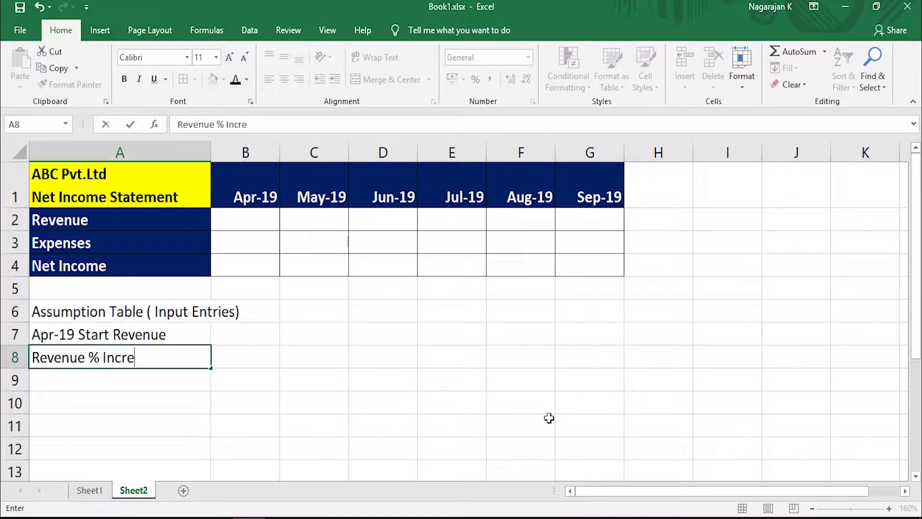
{"action": "type", "text": "ase"}
{"action": "key", "text": "Return"}
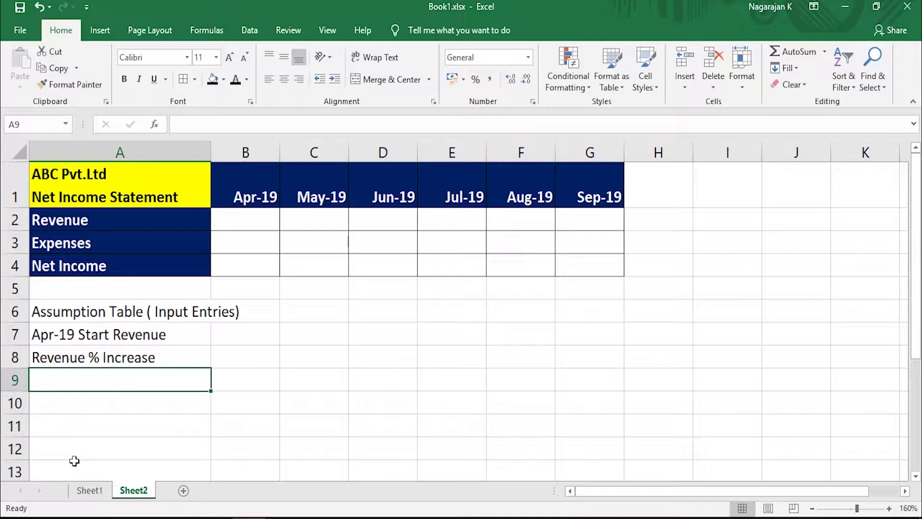
{"action": "type", "text": "Ex"}
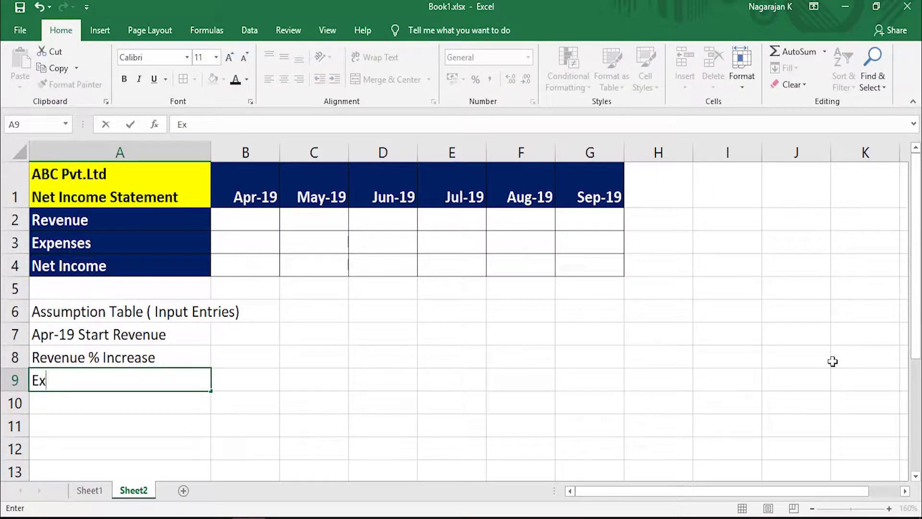
{"action": "type", "text": "penses"}
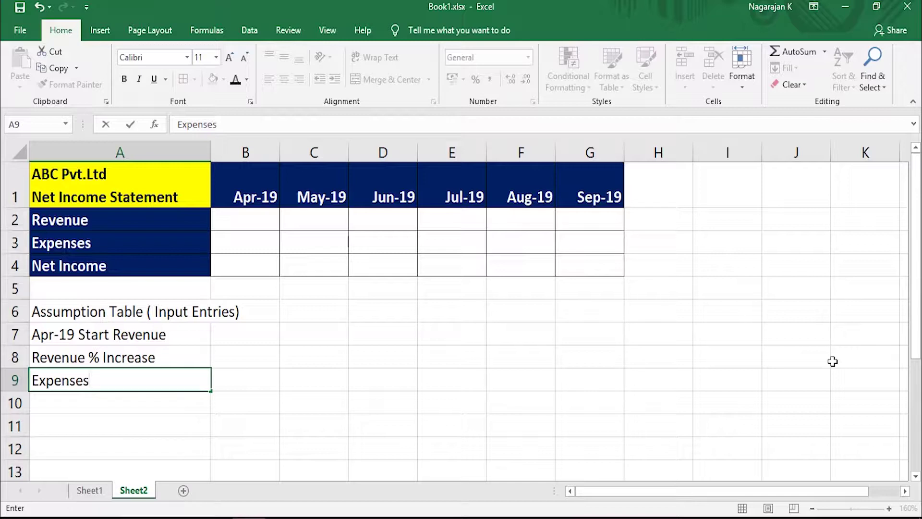
{"action": "type", "text": " as "}
{"action": "type", "text": "% o"}
{"action": "type", "text": "f Revenu"}
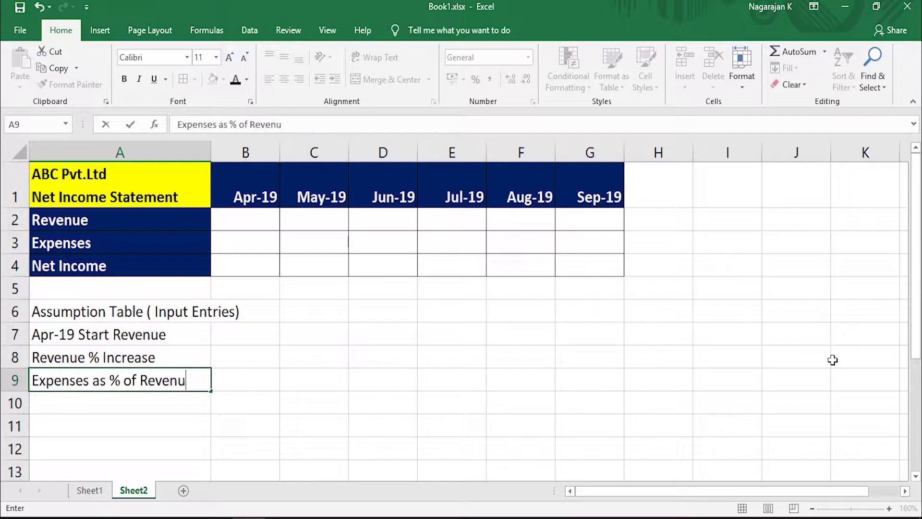
{"action": "type", "text": "e"}
{"action": "key", "text": "Return"}
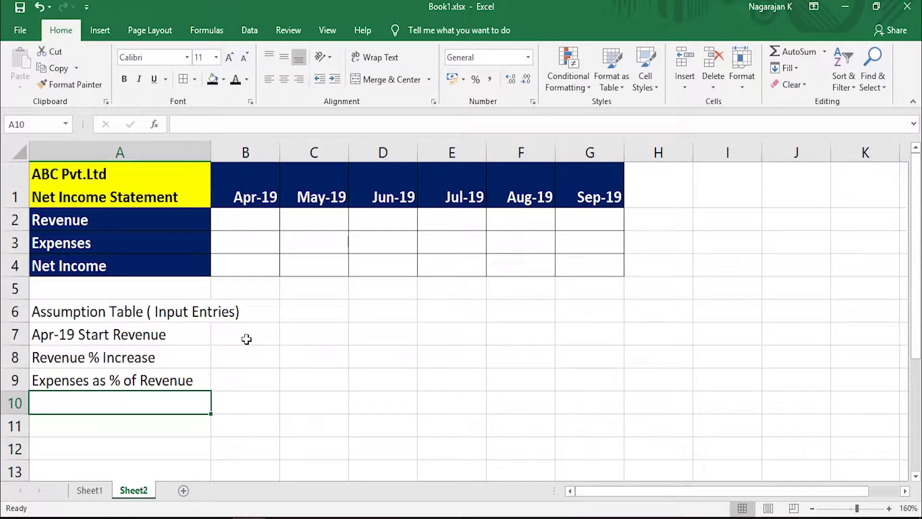
Enter 300000 start revenue, 5% revenue increase and 75% expenses in B7:B9
{"action": "left_click", "coordinate": [245, 339]}
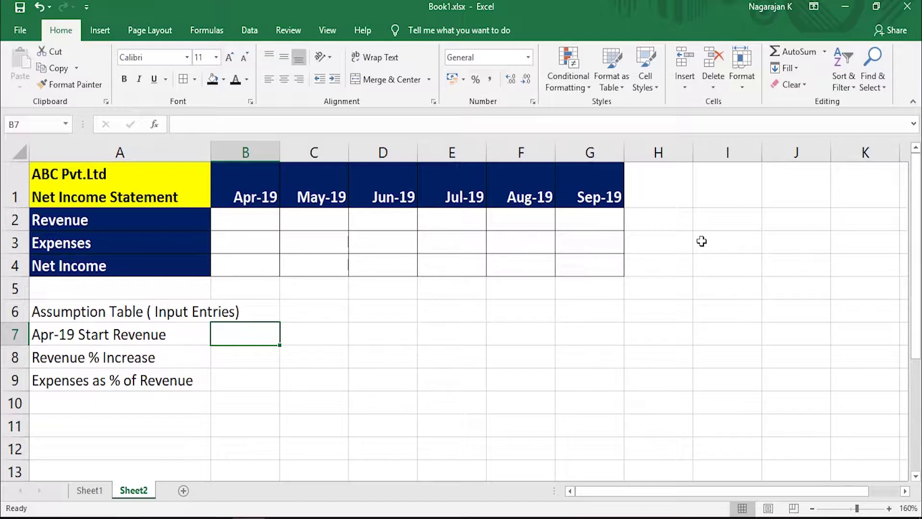
{"action": "type", "text": "30000"}
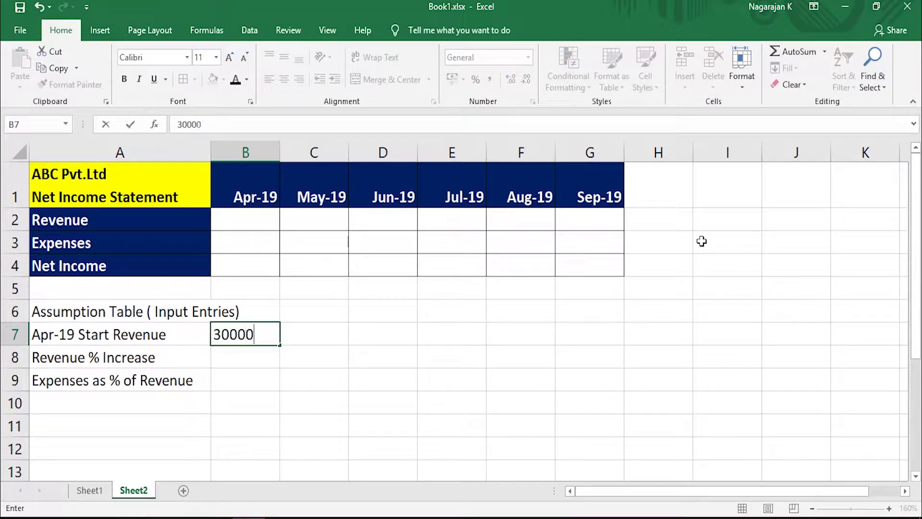
{"action": "type", "text": "0"}
{"action": "key", "text": "Return"}
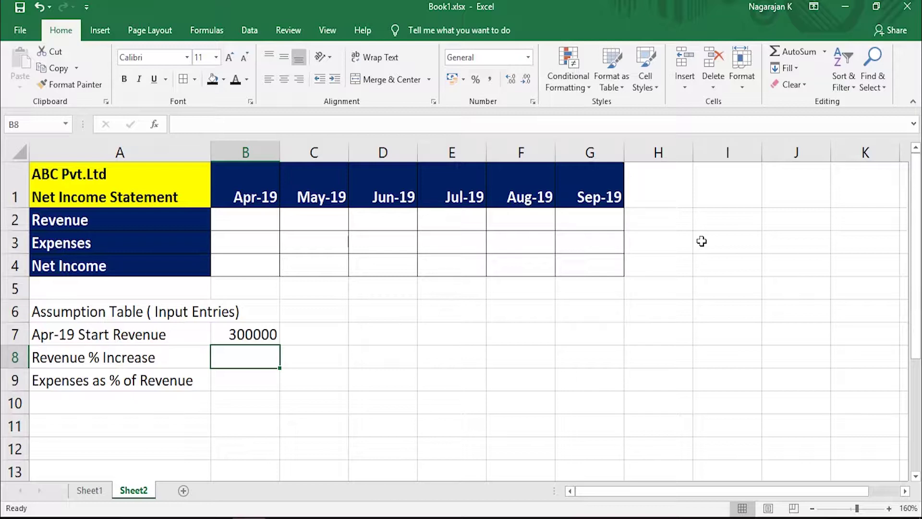
{"action": "type", "text": "5"}
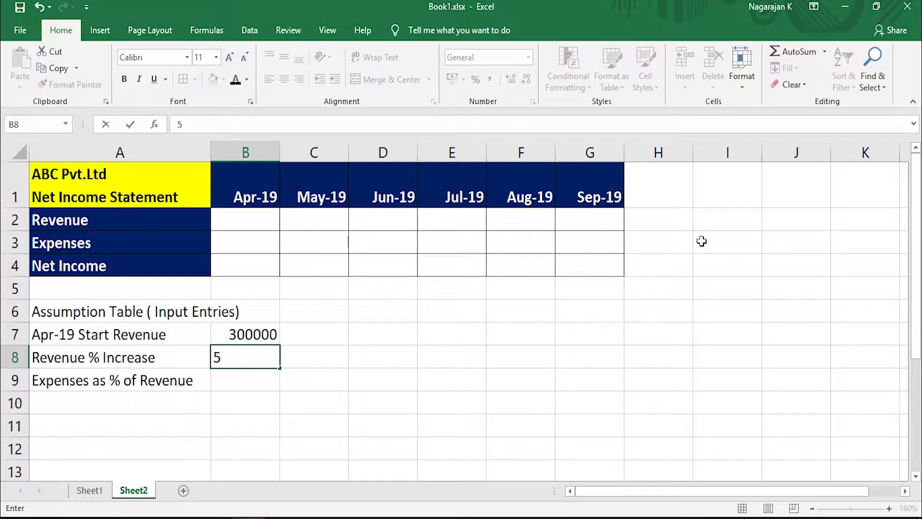
{"action": "type", "text": "%"}
{"action": "key", "text": "Return"}
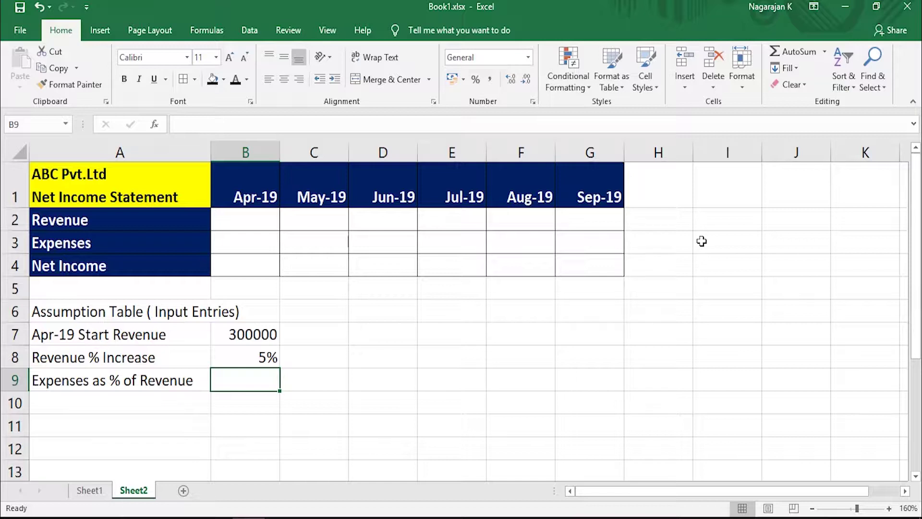
{"action": "type", "text": "75"}
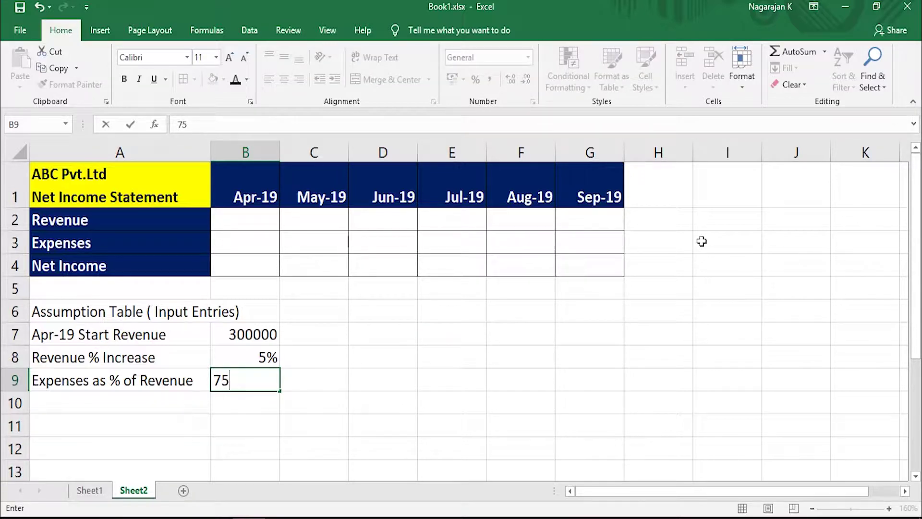
{"action": "type", "text": "%"}
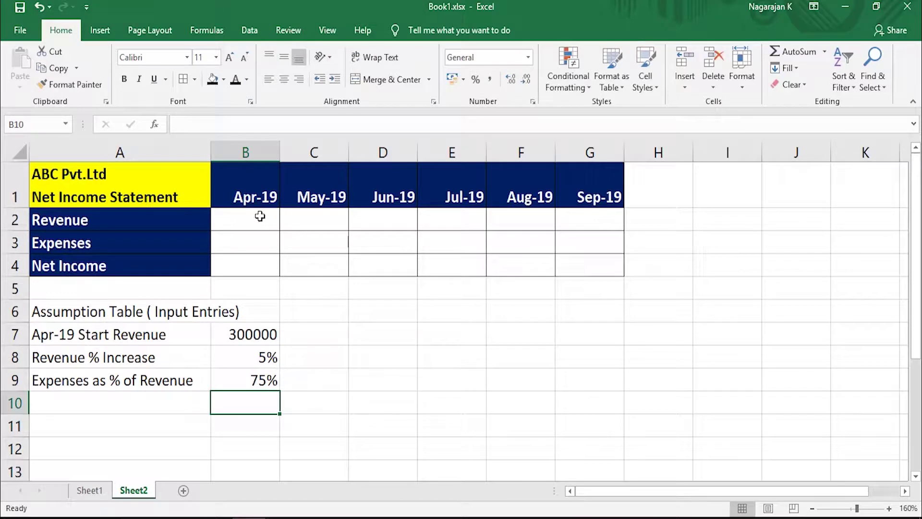
Enter =B7 in B2 so Apr-19 revenue pulls 300000 from the assumption table
{"action": "left_click", "coordinate": [258, 222]}
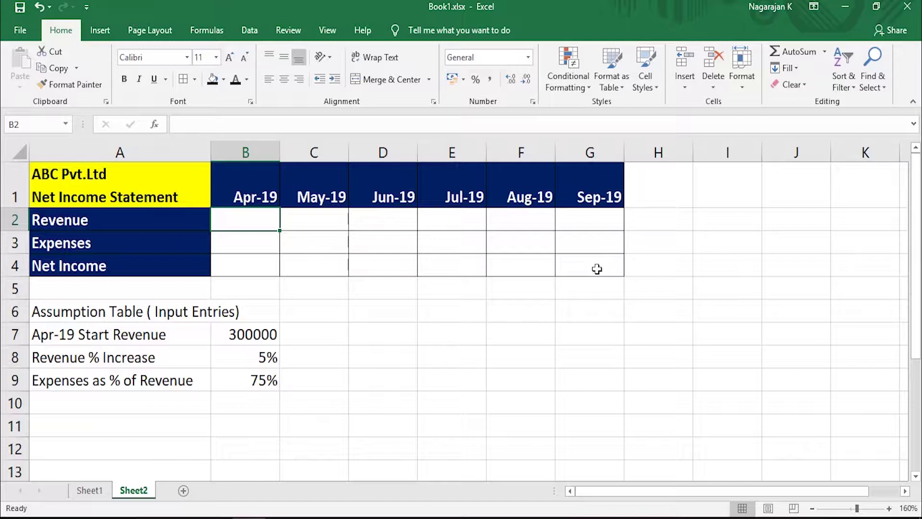
{"action": "type", "text": "="}
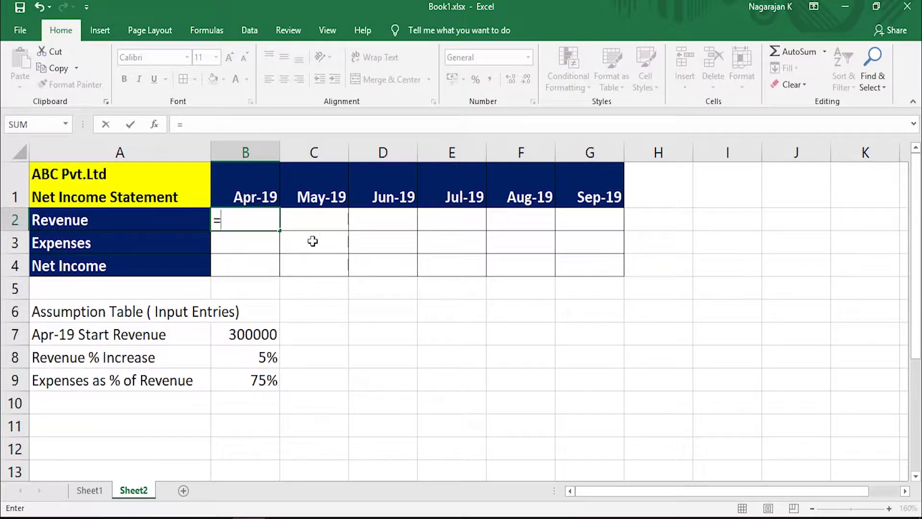
{"action": "left_click", "coordinate": [258, 328]}
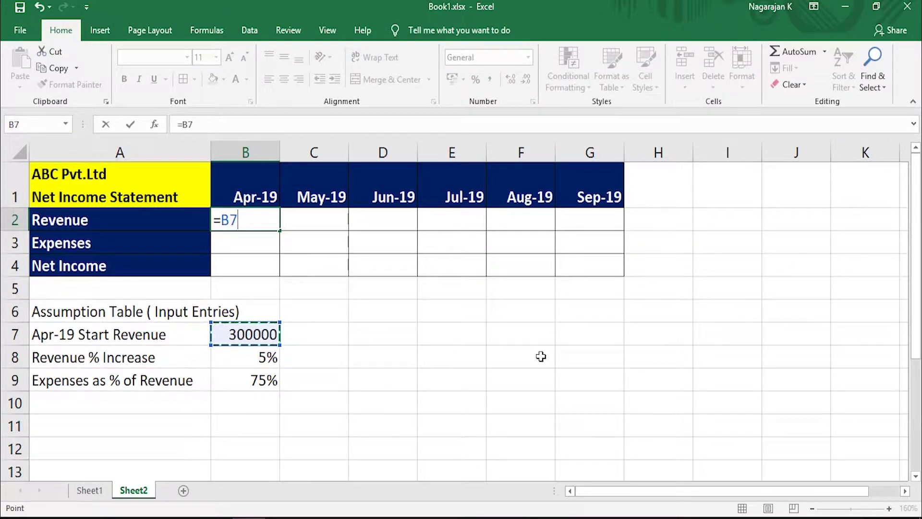
{"action": "key", "text": "ctrl+Return"}
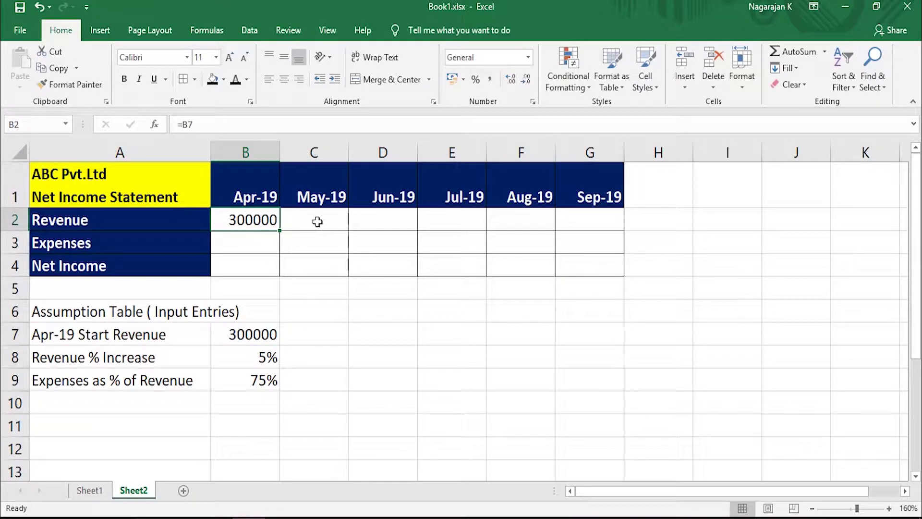
{"action": "left_click", "coordinate": [317, 221]}
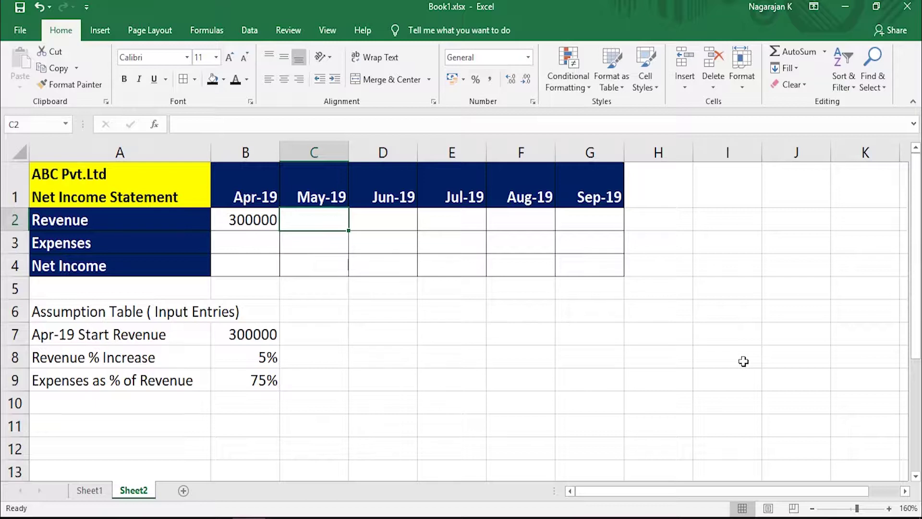
Enter =B2+B2*B8 in C2 so May-19 revenue shows 315000
{"action": "type", "text": "="}
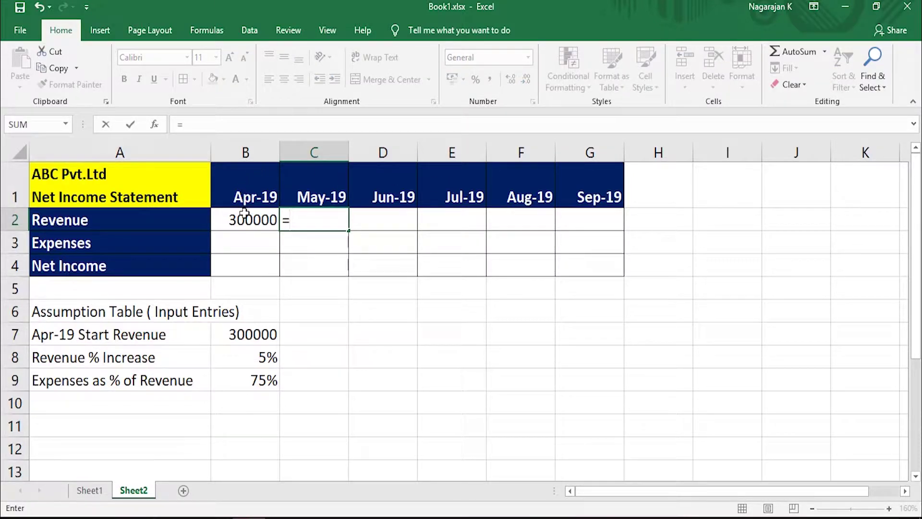
{"action": "left_click", "coordinate": [246, 220]}
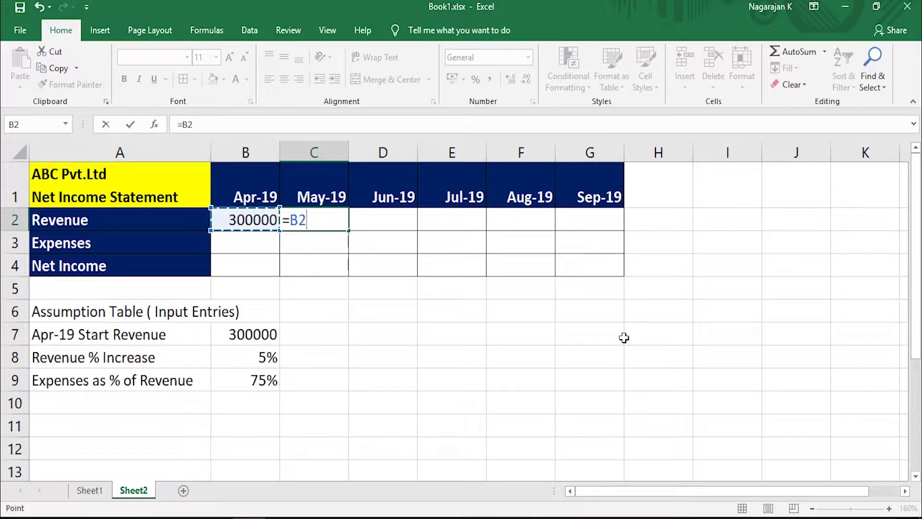
{"action": "type", "text": "+"}
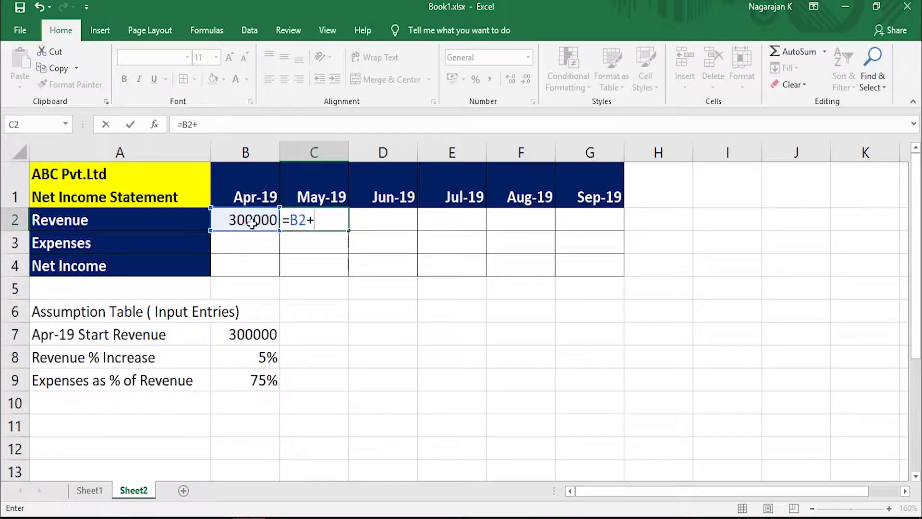
{"action": "left_click", "coordinate": [252, 220]}
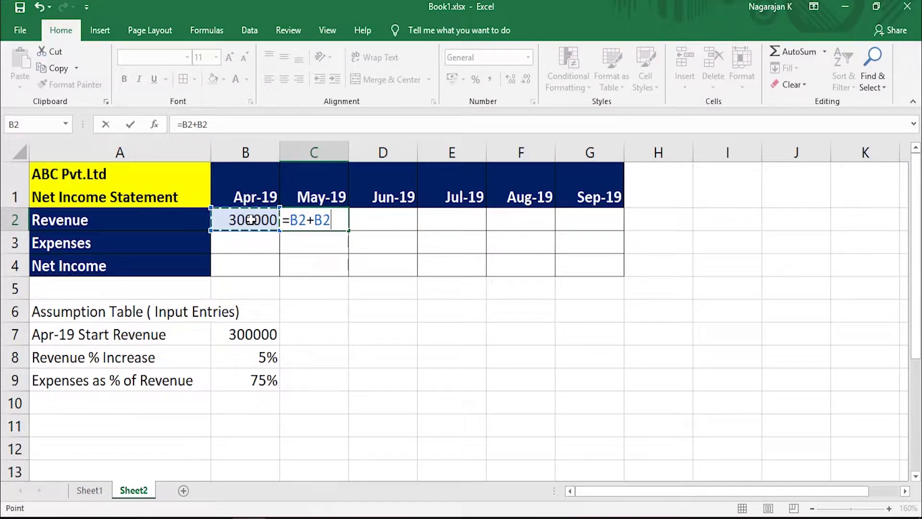
{"action": "type", "text": "*"}
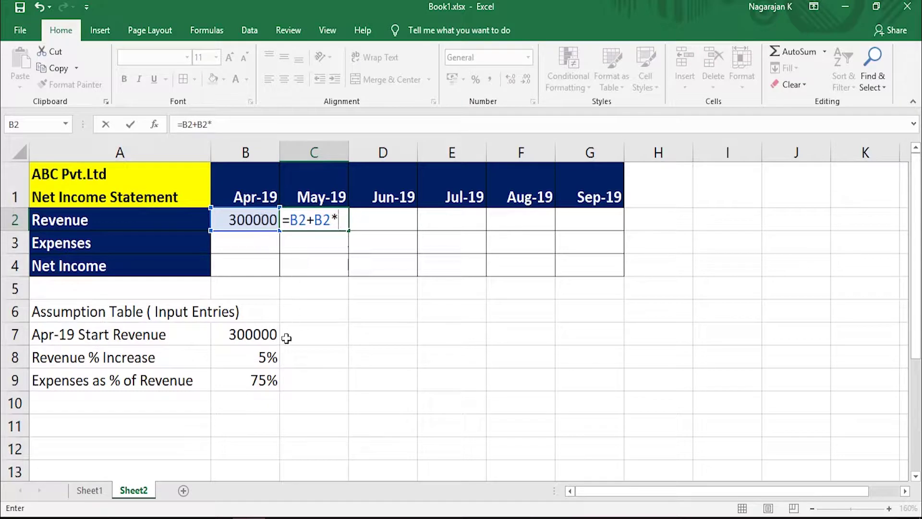
{"action": "left_click", "coordinate": [260, 358]}
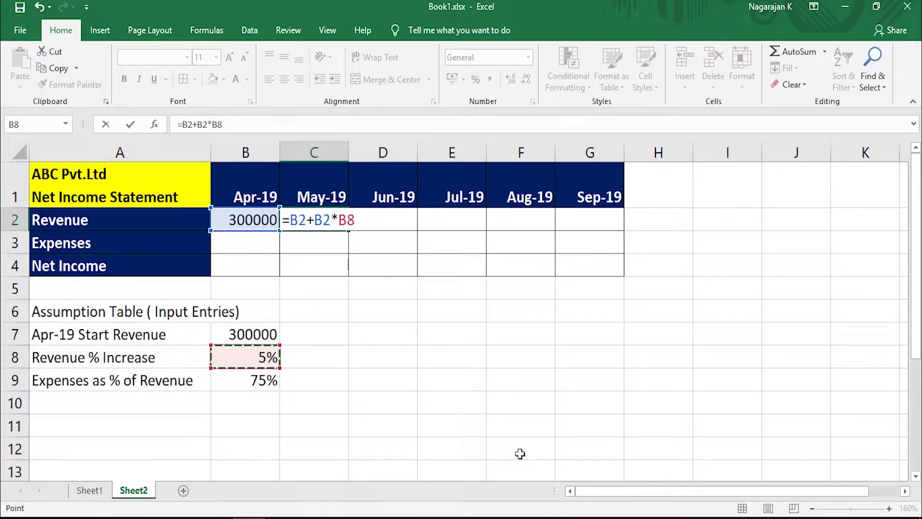
{"action": "key", "text": "Return"}
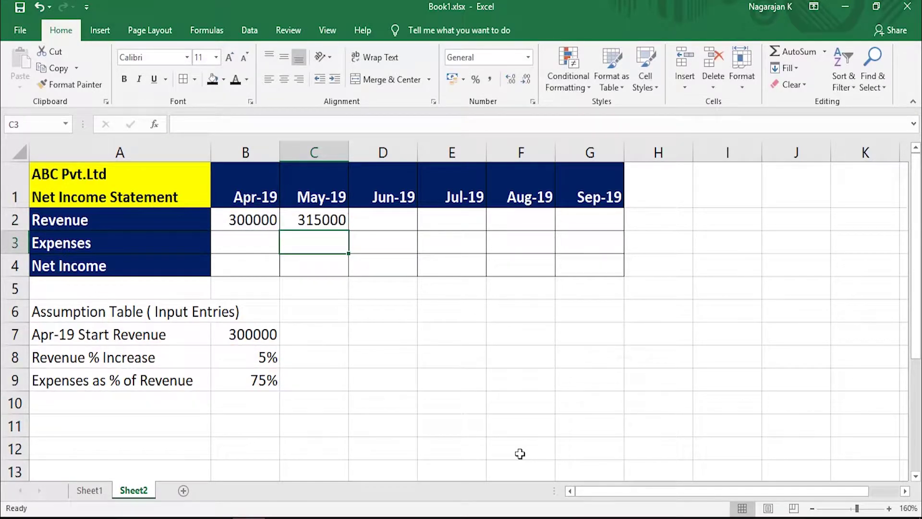
{"action": "key", "text": "Up"}
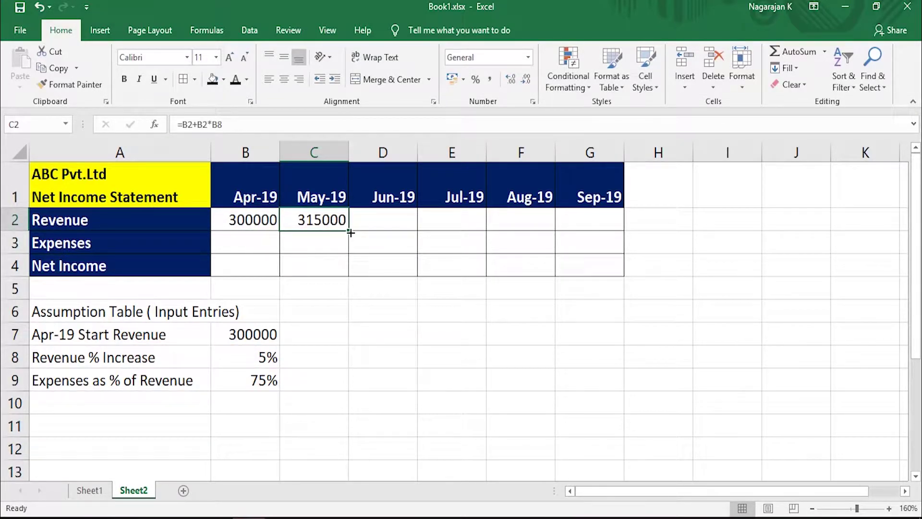
{"action": "left_click_drag", "start_coordinate": [351, 233], "coordinate": [604, 226]}
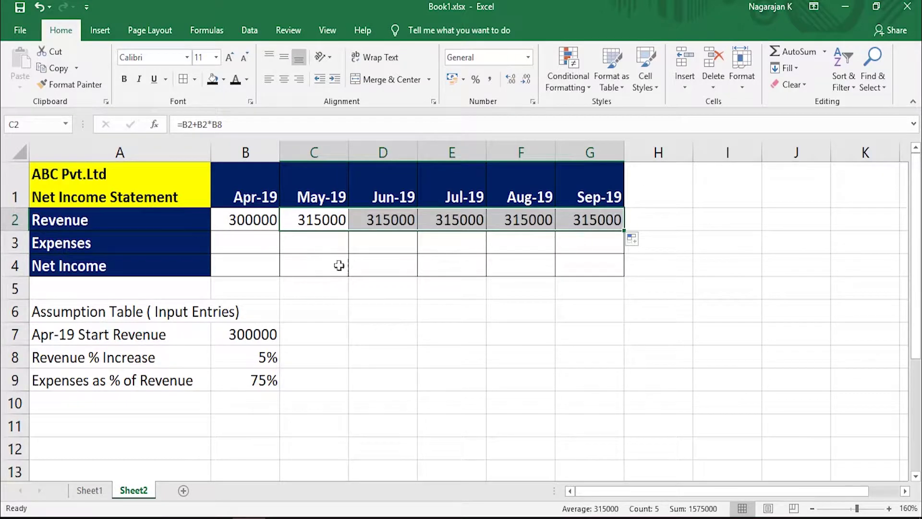
{"action": "left_click", "coordinate": [597, 219]}
{"action": "left_click", "coordinate": [314, 220]}
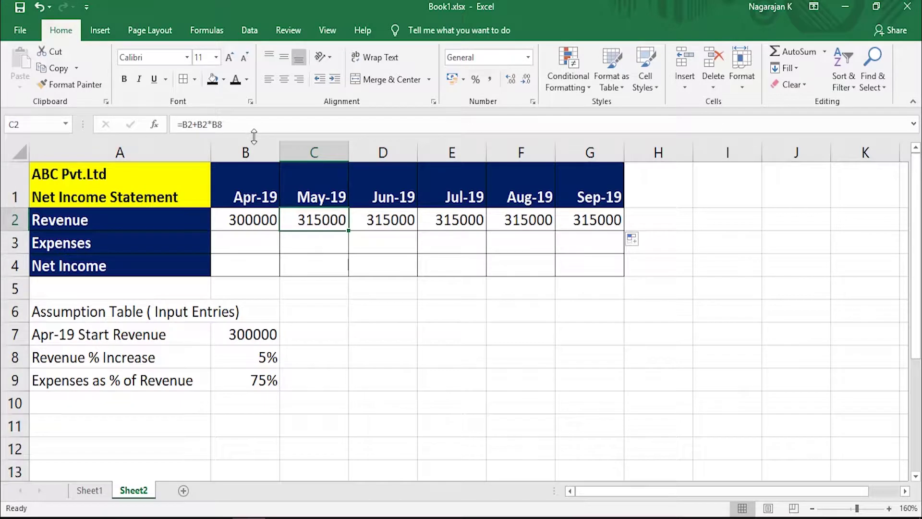
{"action": "left_click", "coordinate": [386, 220]}
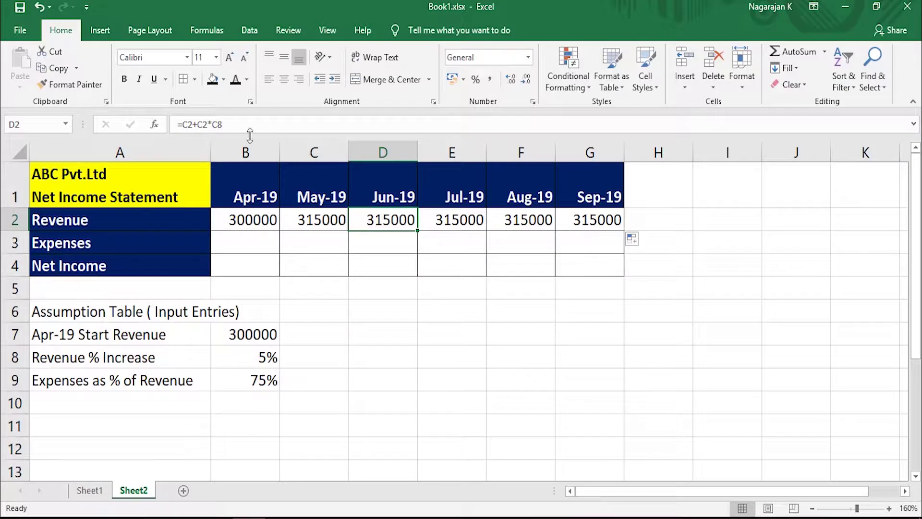
{"action": "left_click", "coordinate": [233, 127]}
{"action": "left_click", "coordinate": [541, 373]}
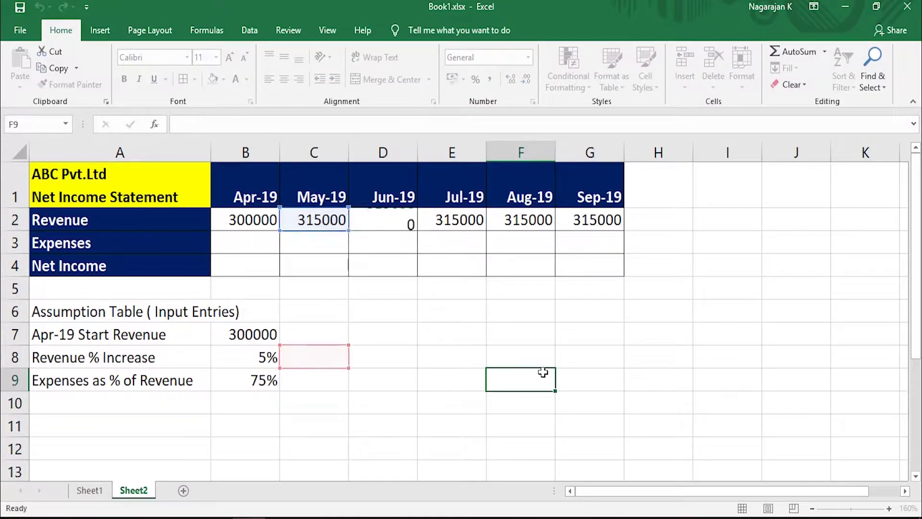
{"action": "left_click_drag", "start_coordinate": [387, 217], "coordinate": [572, 224]}
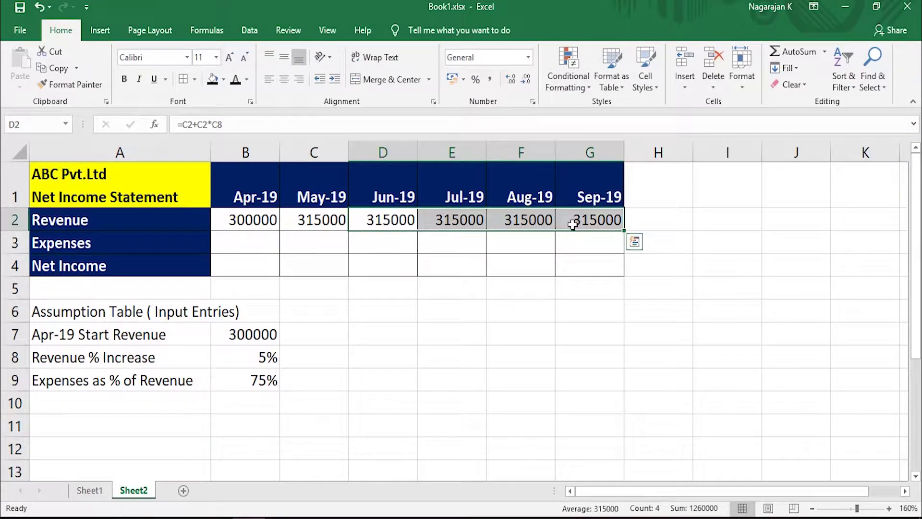
{"action": "key", "text": "Delete"}
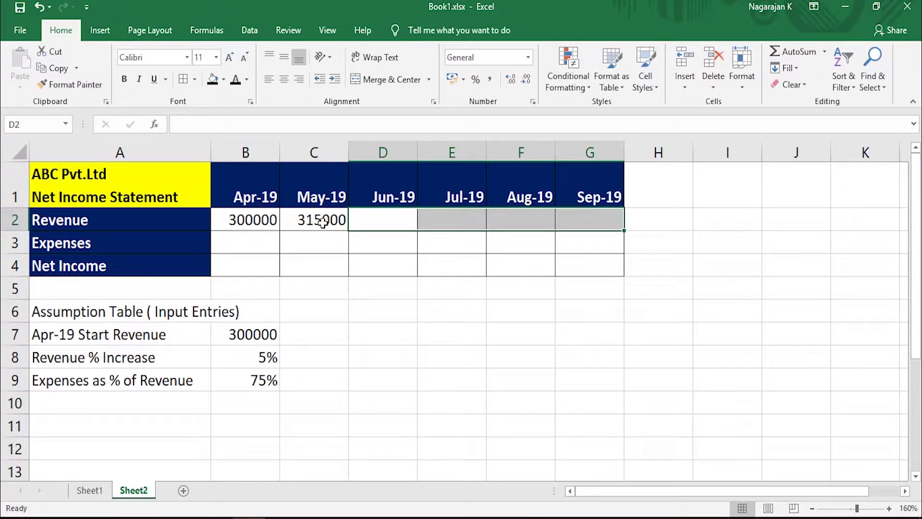
{"action": "left_click", "coordinate": [321, 221]}
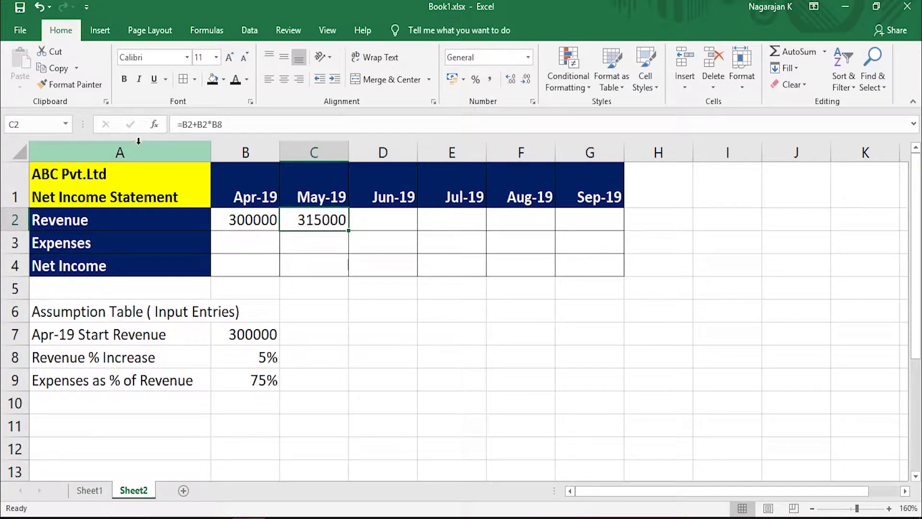
{"action": "left_click", "coordinate": [248, 220]}
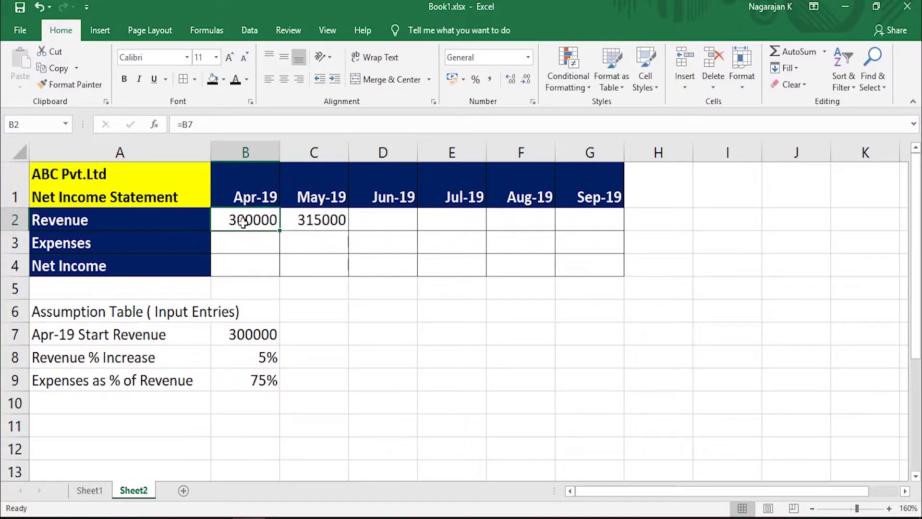
Change B2's formula to the absolute reference =$B$7 and copy it
{"action": "double_click", "coordinate": [247, 219]}
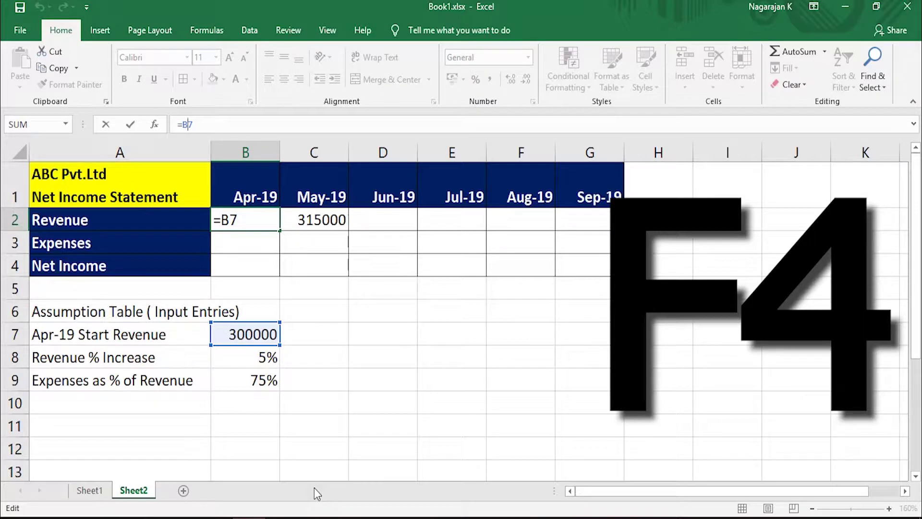
{"action": "key", "text": "F4"}
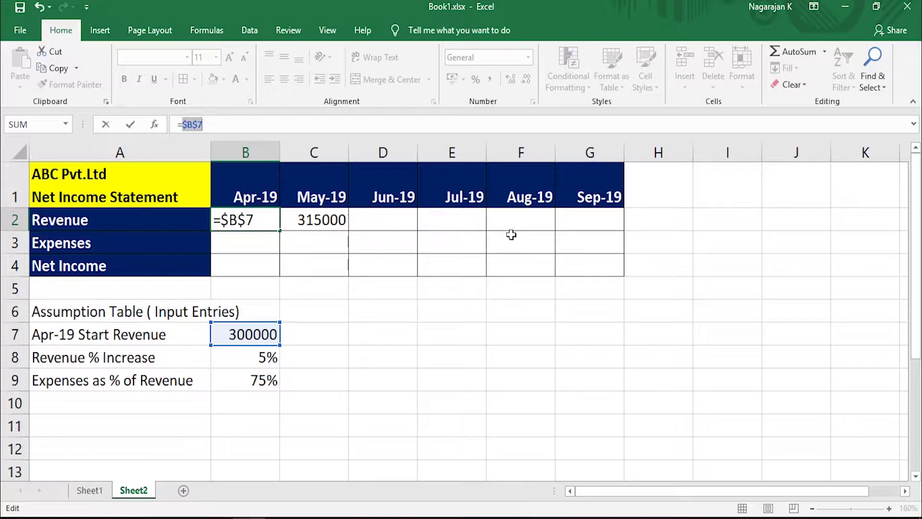
{"action": "key", "text": "Return"}
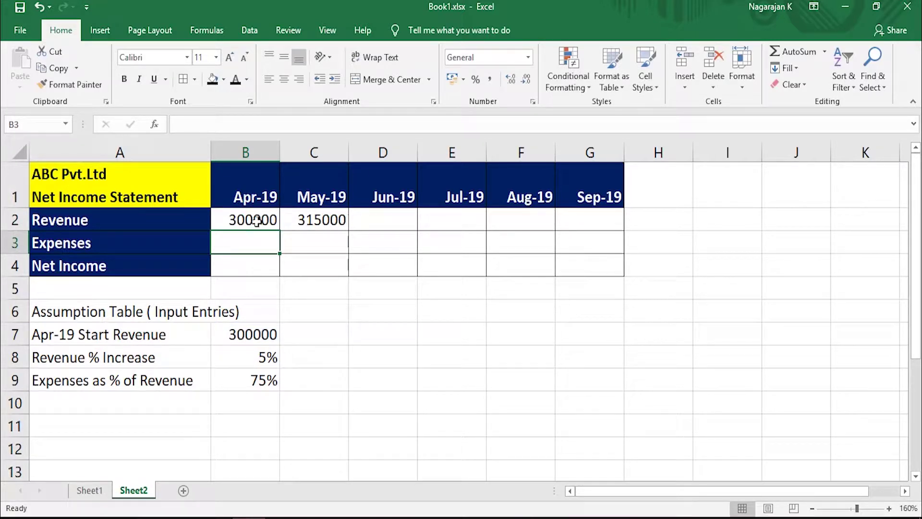
{"action": "left_click", "coordinate": [253, 224]}
{"action": "key", "text": "ctrl+c"}
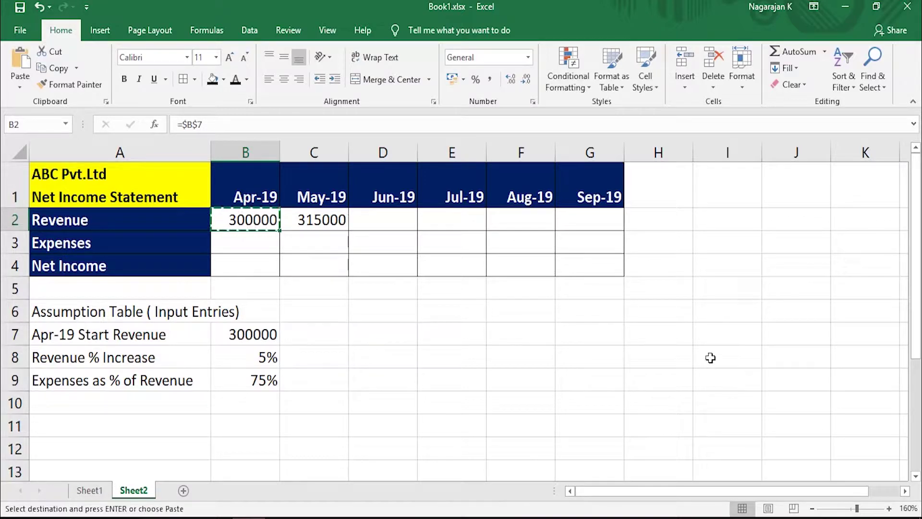
Paste the B2 formula into I8 and set Apr-19 Expenses in B3 to =B7
{"action": "left_click", "coordinate": [711, 357]}
{"action": "key", "text": "Return"}
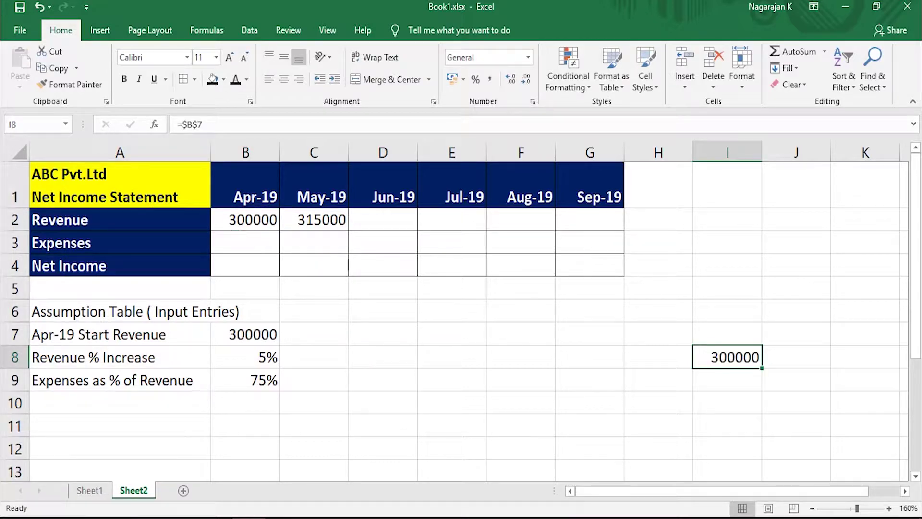
{"action": "left_click", "coordinate": [262, 247]}
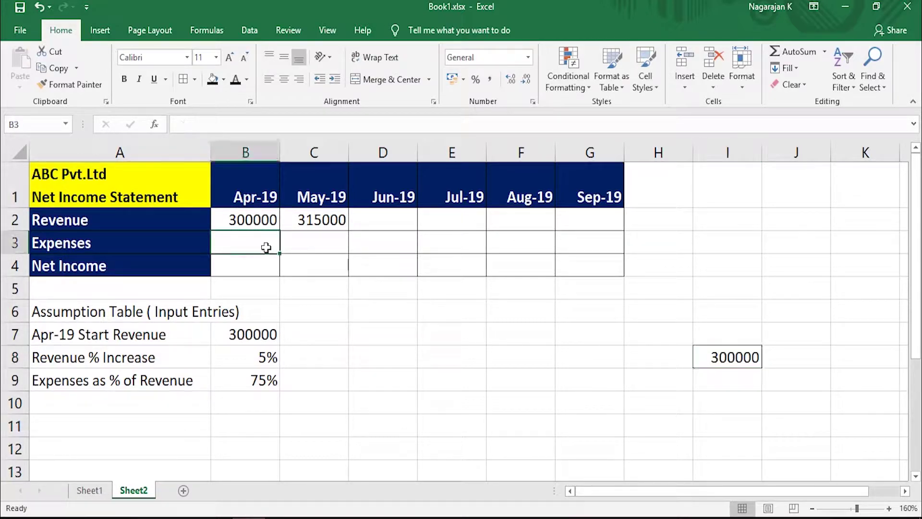
{"action": "type", "text": "="}
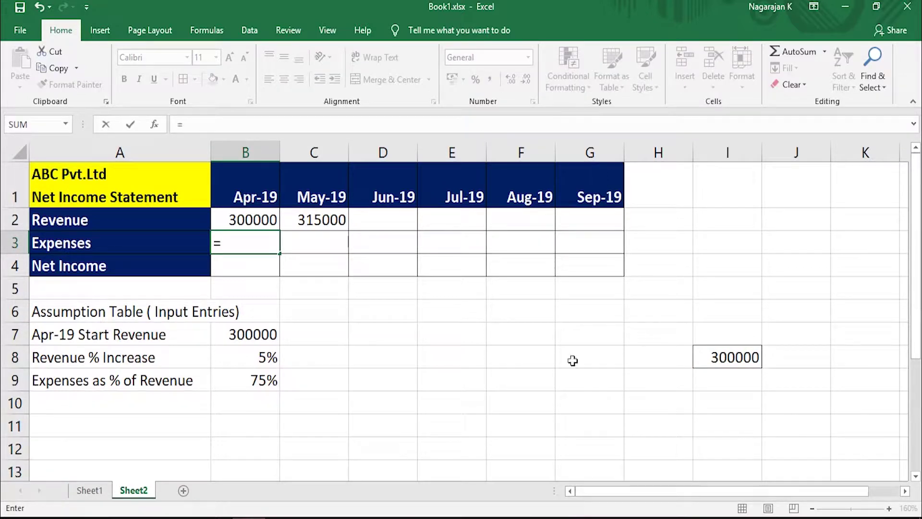
{"action": "left_click", "coordinate": [263, 334]}
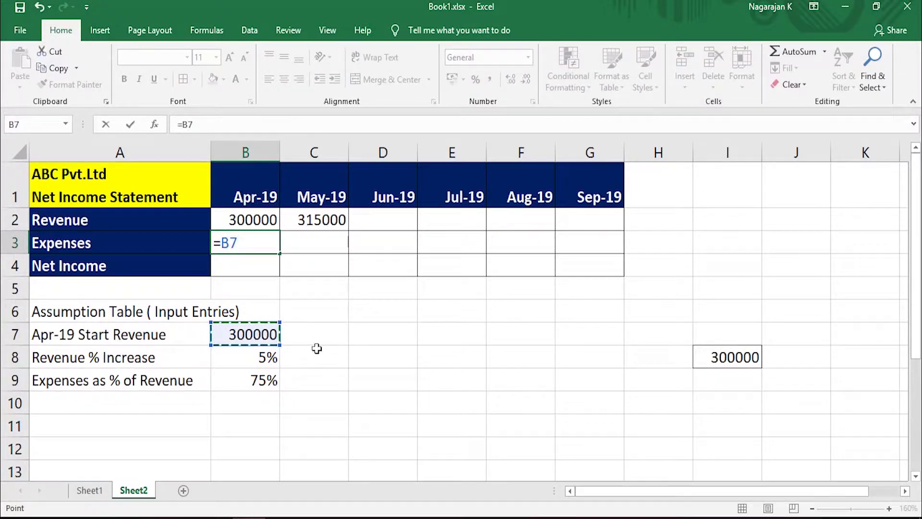
{"action": "key", "text": "Return"}
Paste B3's relative formula into I10, compare it with I8, and select test column I
{"action": "left_click", "coordinate": [257, 246]}
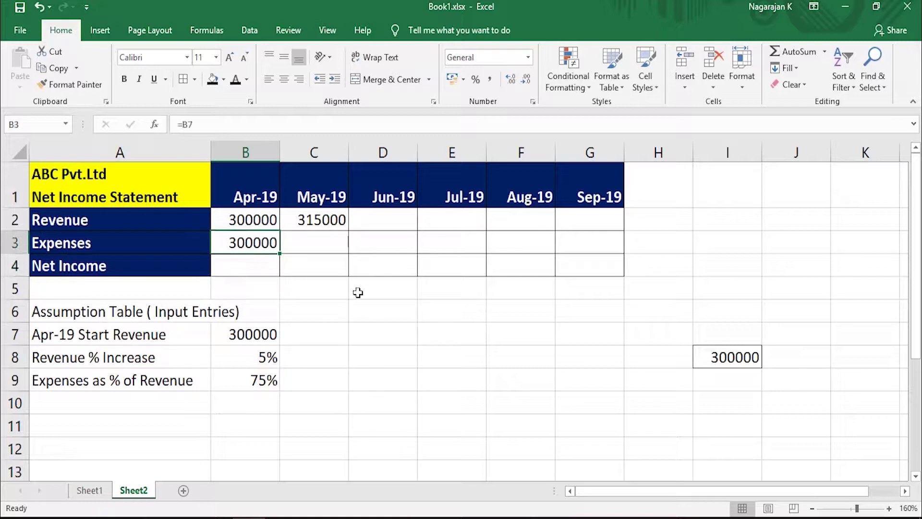
{"action": "key", "text": "ctrl+c"}
{"action": "left_click", "coordinate": [725, 408]}
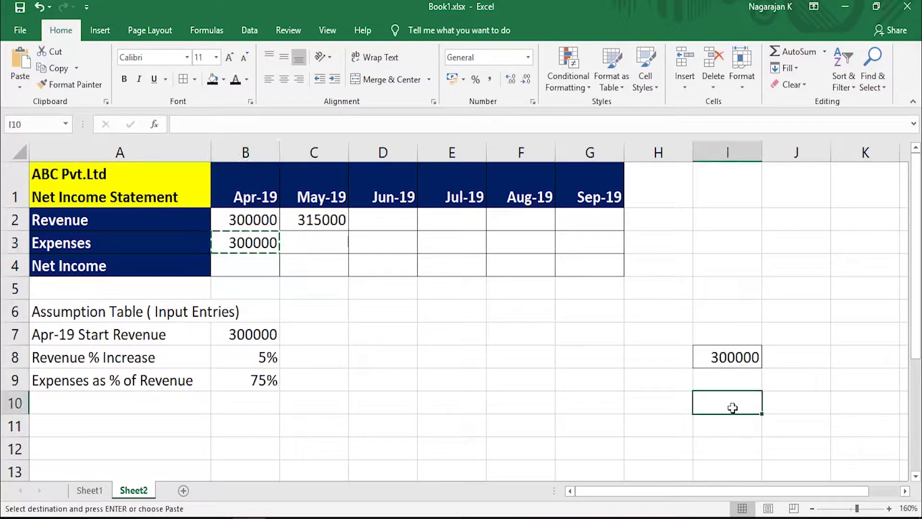
{"action": "key", "text": "ctrl+v"}
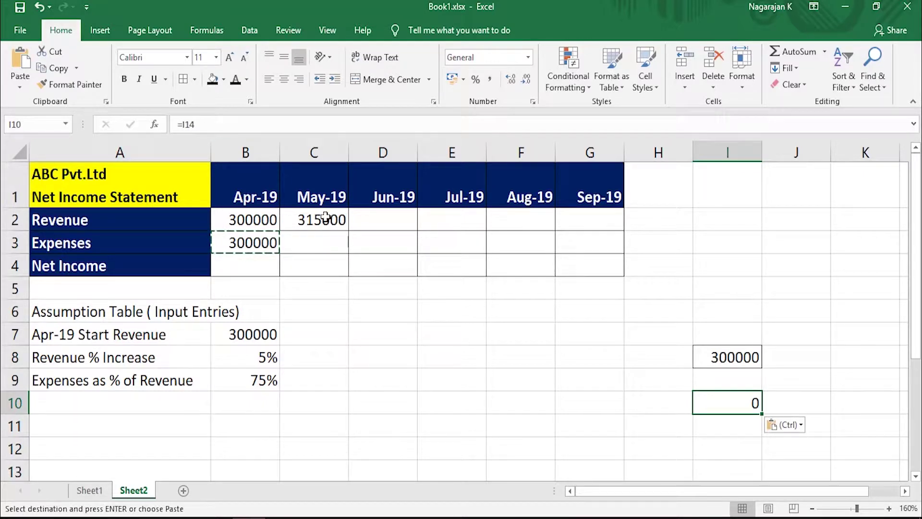
{"action": "key", "text": "Escape"}
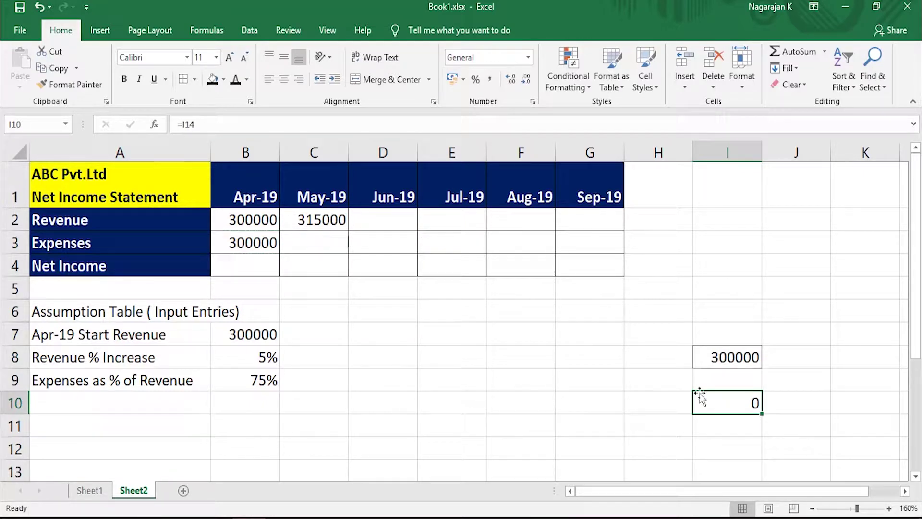
{"action": "left_click", "coordinate": [717, 357]}
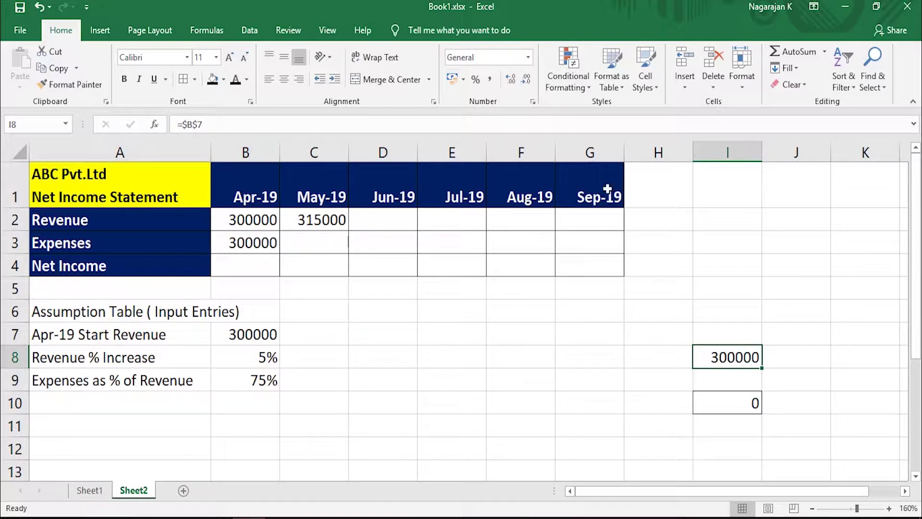
{"action": "left_click", "coordinate": [728, 154]}
Delete test column I, confirm Apr-19 revenue still reads =$B$7, and clear the B3 test formula
{"action": "left_click", "coordinate": [714, 63]}
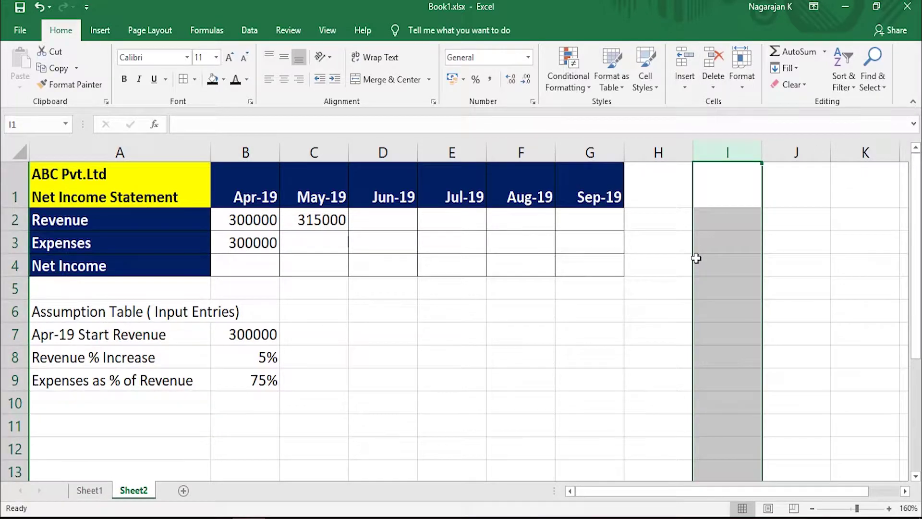
{"action": "left_click", "coordinate": [680, 259]}
{"action": "left_click", "coordinate": [254, 224]}
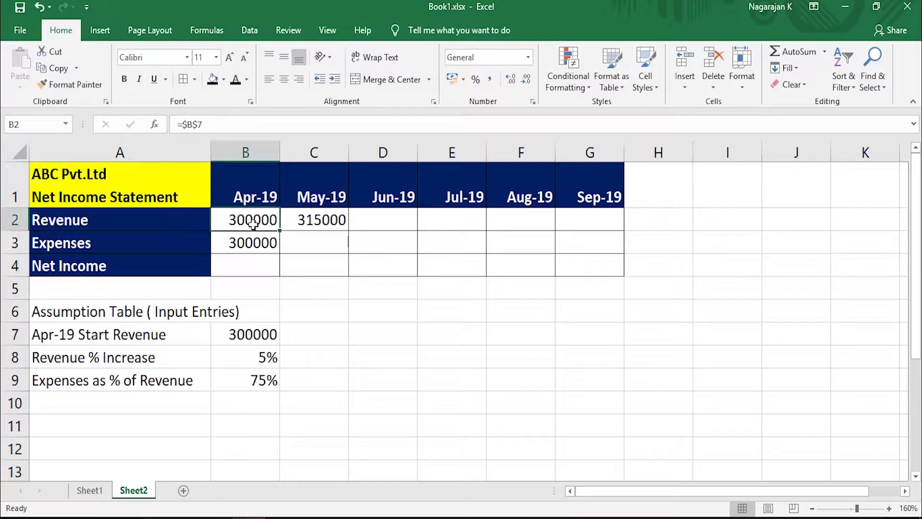
{"action": "left_click", "coordinate": [192, 125]}
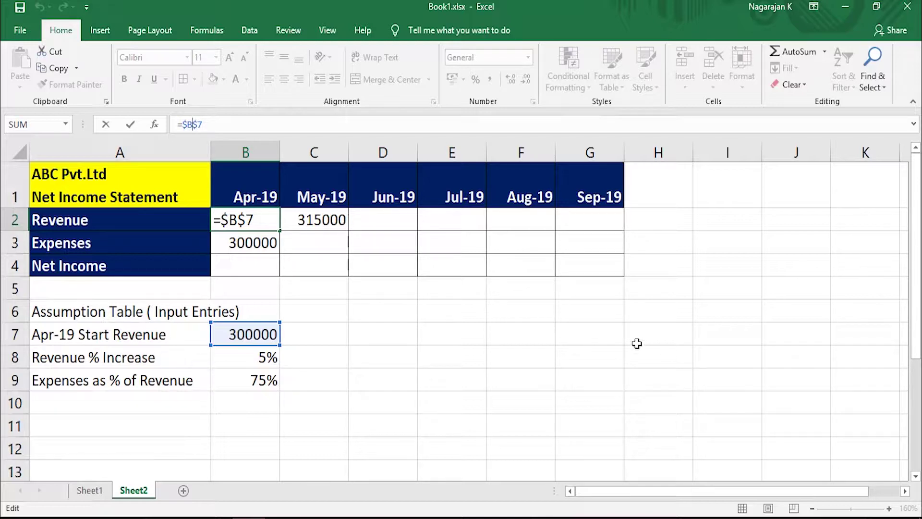
{"action": "key", "text": "Return"}
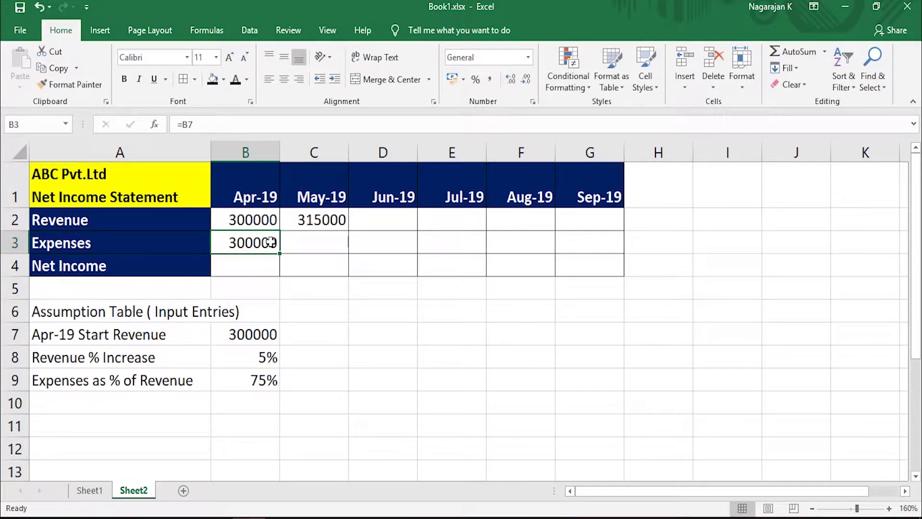
{"action": "key", "text": "Delete"}
{"action": "left_click", "coordinate": [272, 221]}
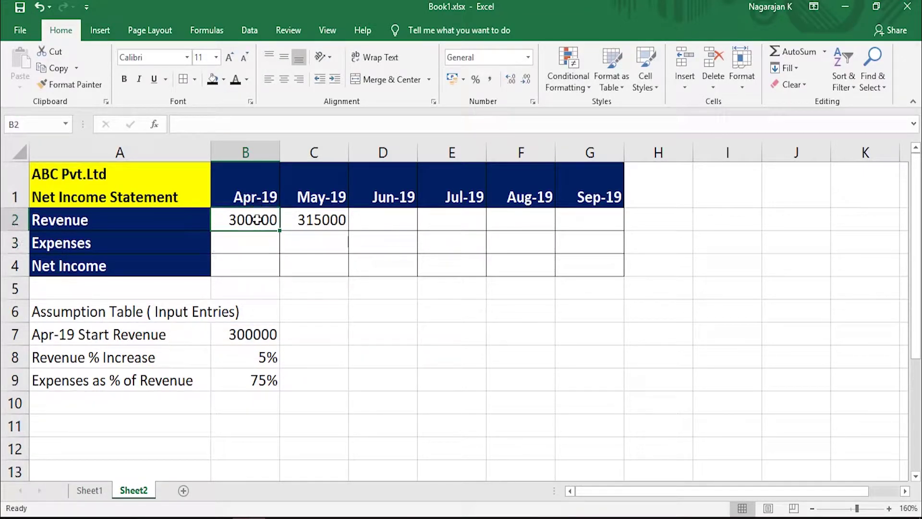
Change the May-19 revenue formula in C2 to =B2+B2*$B$8, still showing 315000
{"action": "left_click", "coordinate": [329, 220]}
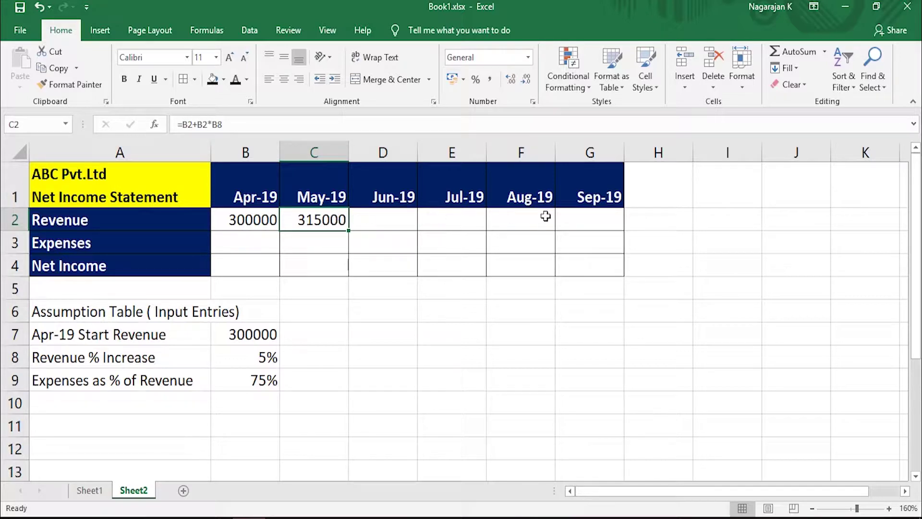
{"action": "left_click", "coordinate": [218, 124]}
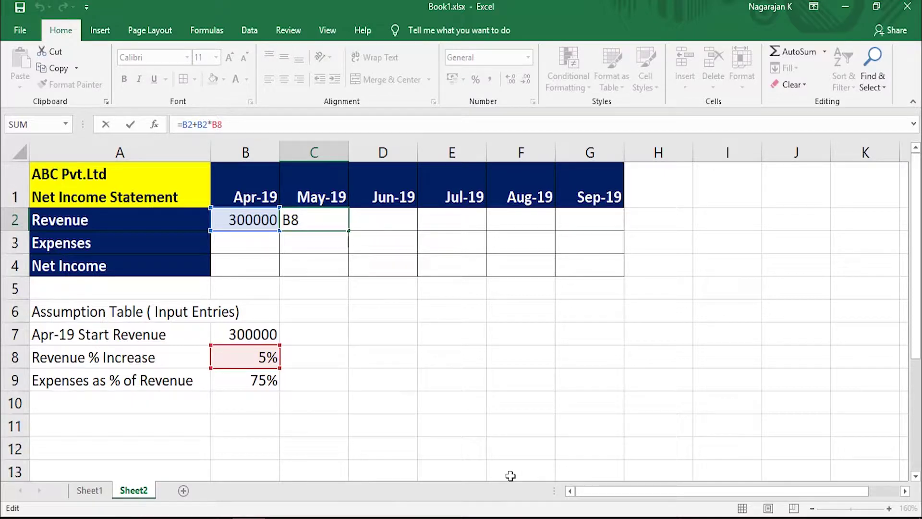
{"action": "key", "text": "F4"}
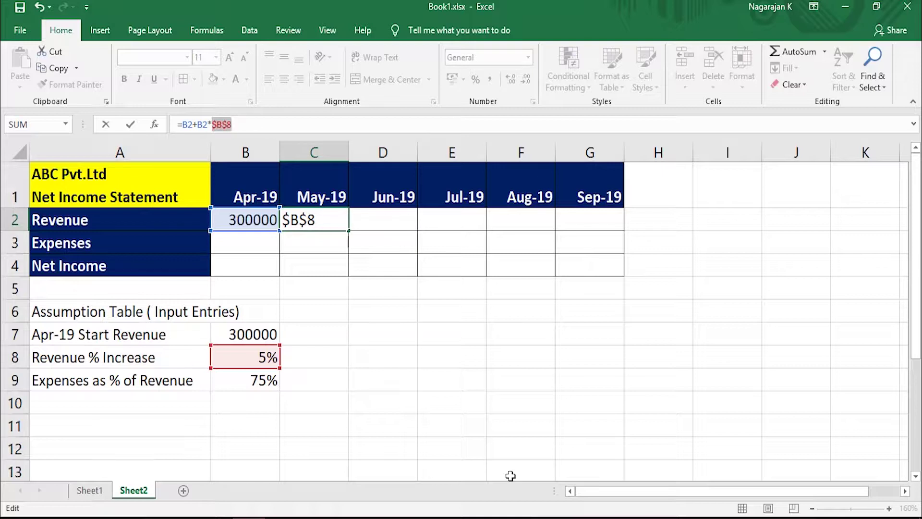
{"action": "key", "text": "Return"}
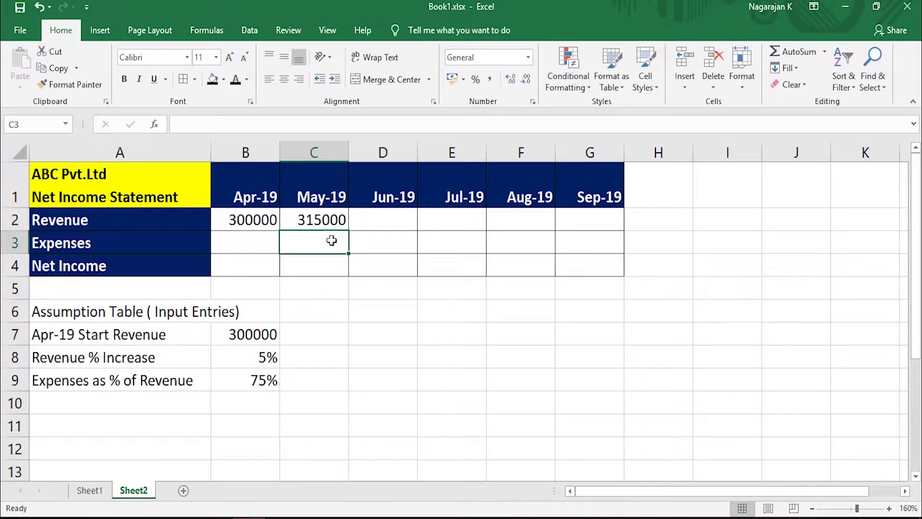
{"action": "left_click", "coordinate": [331, 220]}
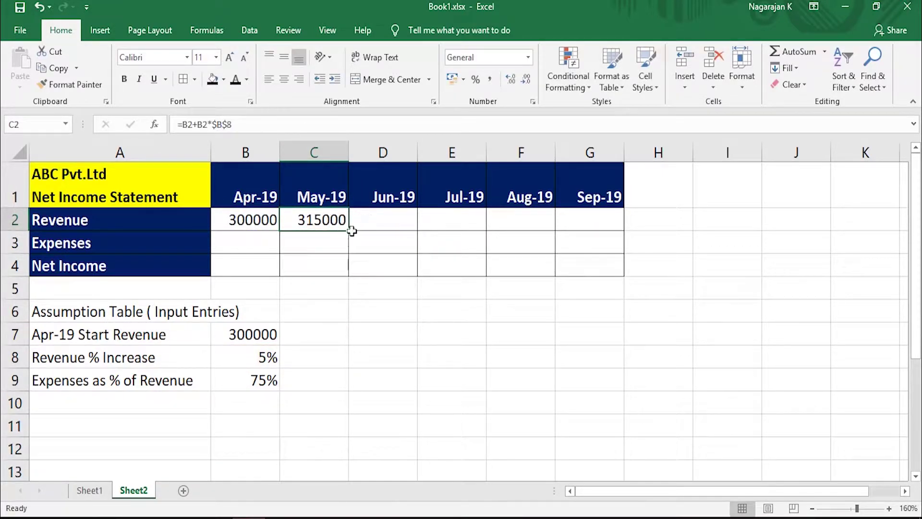
Fill C2's growth formula through G2, giving 330750, 347288, 364652 and 382884
{"action": "left_click_drag", "start_coordinate": [349, 231], "coordinate": [592, 226]}
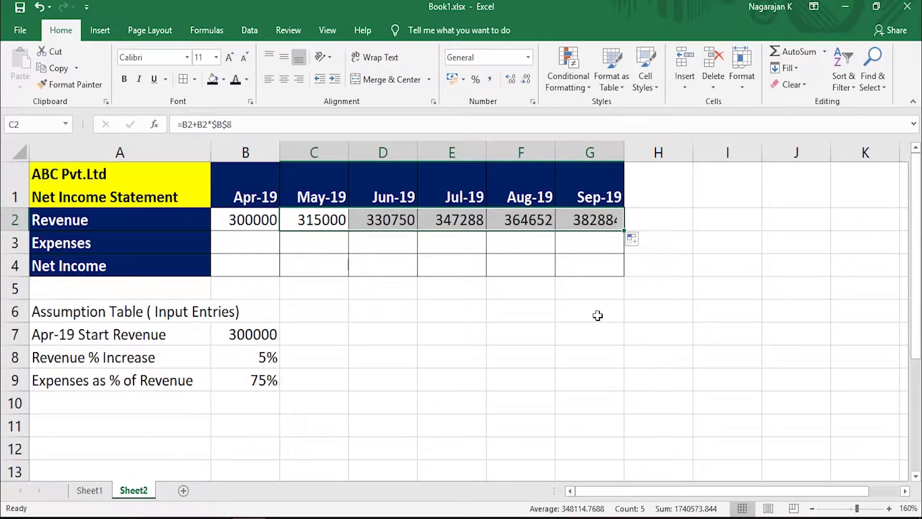
{"action": "left_click", "coordinate": [385, 220]}
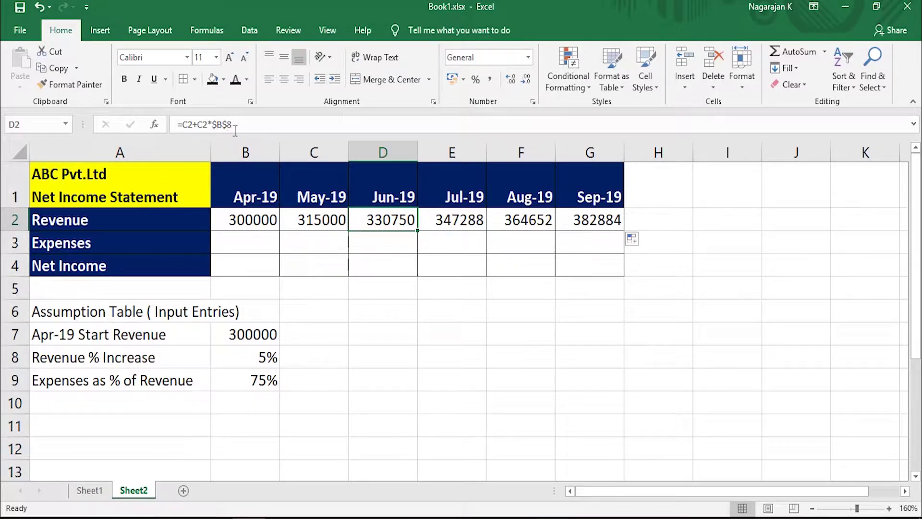
{"action": "left_click", "coordinate": [450, 219]}
{"action": "left_click", "coordinate": [531, 215]}
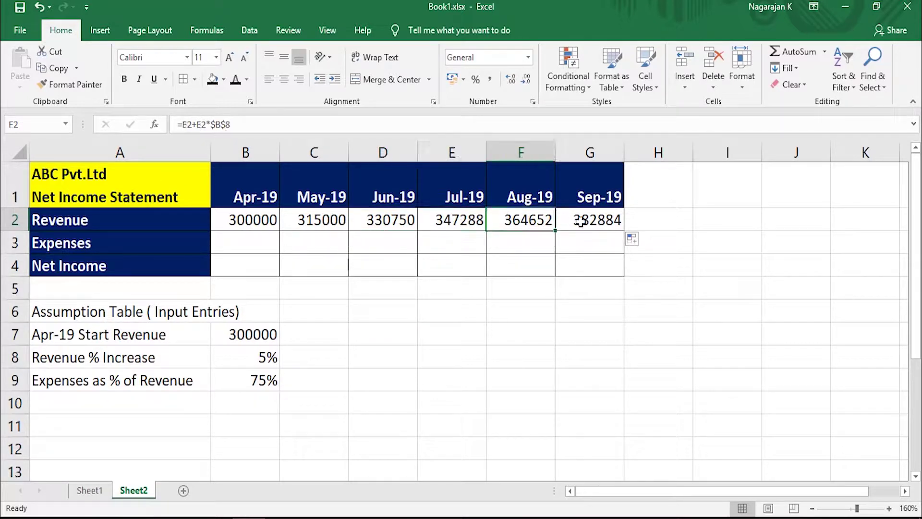
{"action": "left_click", "coordinate": [581, 221]}
{"action": "left_click", "coordinate": [250, 356]}
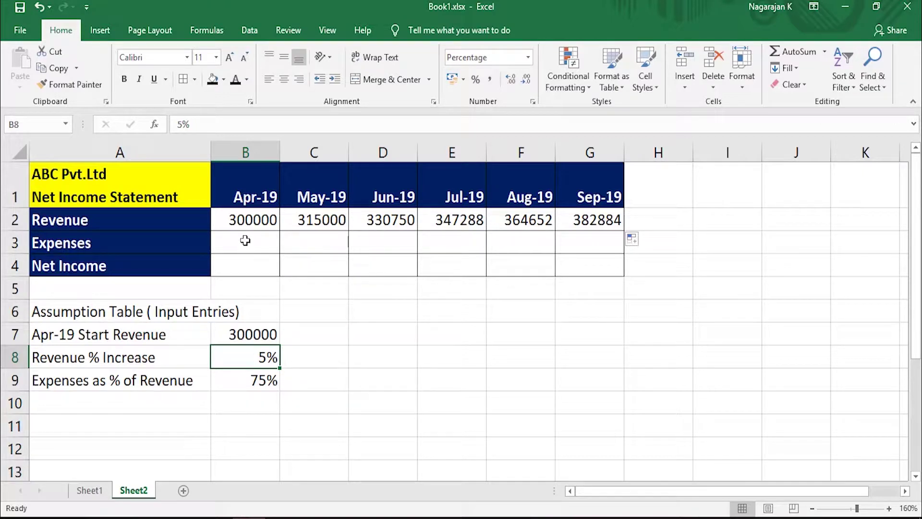
{"action": "left_click", "coordinate": [384, 217]}
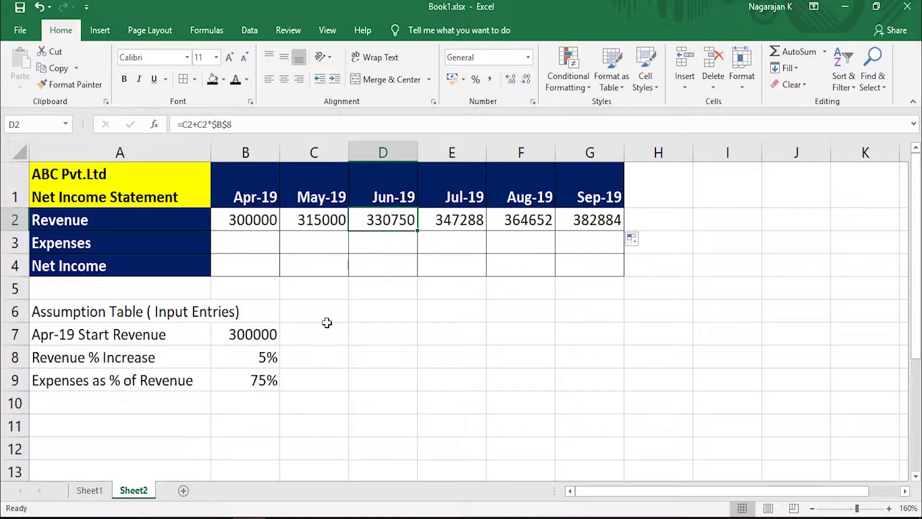
{"action": "key", "text": "Down"}
{"action": "key", "text": "Left"}
{"action": "key", "text": "Left"}
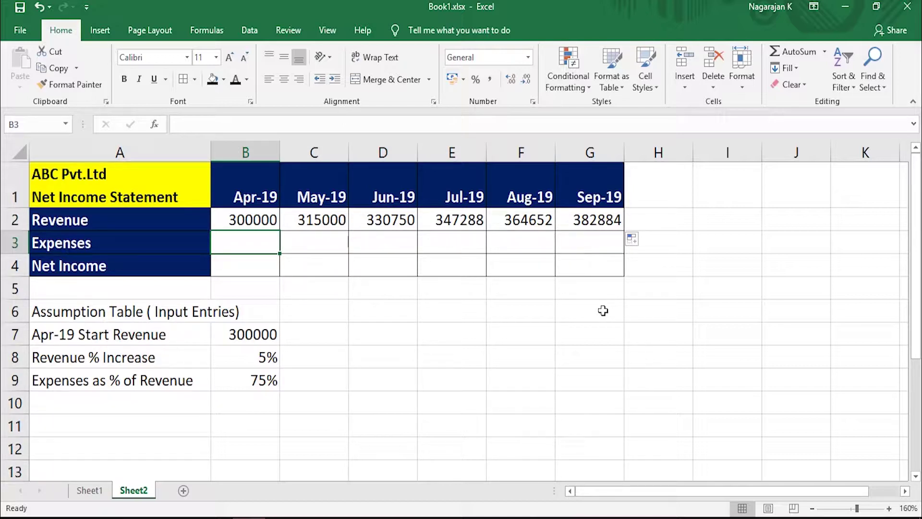
Enter =B2*$B$9 in B3 so April expenses show 225000 at 75% of revenue
{"action": "type", "text": "="}
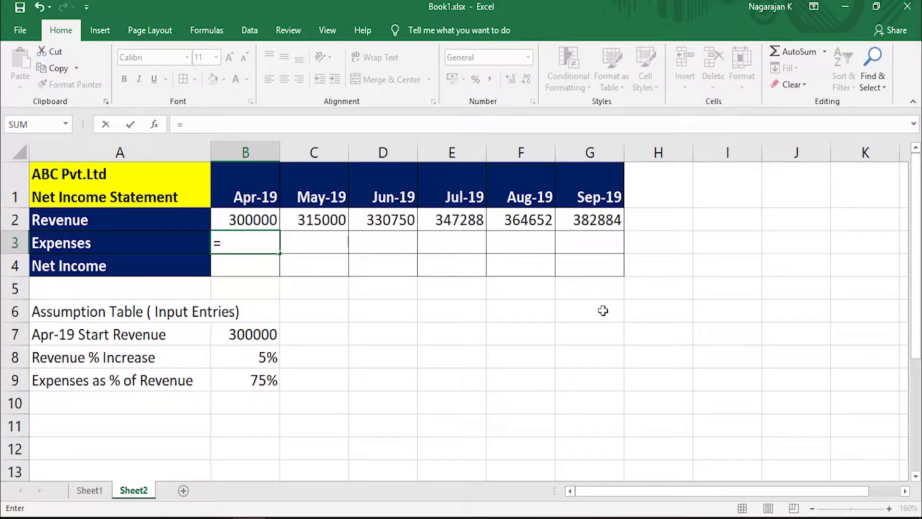
{"action": "left_click", "coordinate": [270, 221]}
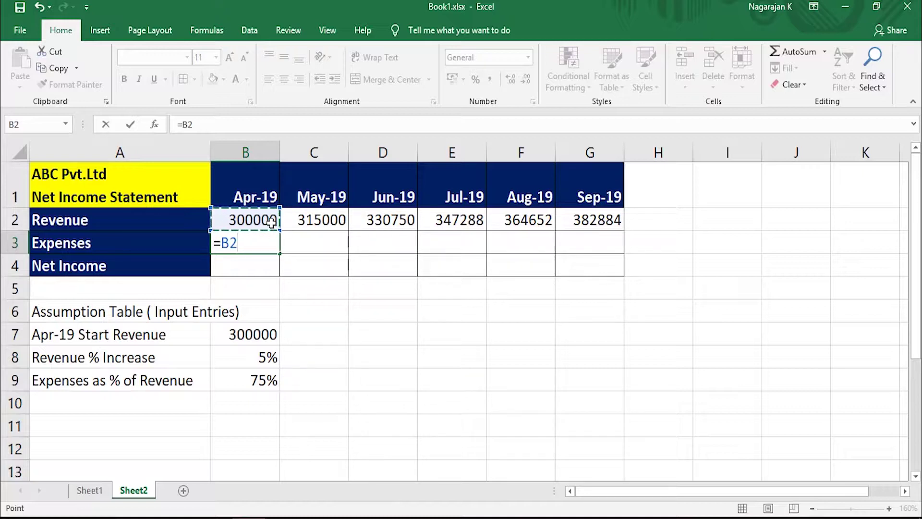
{"action": "type", "text": "*"}
{"action": "left_click", "coordinate": [263, 384]}
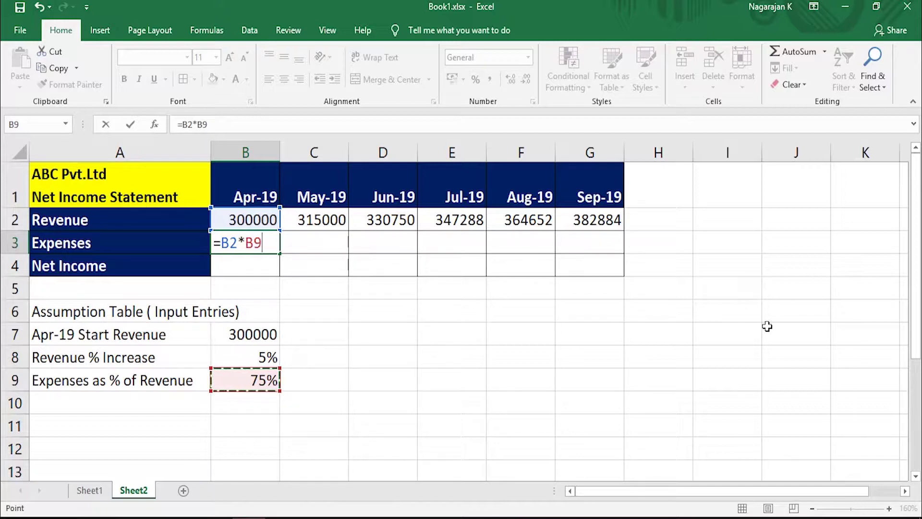
{"action": "key", "text": "F4"}
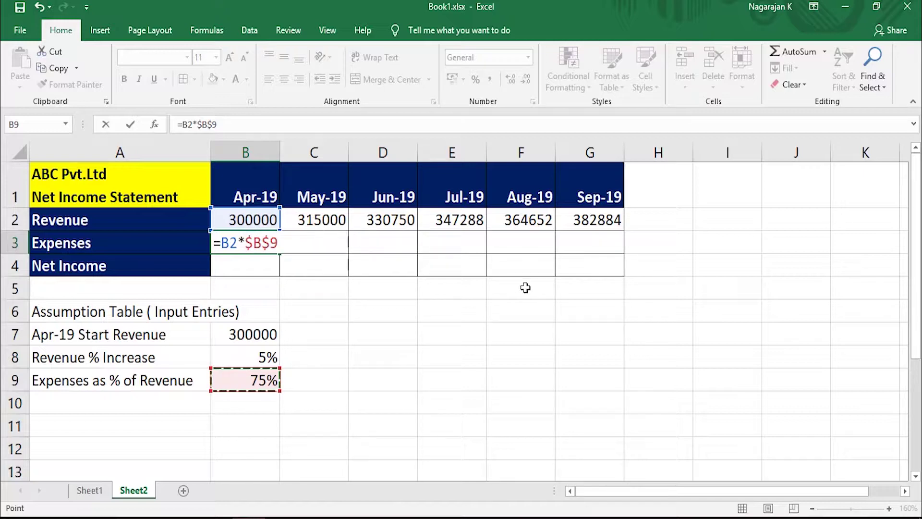
{"action": "key", "text": "BackSpace"}
{"action": "key", "text": "BackSpace"}
{"action": "key", "text": "BackSpace"}
{"action": "key", "text": "BackSpace"}
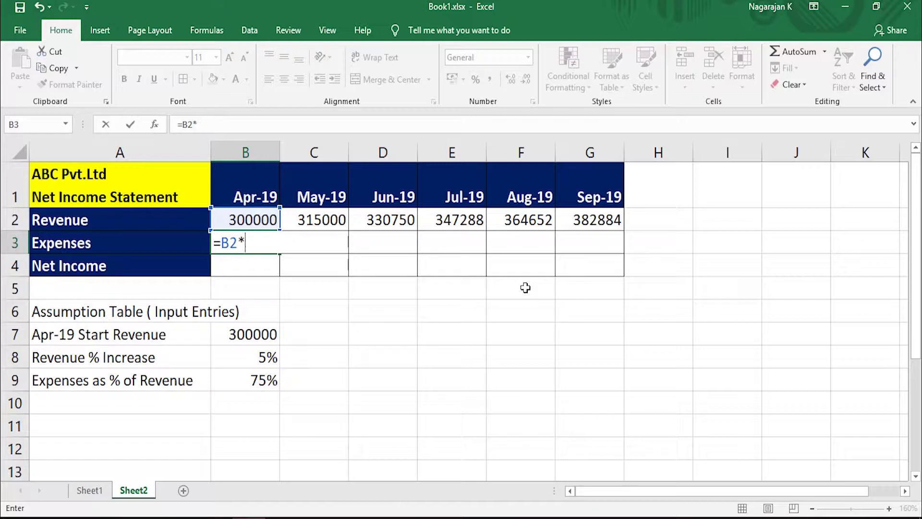
{"action": "type", "text": "$"}
{"action": "type", "text": "B$"}
{"action": "type", "text": "9"}
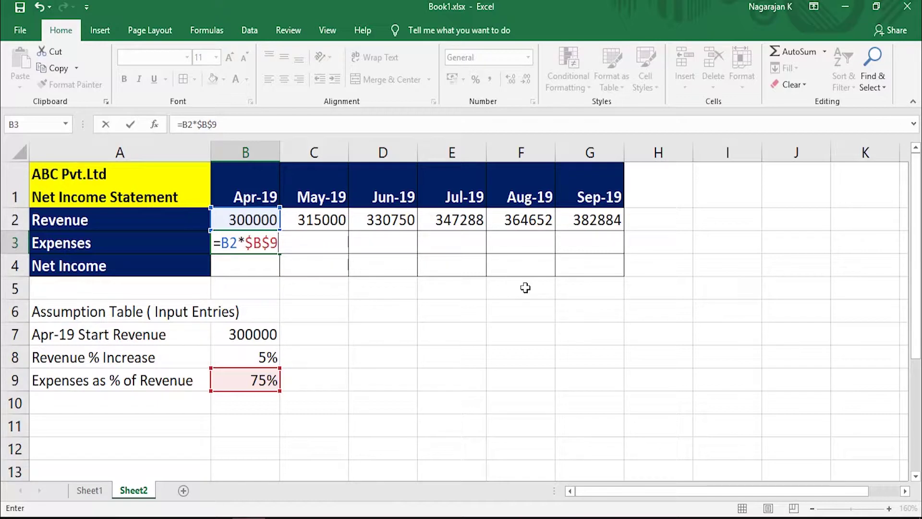
{"action": "key", "text": "Return"}
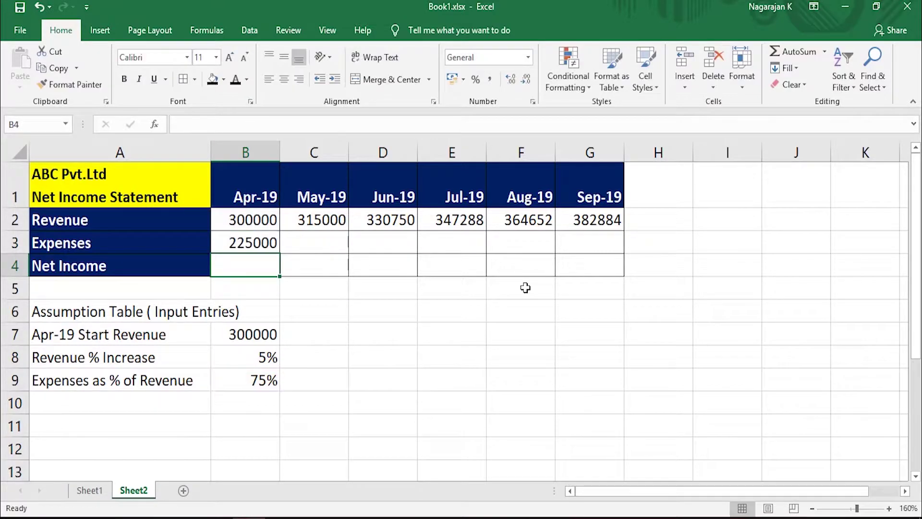
Fill the expenses formula from B3 to G3 and verify G3 reads =G2*$B$9
{"action": "left_click", "coordinate": [243, 244]}
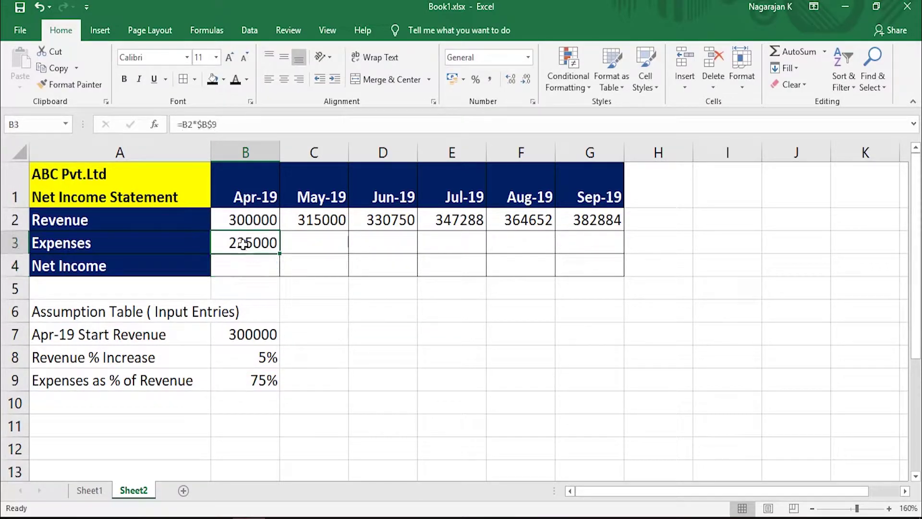
{"action": "left_click_drag", "start_coordinate": [280, 254], "coordinate": [598, 249]}
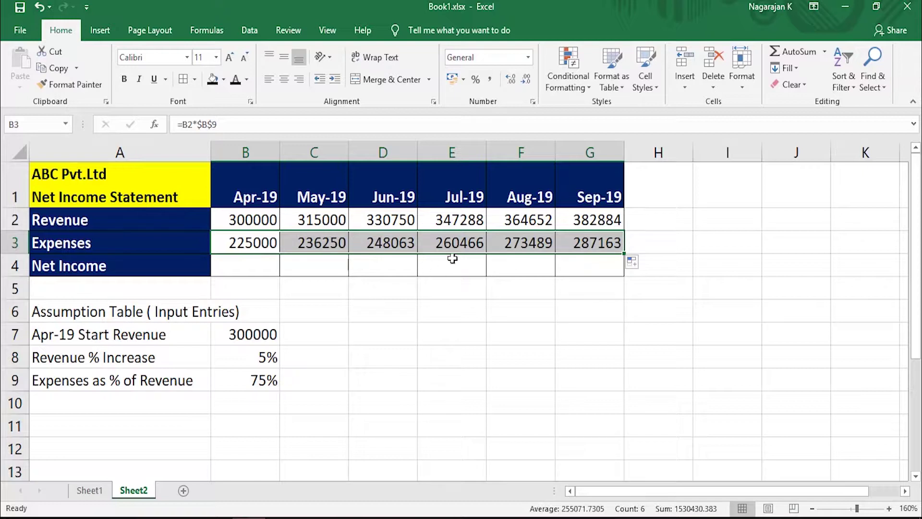
{"action": "left_click", "coordinate": [600, 247]}
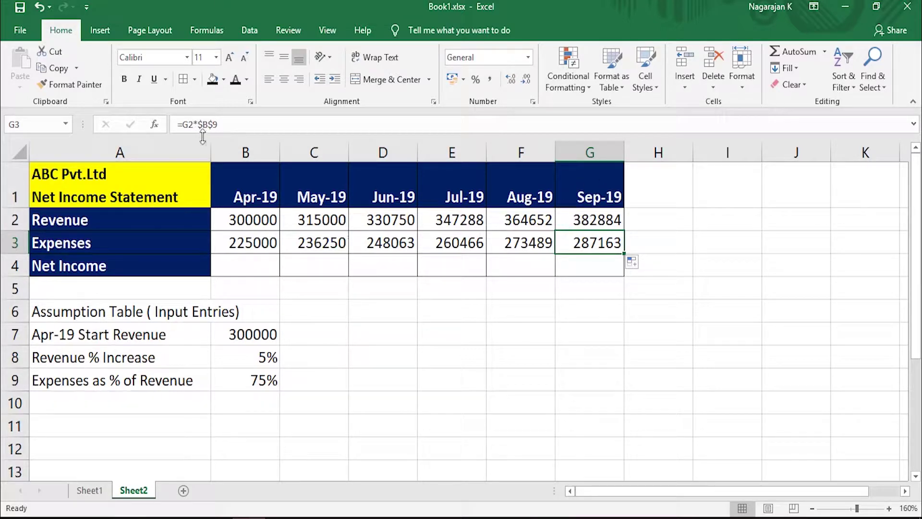
{"action": "left_click", "coordinate": [300, 138]}
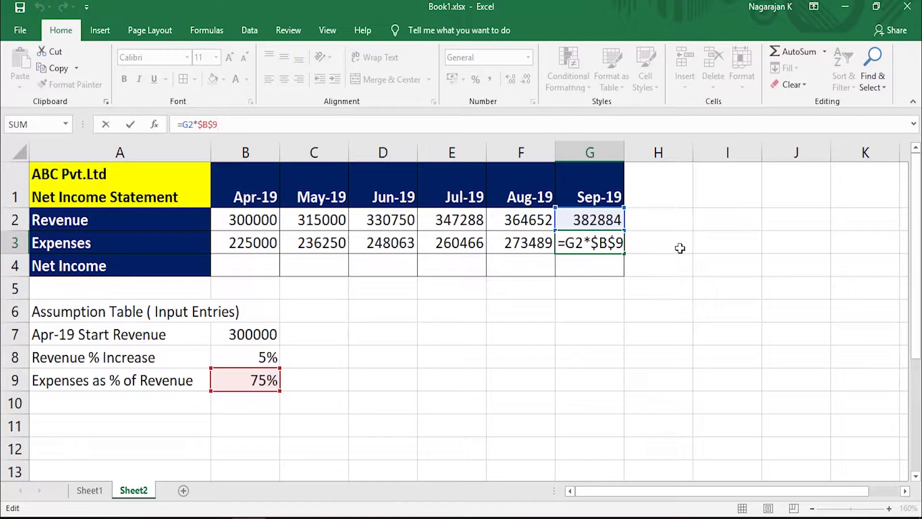
{"action": "key", "text": "Return"}
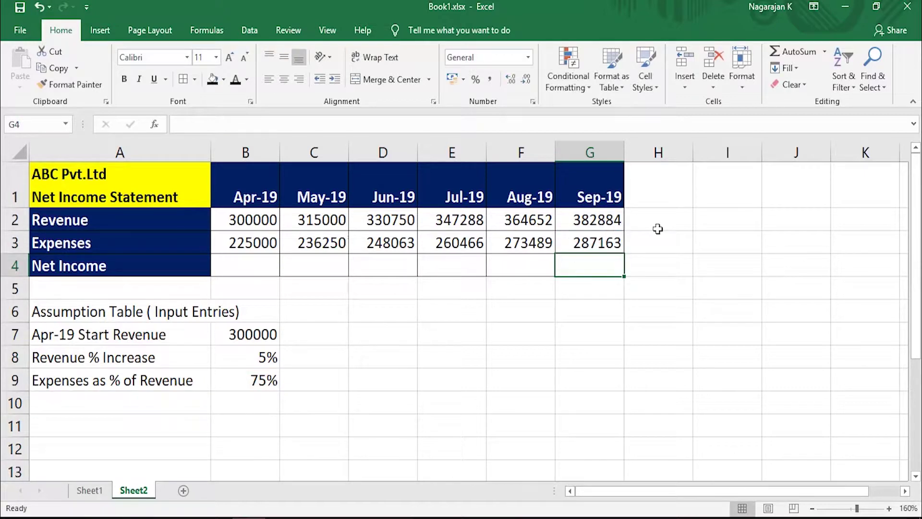
{"action": "left_click", "coordinate": [234, 265]}
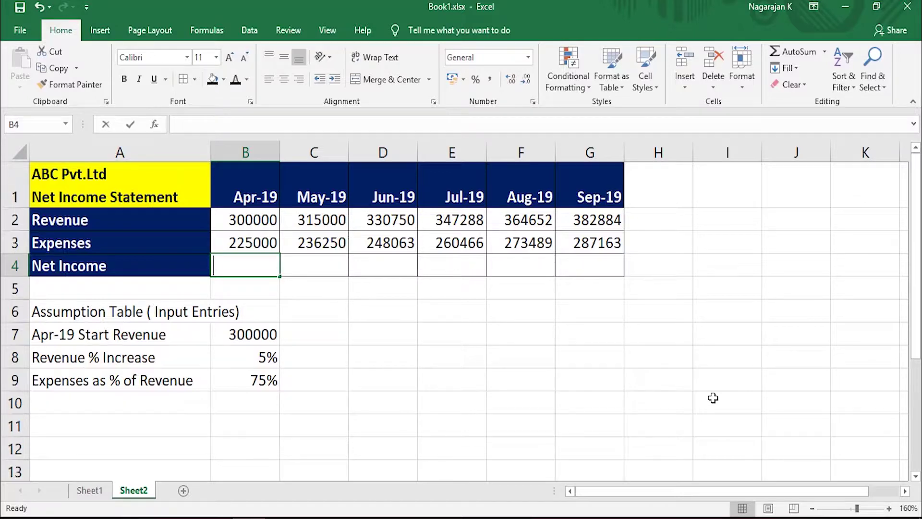
Enter the April net income formula =B2-B3 in B4, giving 75000
{"action": "type", "text": "="}
{"action": "key", "text": "Up"}
{"action": "key", "text": "Up"}
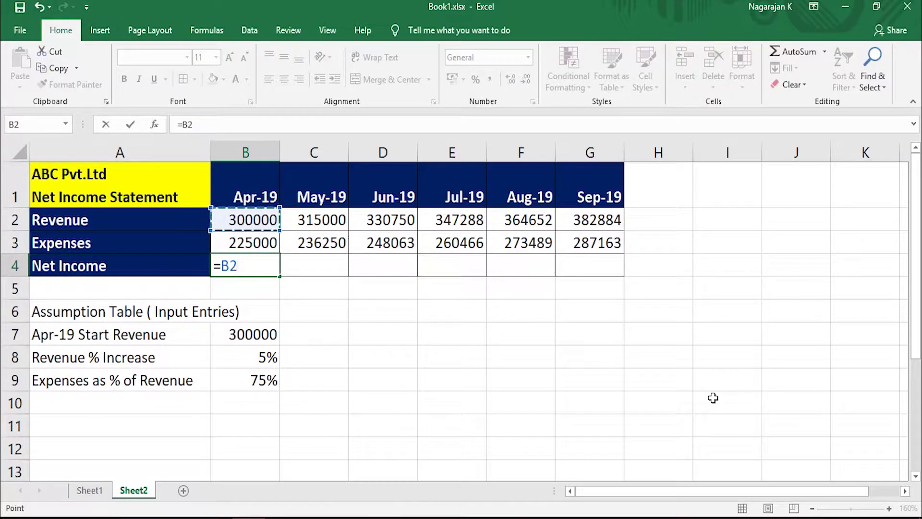
{"action": "type", "text": "-"}
{"action": "key", "text": "Up"}
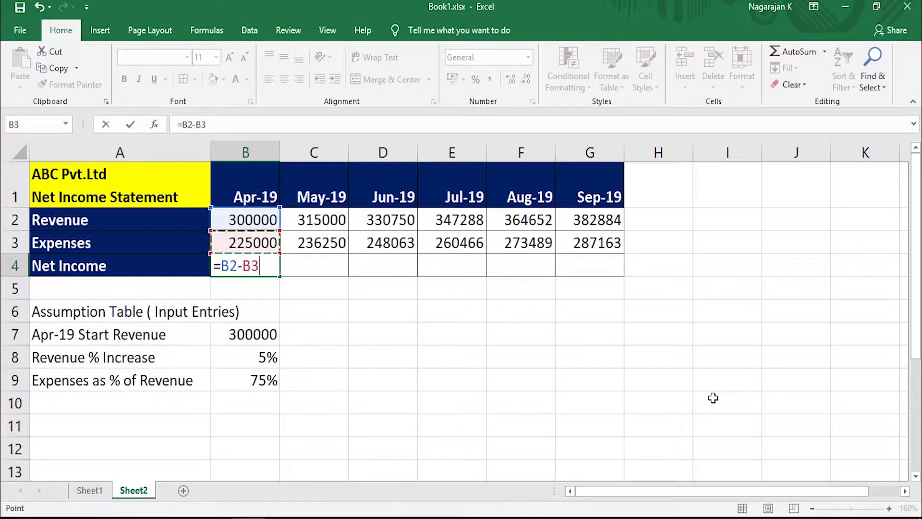
{"action": "key", "text": "Return"}
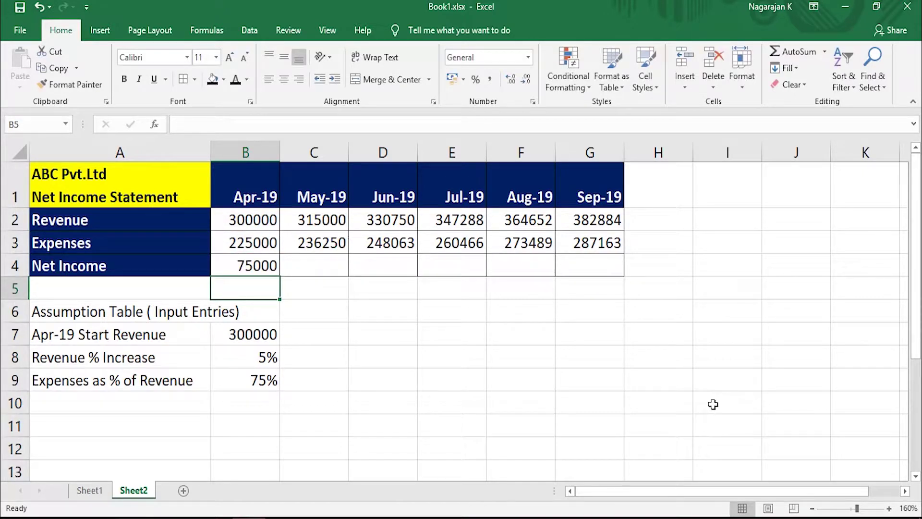
Fill net income through Sep-19: 78750, 82687.5, 86821.9, 91163 and 95721.1
{"action": "left_click", "coordinate": [267, 266]}
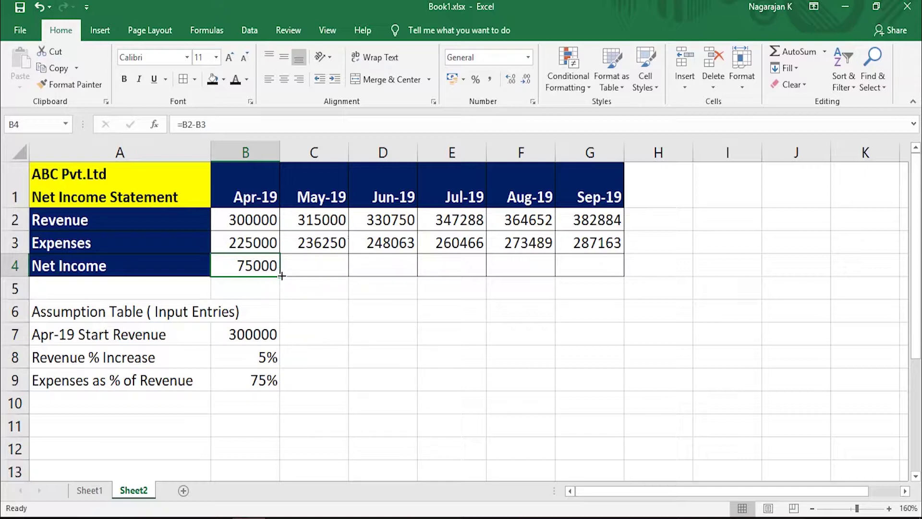
{"action": "left_click_drag", "start_coordinate": [281, 276], "coordinate": [600, 271]}
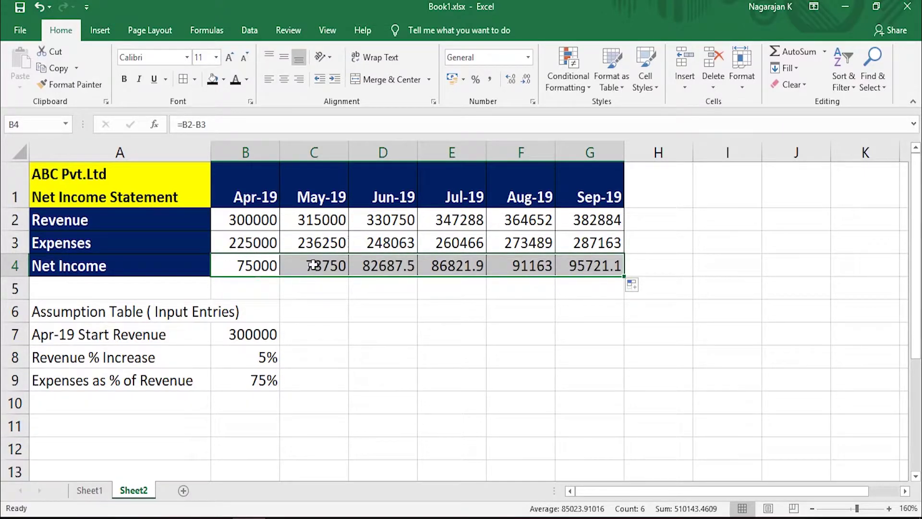
{"action": "left_click", "coordinate": [313, 265]}
{"action": "left_click", "coordinate": [388, 265]}
{"action": "left_click", "coordinate": [454, 267]}
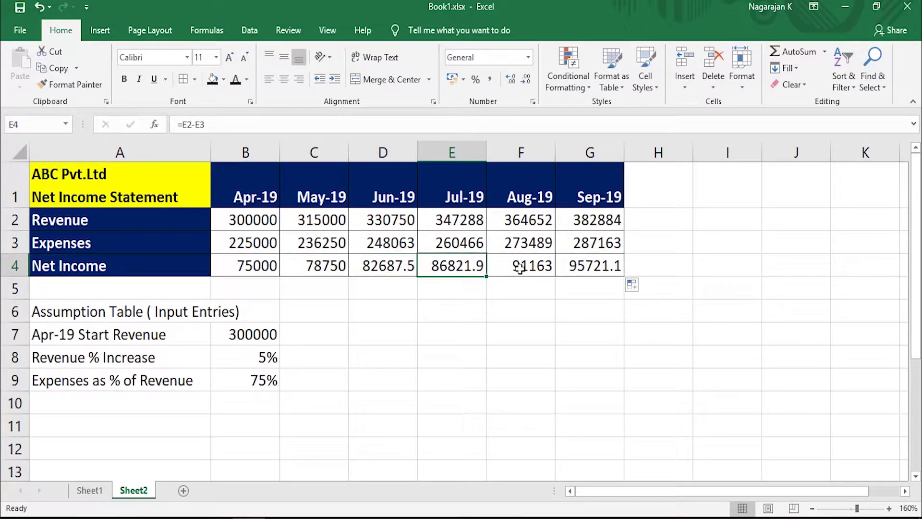
{"action": "left_click", "coordinate": [524, 269]}
{"action": "left_click", "coordinate": [576, 271]}
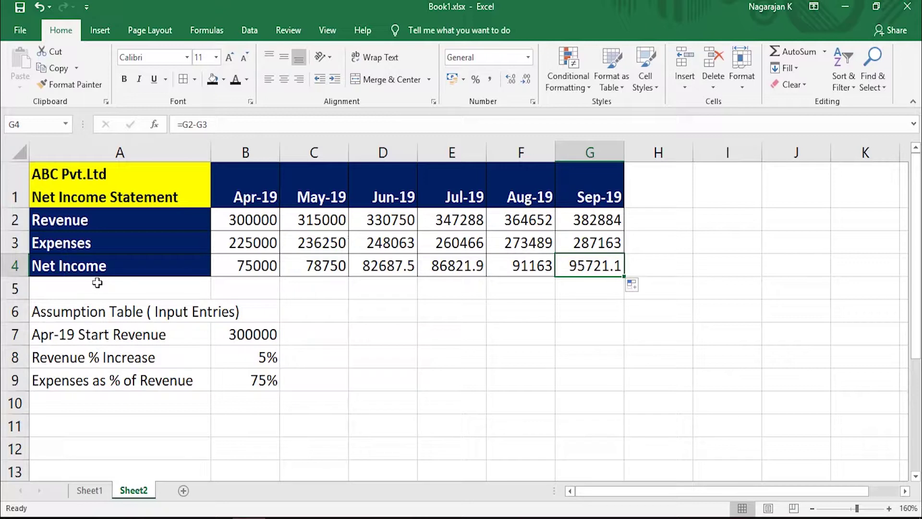
Set start revenue to 150000 and revenue increase to 10%, then check the revenue formulas
{"action": "left_click", "coordinate": [269, 336]}
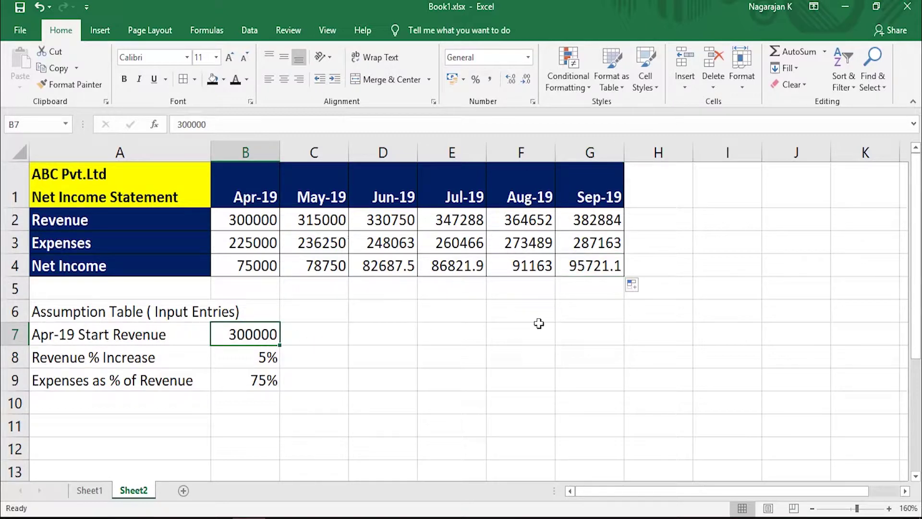
{"action": "type", "text": "1"}
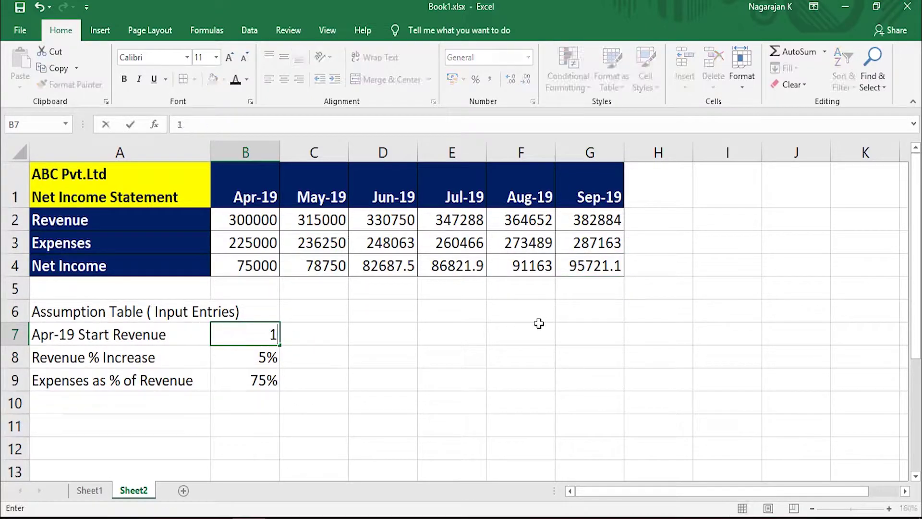
{"action": "type", "text": "50000"}
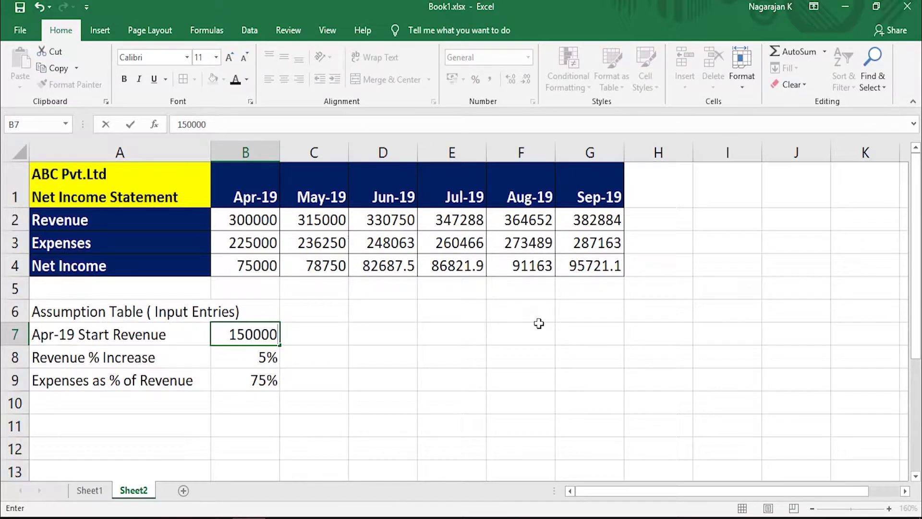
{"action": "key", "text": "Return"}
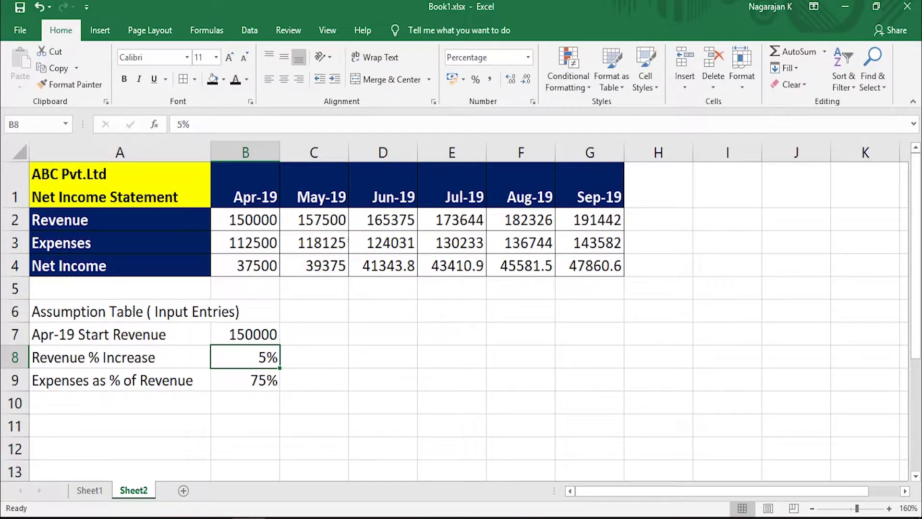
{"action": "type", "text": "10"}
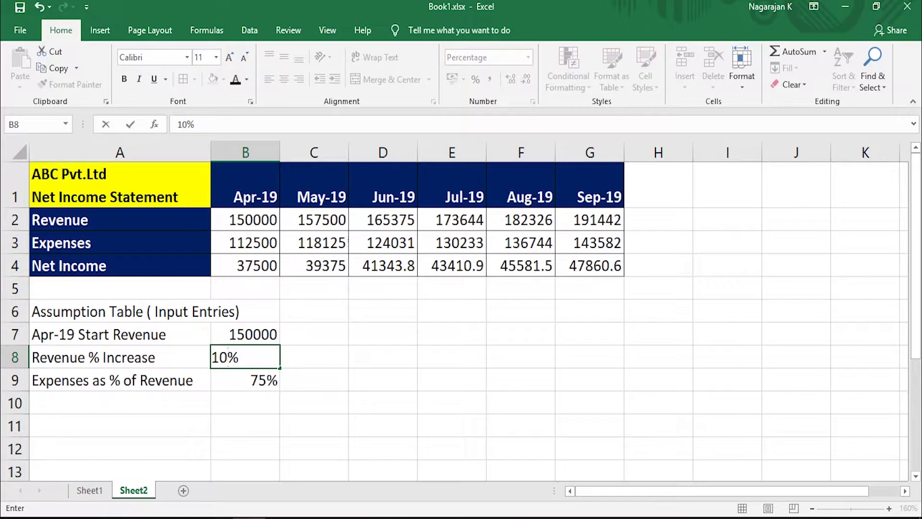
{"action": "key", "text": "Return"}
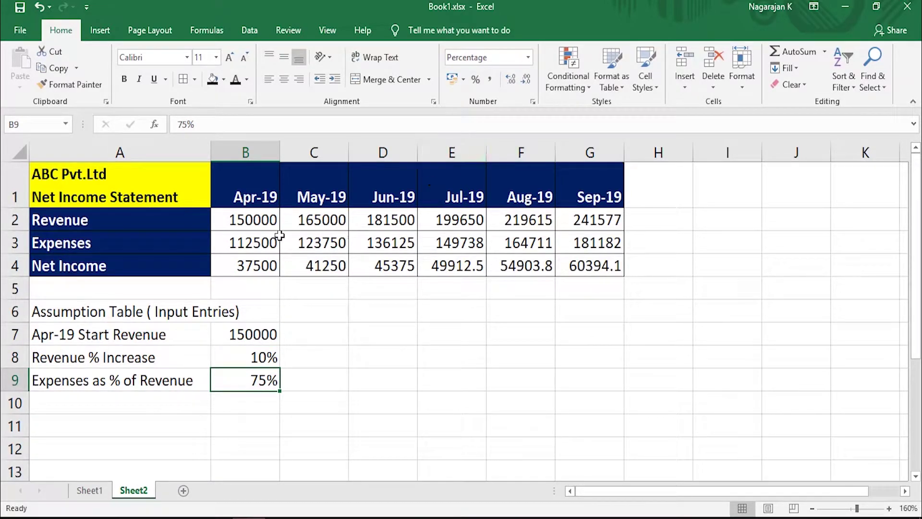
{"action": "left_click", "coordinate": [273, 222]}
{"action": "left_click", "coordinate": [322, 218]}
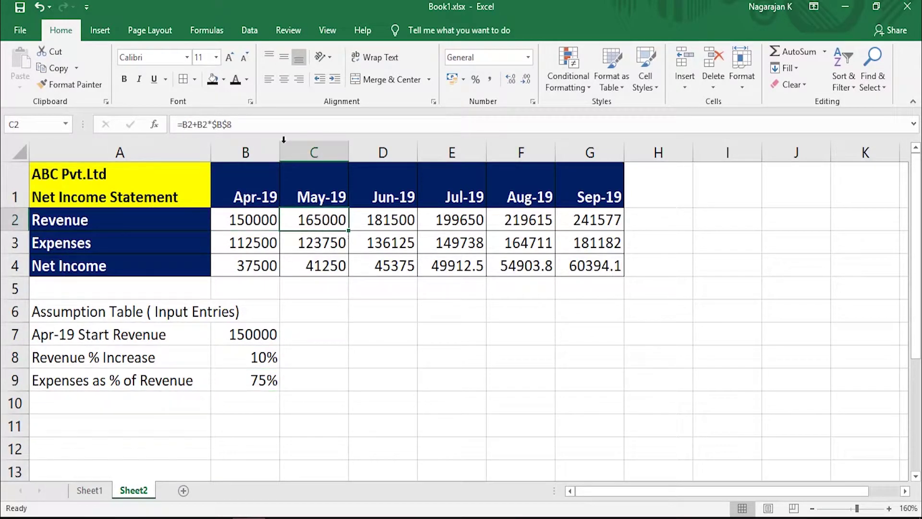
{"action": "left_click", "coordinate": [261, 217]}
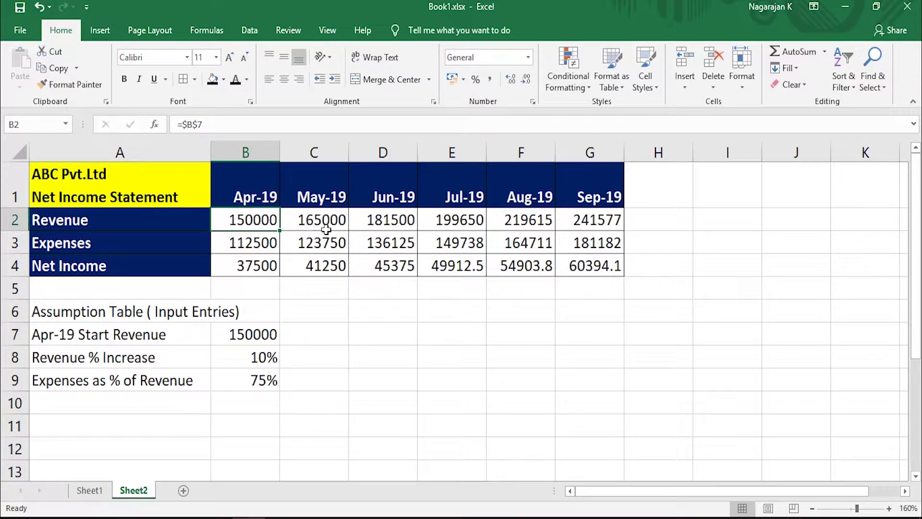
Set the expenses percentage to 85% and check the April expenses formula
{"action": "left_click", "coordinate": [240, 380]}
{"action": "type", "text": "85%"}
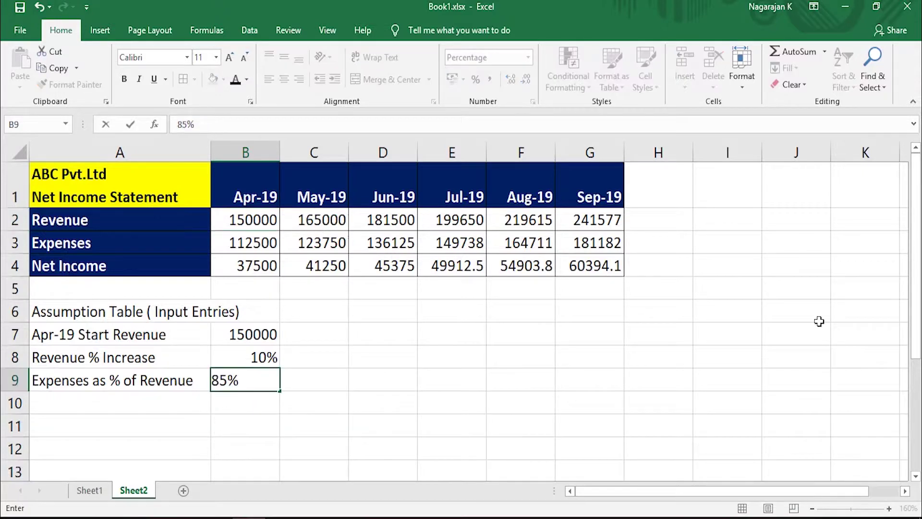
{"action": "key", "text": "Return"}
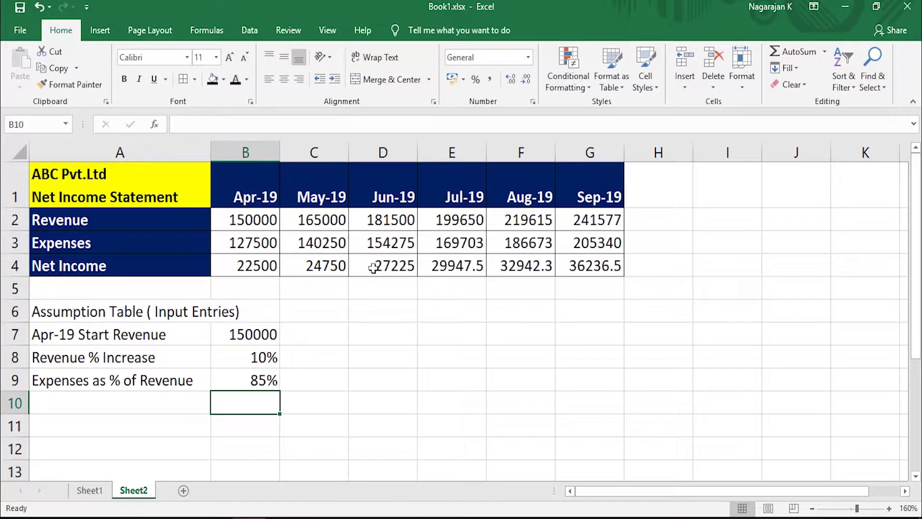
{"action": "left_click", "coordinate": [264, 249]}
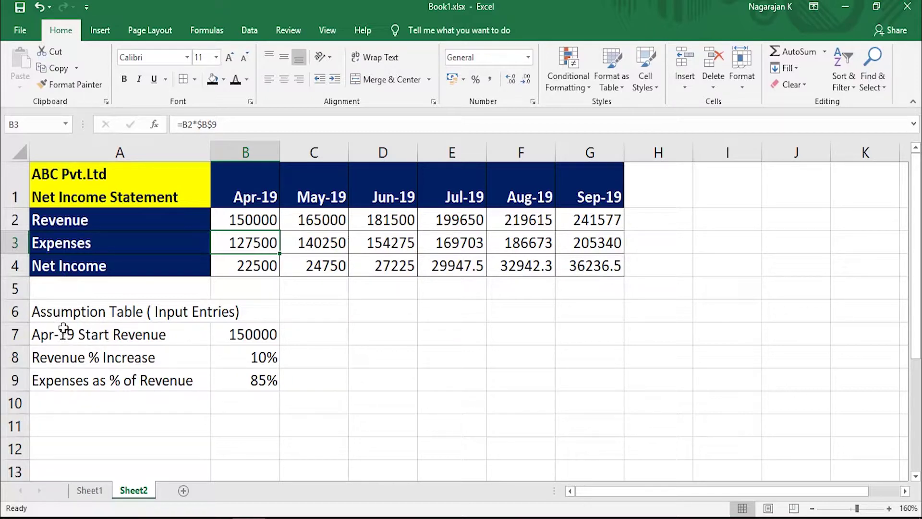
Select the heading in A6:B6 and review its horizontal alignment options, closing without changes
{"action": "left_click_drag", "start_coordinate": [56, 312], "coordinate": [243, 306]}
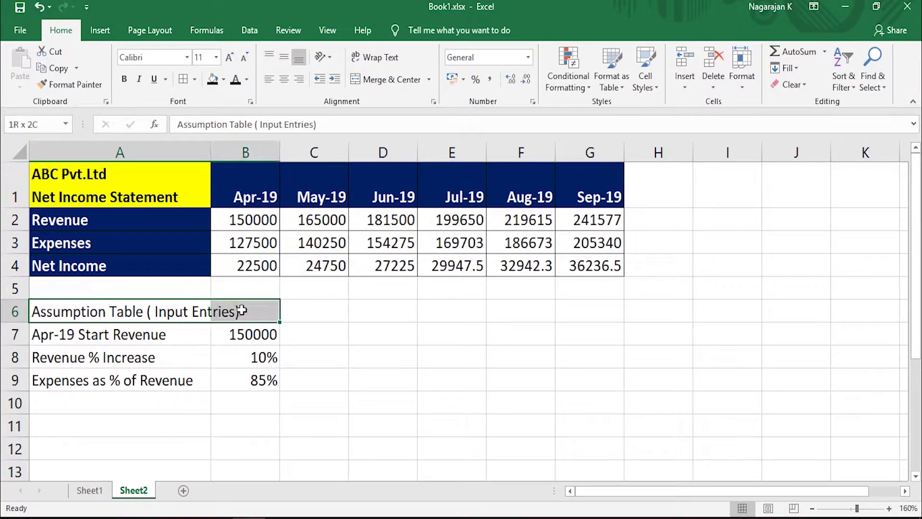
{"action": "left_click", "coordinate": [383, 333]}
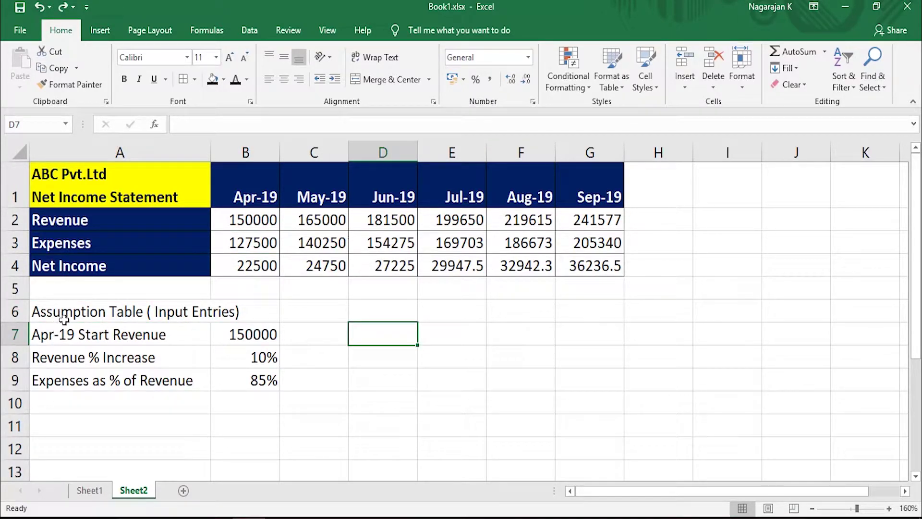
{"action": "left_click_drag", "start_coordinate": [53, 313], "coordinate": [226, 312]}
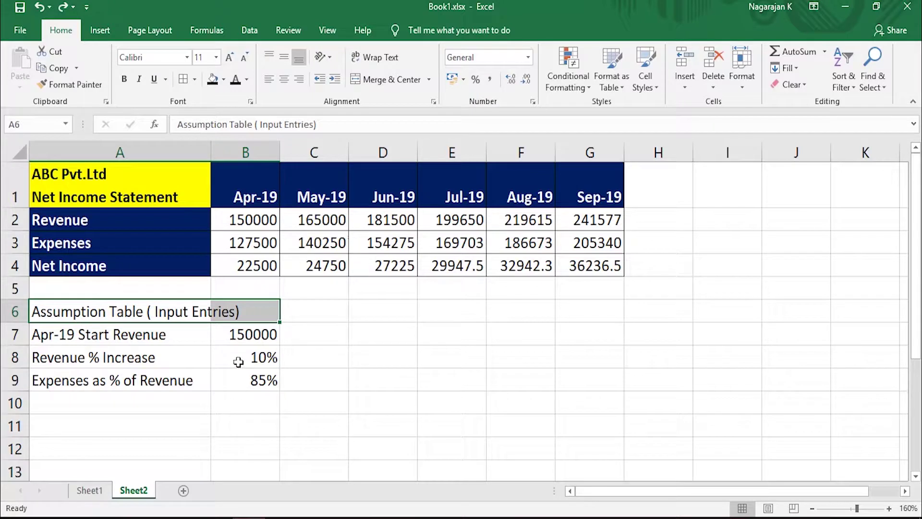
{"action": "key", "text": "ctrl+1"}
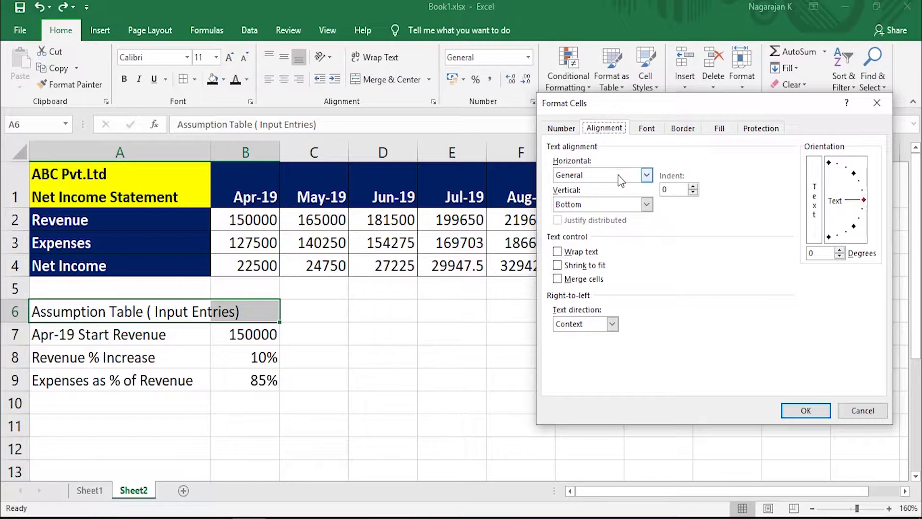
{"action": "left_click", "coordinate": [647, 175]}
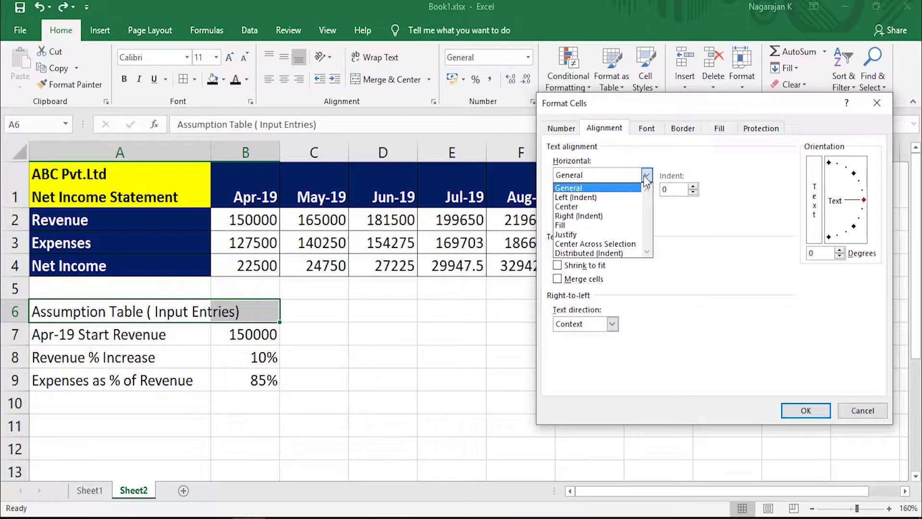
{"action": "left_click", "coordinate": [871, 413]}
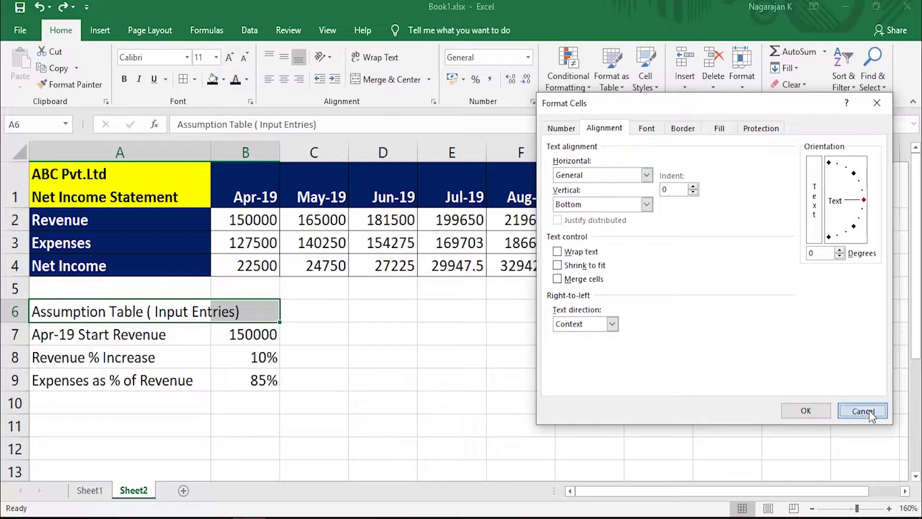
{"action": "left_click", "coordinate": [871, 414]}
{"action": "left_click", "coordinate": [153, 314]}
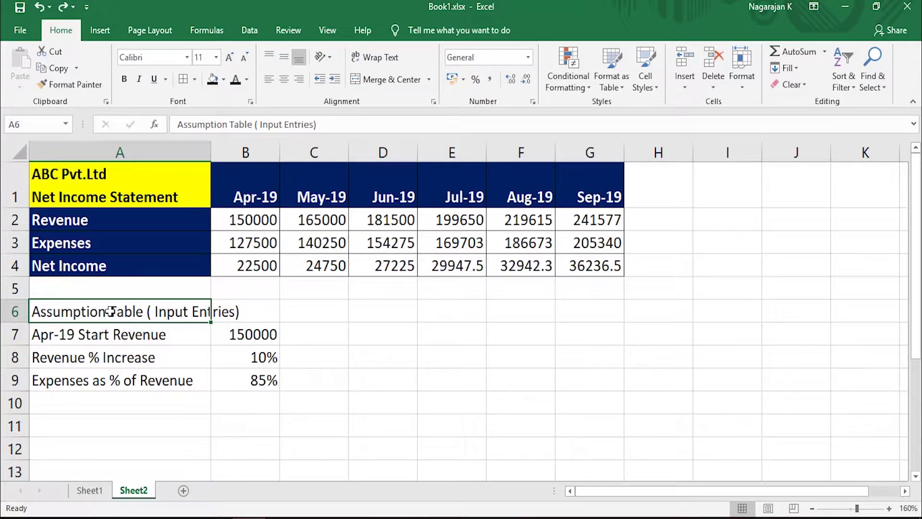
Centre the 'Assumption Table ( Input Entries)' heading across A6:B6 using Center Across Selection
{"action": "left_click_drag", "start_coordinate": [188, 313], "coordinate": [240, 309]}
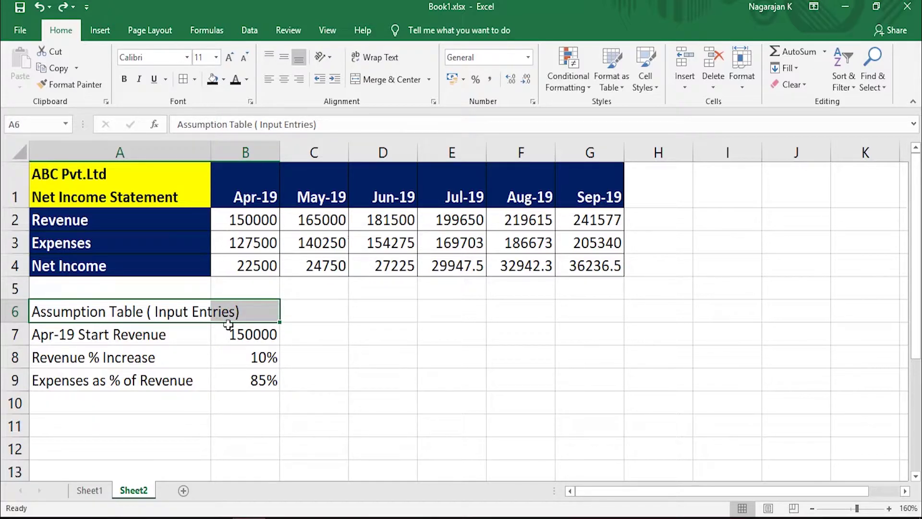
{"action": "key", "text": "ctrl+1"}
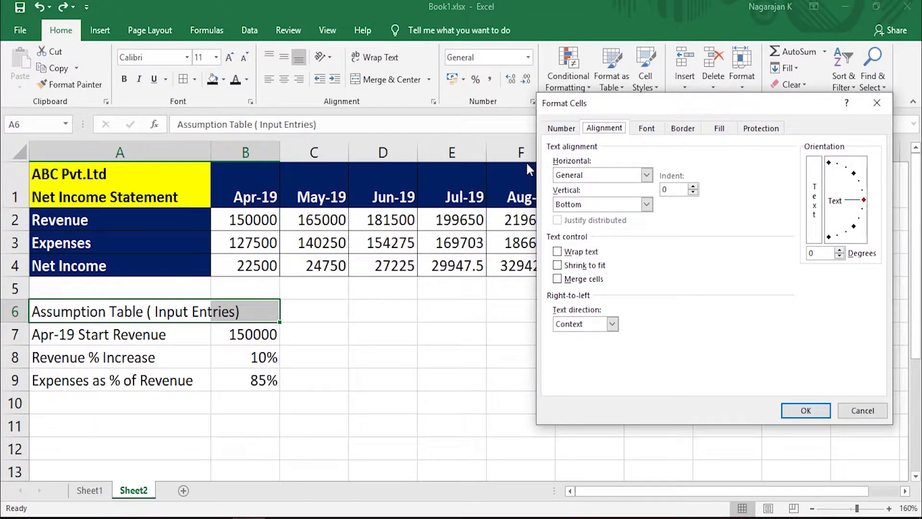
{"action": "left_click", "coordinate": [598, 174]}
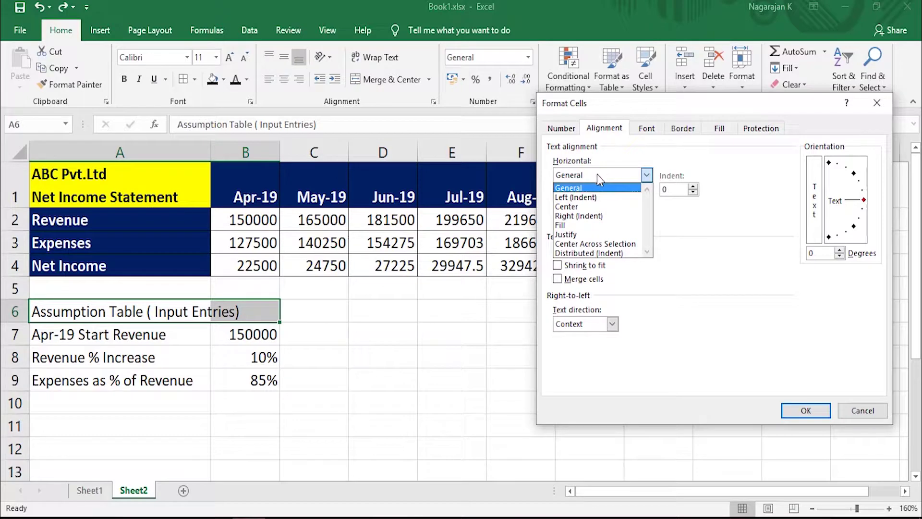
{"action": "left_click", "coordinate": [610, 242]}
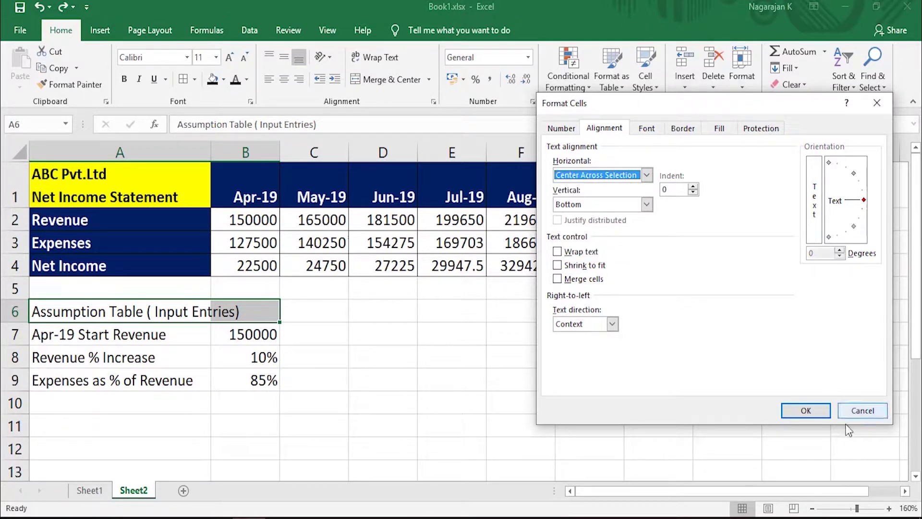
{"action": "left_click", "coordinate": [807, 410]}
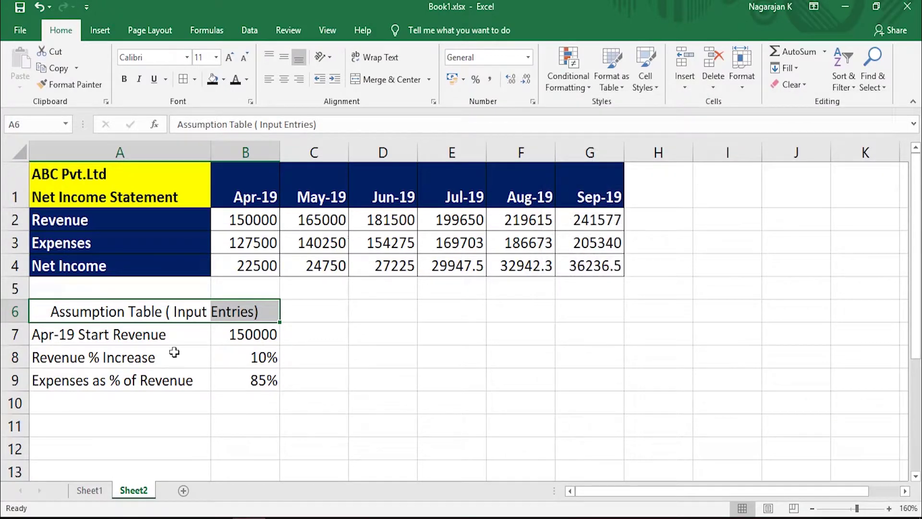
{"action": "left_click", "coordinate": [163, 317]}
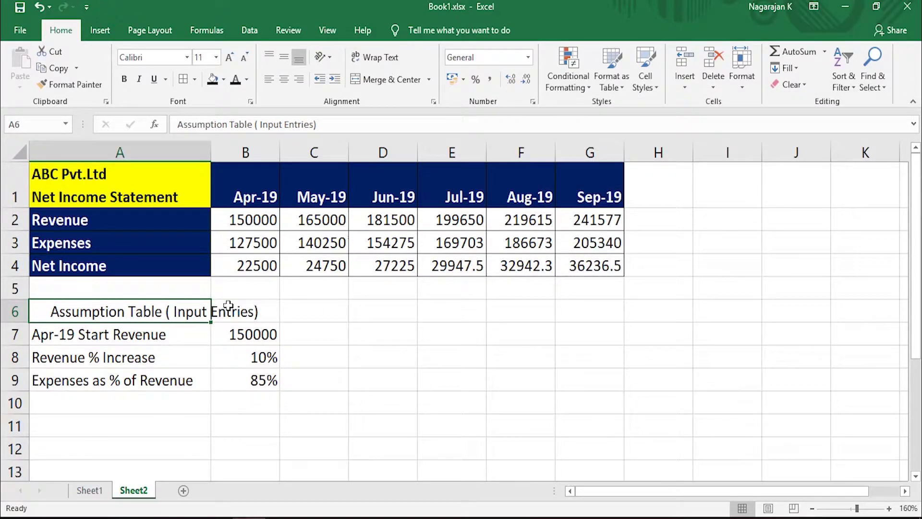
Put an outline border around the assumption heading in A6:B6
{"action": "left_click_drag", "start_coordinate": [100, 315], "coordinate": [254, 307]}
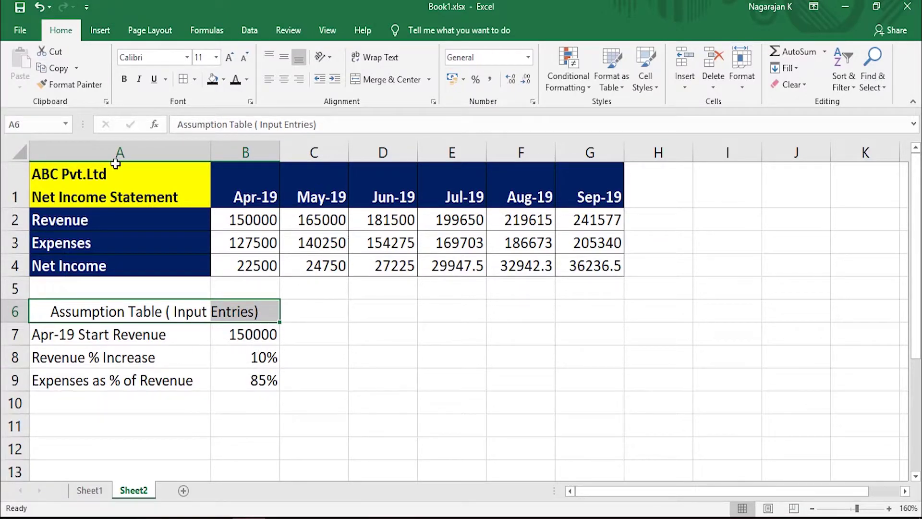
{"action": "key", "text": "ctrl+shift+Down"}
{"action": "left_click", "coordinate": [120, 310]}
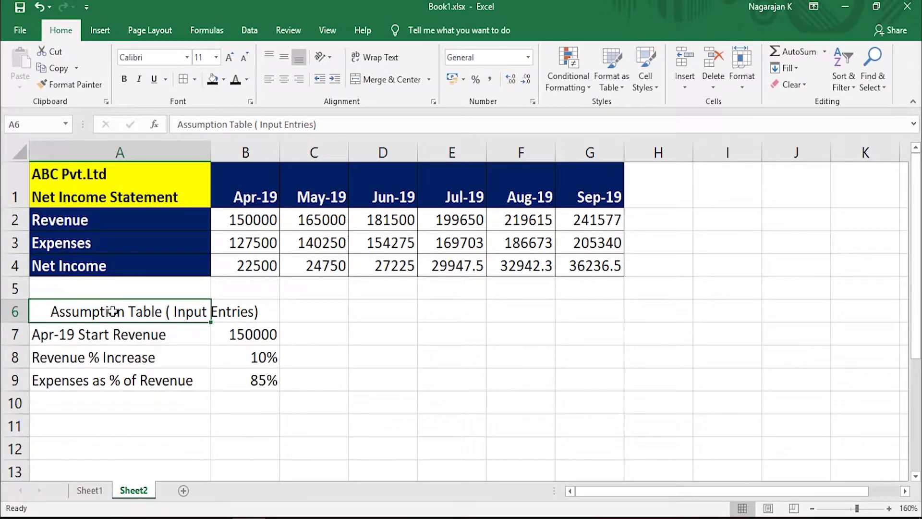
{"action": "left_click_drag", "start_coordinate": [210, 311], "coordinate": [230, 311]}
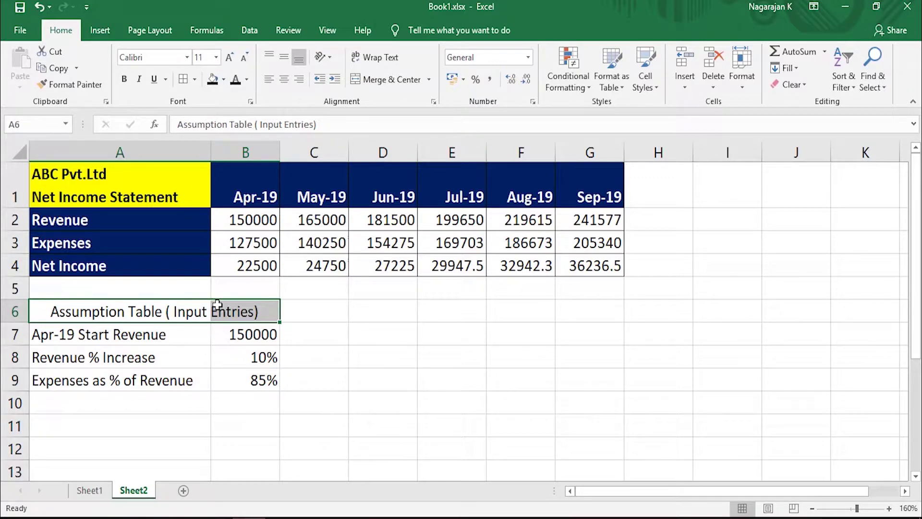
{"action": "key", "text": "ctrl+1"}
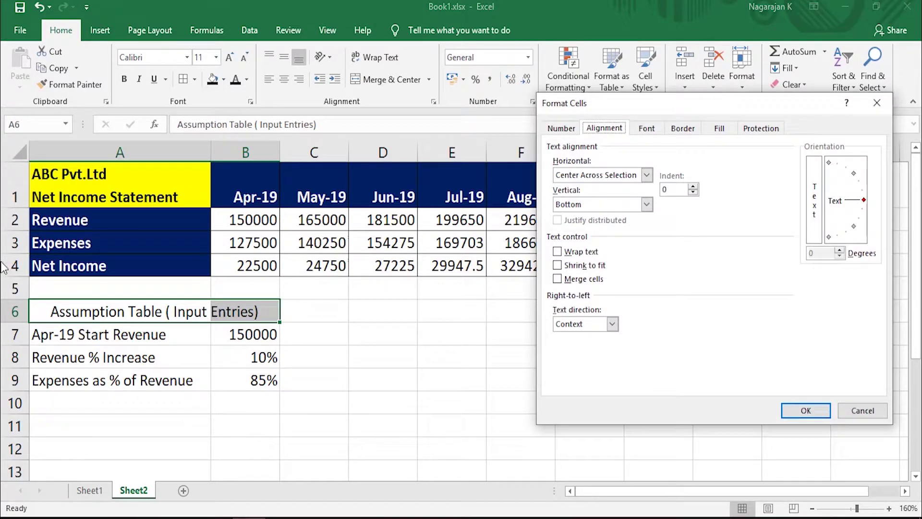
{"action": "left_click", "coordinate": [681, 129]}
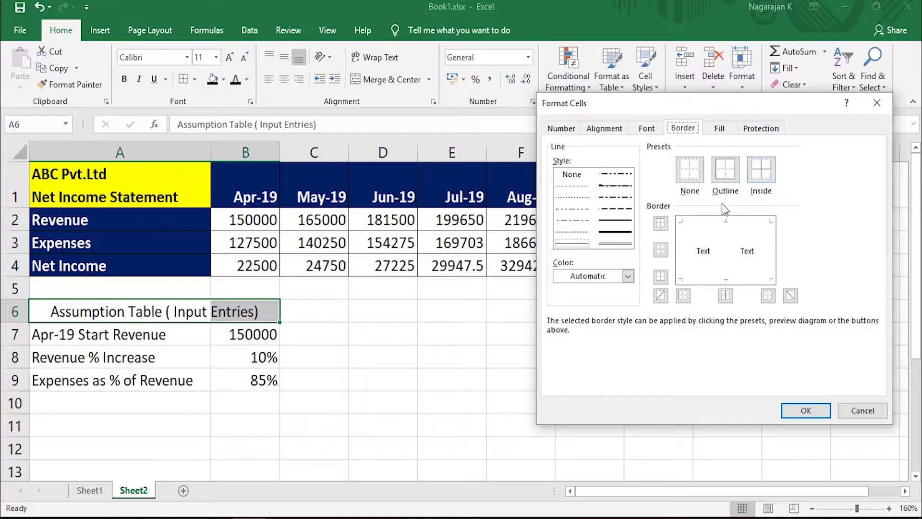
{"action": "left_click", "coordinate": [725, 177]}
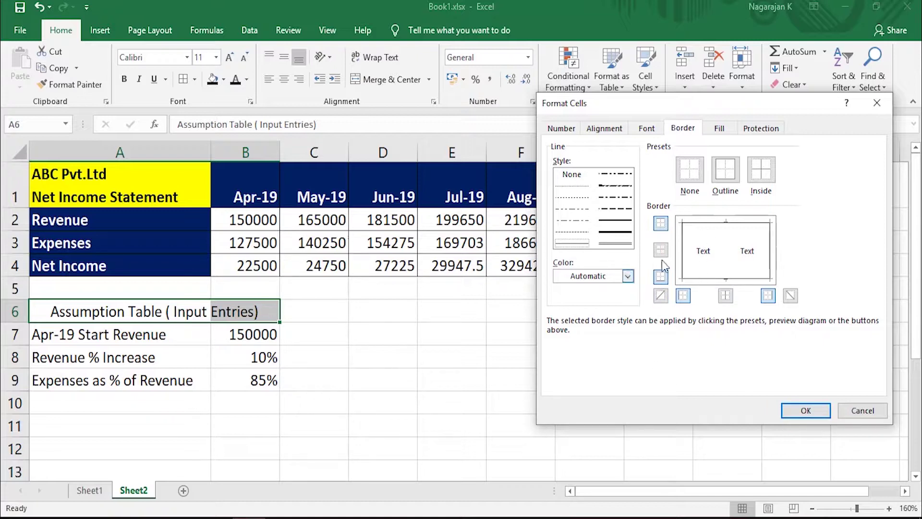
{"action": "left_click", "coordinate": [804, 410]}
{"action": "left_click", "coordinate": [313, 331]}
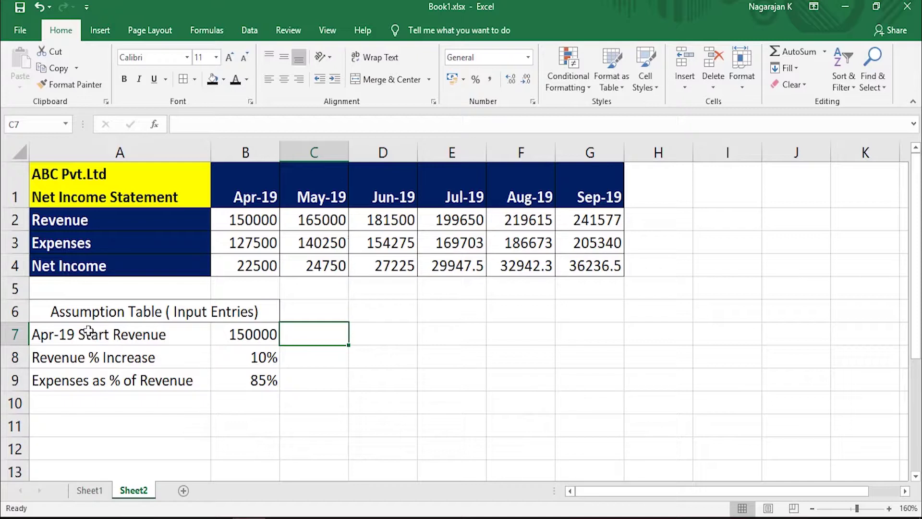
Apply All Borders to the assumption entries A7:B9, then reselect the A6:B6 heading for fill colour
{"action": "mouse_move", "coordinate": [89, 332]}
{"action": "left_mouse_down"}
{"action": "mouse_move", "coordinate": [131, 357]}
{"action": "mouse_move", "coordinate": [223, 377]}
{"action": "left_mouse_up"}
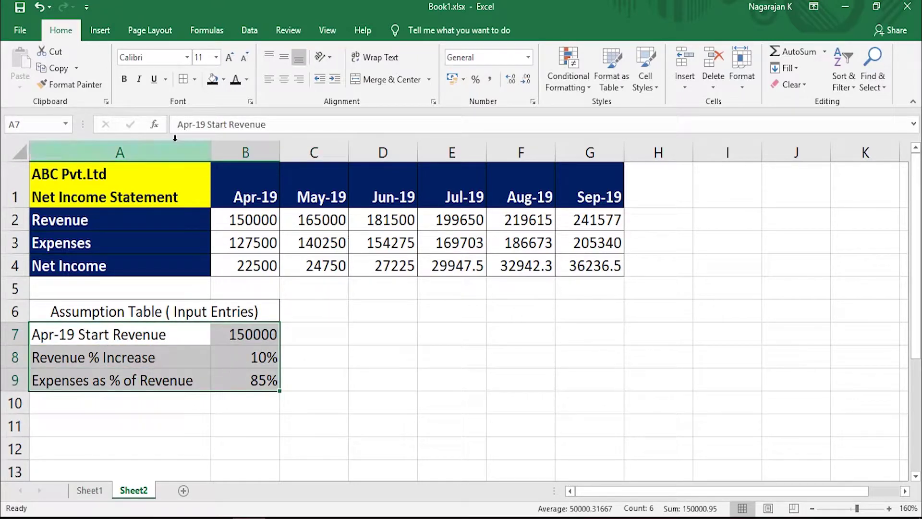
{"action": "left_click", "coordinate": [181, 80]}
{"action": "left_click", "coordinate": [382, 333]}
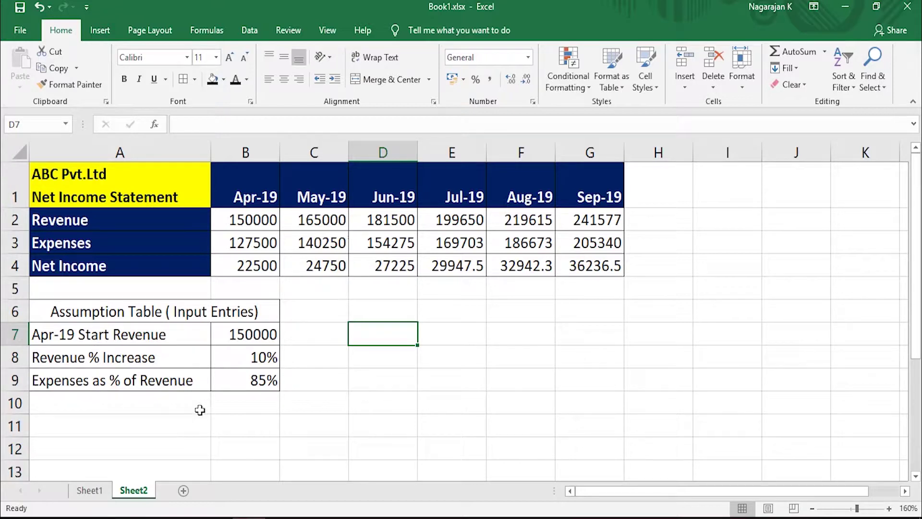
{"action": "left_click", "coordinate": [54, 312]}
{"action": "left_click_drag", "start_coordinate": [200, 311], "coordinate": [231, 312]}
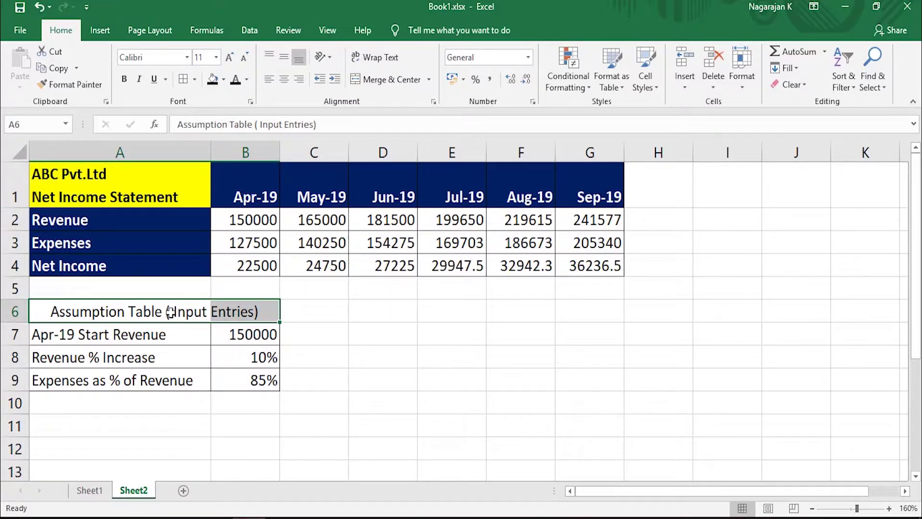
{"action": "left_click", "coordinate": [224, 79]}
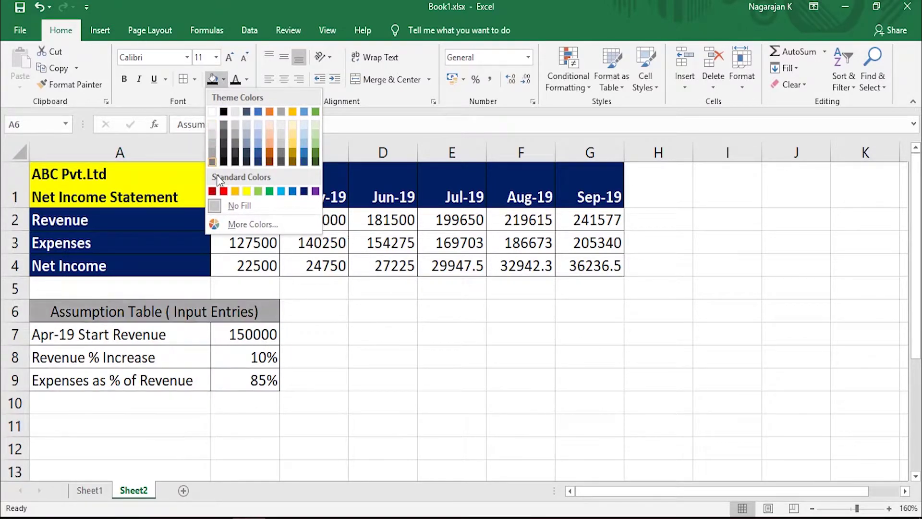
Give the A6:B6 assumption heading a red fill with white text
{"action": "left_click", "coordinate": [224, 192]}
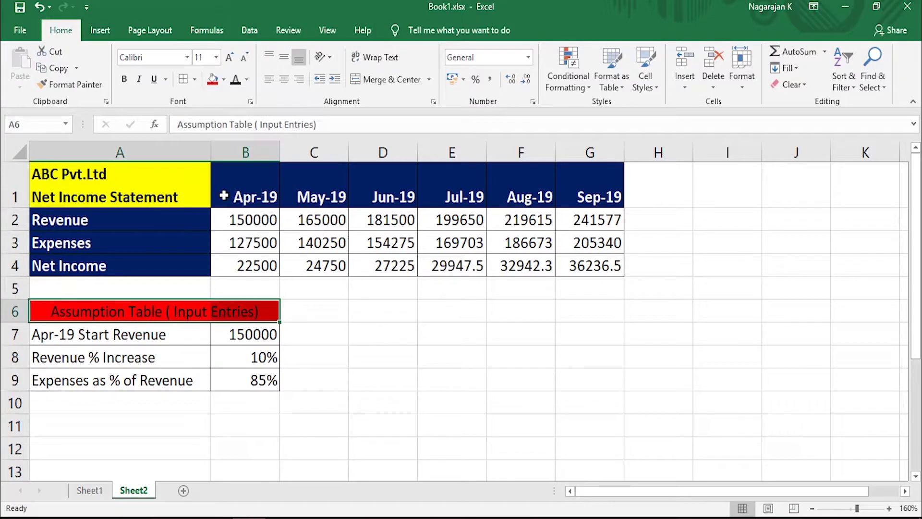
{"action": "left_click", "coordinate": [243, 81]}
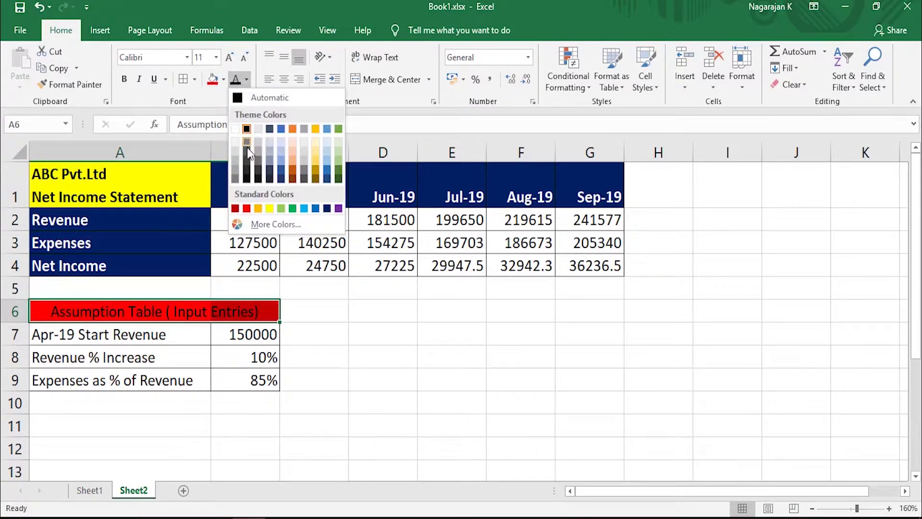
{"action": "left_click", "coordinate": [241, 129]}
{"action": "left_click", "coordinate": [394, 338]}
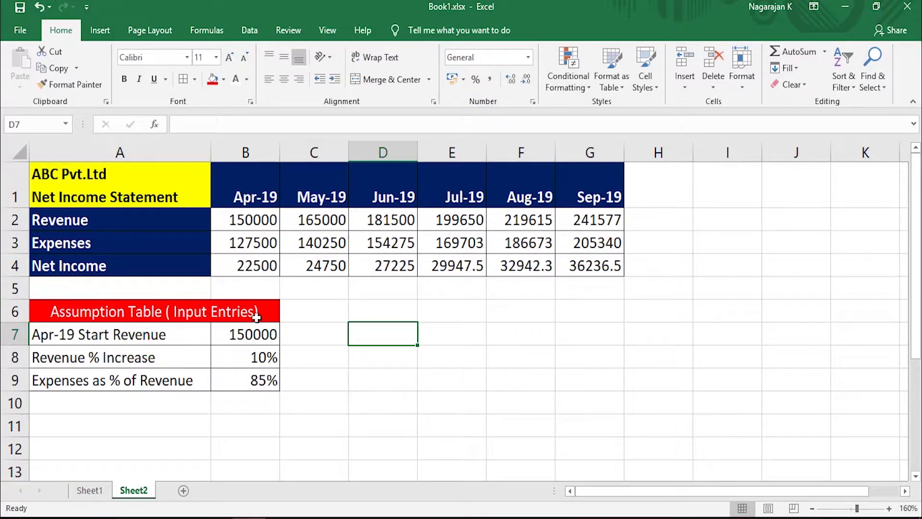
{"action": "left_click", "coordinate": [246, 334]}
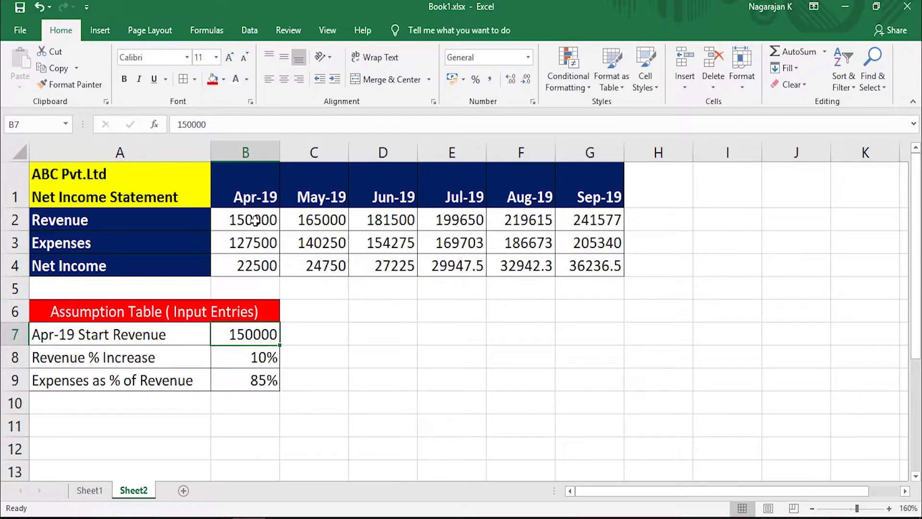
Shade the monthly figures in B2:G4 light blue
{"action": "left_click_drag", "start_coordinate": [255, 220], "coordinate": [573, 258]}
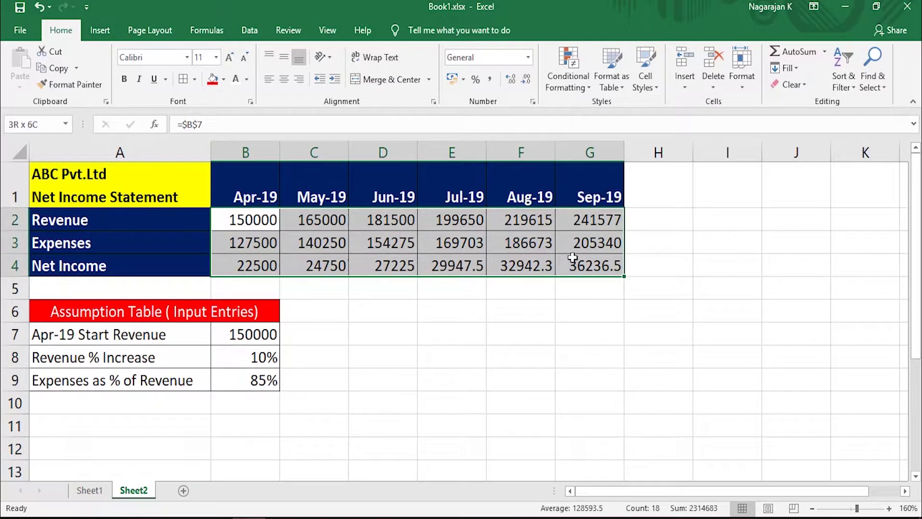
{"action": "left_click", "coordinate": [223, 80]}
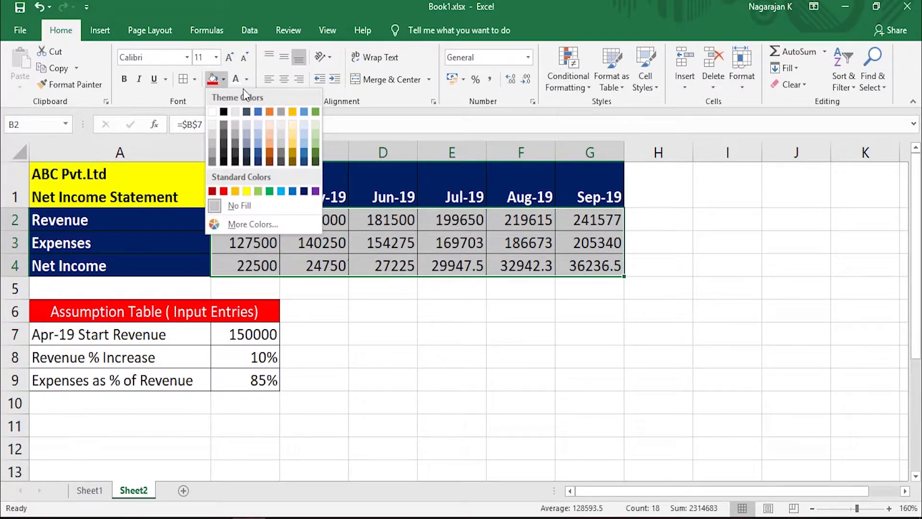
{"action": "left_click", "coordinate": [304, 124]}
{"action": "left_click", "coordinate": [396, 327]}
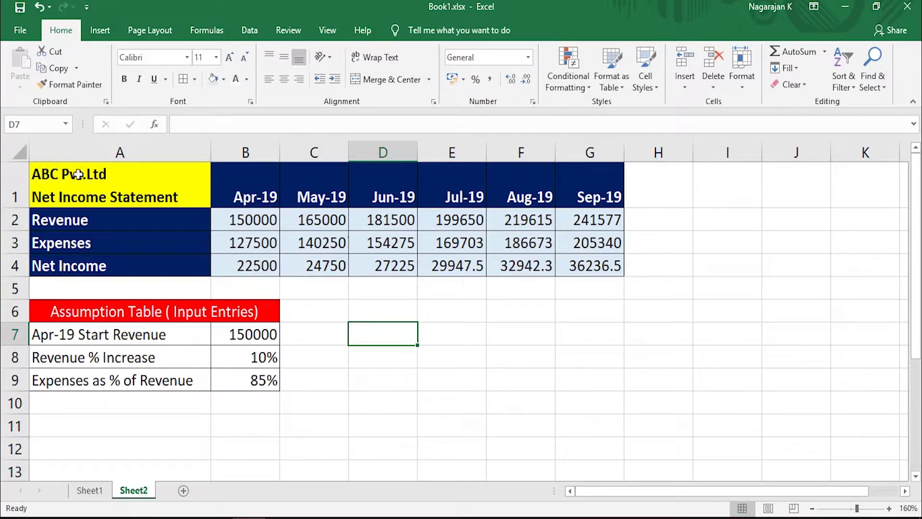
Set vertical alignment to Center for the header row A1:G1
{"action": "left_click_drag", "start_coordinate": [83, 185], "coordinate": [574, 188]}
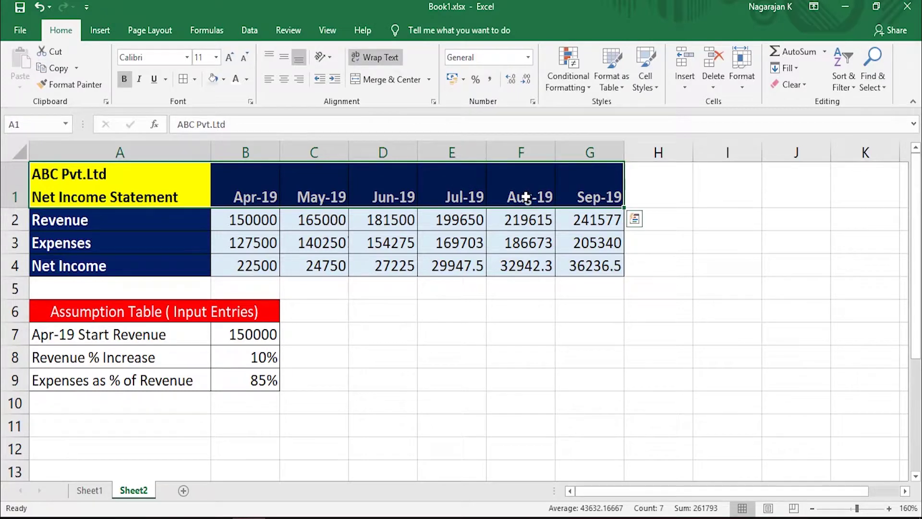
{"action": "key", "text": "ctrl+1"}
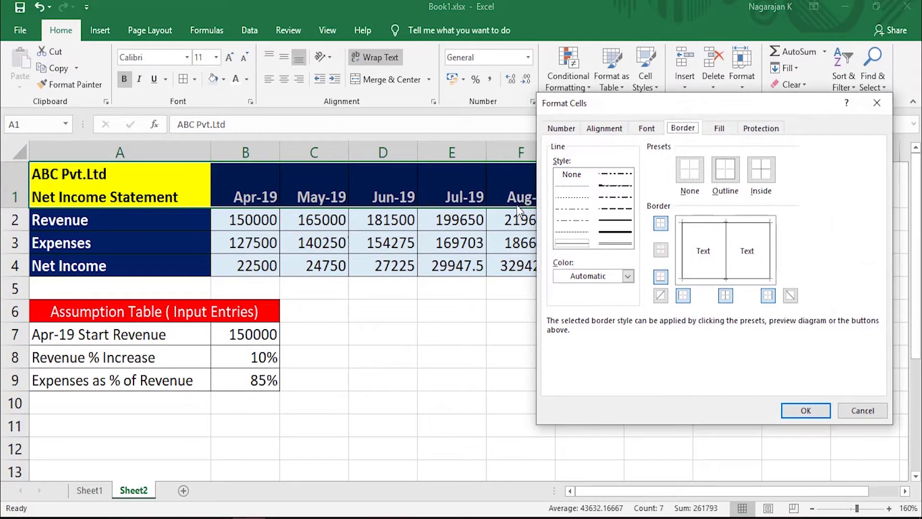
{"action": "left_click", "coordinate": [604, 129]}
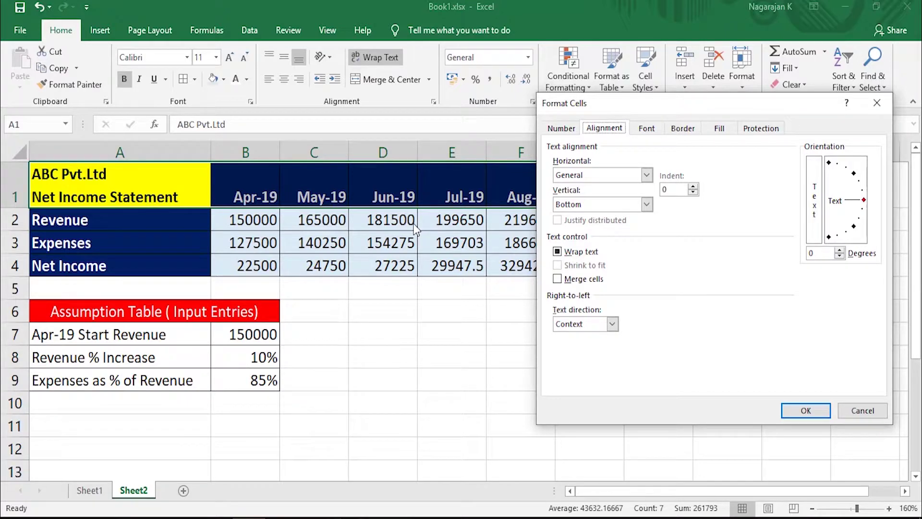
{"action": "left_click", "coordinate": [647, 204]}
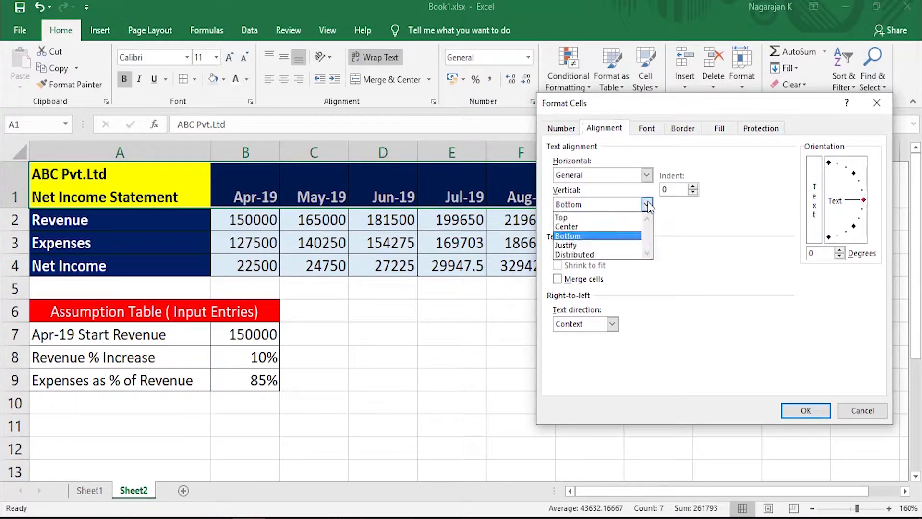
{"action": "left_click", "coordinate": [587, 225]}
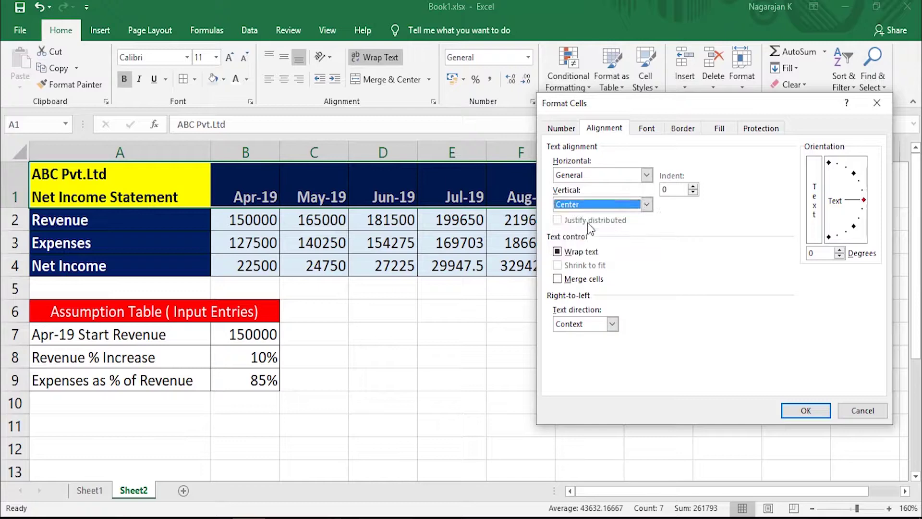
{"action": "left_click", "coordinate": [815, 408]}
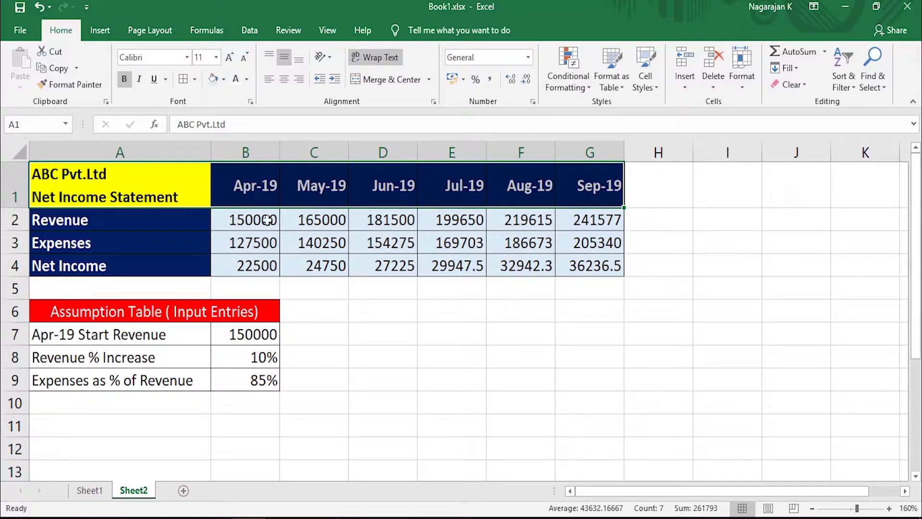
{"action": "left_click", "coordinate": [115, 189]}
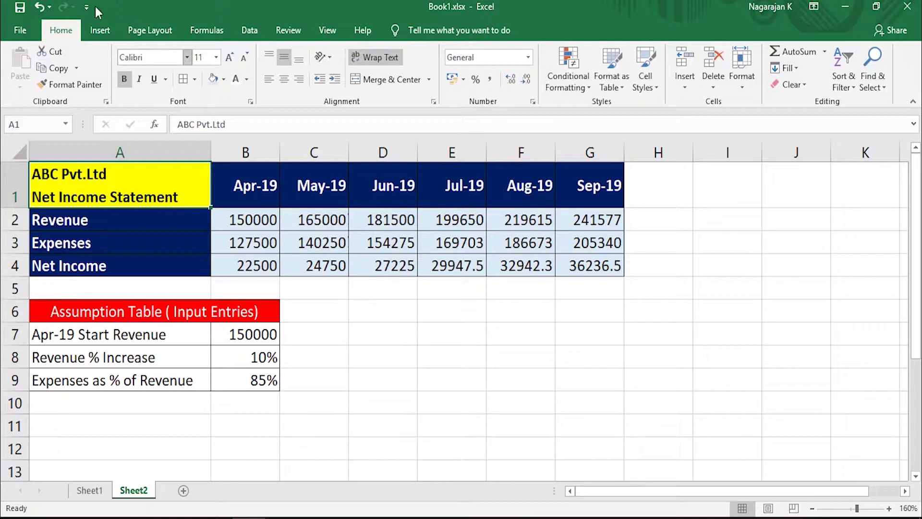
Select the income statement table A1:G4 with Ctrl+A
{"action": "key", "text": "ctrl+a"}
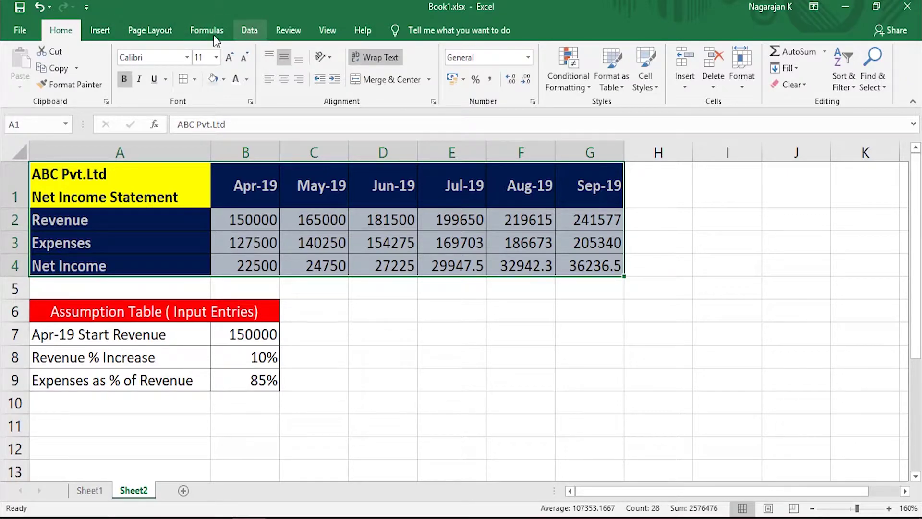
{"action": "left_click", "coordinate": [104, 32]}
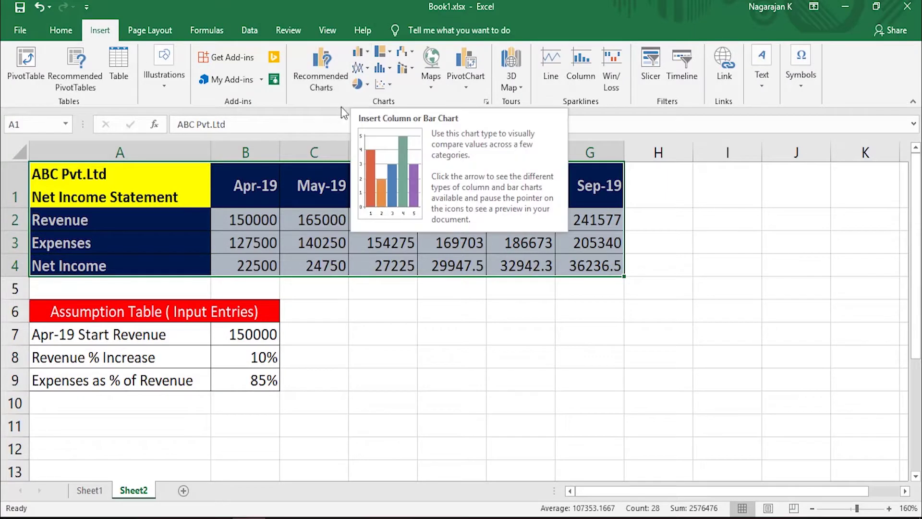
{"action": "left_click", "coordinate": [370, 53]}
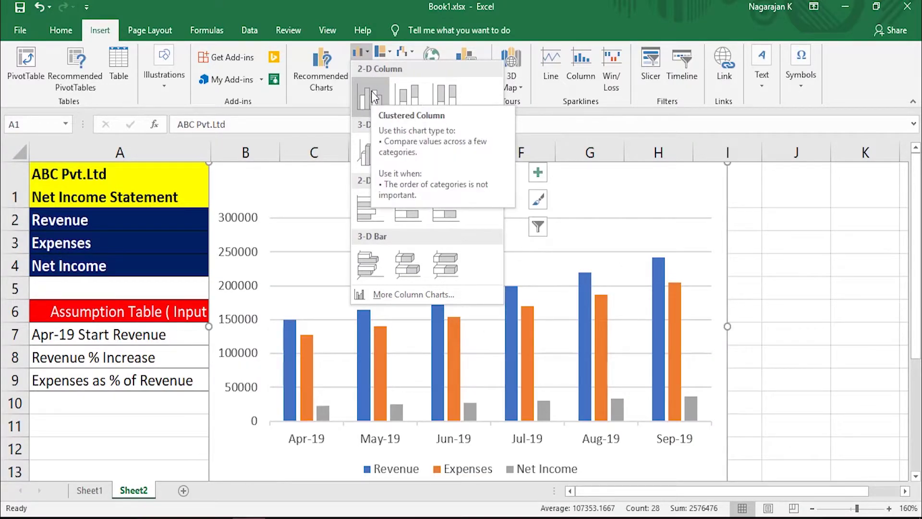
{"action": "left_click", "coordinate": [405, 98]}
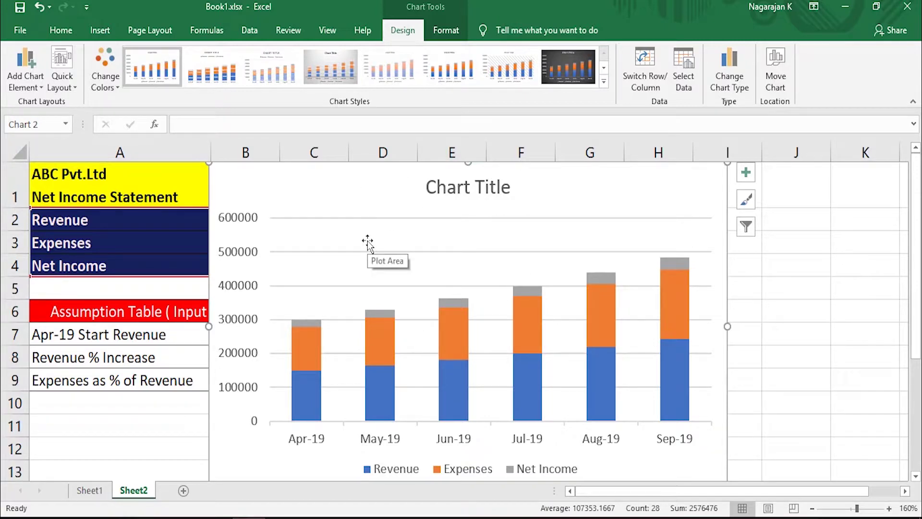
{"action": "key", "text": "Delete"}
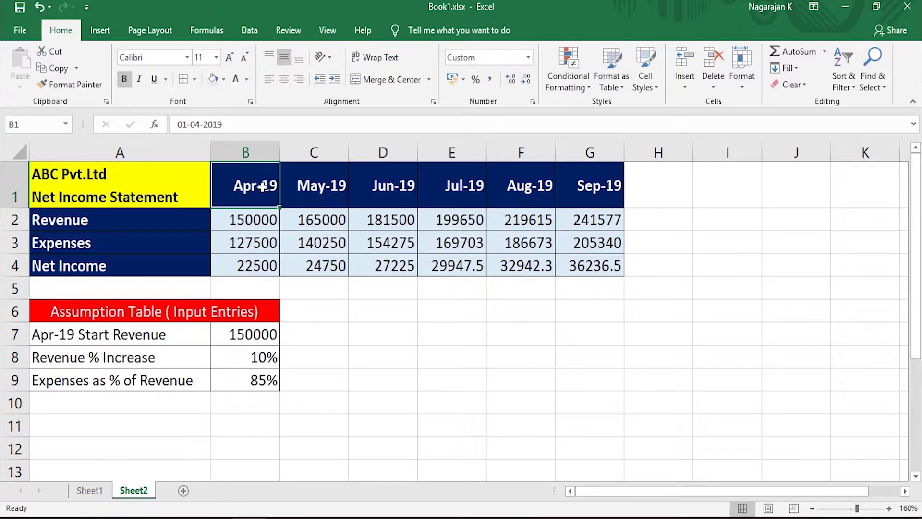
Select the month headers B1:G1 together with the Net Income figures B4:G4
{"action": "left_click_drag", "start_coordinate": [262, 187], "coordinate": [489, 188]}
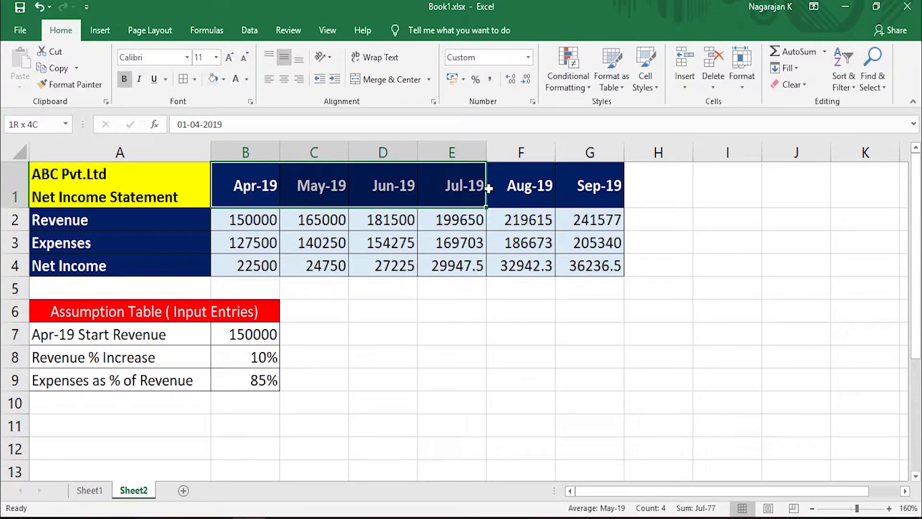
{"action": "left_click_drag", "start_coordinate": [488, 189], "coordinate": [569, 187]}
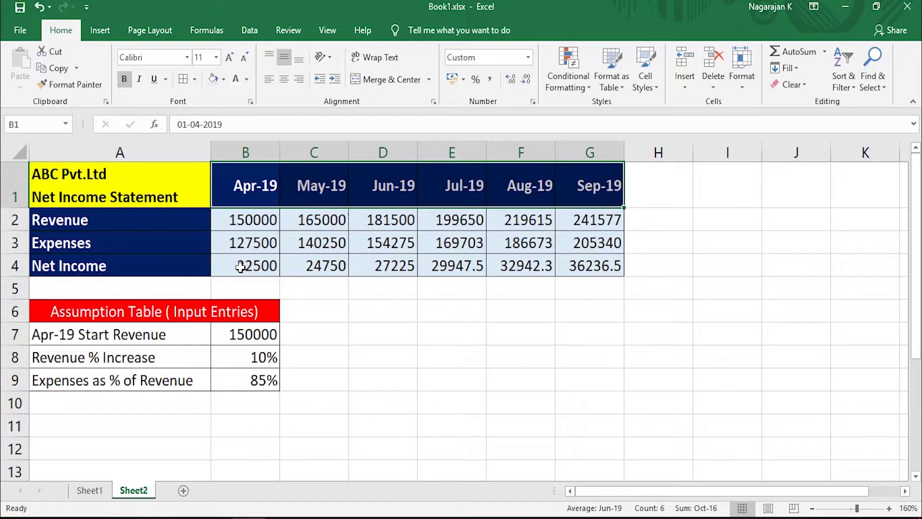
{"action": "left_click", "coordinate": [240, 266]}
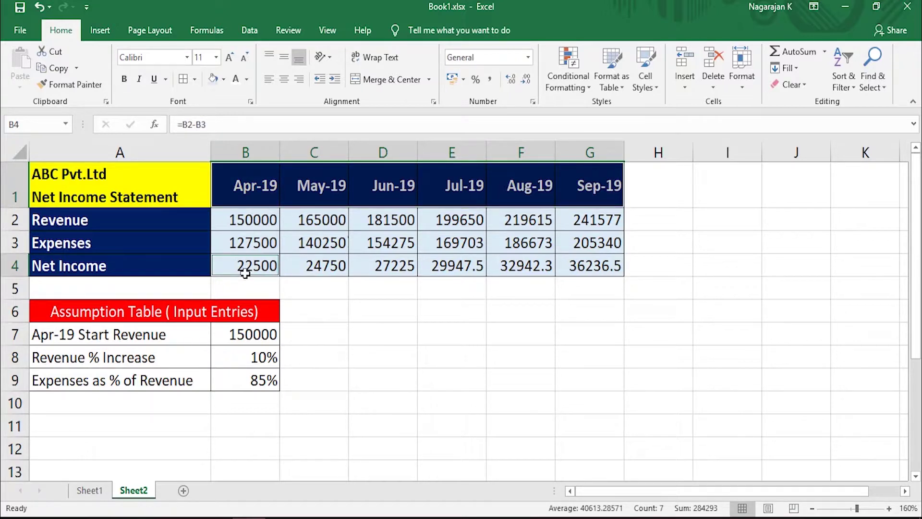
{"action": "left_click", "coordinate": [596, 265], "text": "shift"}
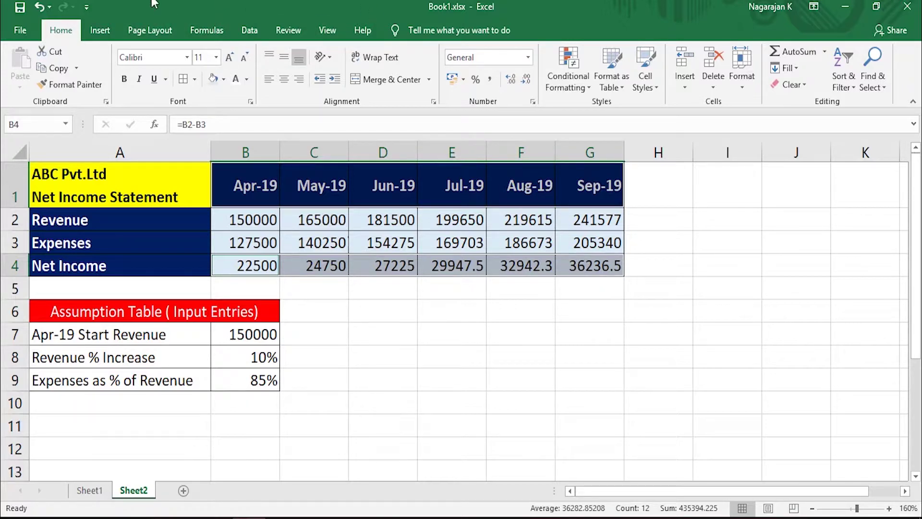
{"action": "left_click", "coordinate": [100, 30]}
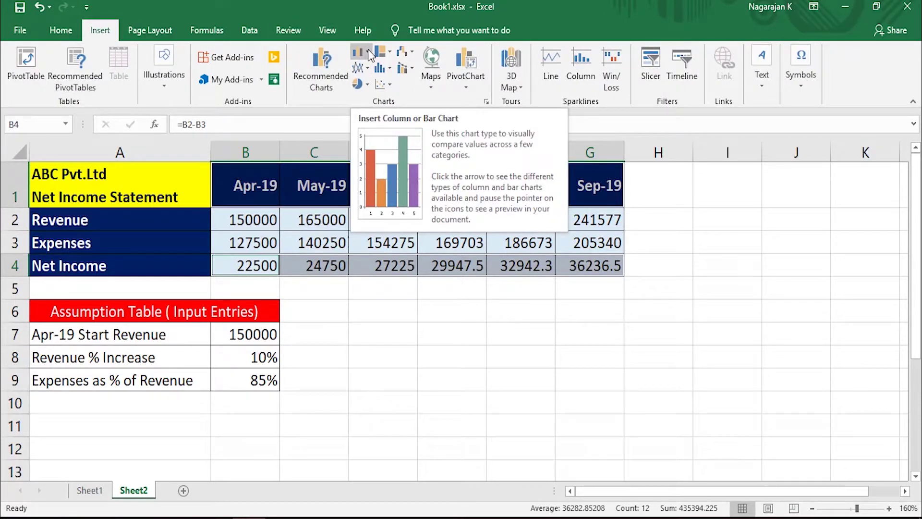
{"action": "left_click", "coordinate": [321, 71]}
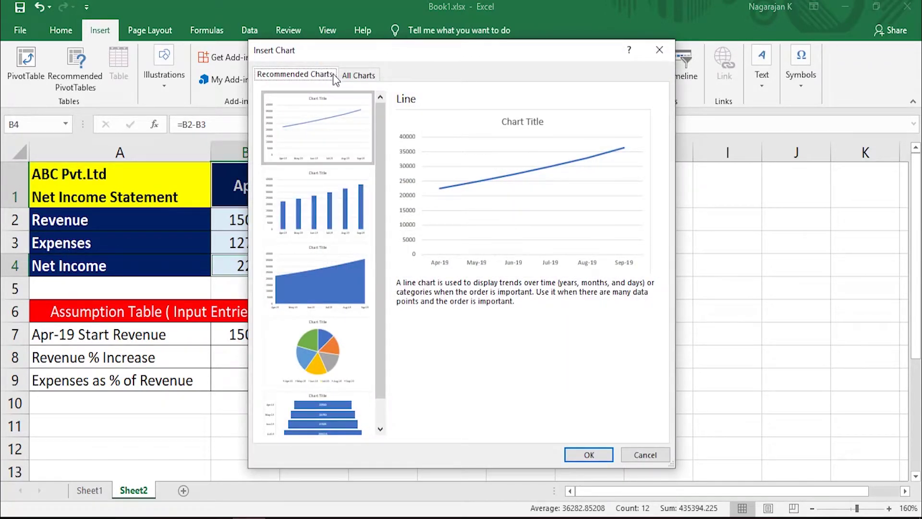
{"action": "left_click", "coordinate": [335, 198]}
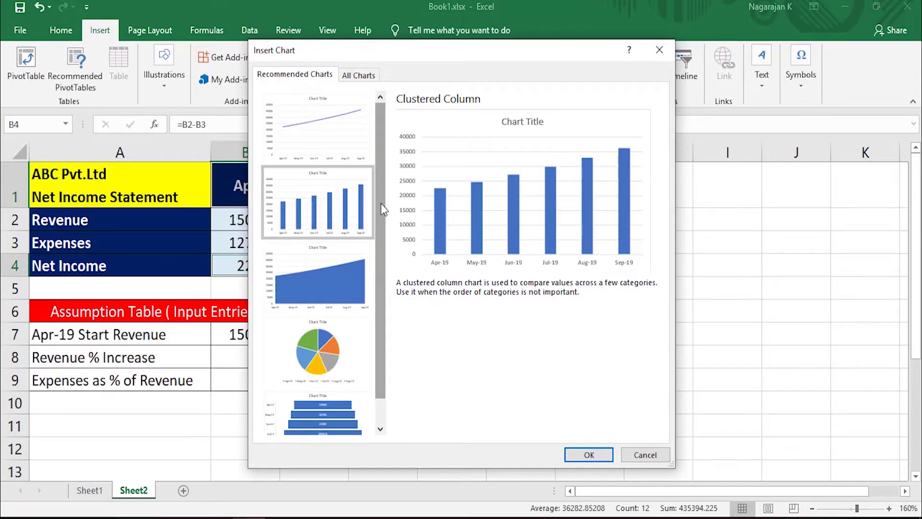
{"action": "left_click_drag", "start_coordinate": [381, 203], "coordinate": [377, 284]}
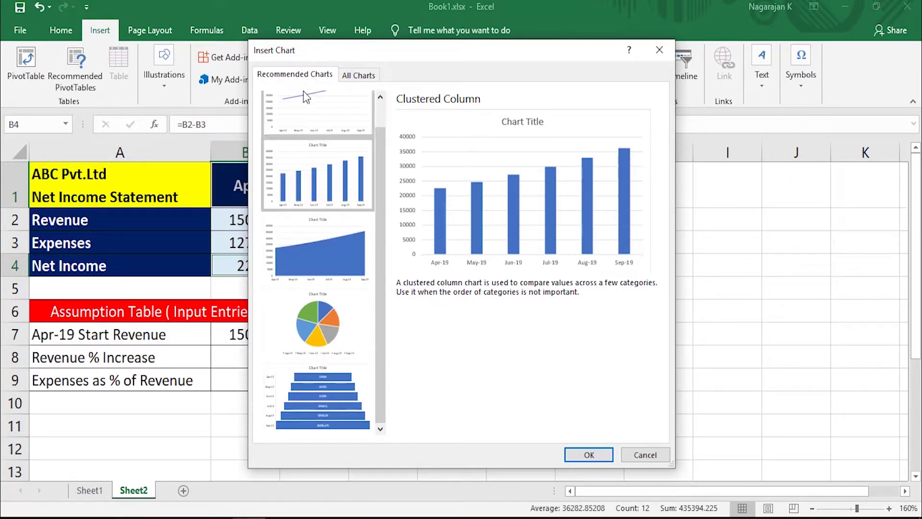
{"action": "scroll", "coordinate": [384, 379], "scroll_direction": "up", "scroll_amount": 2}
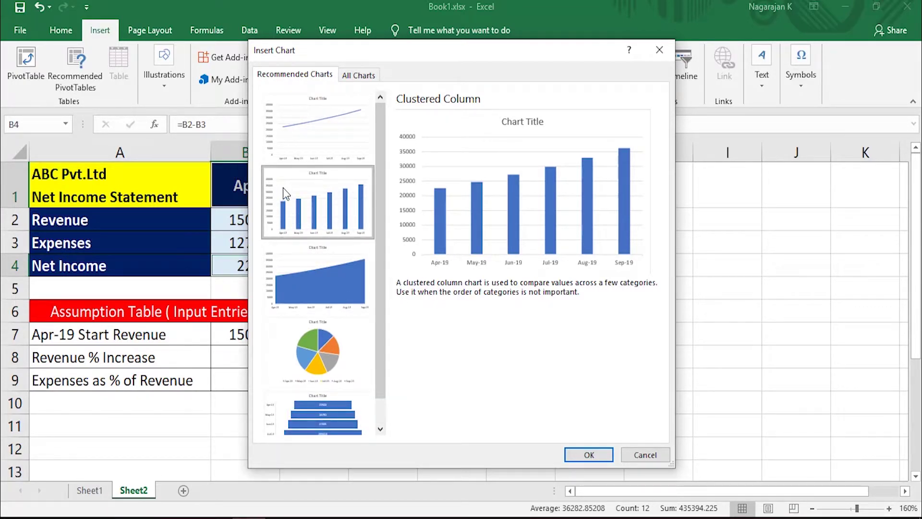
{"action": "left_click", "coordinate": [590, 455]}
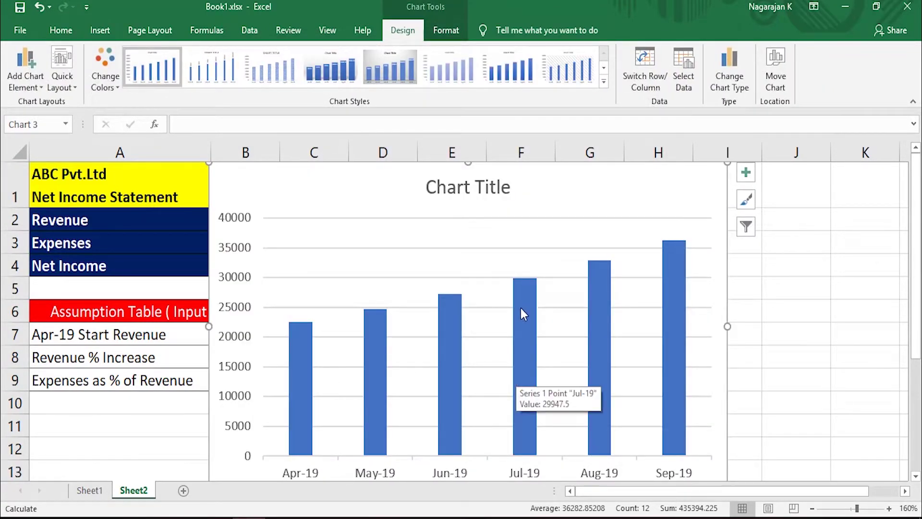
{"action": "key", "text": "ctrl+z"}
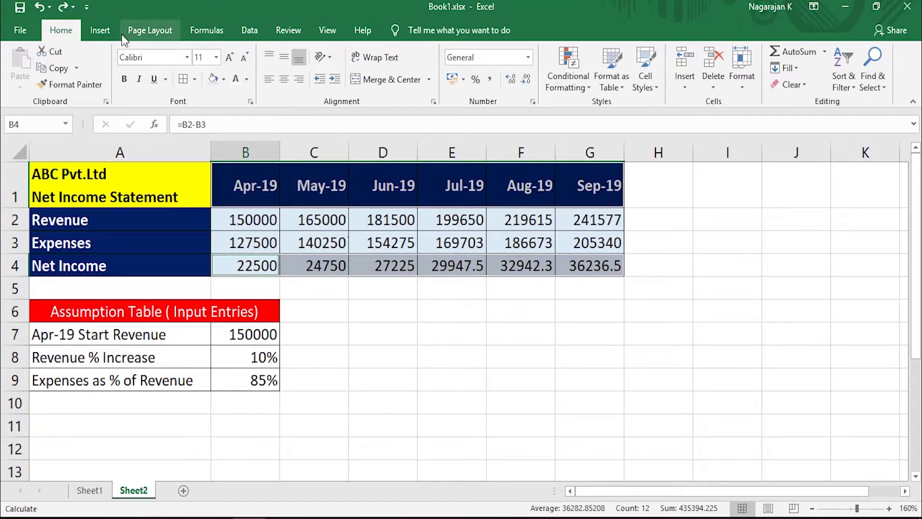
Insert a 2-D Clustered Column chart of Net Income for Apr-19 to Sep-19
{"action": "left_click", "coordinate": [100, 30]}
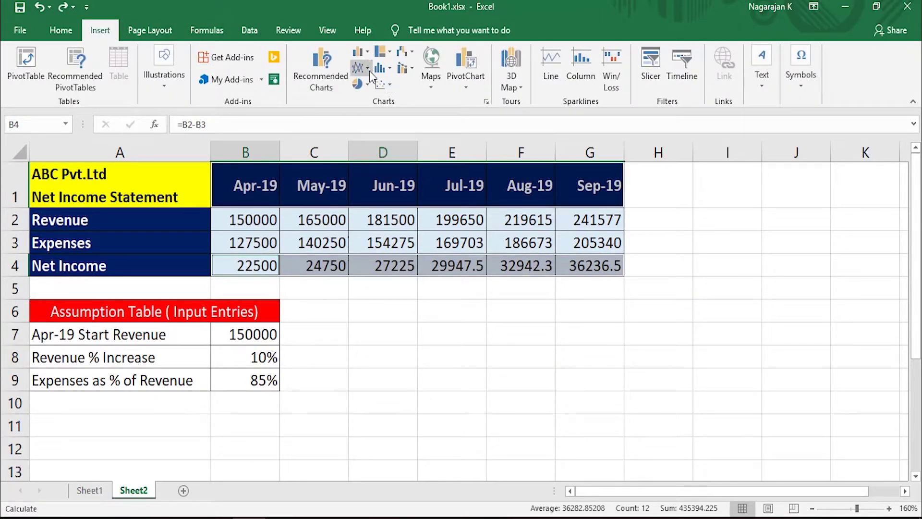
{"action": "left_click", "coordinate": [368, 53]}
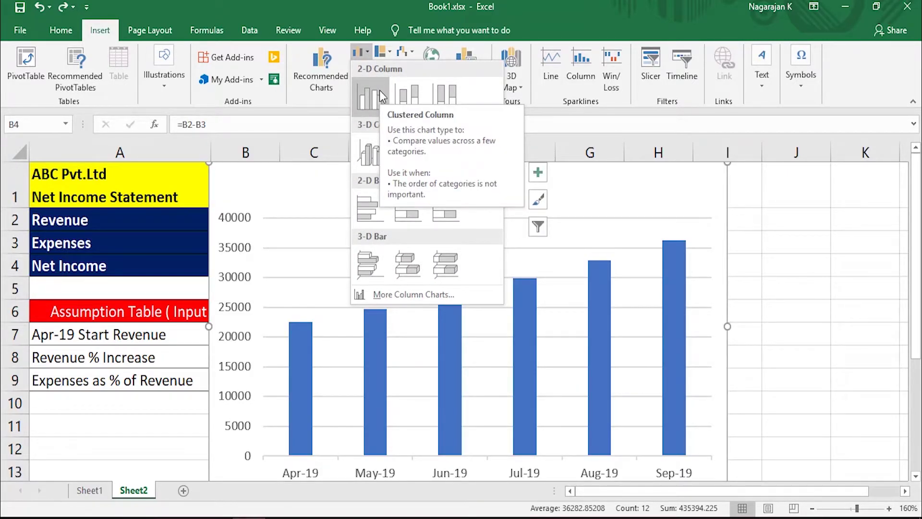
{"action": "left_click", "coordinate": [382, 95]}
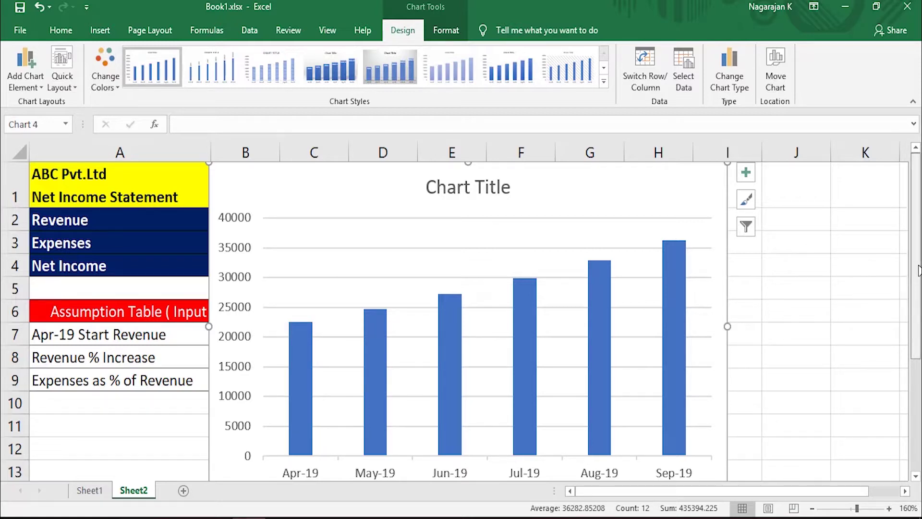
Move the chart below the statement, aligning its top with row 7
{"action": "left_click_drag", "start_coordinate": [308, 181], "coordinate": [366, 263]}
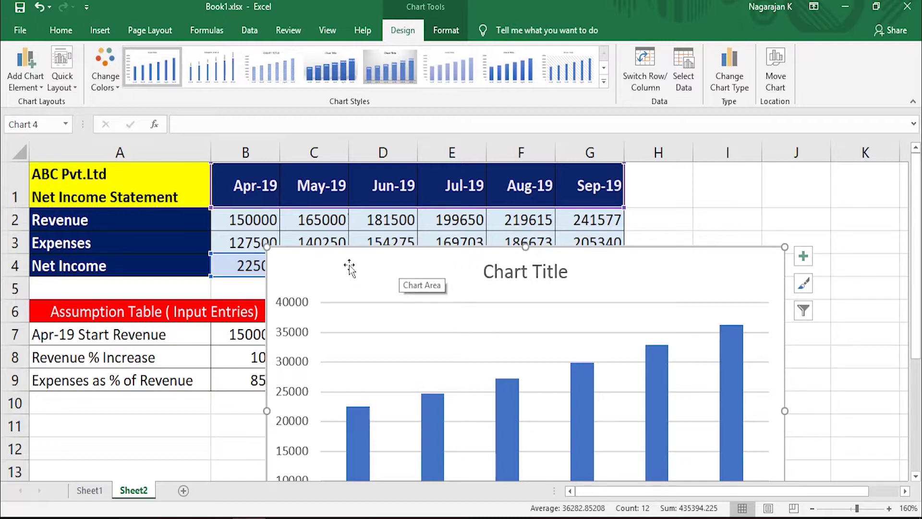
{"action": "left_click_drag", "start_coordinate": [350, 268], "coordinate": [420, 333]}
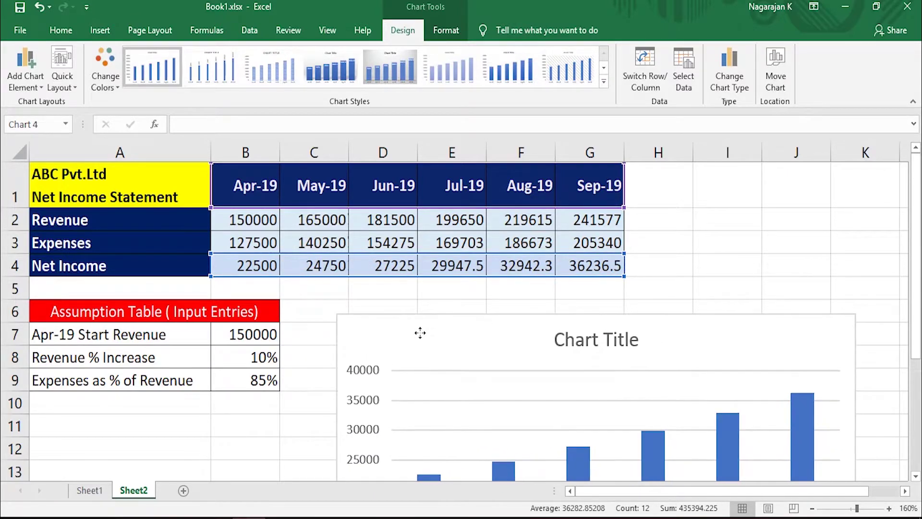
{"action": "left_click_drag", "start_coordinate": [916, 202], "coordinate": [916, 247]}
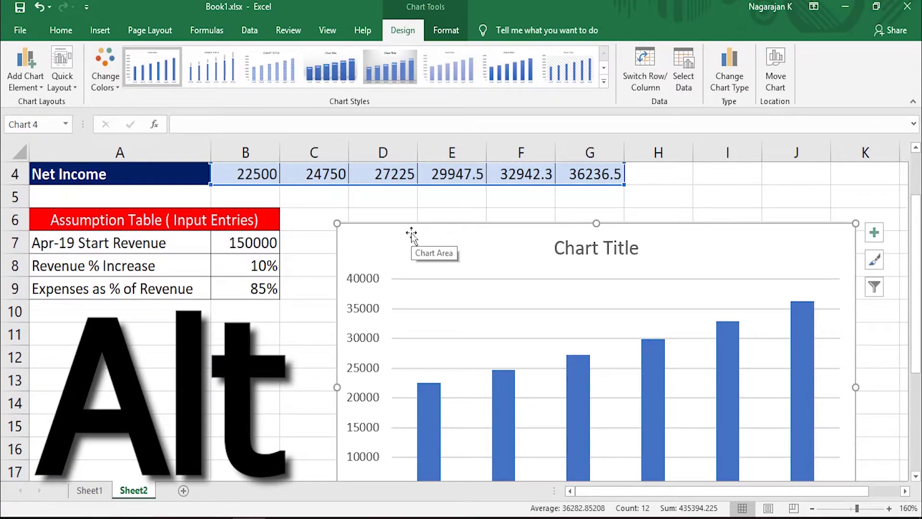
{"action": "left_click_drag", "start_coordinate": [411, 234], "coordinate": [426, 228]}
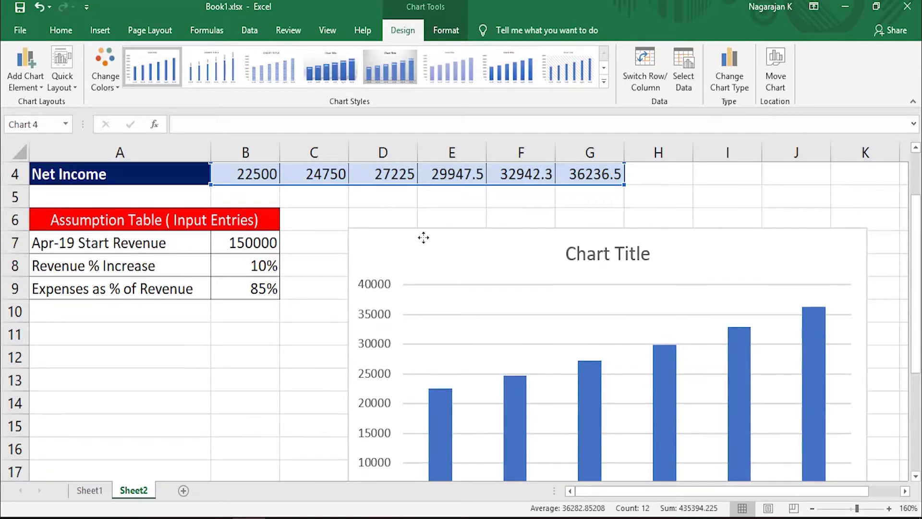
{"action": "mouse_move", "coordinate": [427, 228]}
{"action": "left_mouse_down"}
{"action": "mouse_move", "coordinate": [423, 241]}
{"action": "mouse_move", "coordinate": [393, 258]}
{"action": "mouse_move", "coordinate": [387, 299]}
{"action": "mouse_move", "coordinate": [312, 310]}
{"action": "mouse_move", "coordinate": [284, 335]}
{"action": "mouse_move", "coordinate": [108, 342]}
{"action": "mouse_move", "coordinate": [353, 331]}
{"action": "mouse_move", "coordinate": [400, 222]}
{"action": "mouse_move", "coordinate": [422, 222]}
{"action": "left_mouse_up"}
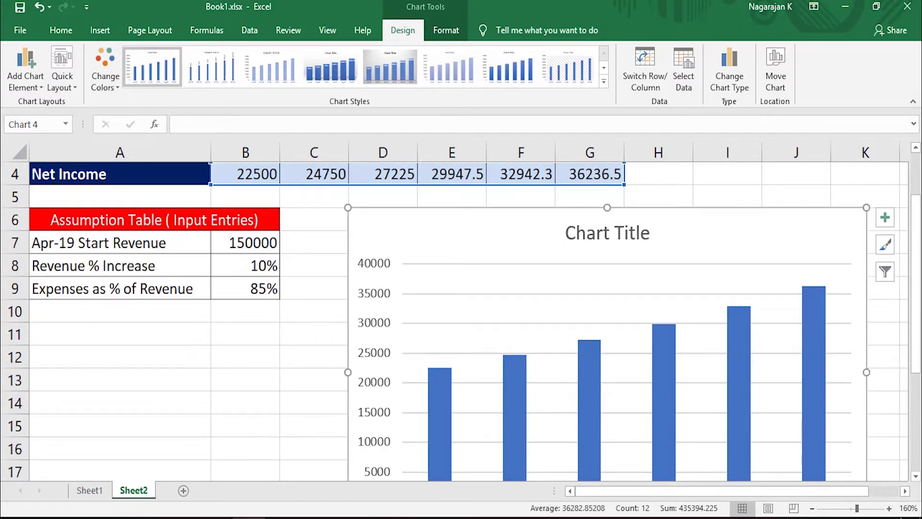
{"action": "left_click_drag", "start_coordinate": [916, 259], "coordinate": [916, 308]}
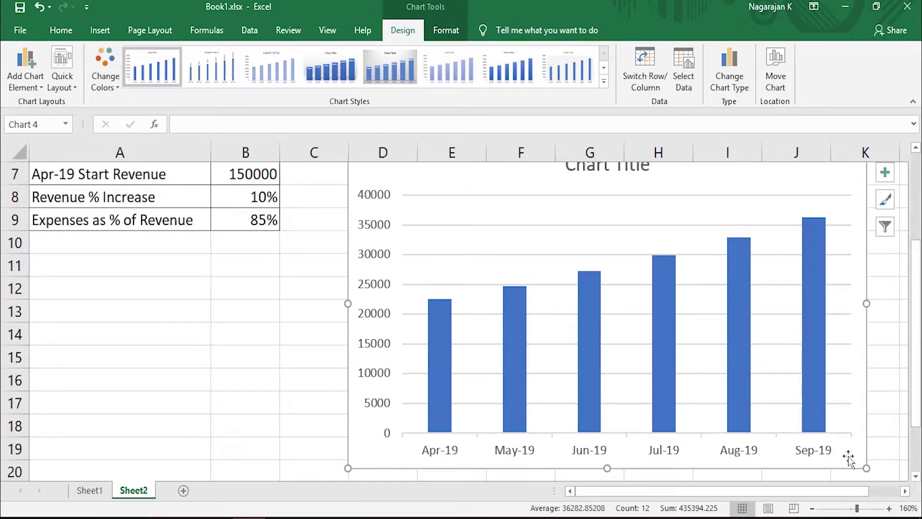
Shrink the chart from its lower-right corner to sit beside the assumption table
{"action": "left_click_drag", "start_coordinate": [866, 468], "coordinate": [781, 373]}
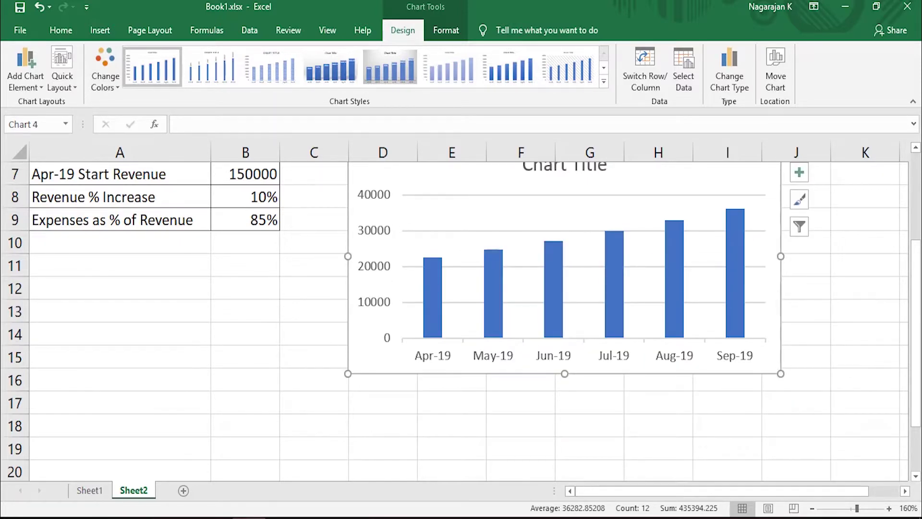
{"action": "mouse_move", "coordinate": [917, 312]}
{"action": "left_mouse_down"}
{"action": "mouse_move", "coordinate": [918, 226]}
{"action": "mouse_move", "coordinate": [917, 257]}
{"action": "left_mouse_up"}
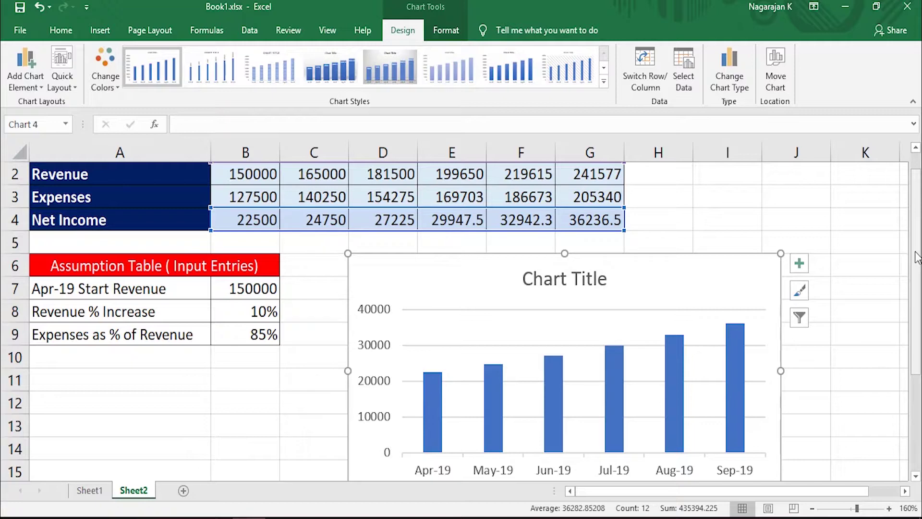
{"action": "left_click_drag", "start_coordinate": [917, 257], "coordinate": [917, 226]}
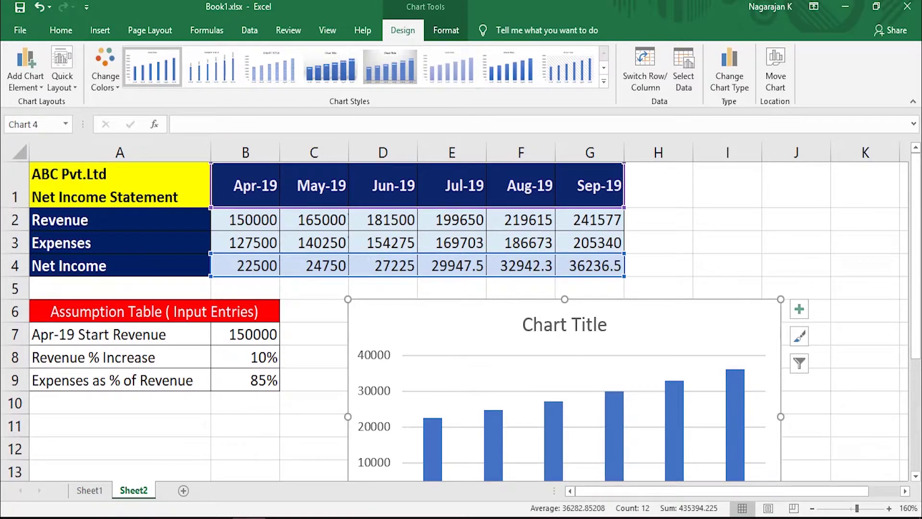
{"action": "left_click_drag", "start_coordinate": [916, 255], "coordinate": [917, 288]}
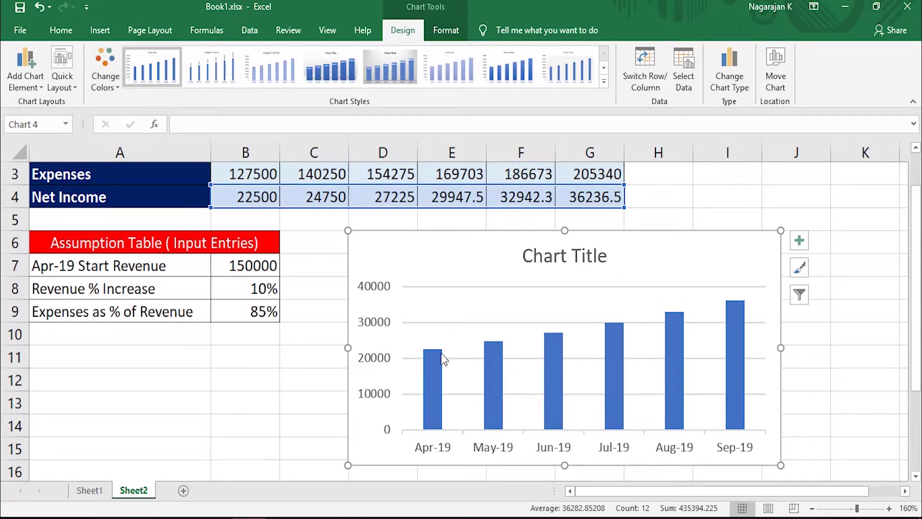
Remove the chart's gridlines and add Outside End data labels to every bar
{"action": "left_click", "coordinate": [804, 243]}
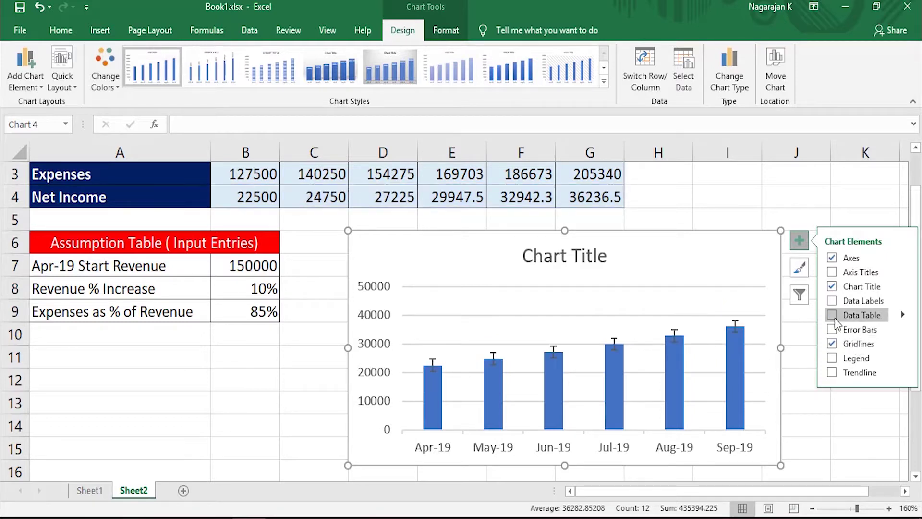
{"action": "left_click", "coordinate": [832, 259]}
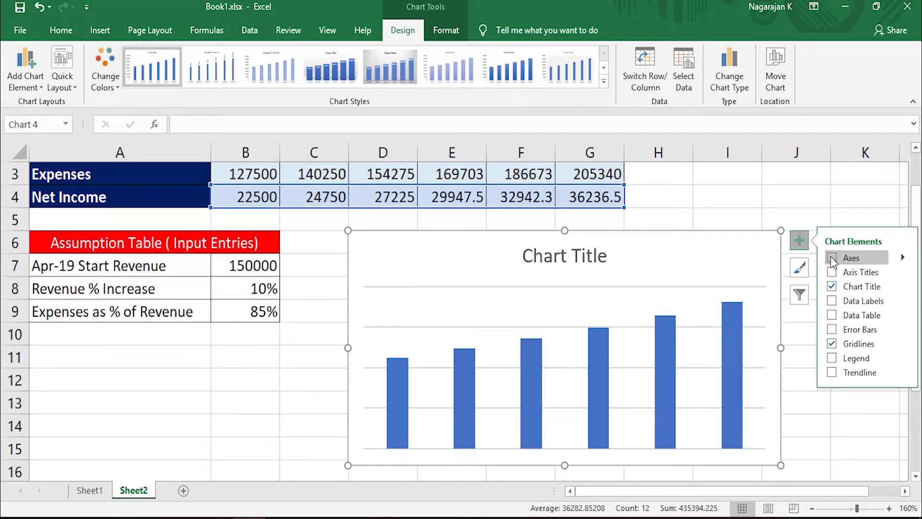
{"action": "left_click", "coordinate": [831, 259]}
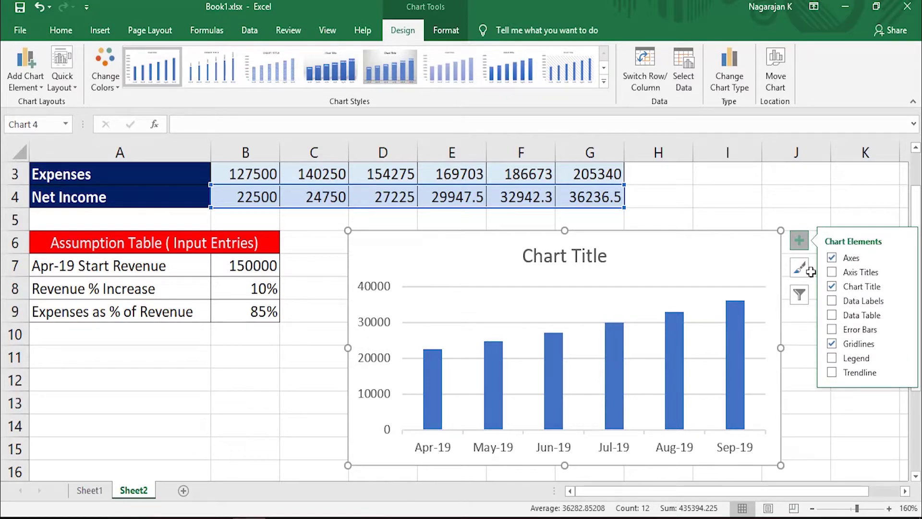
{"action": "left_click", "coordinate": [832, 344]}
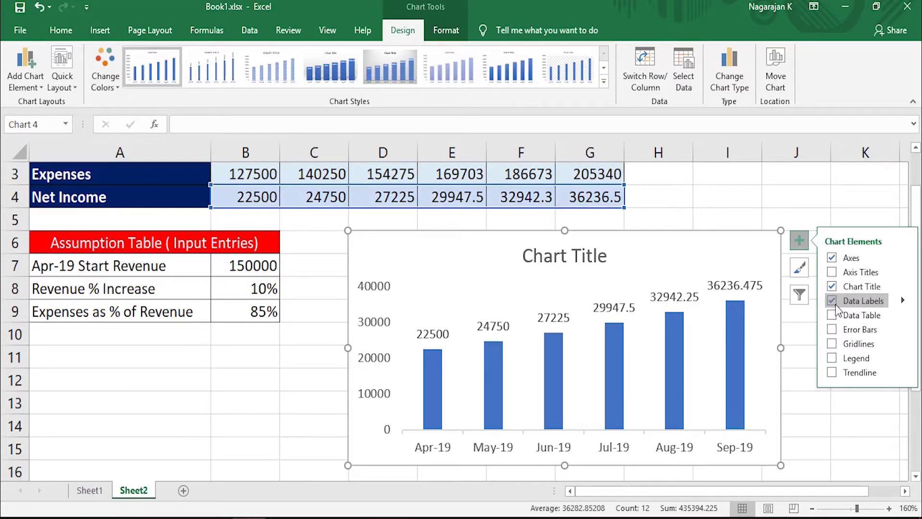
{"action": "left_click", "coordinate": [833, 302]}
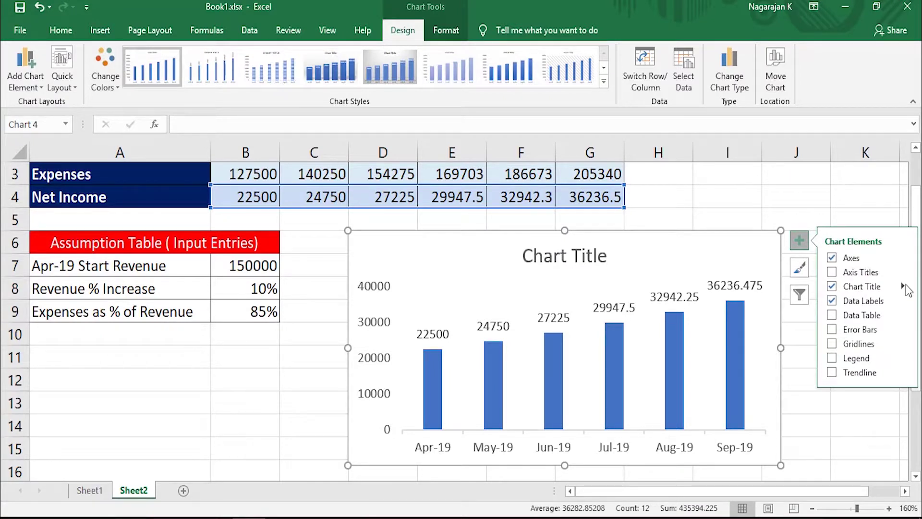
{"action": "left_click", "coordinate": [905, 302]}
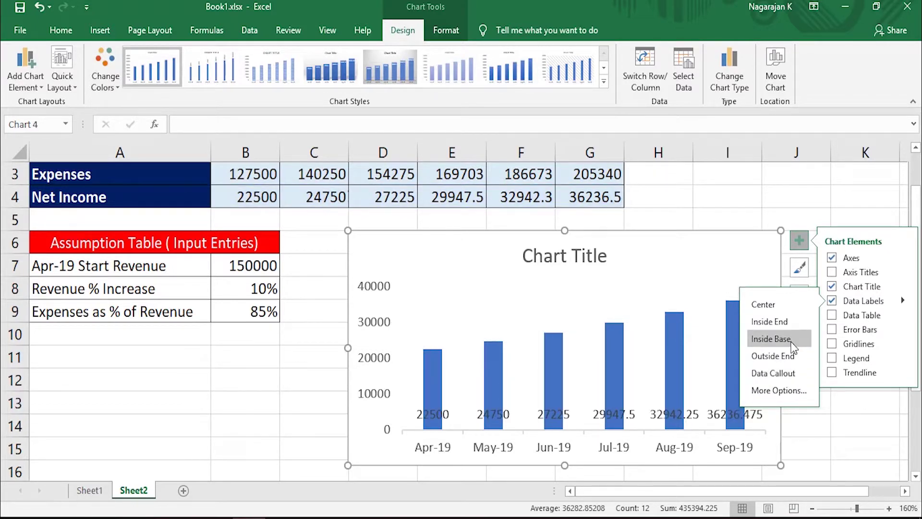
{"action": "left_click", "coordinate": [791, 362]}
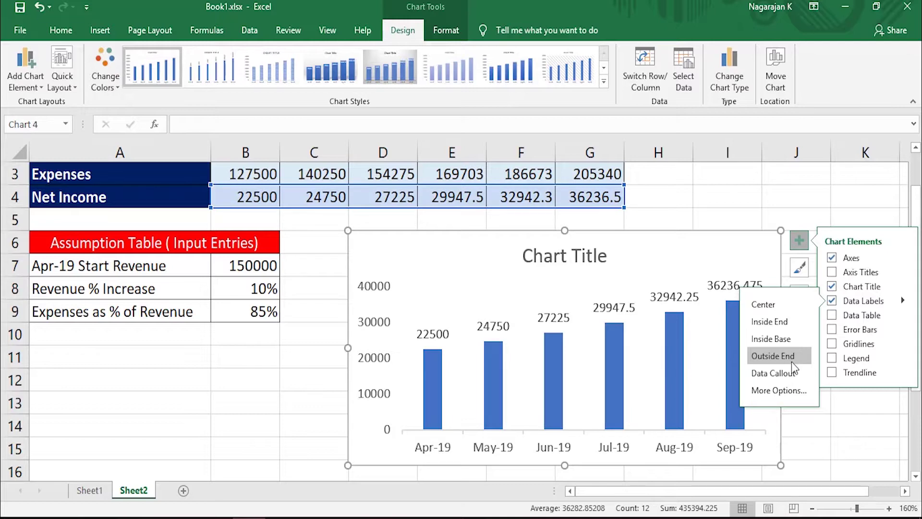
Delete the vertical value axis from the Net Income chart
{"action": "left_click", "coordinate": [852, 196]}
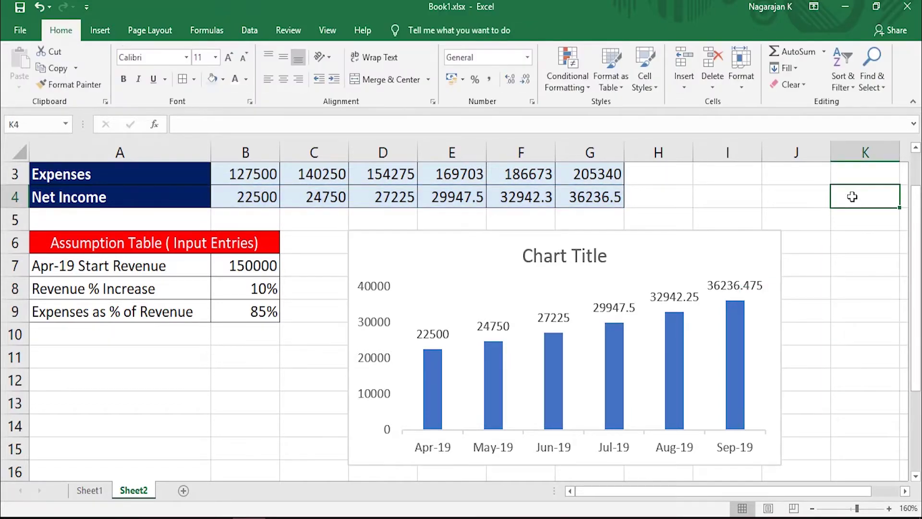
{"action": "left_click", "coordinate": [735, 252]}
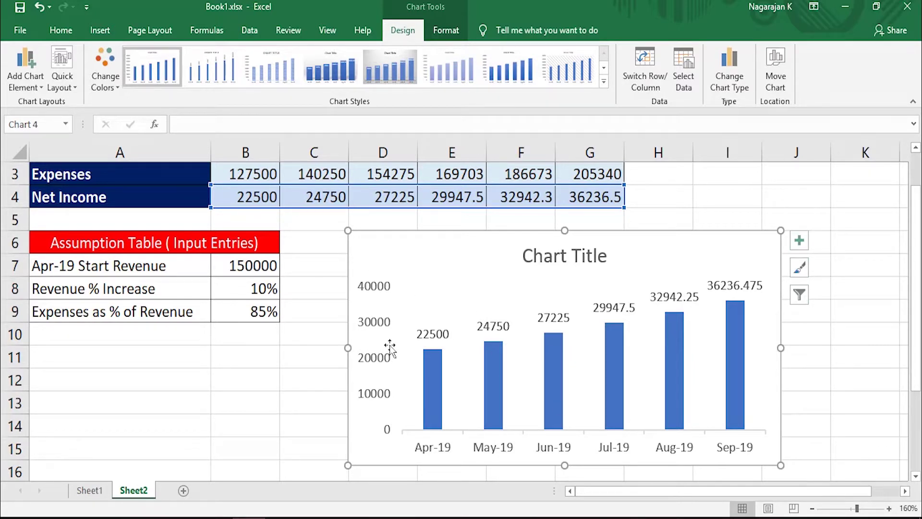
{"action": "left_click", "coordinate": [376, 290]}
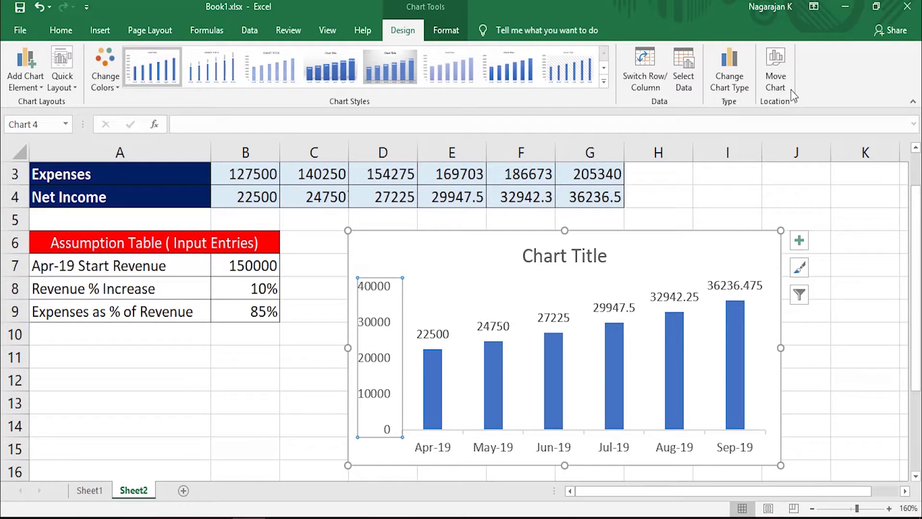
{"action": "key", "text": "Delete"}
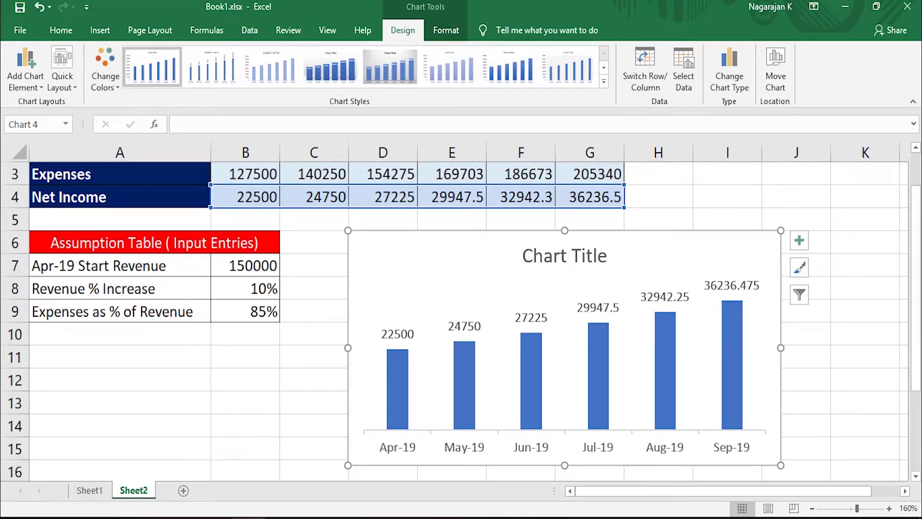
{"action": "left_click_drag", "start_coordinate": [918, 364], "coordinate": [918, 332]}
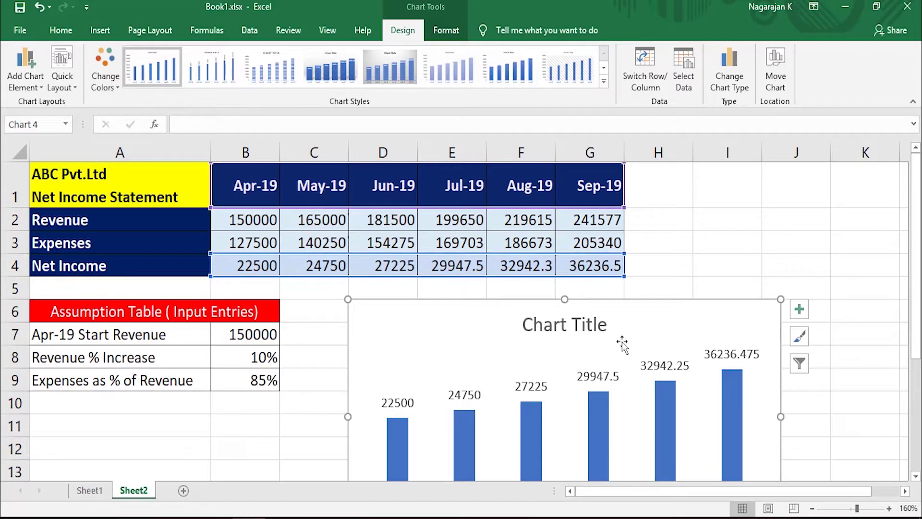
Link the chart title to cell A1 with the formula =A1
{"action": "left_click", "coordinate": [562, 326]}
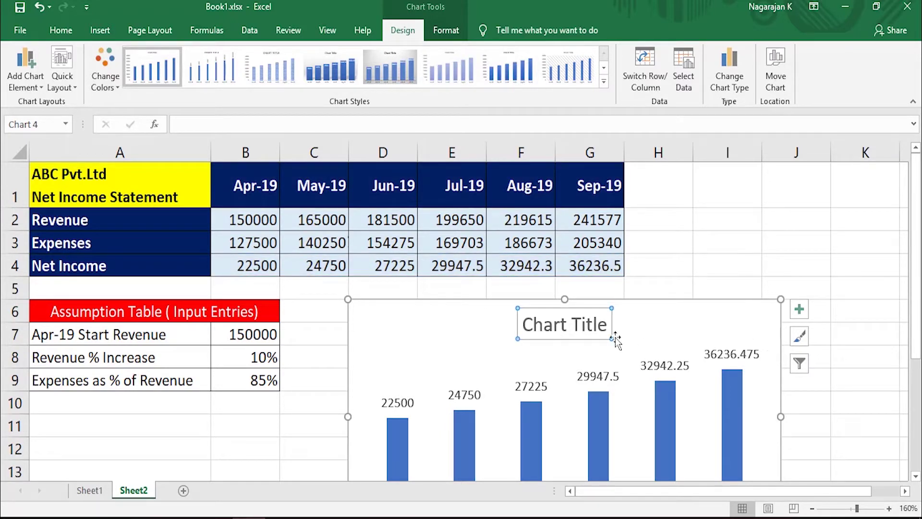
{"action": "left_click", "coordinate": [554, 325]}
{"action": "left_click", "coordinate": [580, 307]}
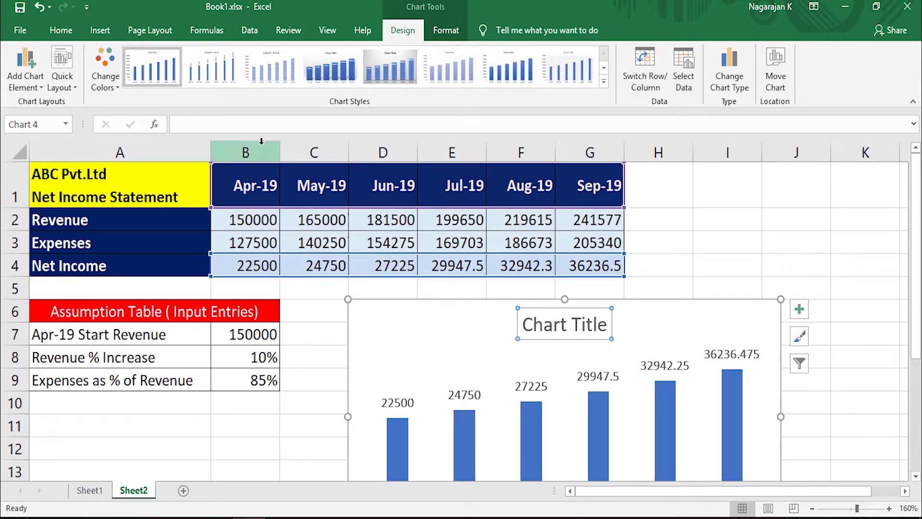
{"action": "left_click", "coordinate": [262, 123]}
{"action": "type", "text": "="}
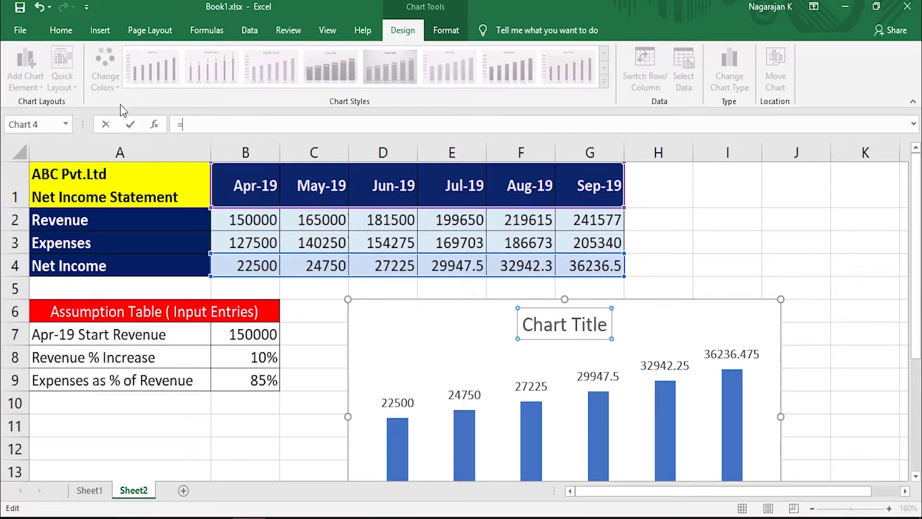
{"action": "left_click", "coordinate": [105, 188]}
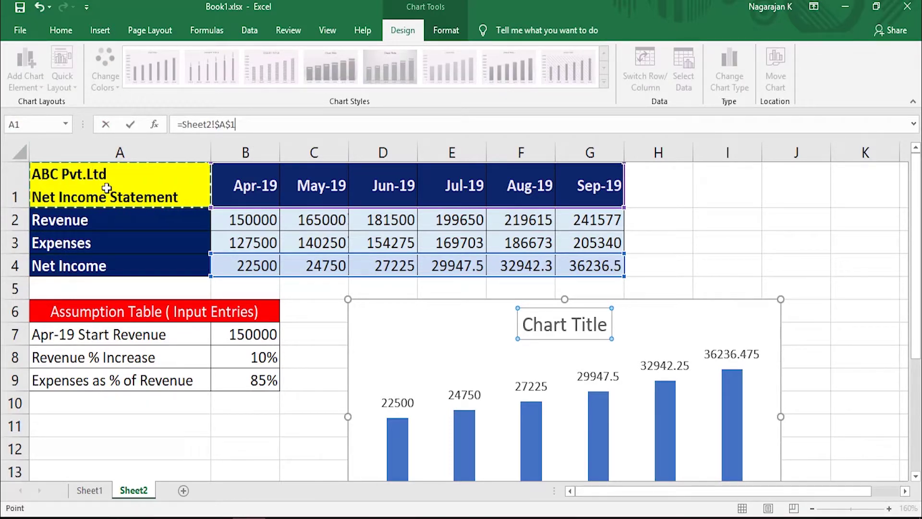
{"action": "key", "text": "Return"}
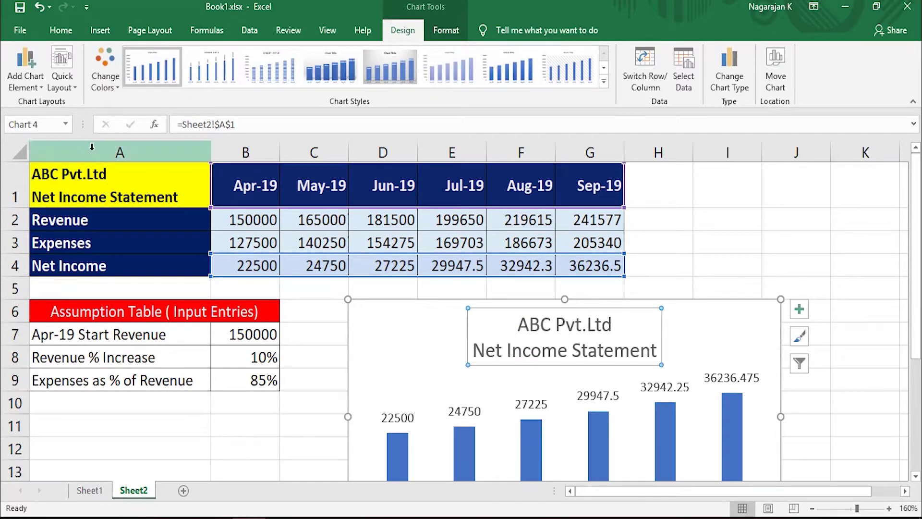
Remove the trailing space after Ltd in cell A1's company name
{"action": "double_click", "coordinate": [120, 174]}
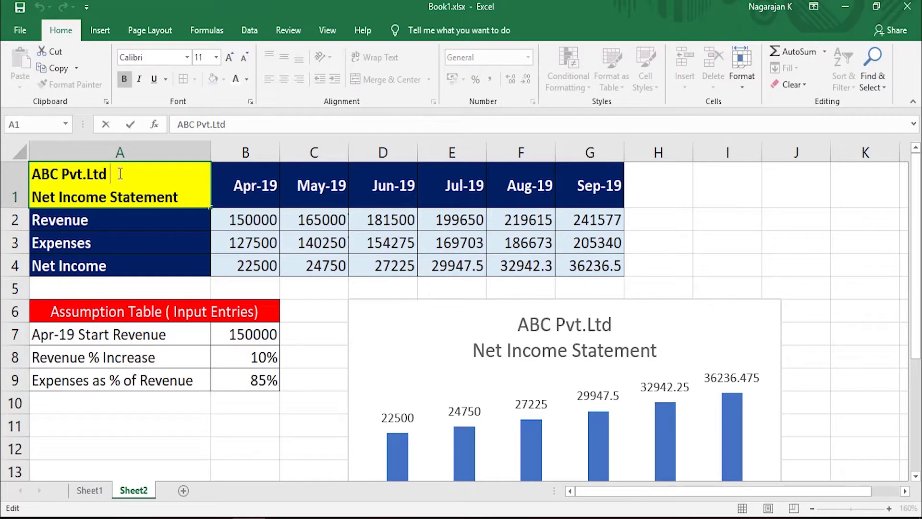
{"action": "key", "text": "BackSpace"}
{"action": "type", "text": ".,"}
{"action": "key", "text": "Return"}
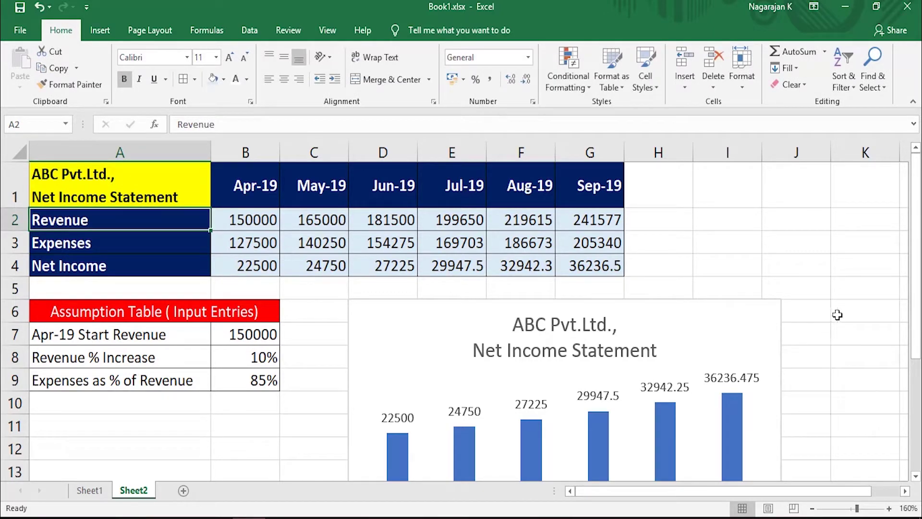
{"action": "left_click", "coordinate": [837, 314]}
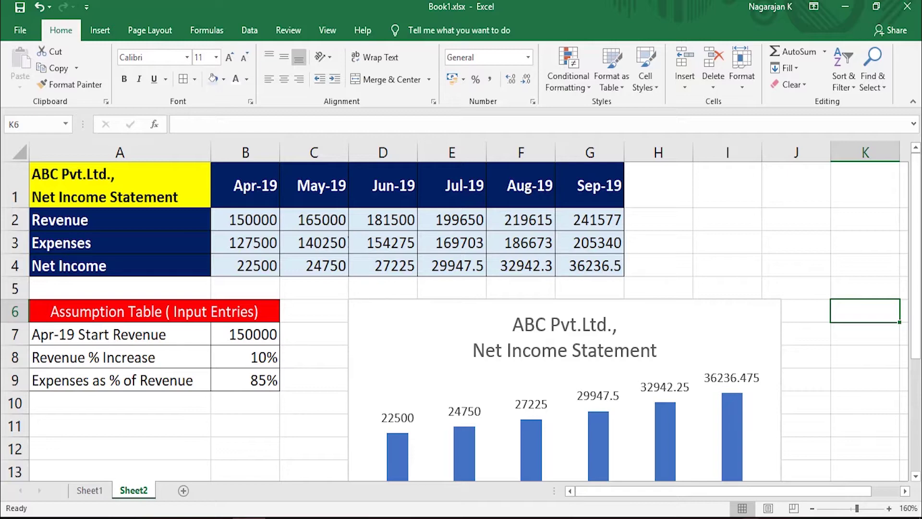
Set the revenue increase in B8 to 5% and expenses in B9 to 75%
{"action": "left_click_drag", "start_coordinate": [919, 294], "coordinate": [915, 294]}
{"action": "left_click", "coordinate": [259, 357]}
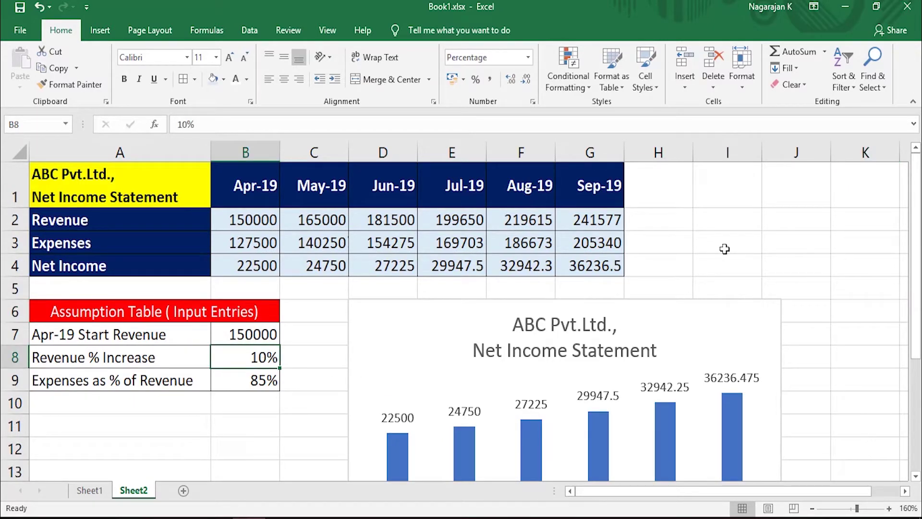
{"action": "type", "text": "5"}
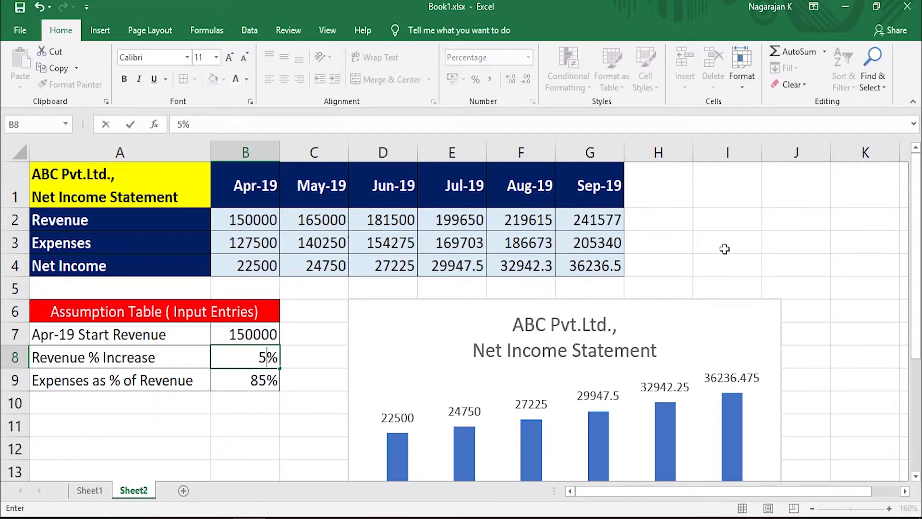
{"action": "key", "text": "Return"}
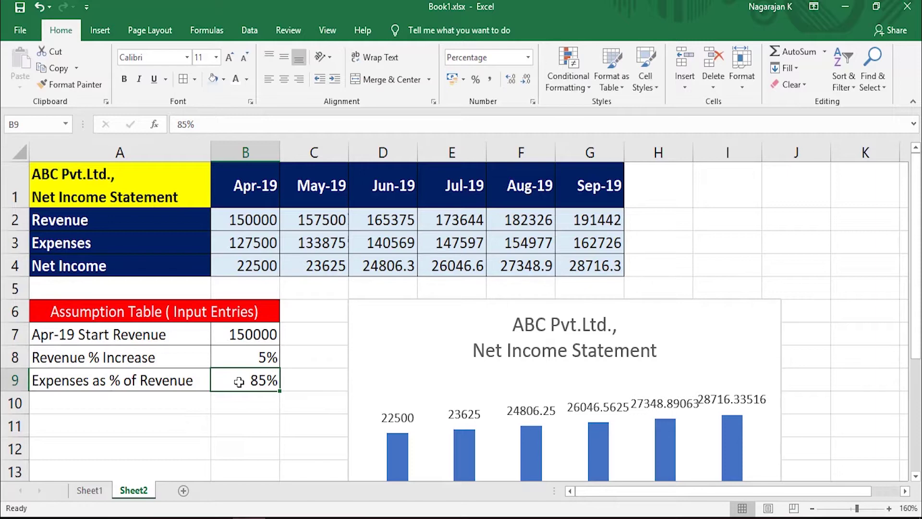
{"action": "type", "text": "75"}
{"action": "key", "text": "Return"}
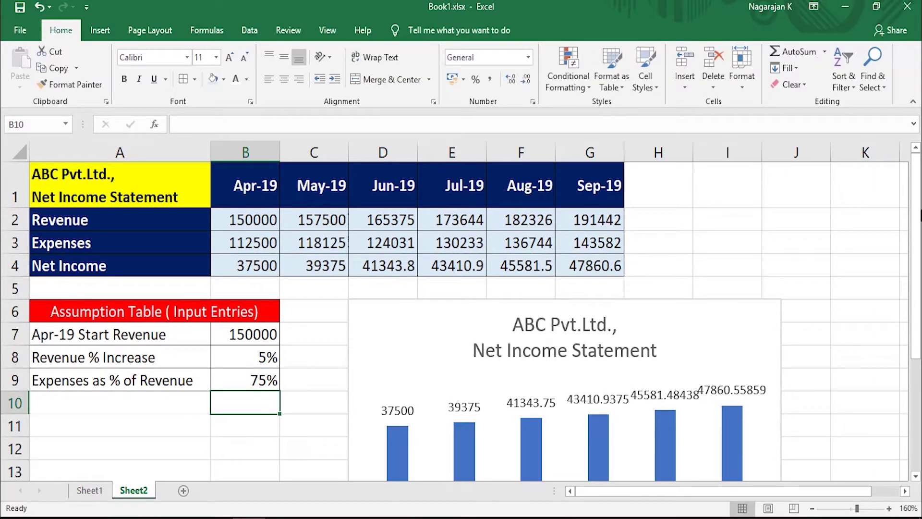
Append '( in Rs.)' to the Revenue label in cell A2
{"action": "mouse_move", "coordinate": [915, 240]}
{"action": "left_mouse_down"}
{"action": "mouse_move", "coordinate": [915, 300]}
{"action": "mouse_move", "coordinate": [915, 240]}
{"action": "left_mouse_up"}
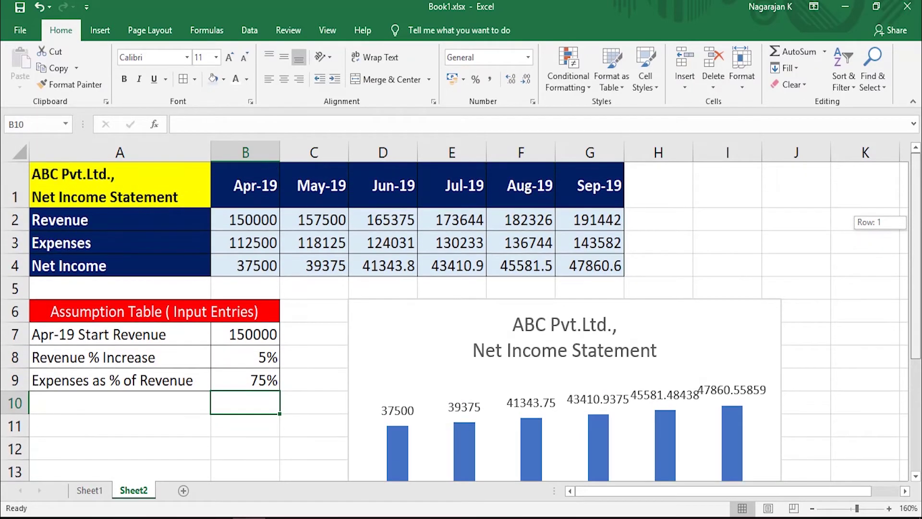
{"action": "left_click_drag", "start_coordinate": [915, 241], "coordinate": [915, 240]}
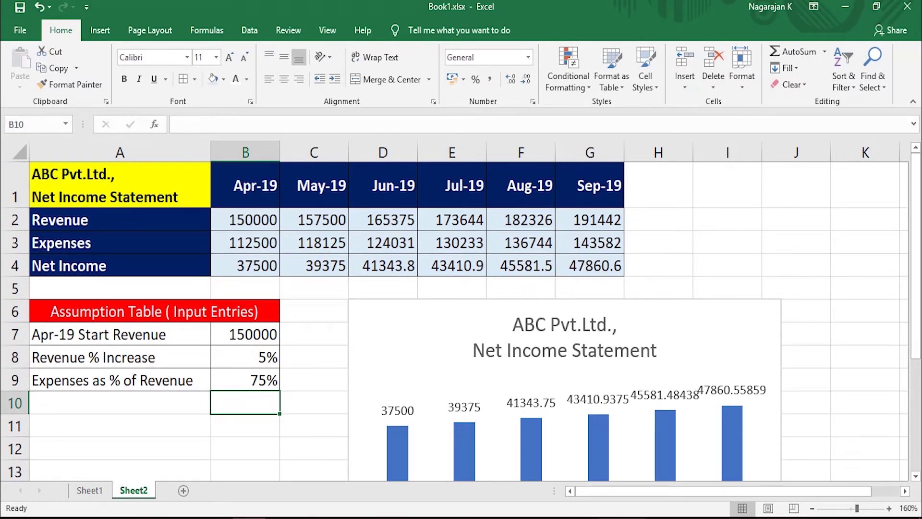
{"action": "mouse_move", "coordinate": [255, 220]}
{"action": "left_mouse_down"}
{"action": "mouse_move", "coordinate": [335, 265]}
{"action": "mouse_move", "coordinate": [581, 265]}
{"action": "left_mouse_up"}
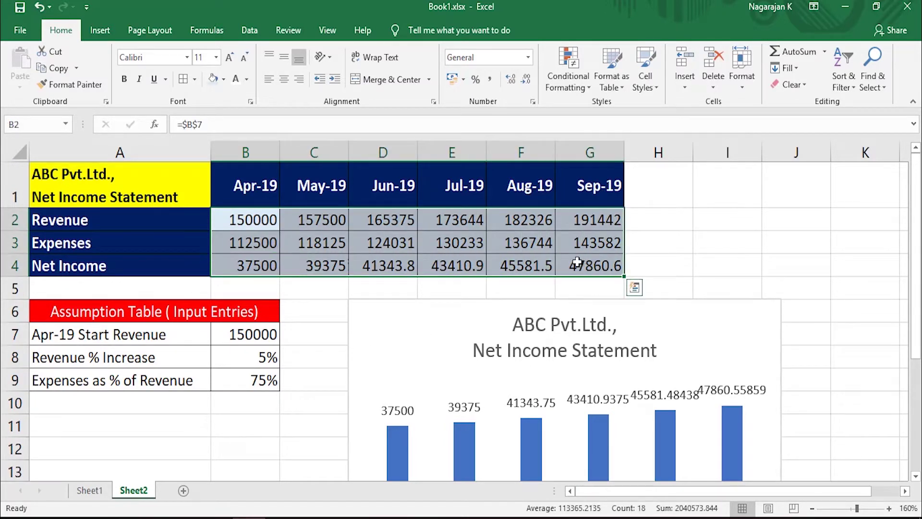
{"action": "double_click", "coordinate": [121, 217]}
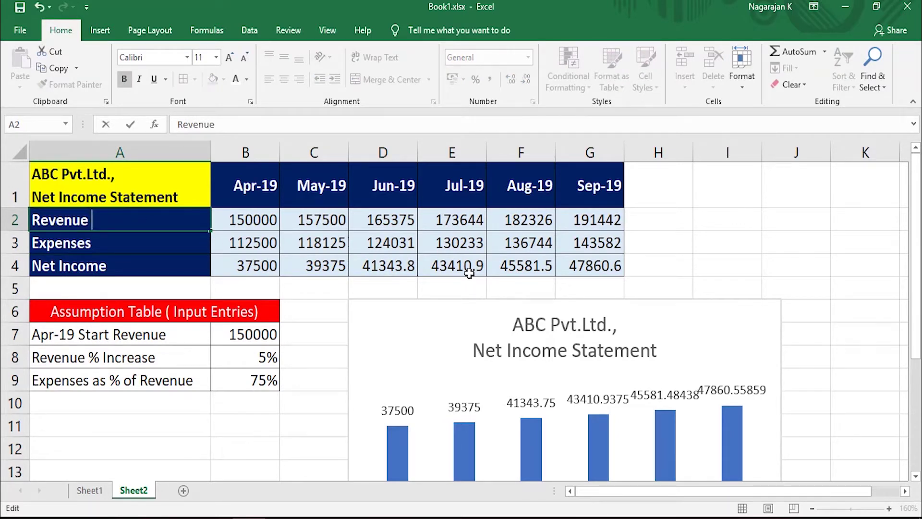
{"action": "type", "text": "( in"}
{"action": "type", "text": " Rs."}
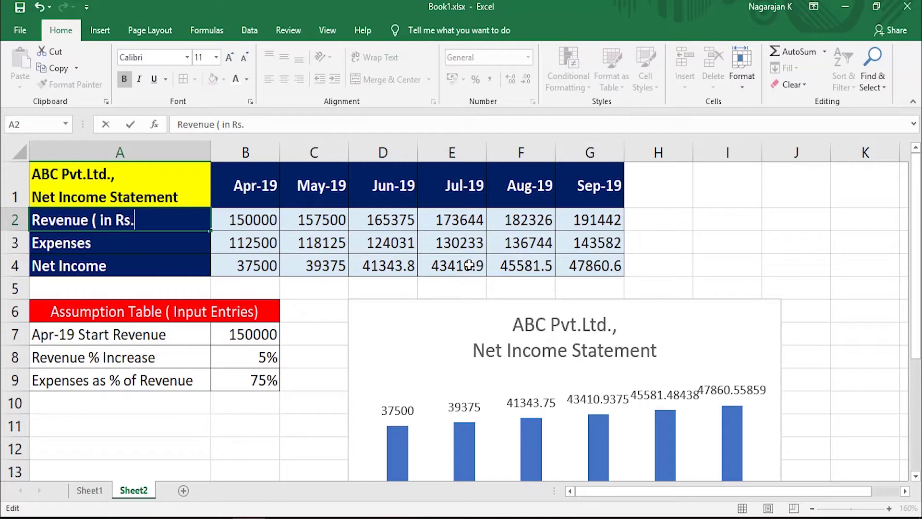
{"action": "type", "text": ")"}
Commit the Revenue label and append '(in Rs.)' to the Expenses and Net Income labels
{"action": "key", "text": "Return"}
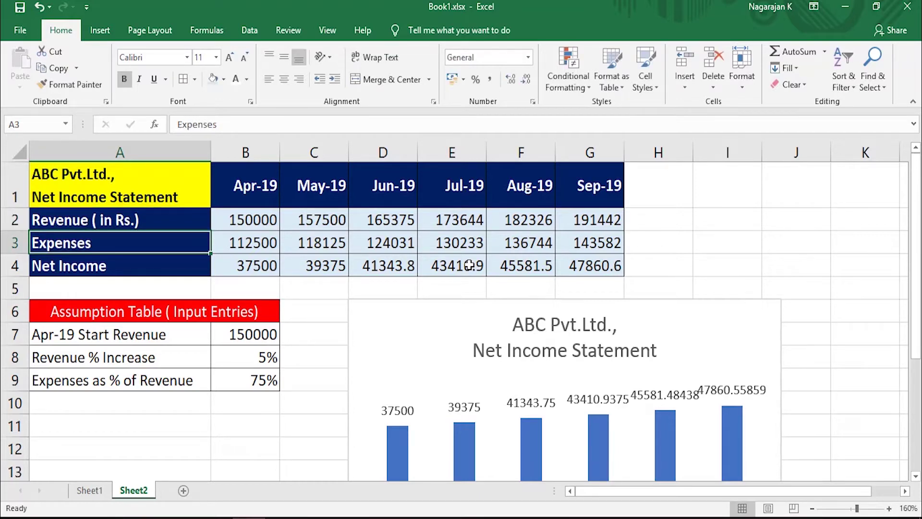
{"action": "key", "text": "F2"}
{"action": "type", "text": "("}
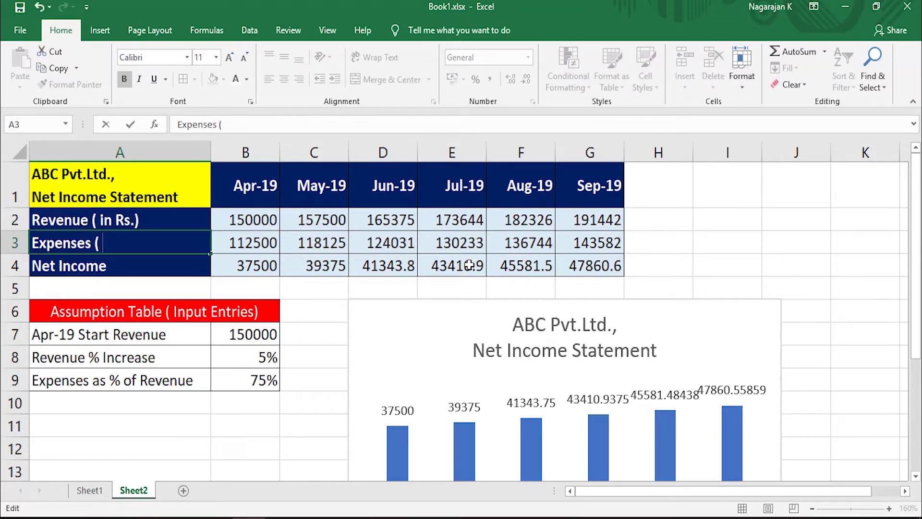
{"action": "type", "text": "in Rs."}
{"action": "type", "text": ")"}
{"action": "key", "text": "Return"}
{"action": "key", "text": "F2"}
{"action": "type", "text": "(in "}
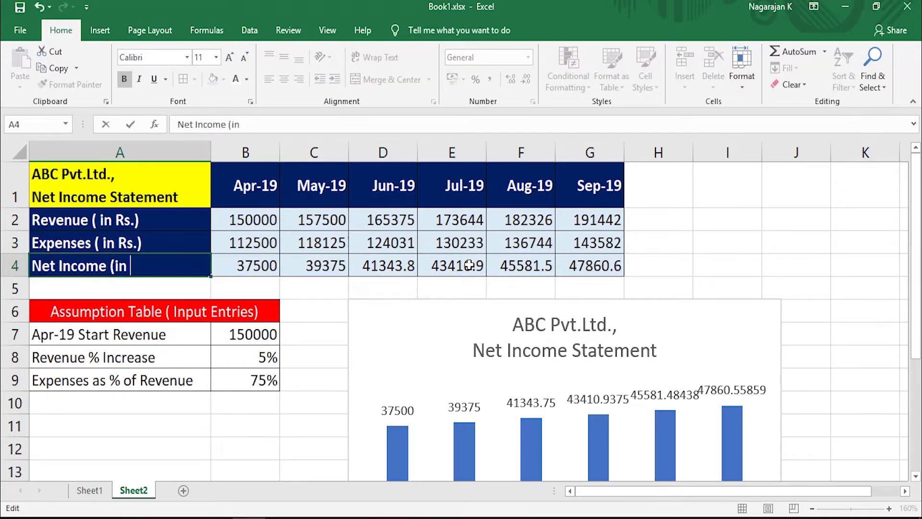
{"action": "type", "text": "Rs."}
{"action": "type", "text": ")"}
{"action": "key", "text": "Return"}
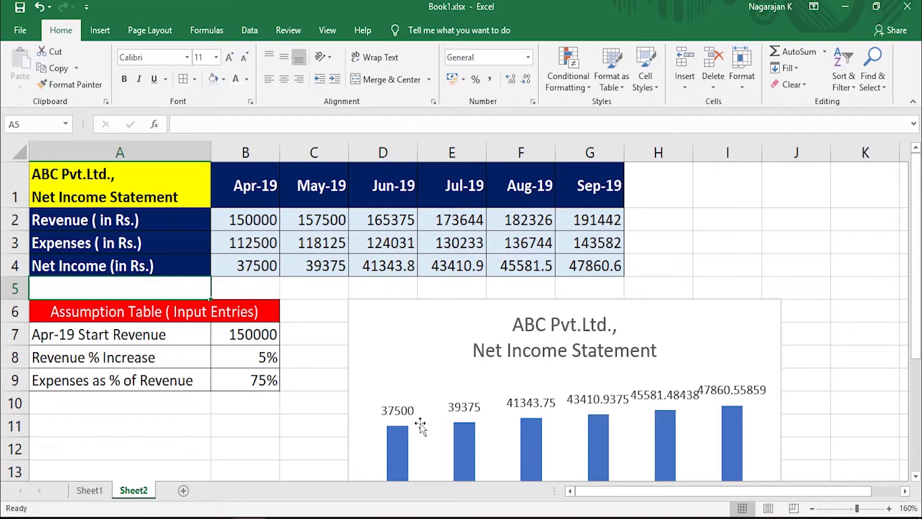
Round the Apr-19 to Sep-19 figures in B2:G4 to whole numbers using Decrease Decimal
{"action": "left_click", "coordinate": [260, 225]}
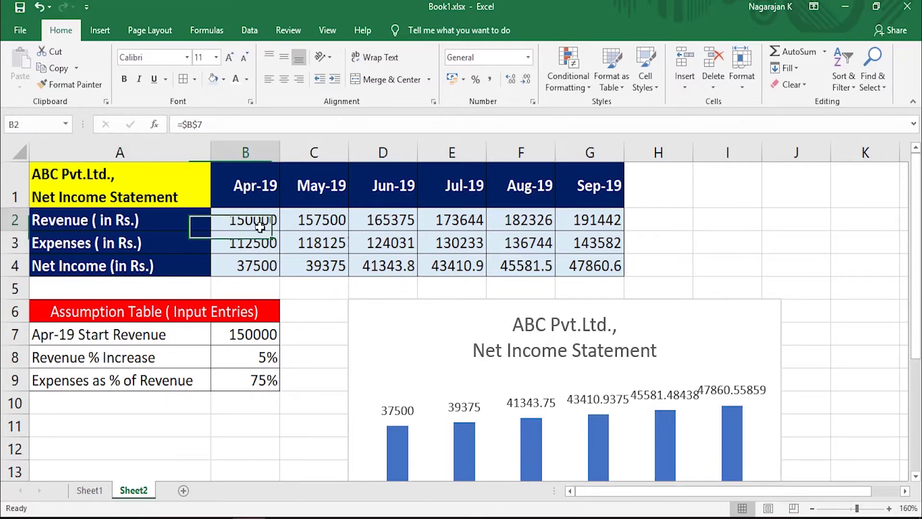
{"action": "left_click_drag", "start_coordinate": [260, 225], "coordinate": [425, 272]}
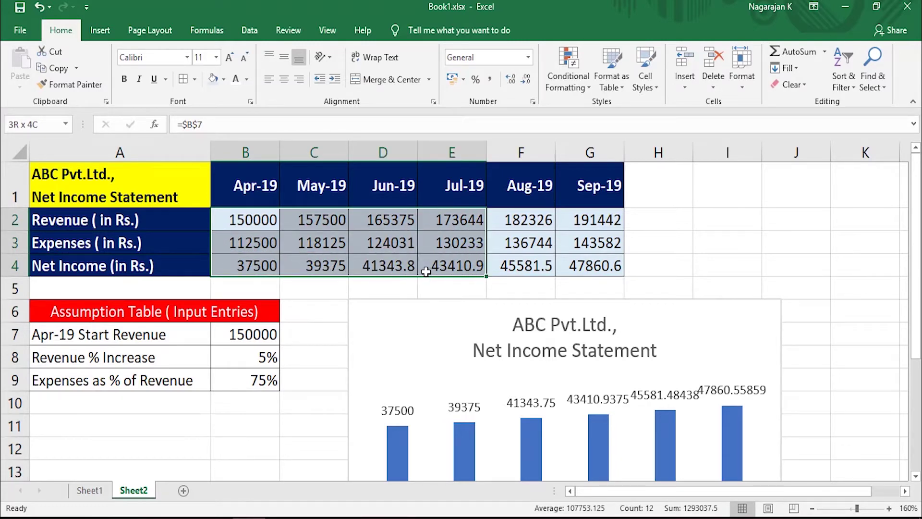
{"action": "left_click_drag", "start_coordinate": [425, 272], "coordinate": [569, 266]}
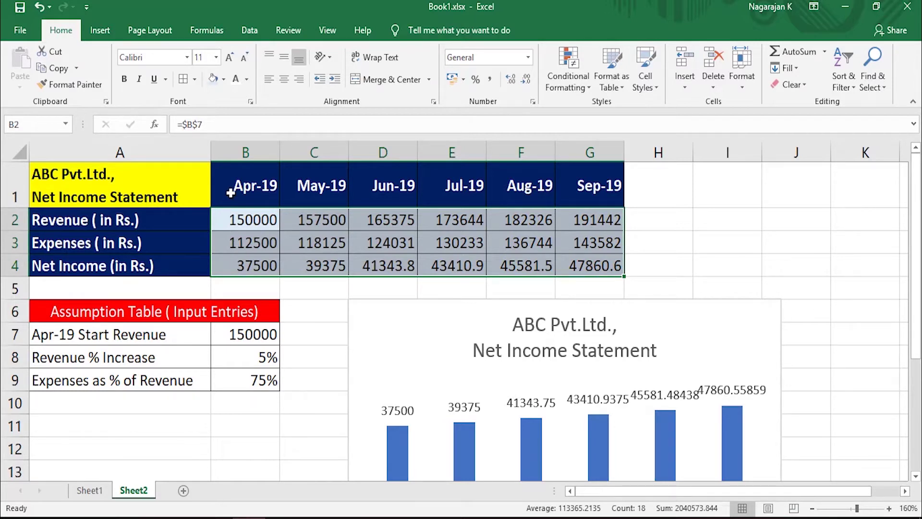
{"action": "left_click", "coordinate": [525, 81]}
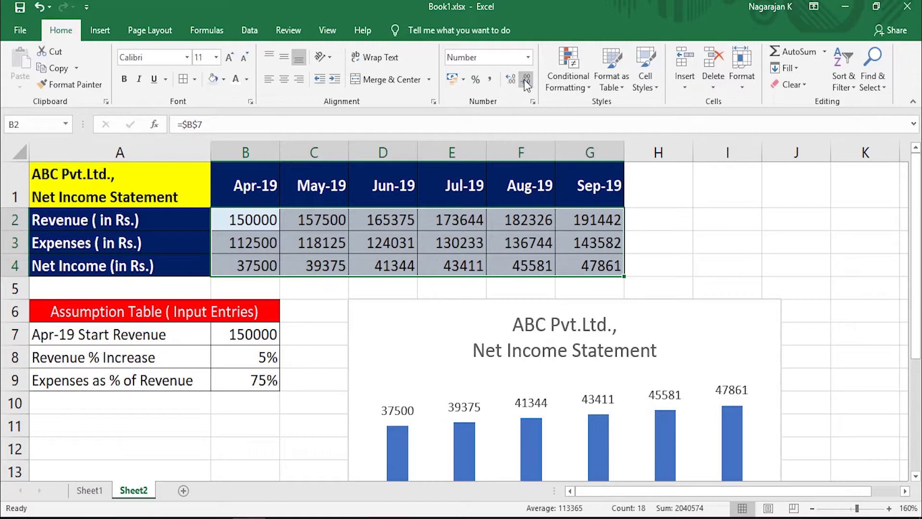
{"action": "left_click", "coordinate": [730, 201]}
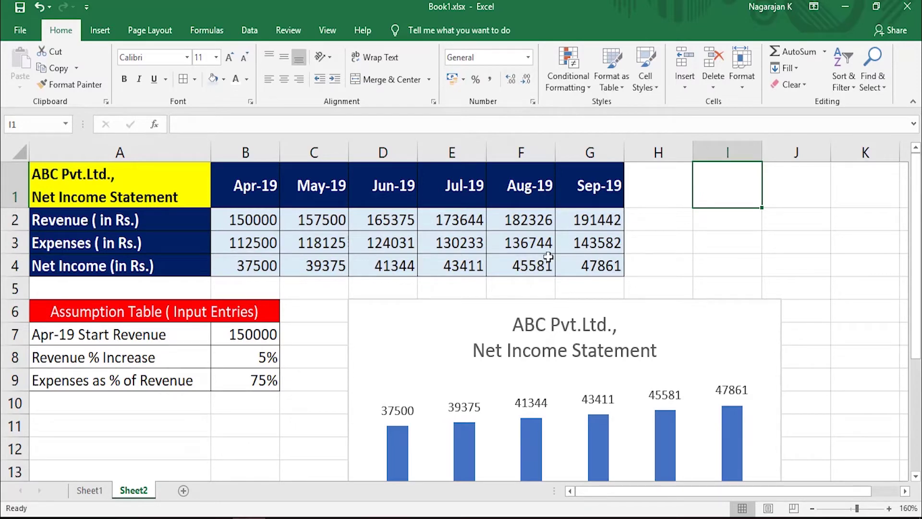
{"action": "left_click_drag", "start_coordinate": [918, 303], "coordinate": [918, 356]}
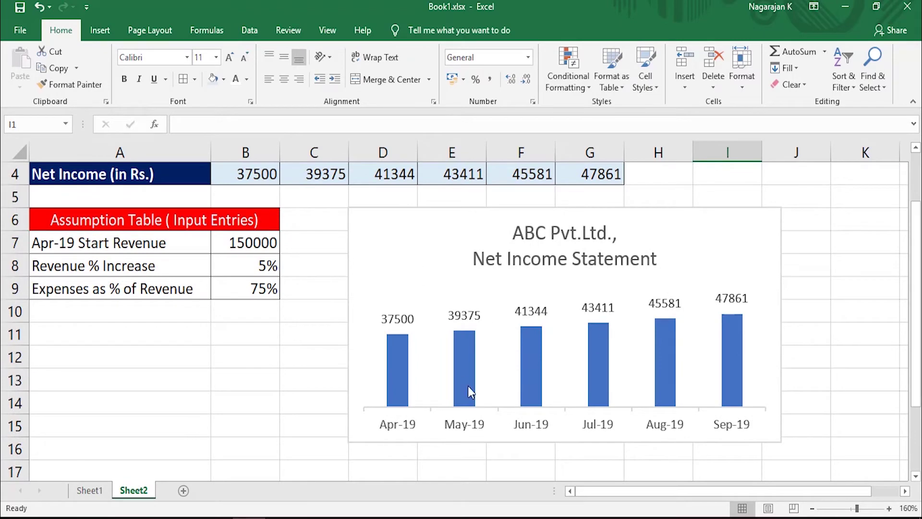
{"action": "scroll", "coordinate": [518, 297], "scroll_direction": "up", "scroll_amount": 1}
{"action": "scroll", "coordinate": [517, 291], "scroll_direction": "down", "scroll_amount": 1}
{"action": "double_click", "coordinate": [517, 290]}
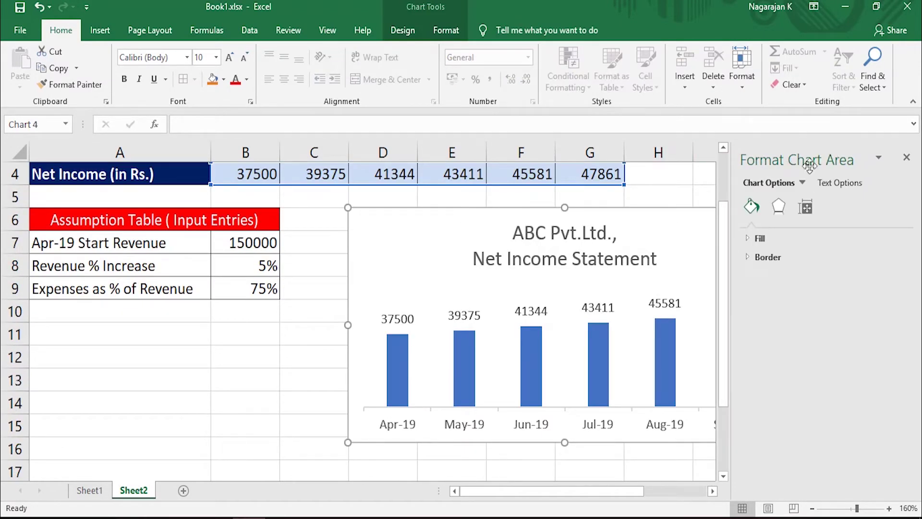
{"action": "left_click", "coordinate": [750, 240]}
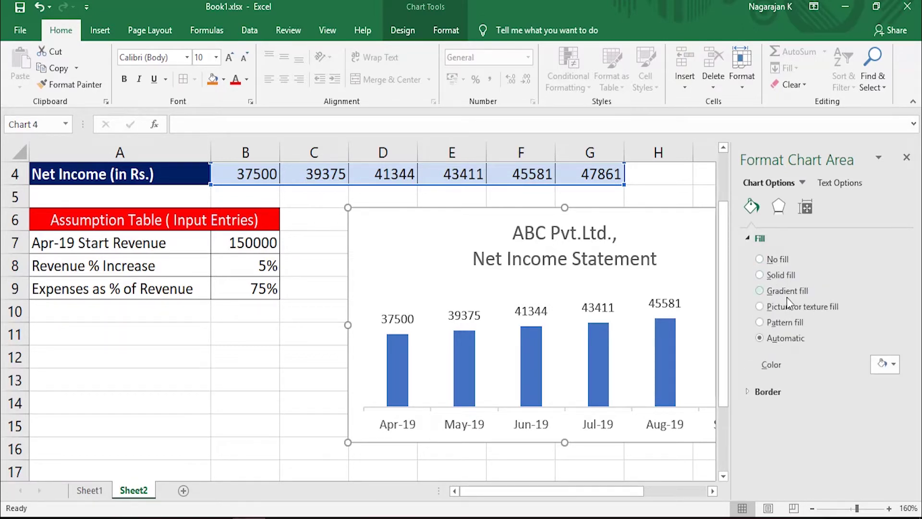
{"action": "left_click", "coordinate": [749, 237]}
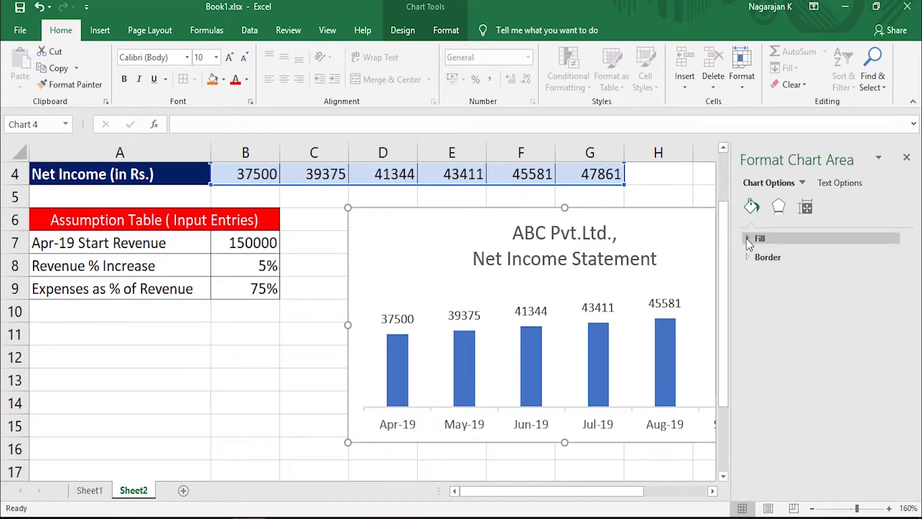
{"action": "left_click", "coordinate": [753, 261]}
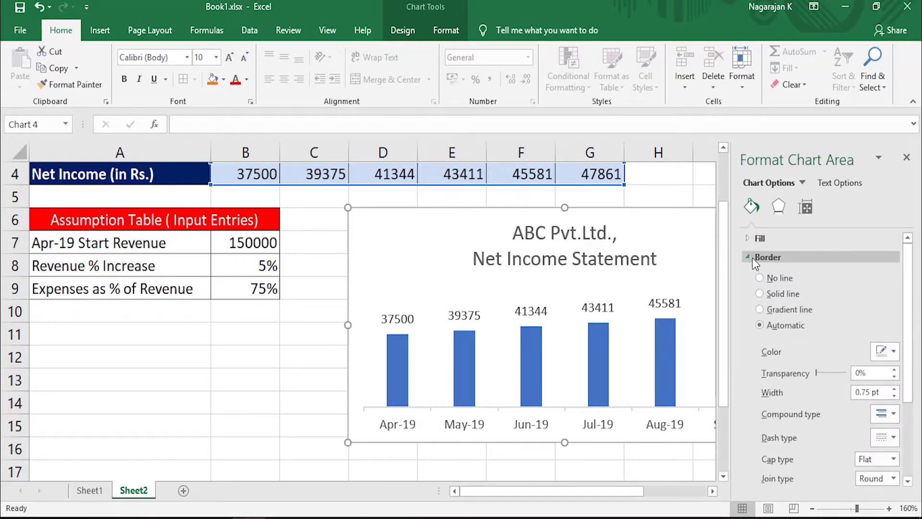
{"action": "left_click", "coordinate": [752, 258]}
{"action": "left_click", "coordinate": [907, 157]}
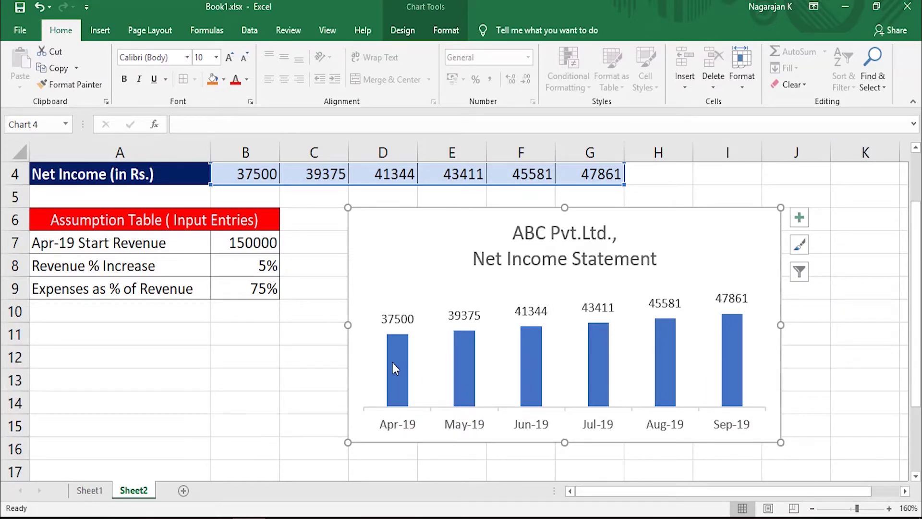
Open the Format Data Series options for the whole Net Income column series
{"action": "mouse_move", "coordinate": [396, 370]}
{"action": "left_click", "coordinate": [401, 367]}
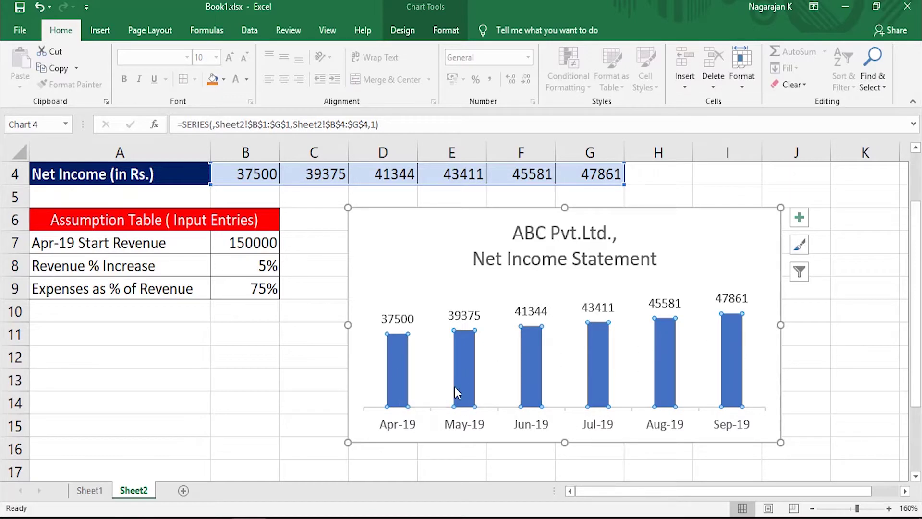
{"action": "left_click", "coordinate": [402, 371]}
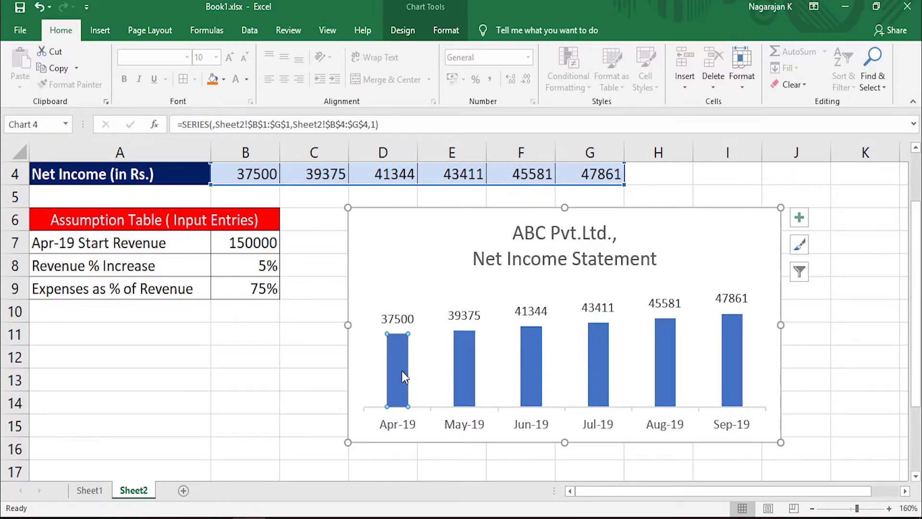
{"action": "double_click", "coordinate": [401, 370]}
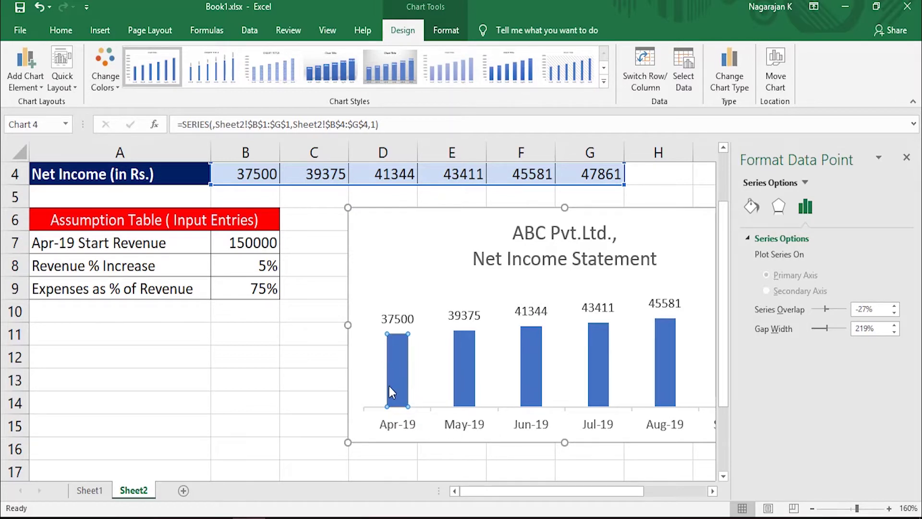
{"action": "left_click", "coordinate": [907, 158]}
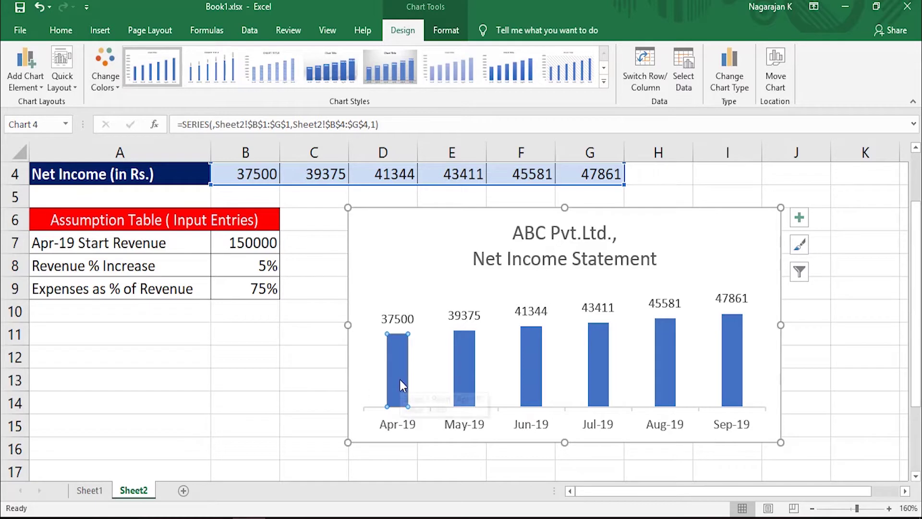
{"action": "left_click", "coordinate": [435, 368]}
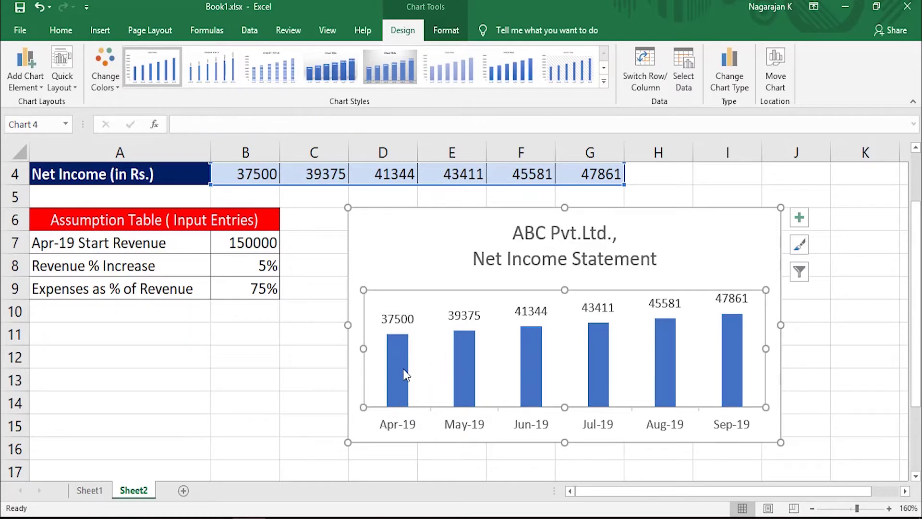
{"action": "left_click", "coordinate": [404, 369]}
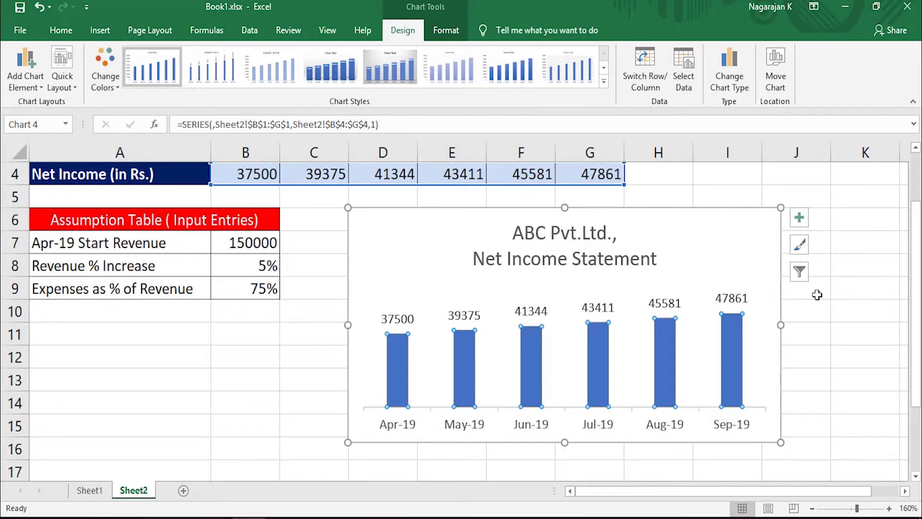
{"action": "key", "text": "ctrl+1"}
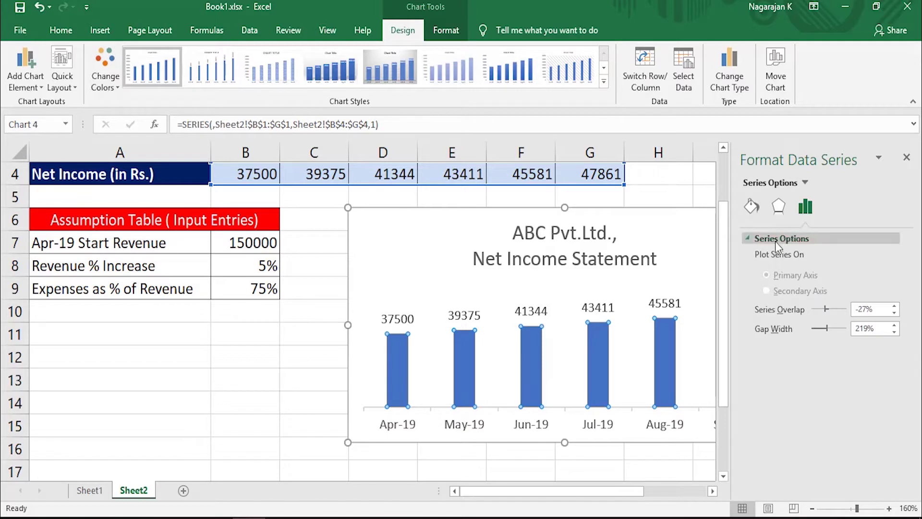
Turn on Vary colors by point so each month's column gets its own colour
{"action": "left_click", "coordinate": [752, 207]}
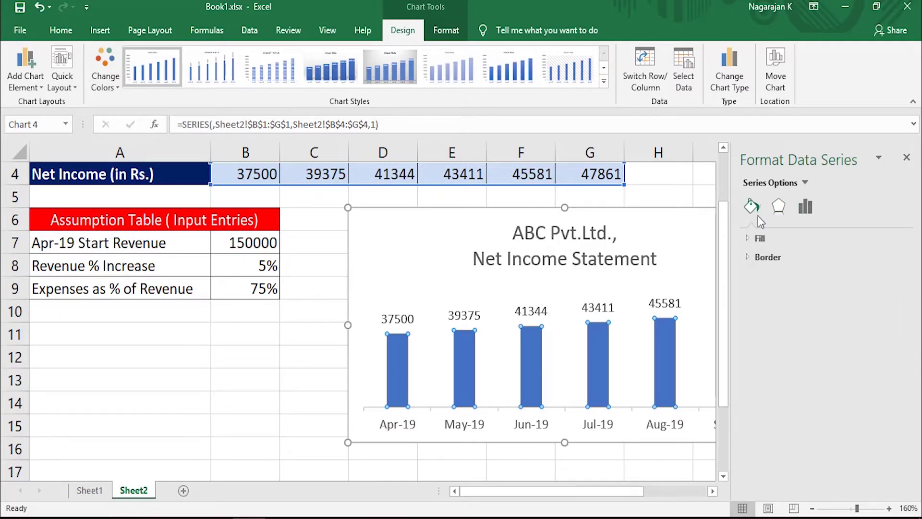
{"action": "left_click", "coordinate": [753, 239]}
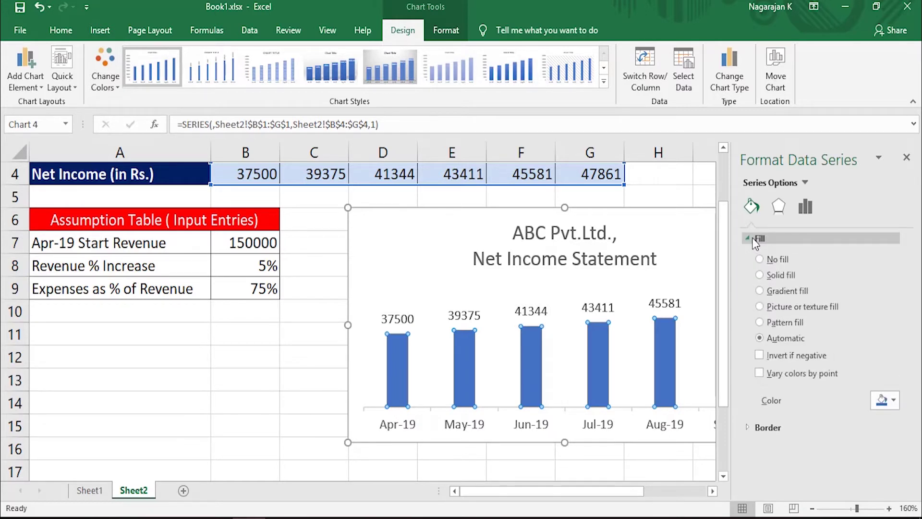
{"action": "left_click", "coordinate": [775, 260]}
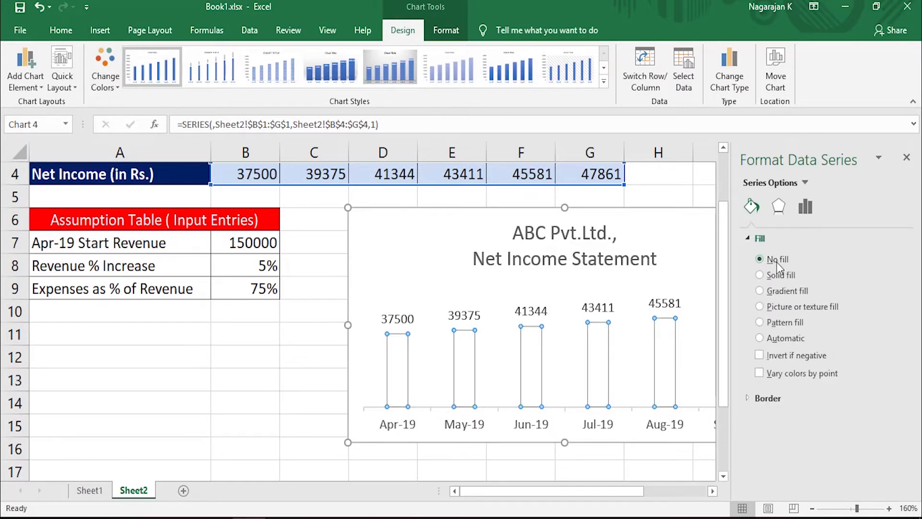
{"action": "left_click", "coordinate": [783, 293]}
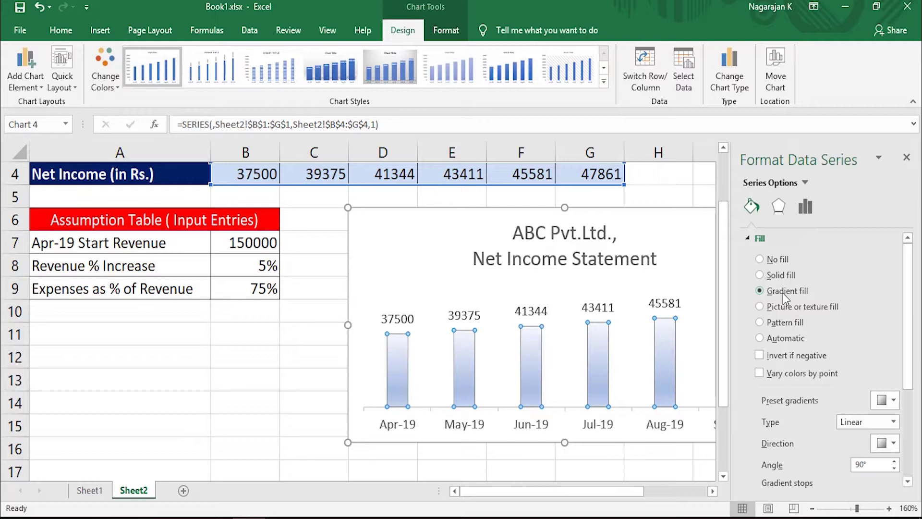
{"action": "left_click", "coordinate": [782, 276]}
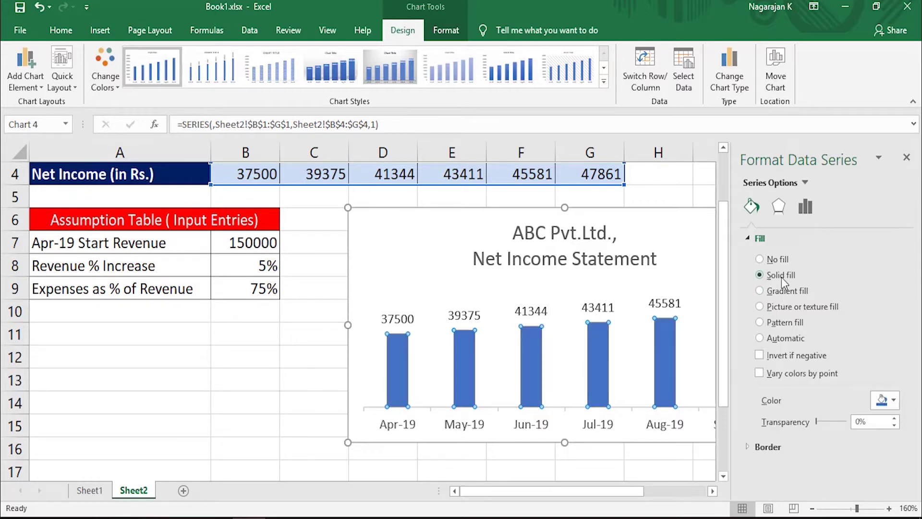
{"action": "left_click", "coordinate": [789, 307]}
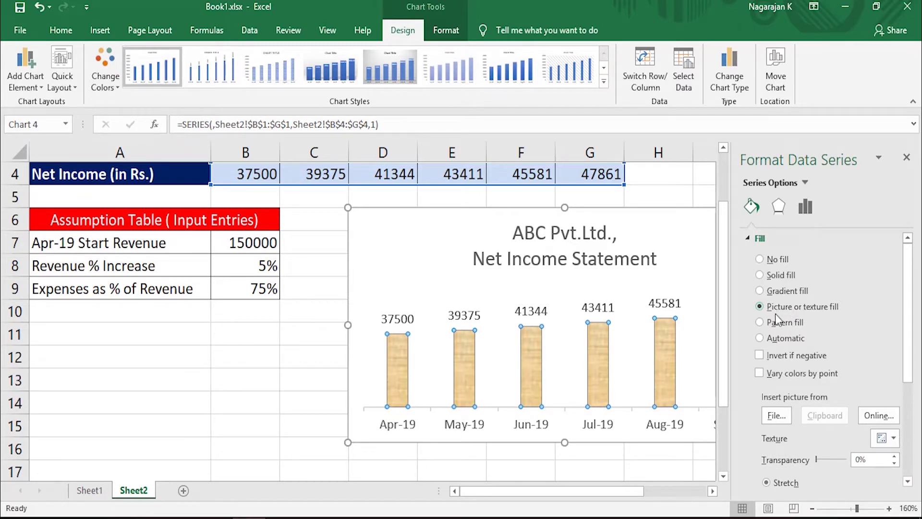
{"action": "left_click", "coordinate": [763, 377]}
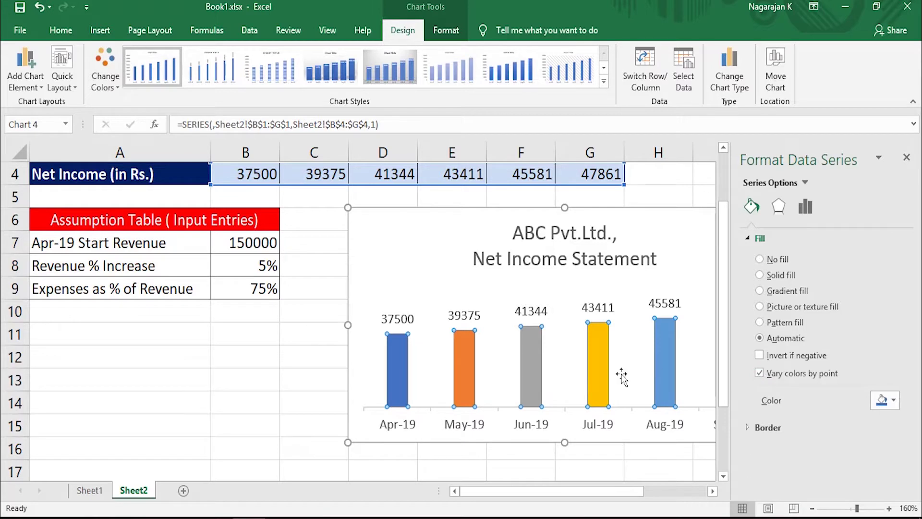
Check the effects and series overlap/gap width settings, then close the pane
{"action": "left_click", "coordinate": [748, 237]}
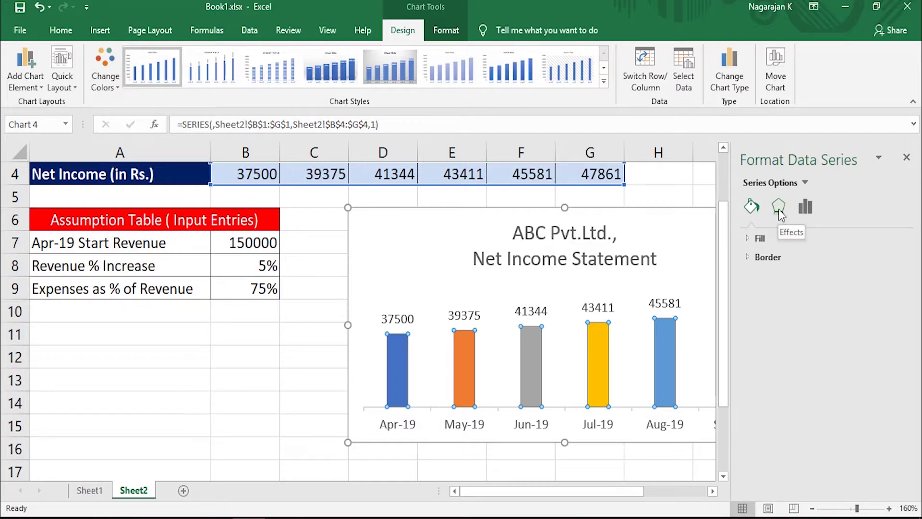
{"action": "left_click", "coordinate": [779, 211]}
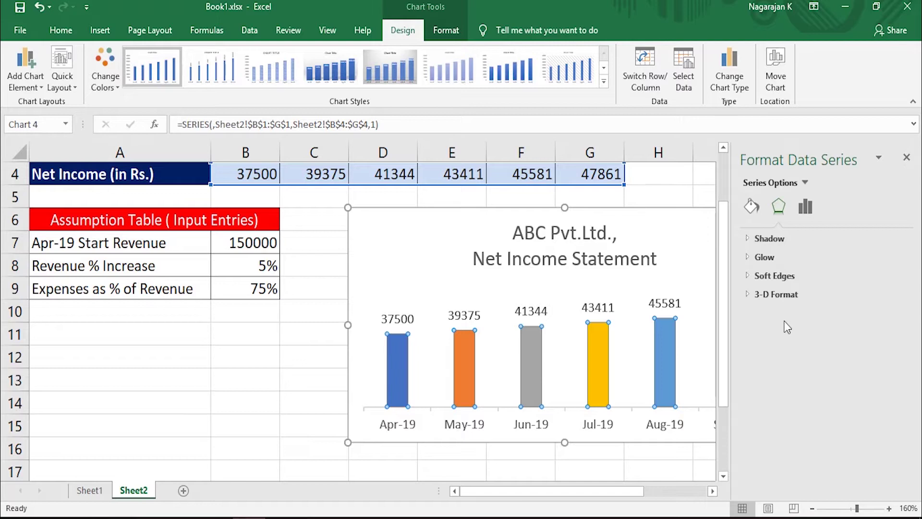
{"action": "left_click", "coordinate": [806, 207]}
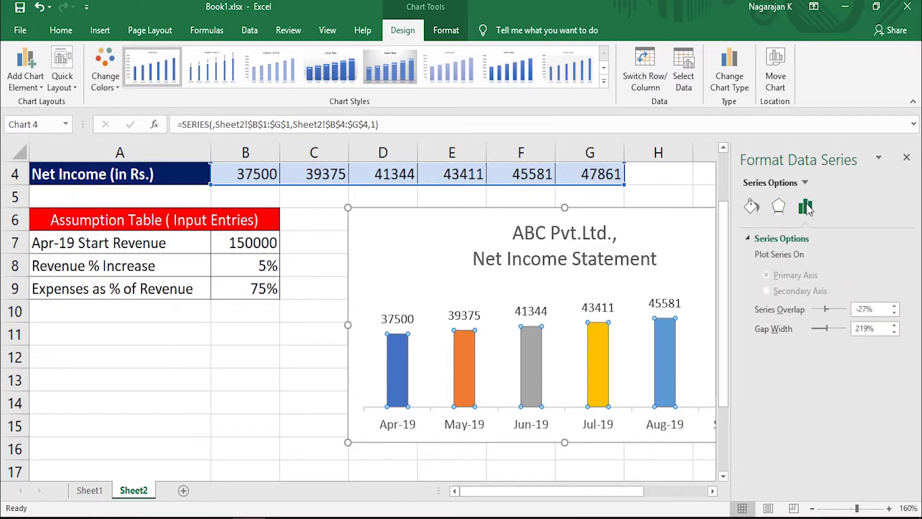
{"action": "left_click", "coordinate": [907, 157]}
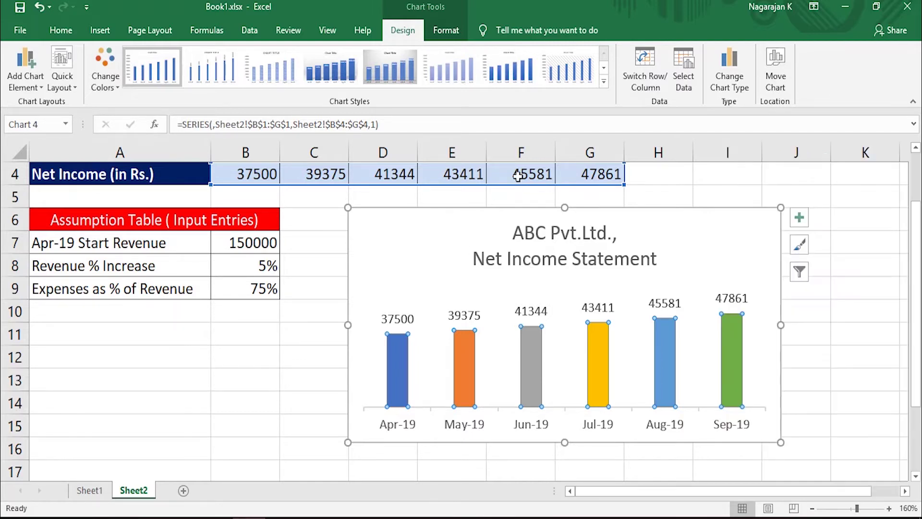
{"action": "left_click", "coordinate": [534, 245]}
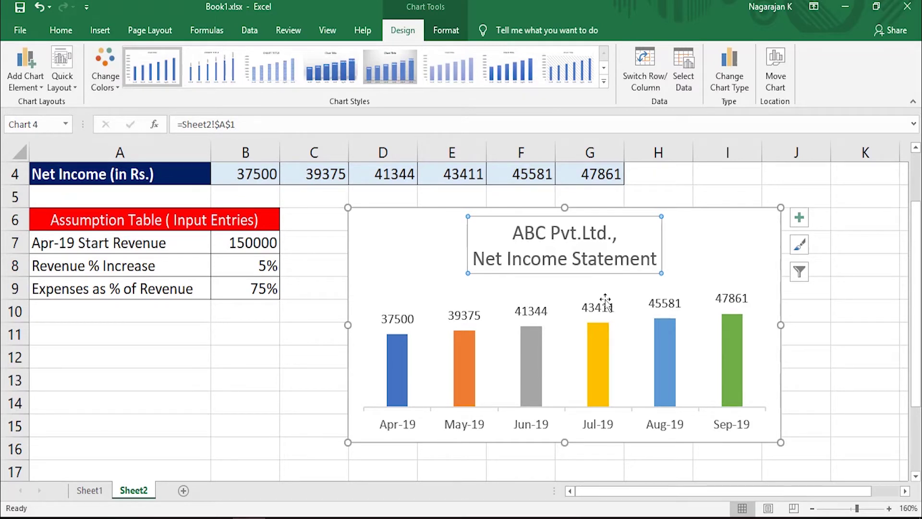
{"action": "key", "text": "ctrl+1"}
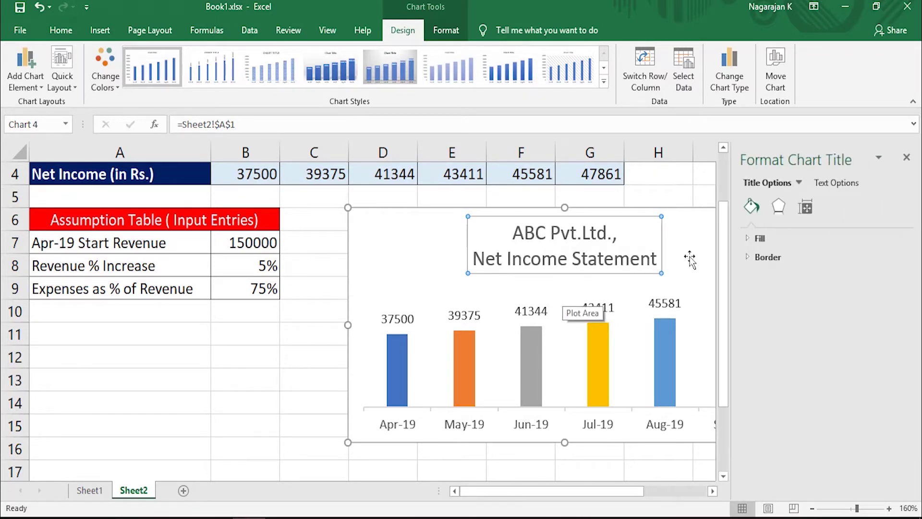
{"action": "left_click", "coordinate": [760, 238]}
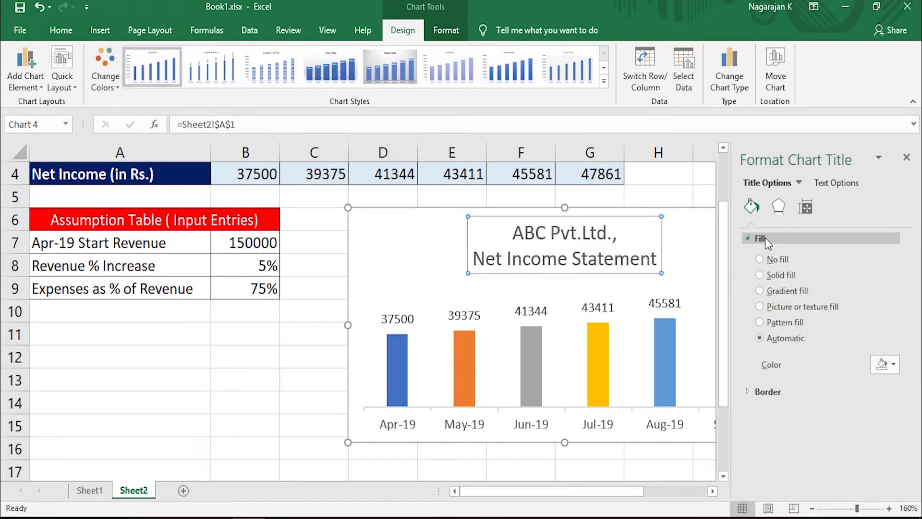
{"action": "left_click", "coordinate": [759, 275]}
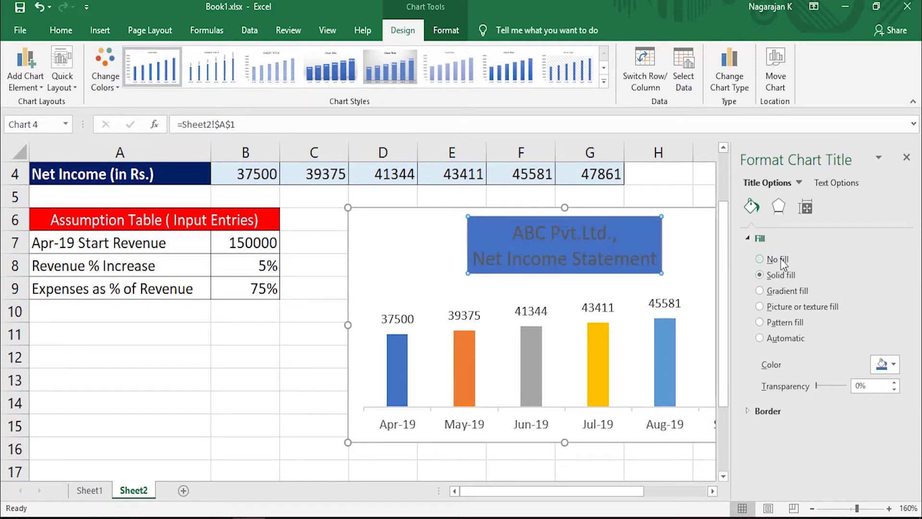
{"action": "left_click", "coordinate": [783, 261]}
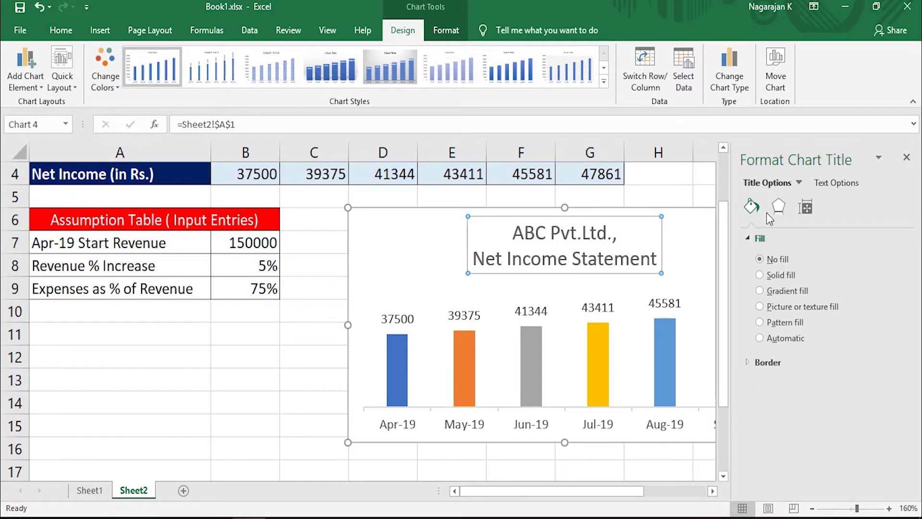
{"action": "left_click", "coordinate": [778, 206]}
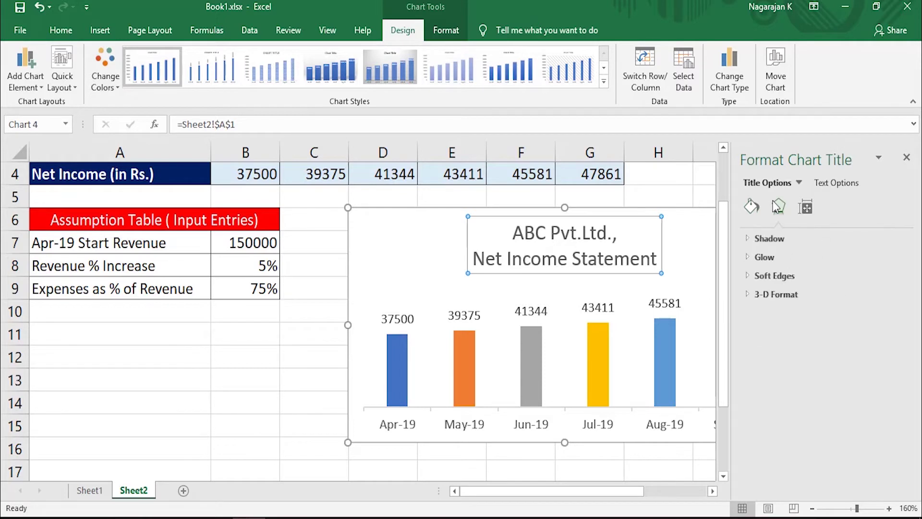
{"action": "key", "text": "Escape"}
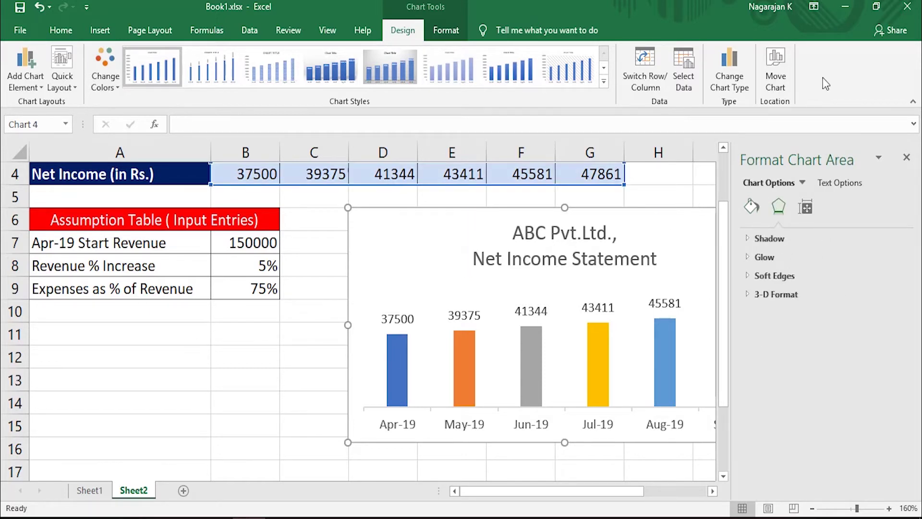
{"action": "left_click", "coordinate": [907, 158]}
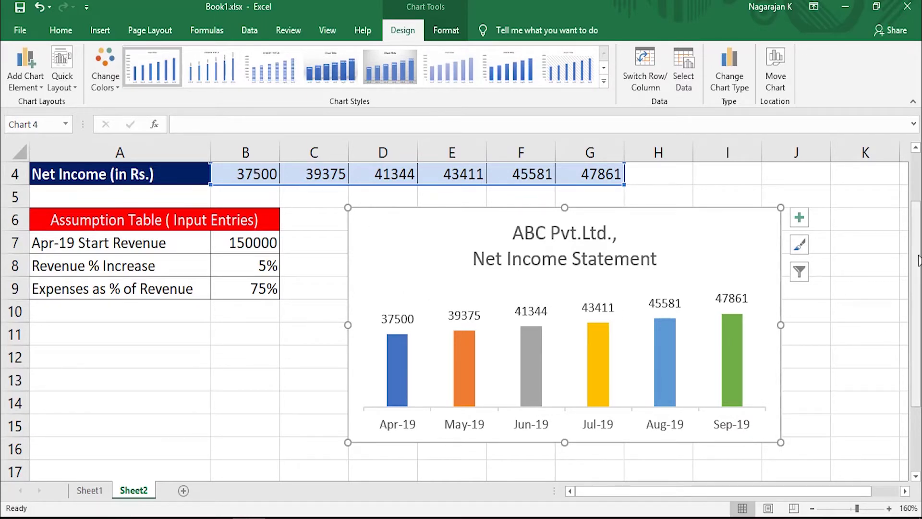
Format the data labels as Number with 0 decimal places and no 1000 separator
{"action": "left_click_drag", "start_coordinate": [919, 260], "coordinate": [917, 208]}
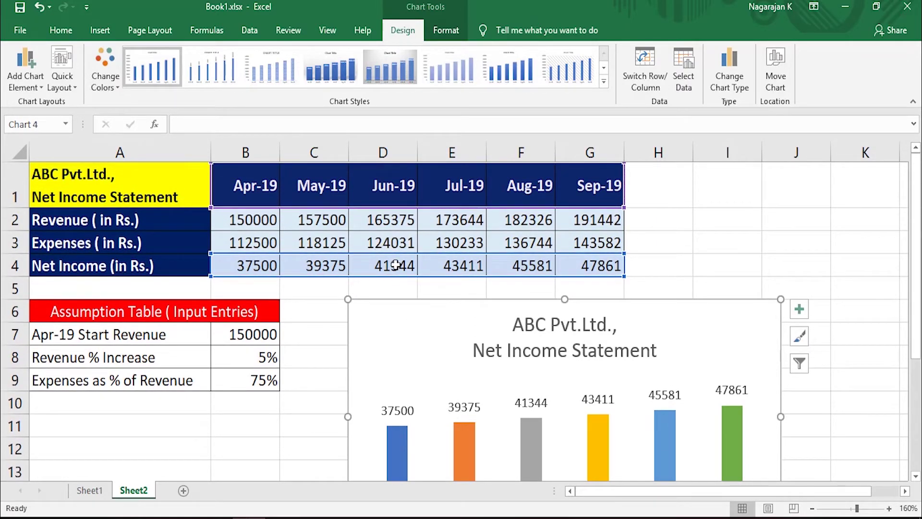
{"action": "left_click", "coordinate": [402, 412]}
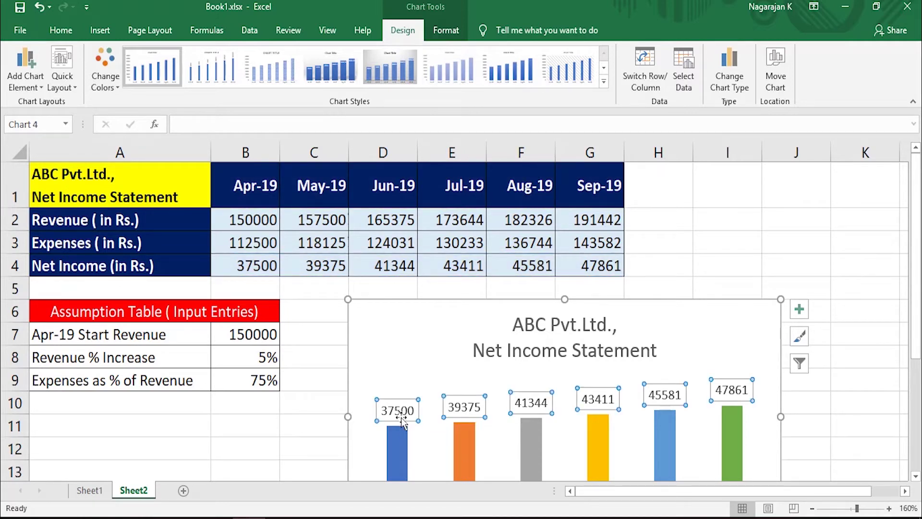
{"action": "double_click", "coordinate": [403, 416]}
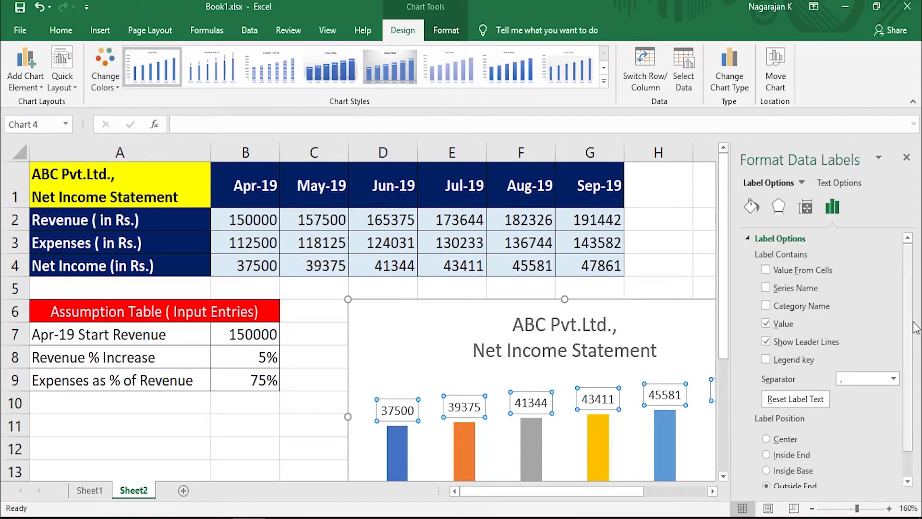
{"action": "scroll", "coordinate": [779, 465], "scroll_direction": "down", "scroll_amount": 2}
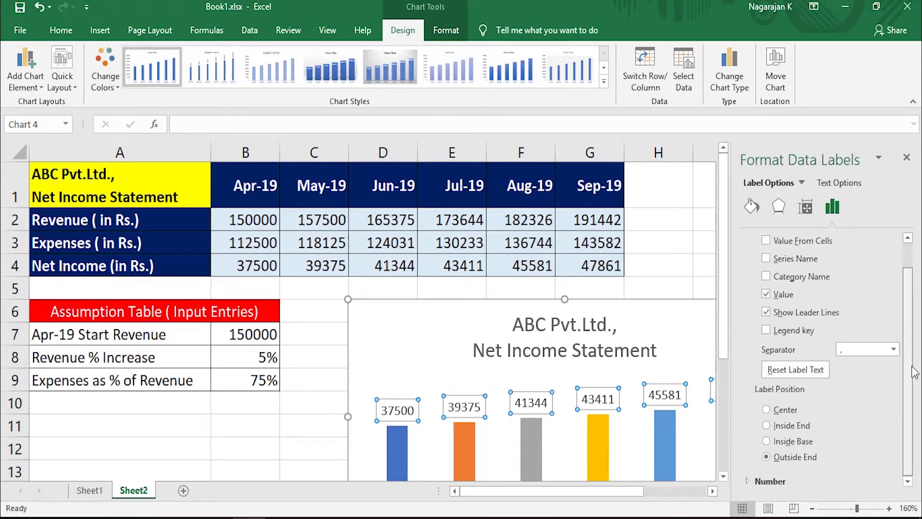
{"action": "left_click", "coordinate": [748, 479]}
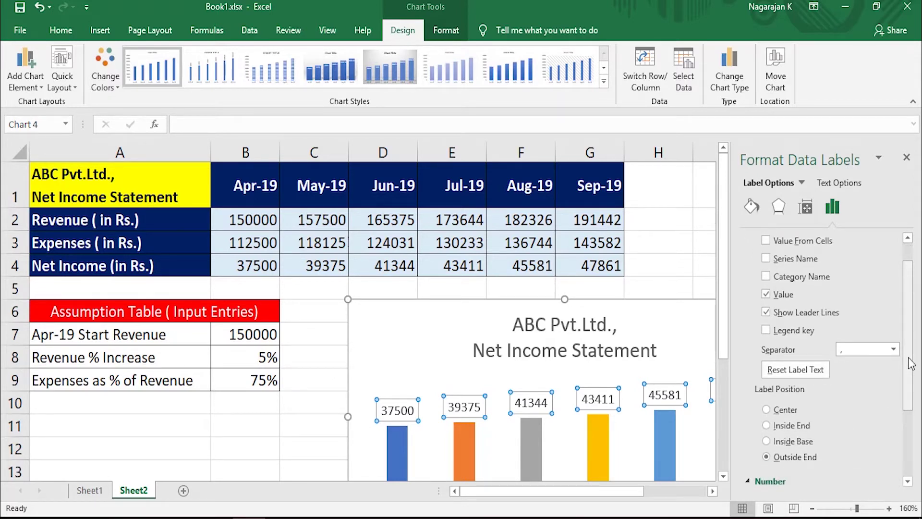
{"action": "scroll", "coordinate": [910, 364], "scroll_direction": "down", "scroll_amount": 5}
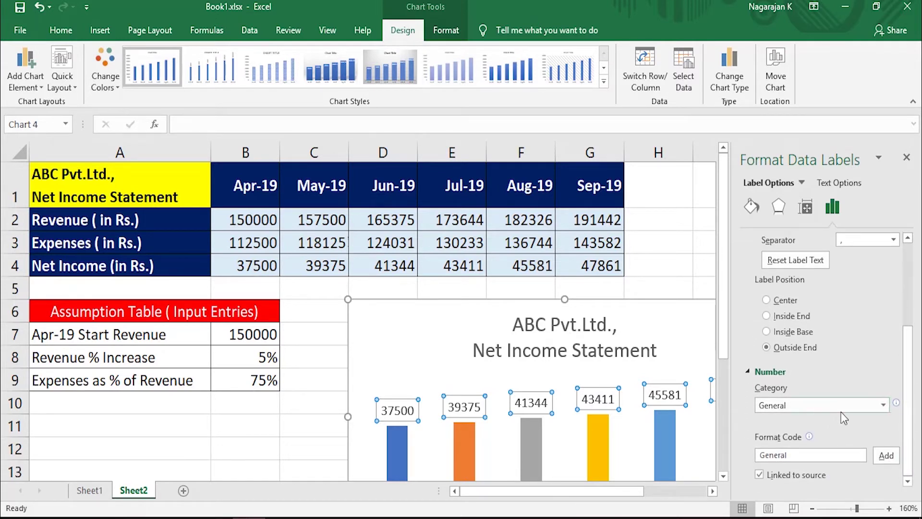
{"action": "left_click", "coordinate": [862, 409]}
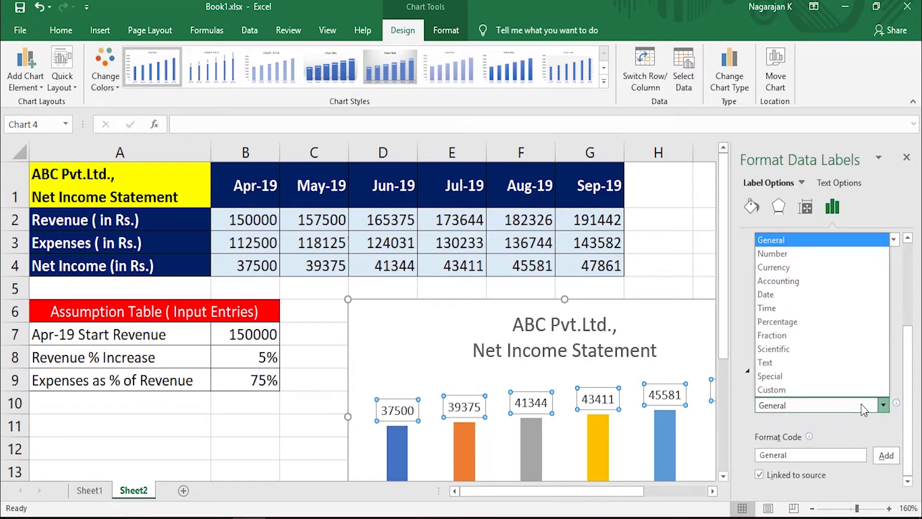
{"action": "left_click", "coordinate": [860, 405]}
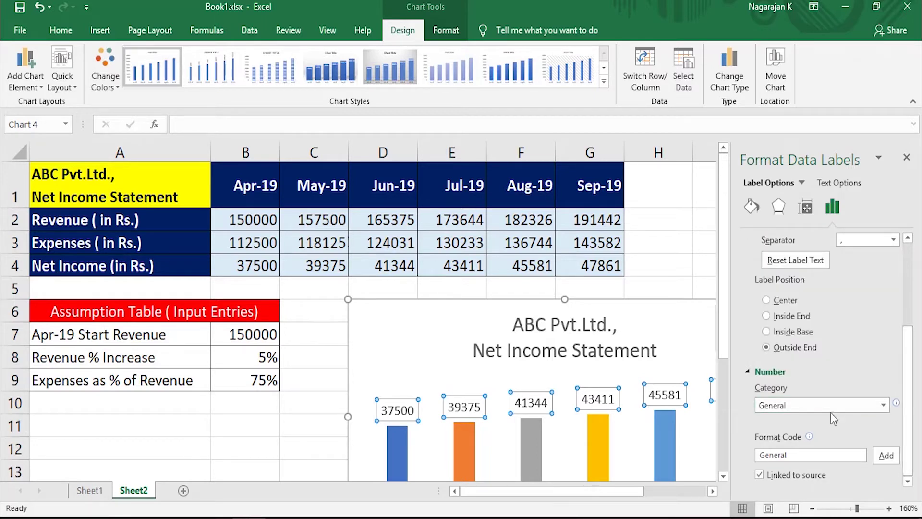
{"action": "left_click", "coordinate": [883, 404]}
{"action": "left_click", "coordinate": [788, 253]}
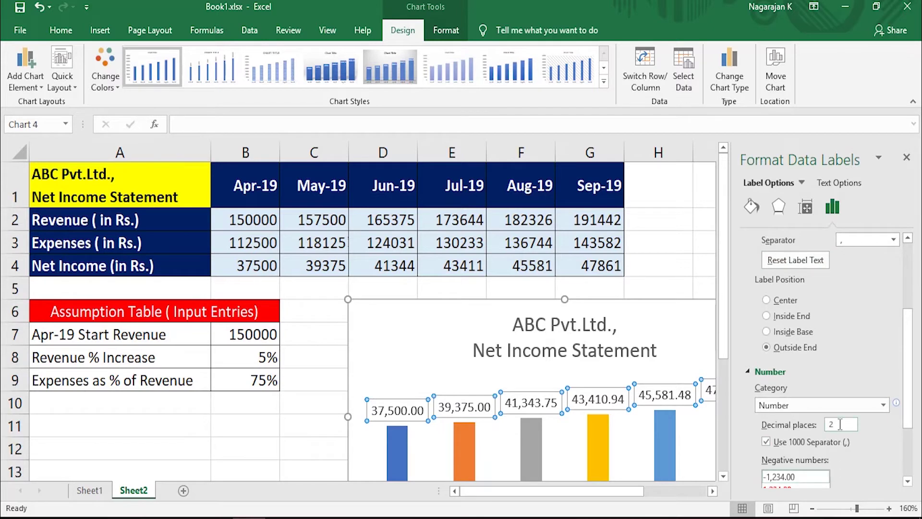
{"action": "type", "text": "0"}
{"action": "left_click", "coordinate": [767, 443]}
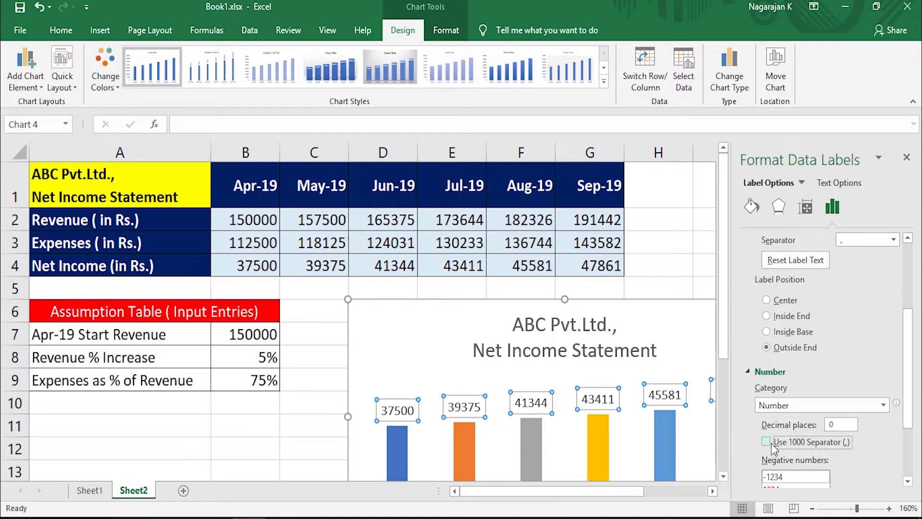
Open Page Setup from the Page Layout tab, cancel it, then open print preview with Ctrl+P
{"action": "left_click", "coordinate": [824, 262]}
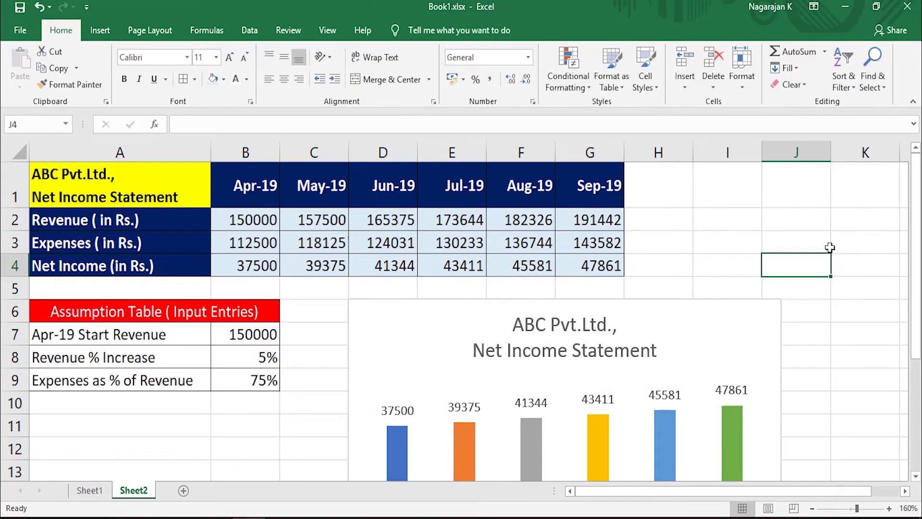
{"action": "scroll", "coordinate": [836, 342], "scroll_direction": "down", "scroll_amount": 1}
{"action": "scroll", "coordinate": [836, 343], "scroll_direction": "up", "scroll_amount": 1}
{"action": "key", "text": "alt"}
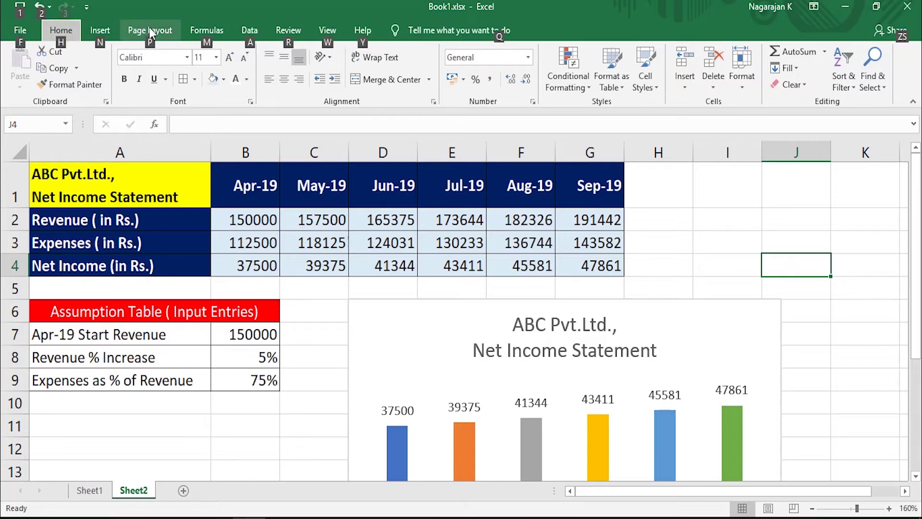
{"action": "key", "text": "p"}
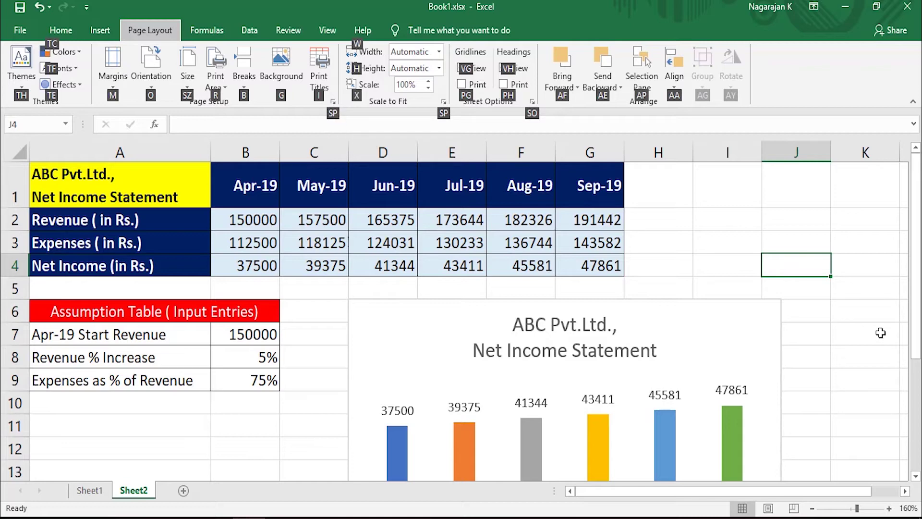
{"action": "key", "text": "s"}
{"action": "key", "text": "p"}
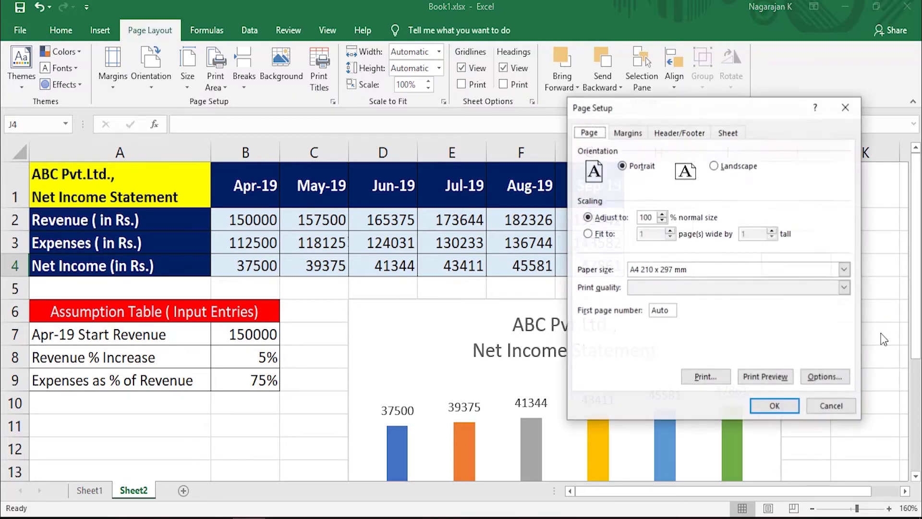
{"action": "left_click", "coordinate": [825, 407]}
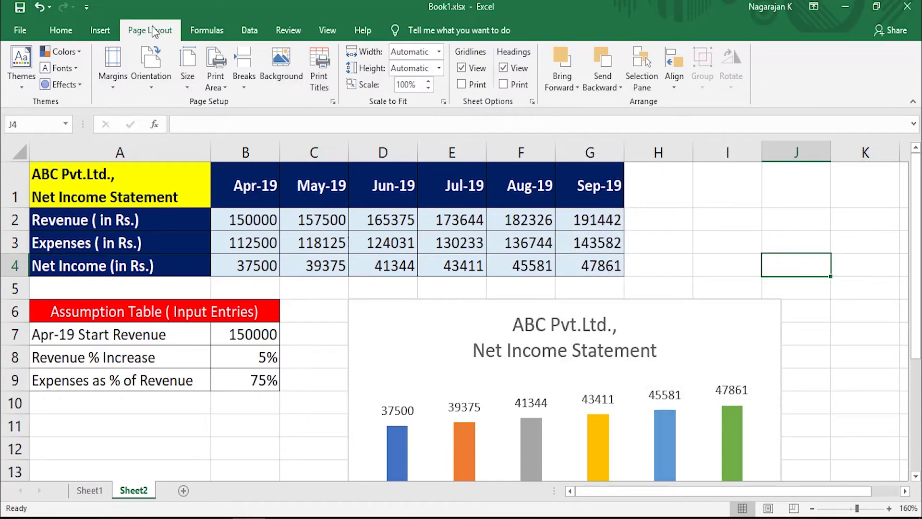
{"action": "left_click", "coordinate": [333, 101]}
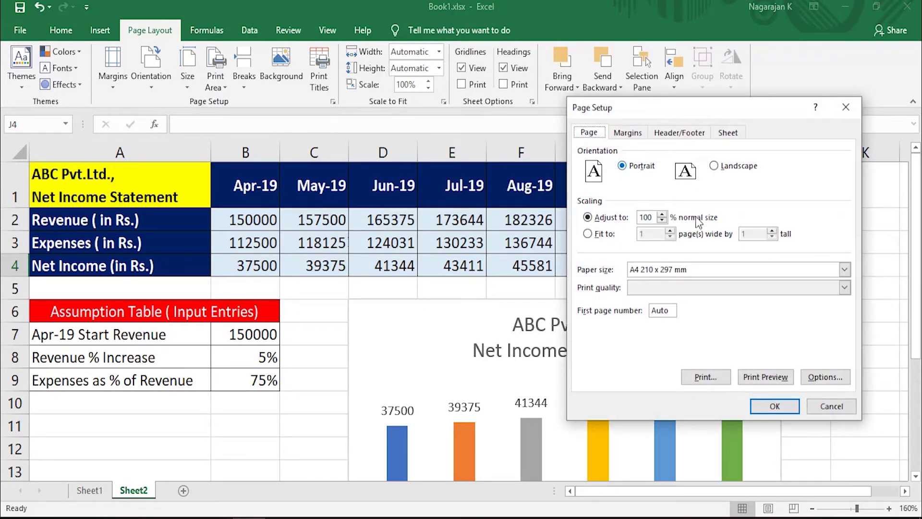
{"action": "left_click", "coordinate": [834, 406]}
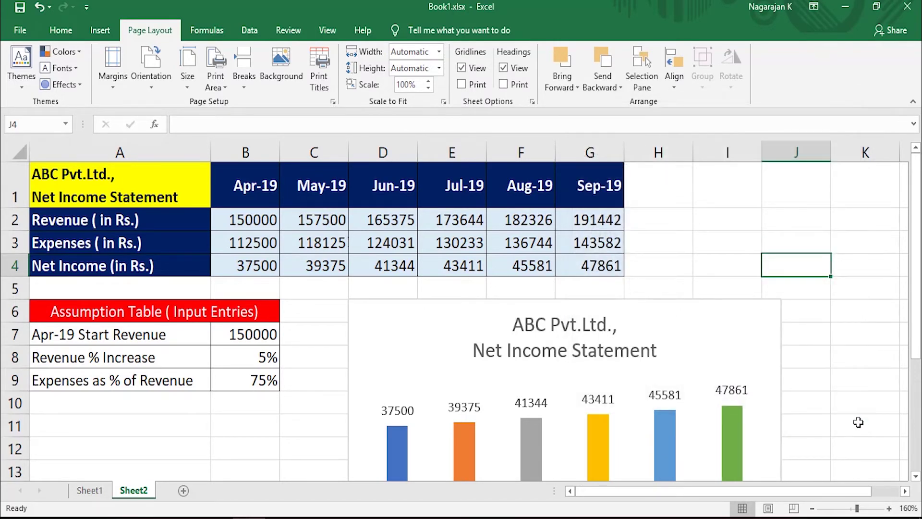
{"action": "key", "text": "ctrl+p"}
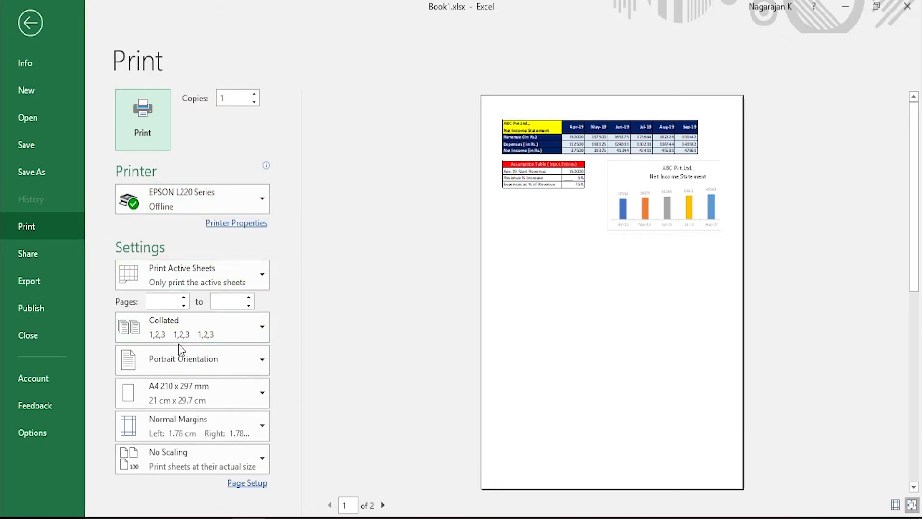
Switch the printout to landscape with Normal margins and open the Page Setup dialog
{"action": "left_click", "coordinate": [212, 358]}
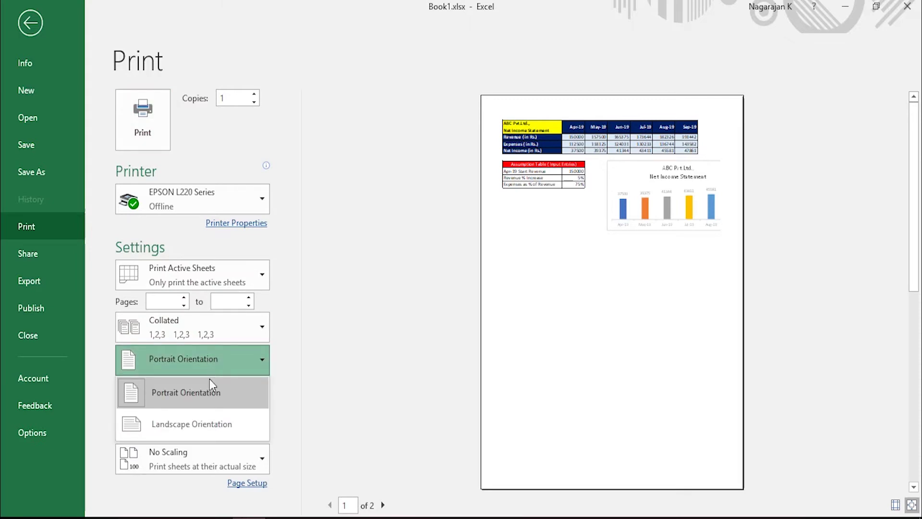
{"action": "left_click", "coordinate": [214, 425]}
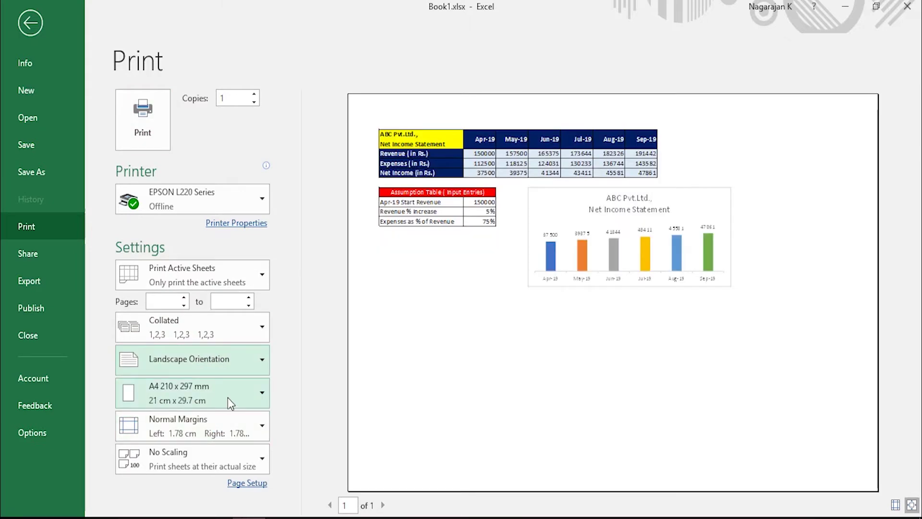
{"action": "left_click", "coordinate": [210, 434]}
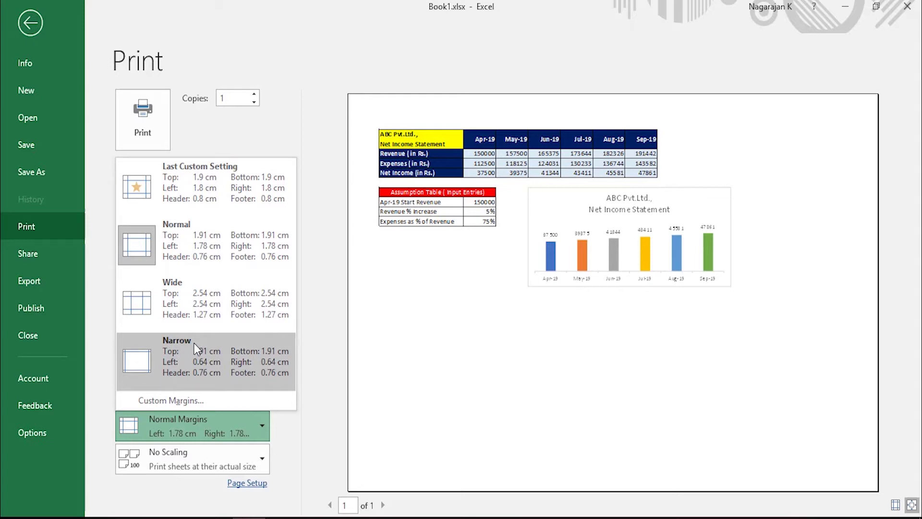
{"action": "left_click", "coordinate": [194, 343]}
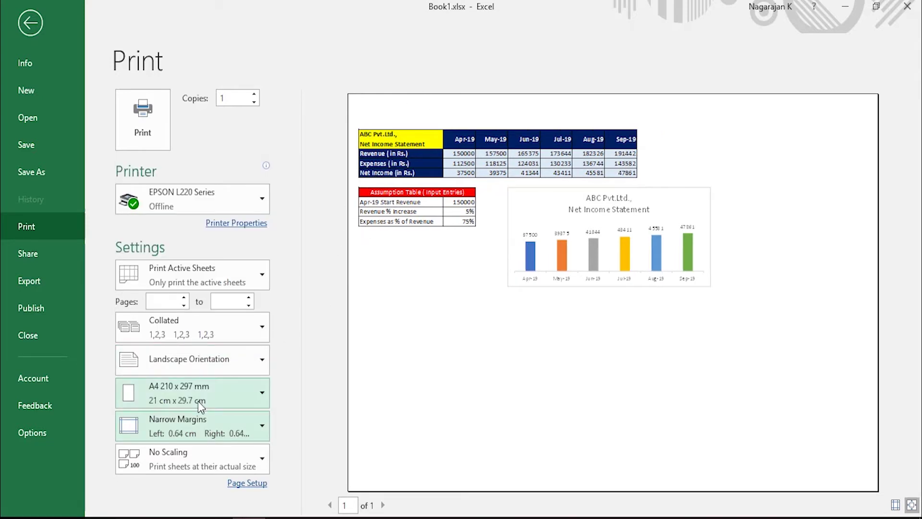
{"action": "left_click", "coordinate": [185, 429]}
{"action": "left_click", "coordinate": [208, 224]}
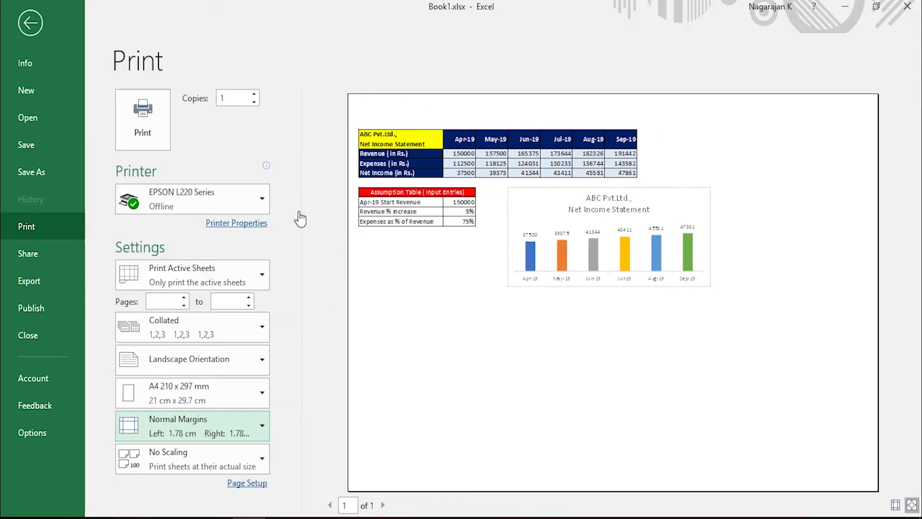
{"action": "left_click", "coordinate": [247, 483]}
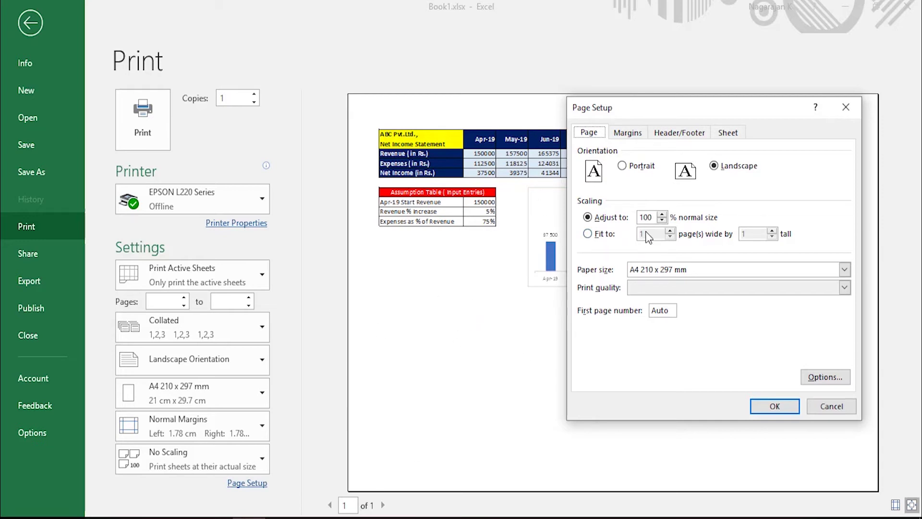
Set the scaling to 120% and centre the printout horizontally on the page
{"action": "double_click", "coordinate": [653, 216]}
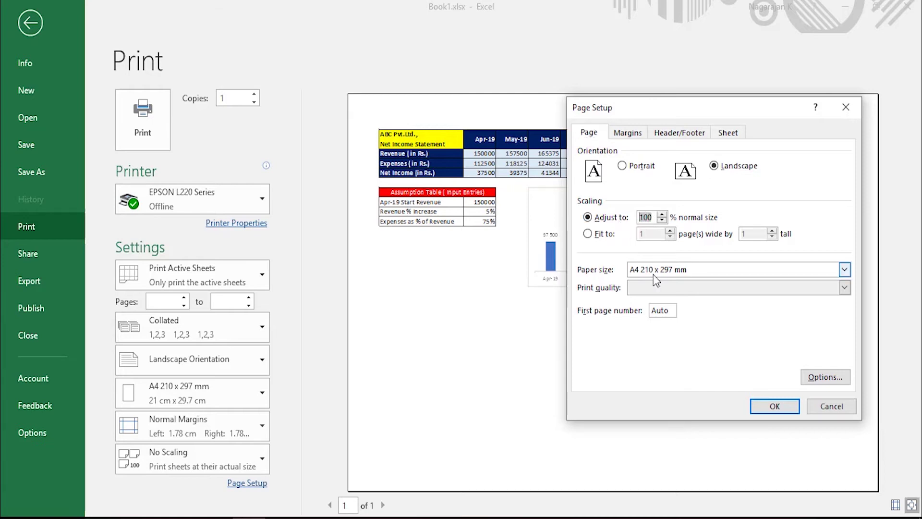
{"action": "type", "text": "120"}
{"action": "left_click_drag", "start_coordinate": [673, 107], "coordinate": [244, 130]}
{"action": "left_click", "coordinate": [199, 155]}
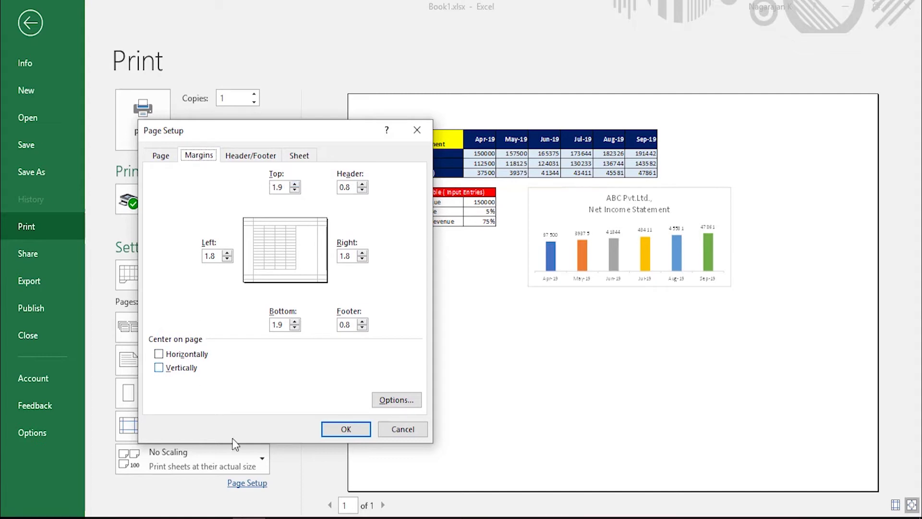
{"action": "left_click", "coordinate": [159, 355]}
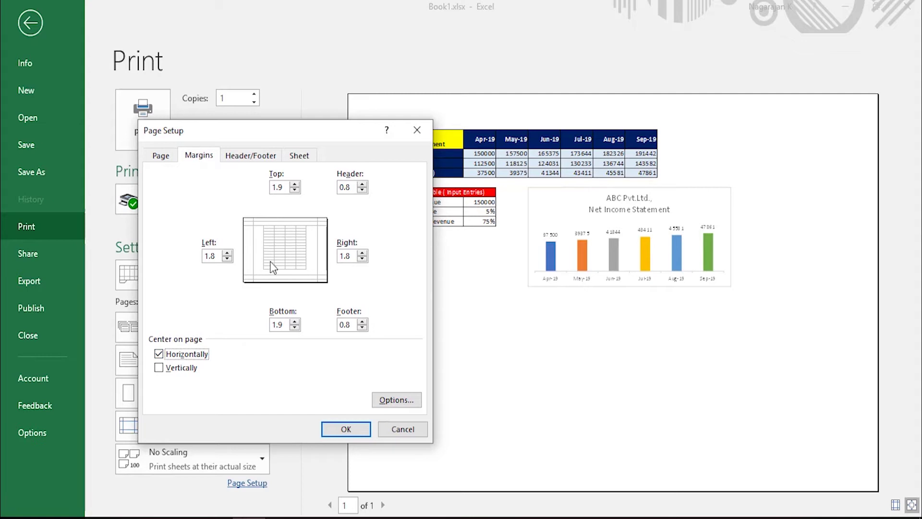
{"action": "left_click", "coordinate": [249, 159]}
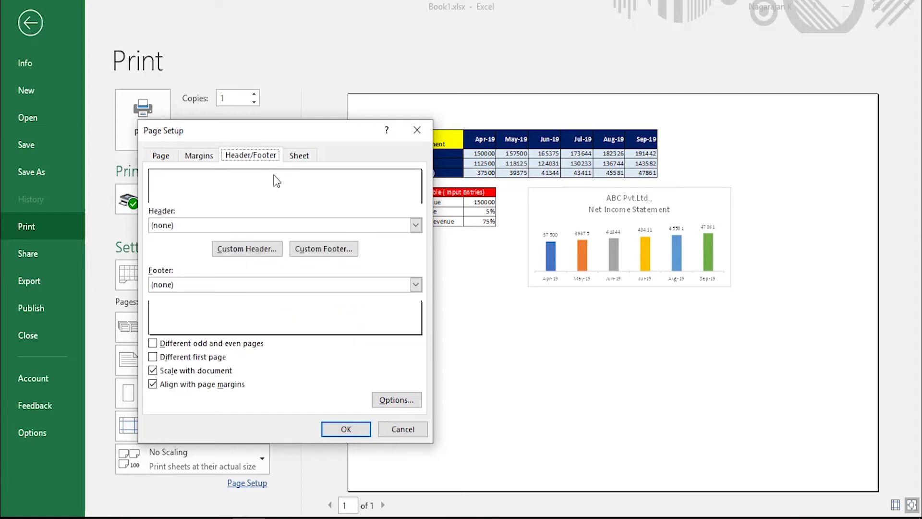
Discard a custom footer attempt and use the ready-made 'Page 1 of ?' footer
{"action": "left_click", "coordinate": [317, 248]}
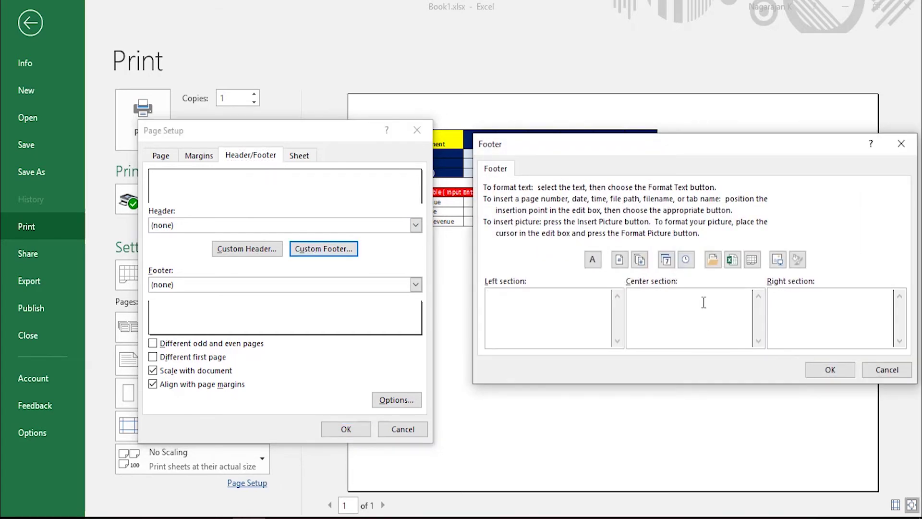
{"action": "left_click", "coordinate": [668, 298]}
{"action": "left_click", "coordinate": [620, 259]}
{"action": "left_click_drag", "start_coordinate": [716, 302], "coordinate": [594, 297]}
{"action": "key", "text": "Delete"}
{"action": "left_click", "coordinate": [887, 370]}
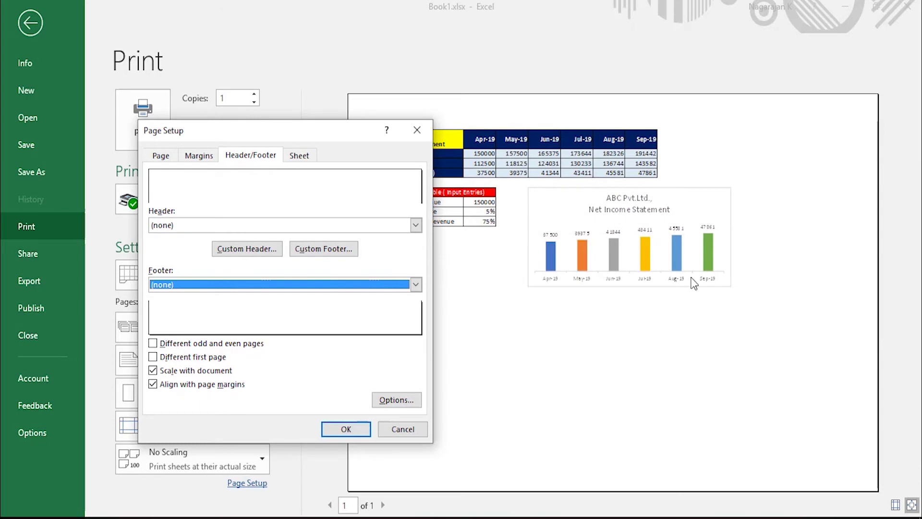
{"action": "left_click", "coordinate": [417, 283]}
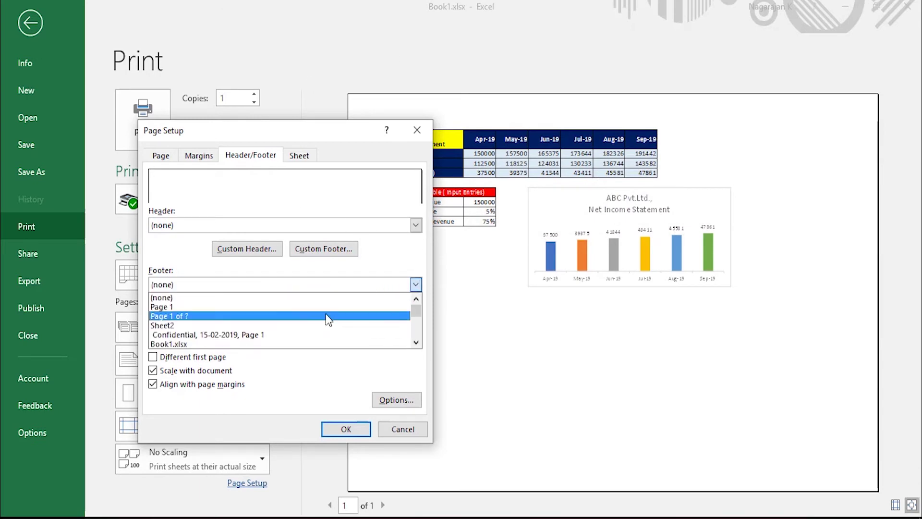
{"action": "left_click", "coordinate": [327, 316]}
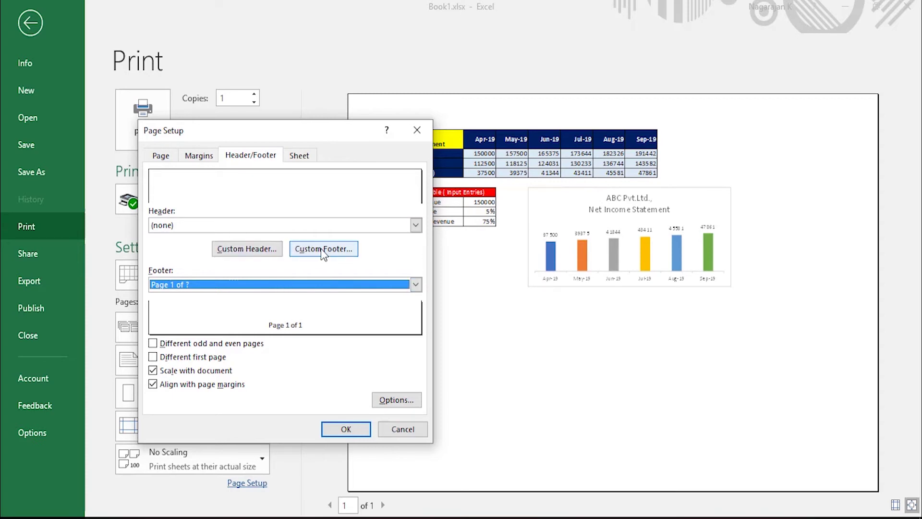
Add a right-hand header 'Date :-' followed by the current date and apply the page setup
{"action": "left_click", "coordinate": [239, 256]}
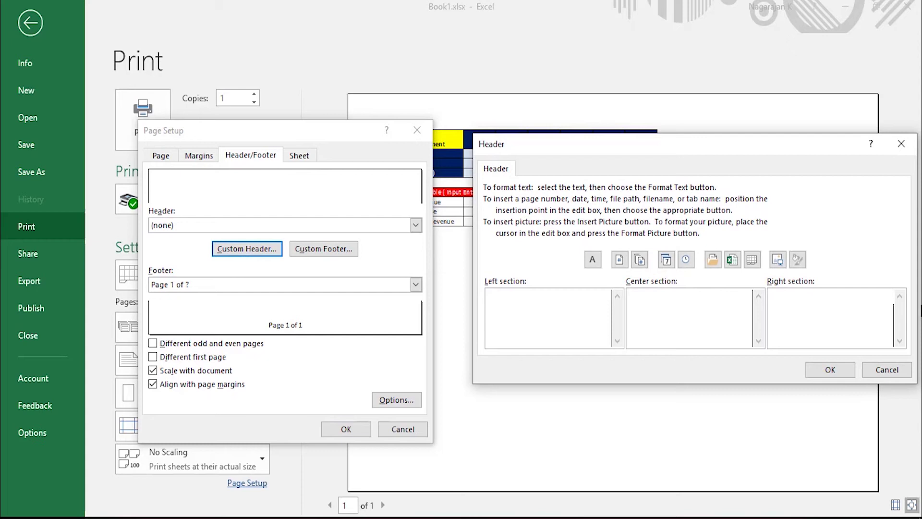
{"action": "type", "text": "Date :"}
{"action": "type", "text": "-"}
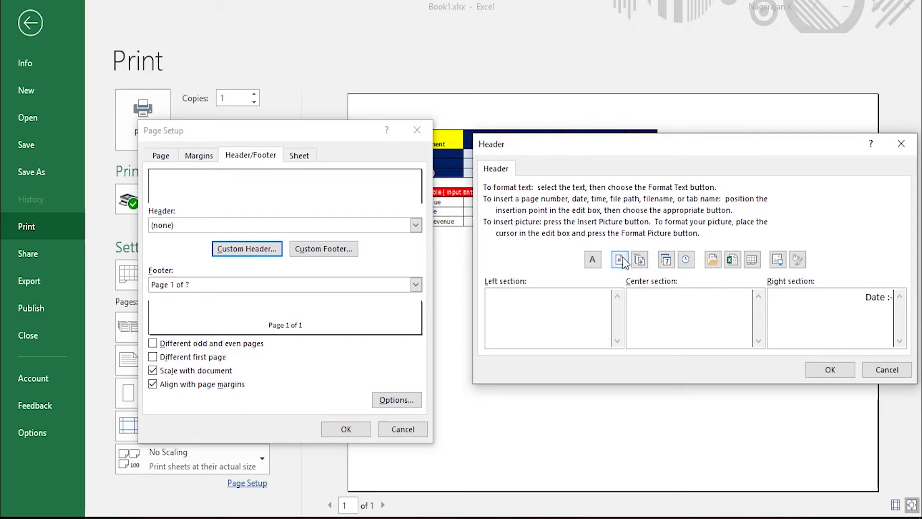
{"action": "left_click", "coordinate": [665, 260]}
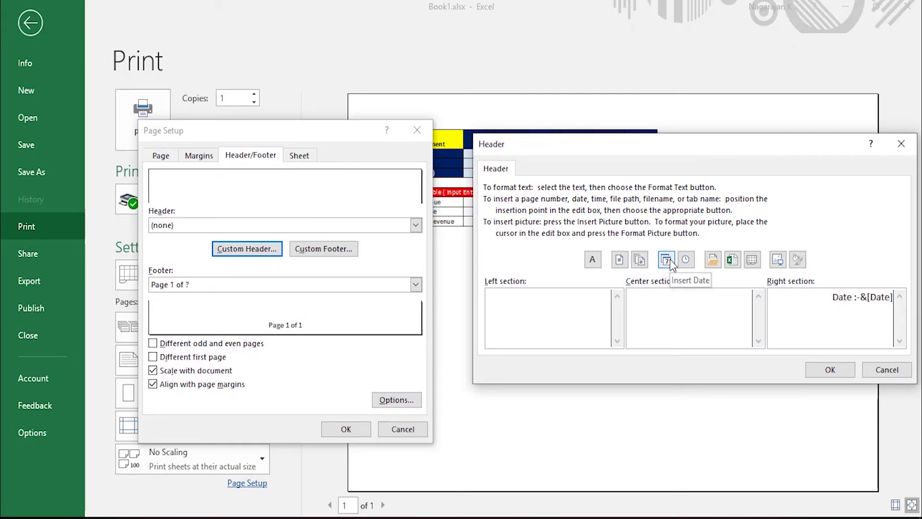
{"action": "left_click", "coordinate": [830, 369]}
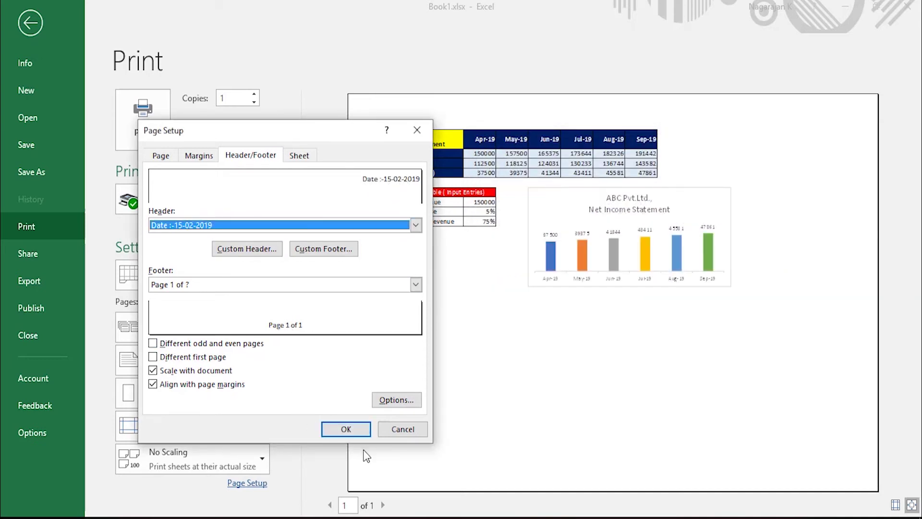
{"action": "left_click", "coordinate": [298, 159]}
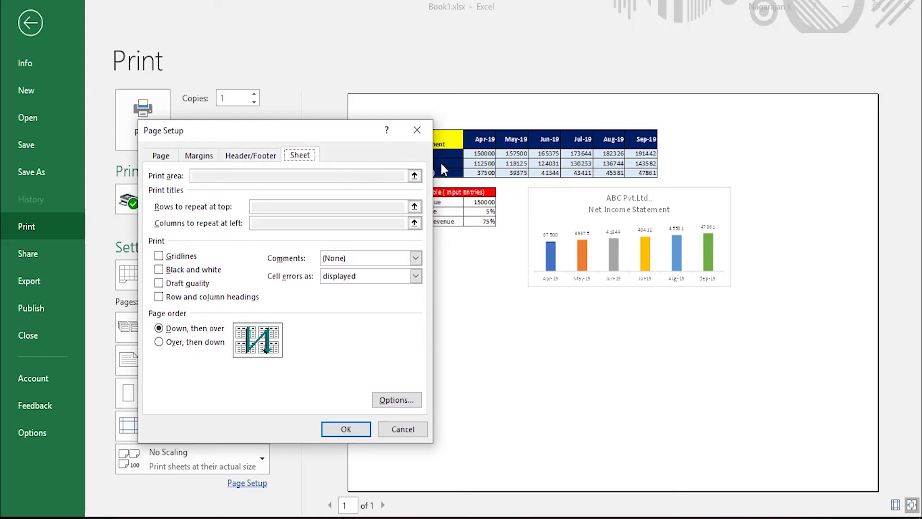
{"action": "left_click", "coordinate": [346, 429]}
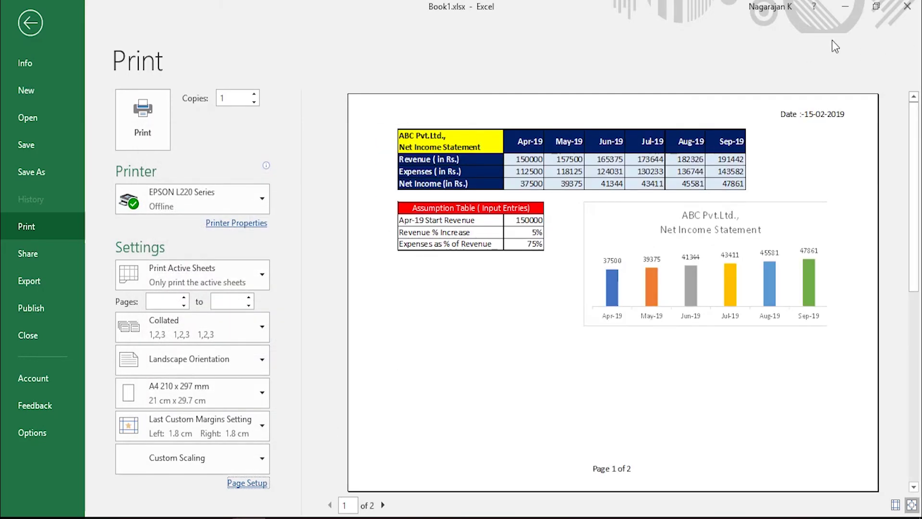
Set the Page Setup print area to $A$1:$J$17, covering the statement, assumption table and chart
{"action": "key", "text": "Escape"}
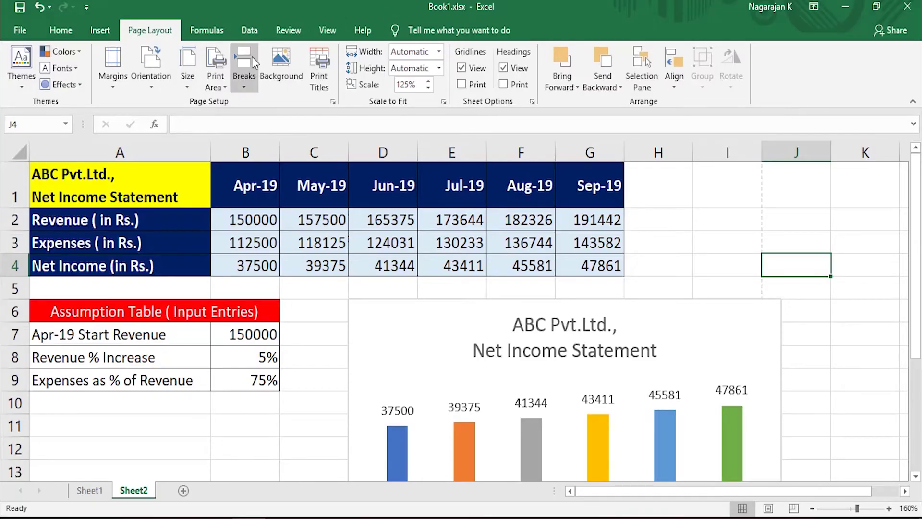
{"action": "left_click", "coordinate": [333, 102]}
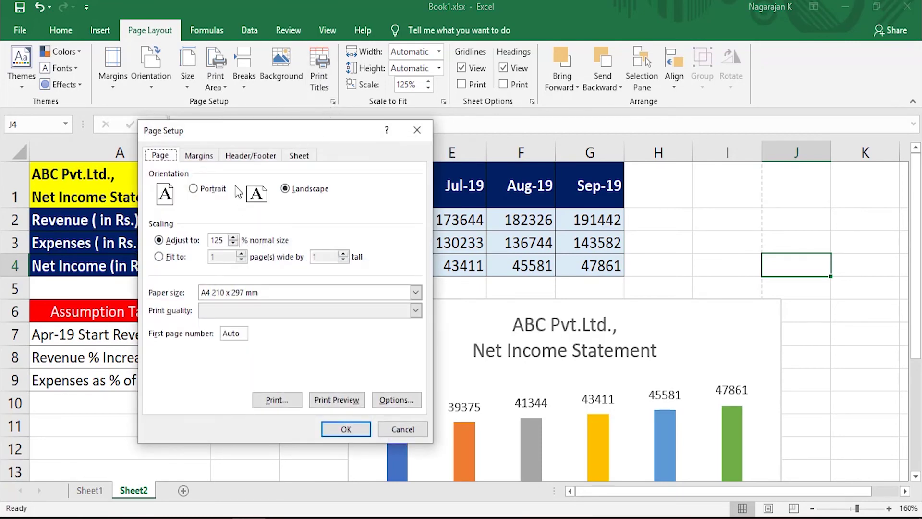
{"action": "left_click", "coordinate": [299, 156]}
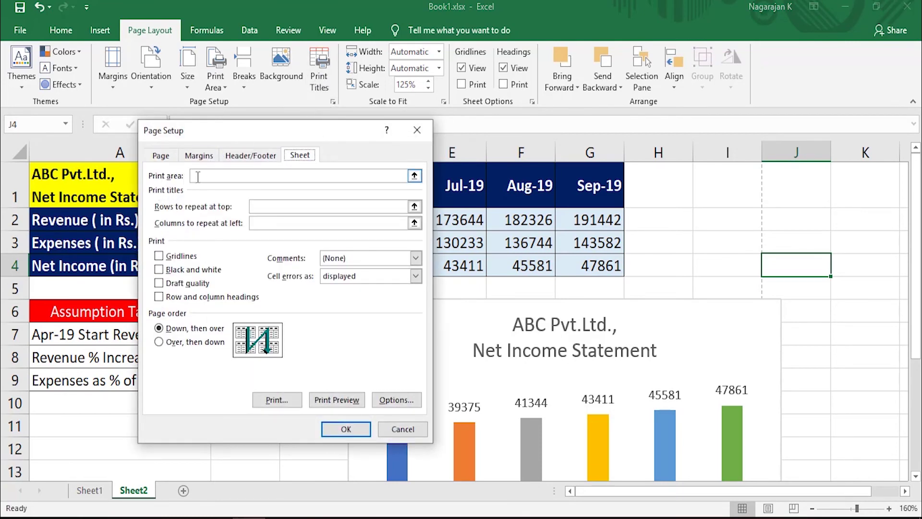
{"action": "left_click", "coordinate": [196, 176]}
{"action": "left_click_drag", "start_coordinate": [246, 130], "coordinate": [75, 436]}
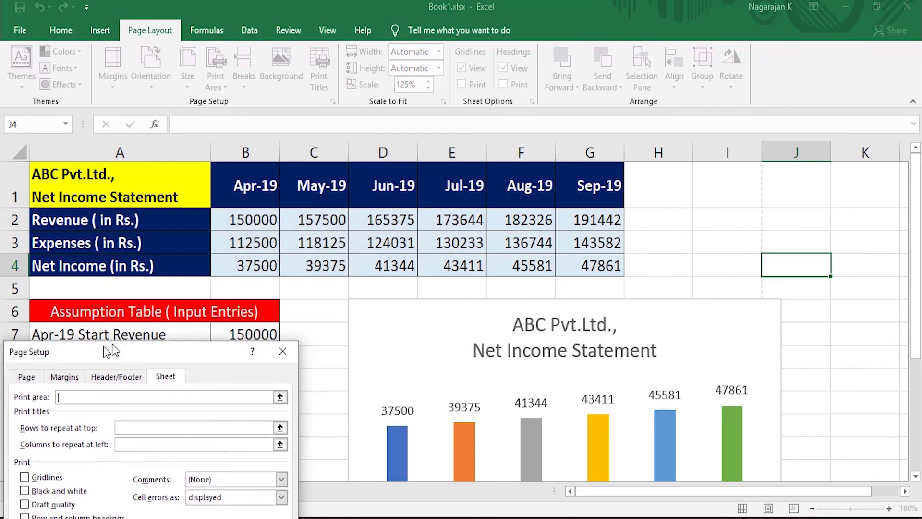
{"action": "mouse_move", "coordinate": [95, 174]}
{"action": "left_mouse_down"}
{"action": "mouse_move", "coordinate": [717, 501]}
{"action": "mouse_move", "coordinate": [748, 325]}
{"action": "mouse_move", "coordinate": [778, 329]}
{"action": "left_mouse_up"}
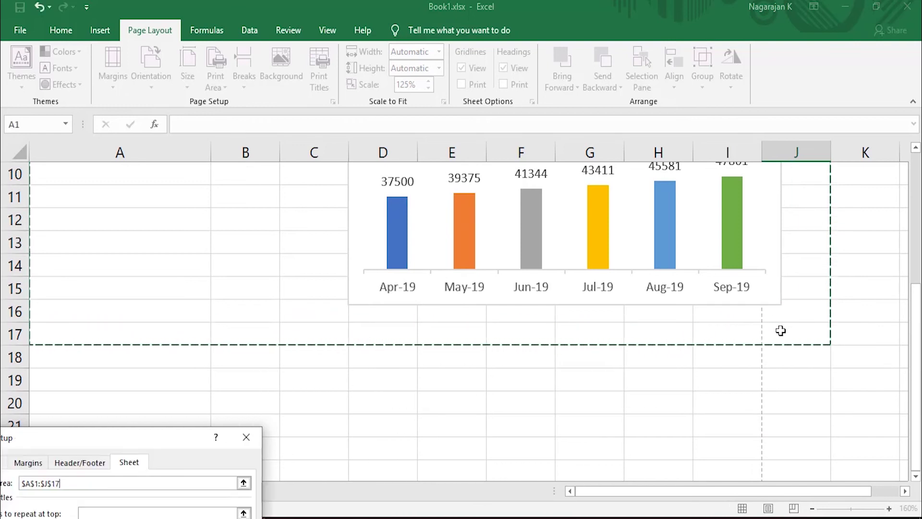
{"action": "left_click_drag", "start_coordinate": [102, 433], "coordinate": [419, 148]}
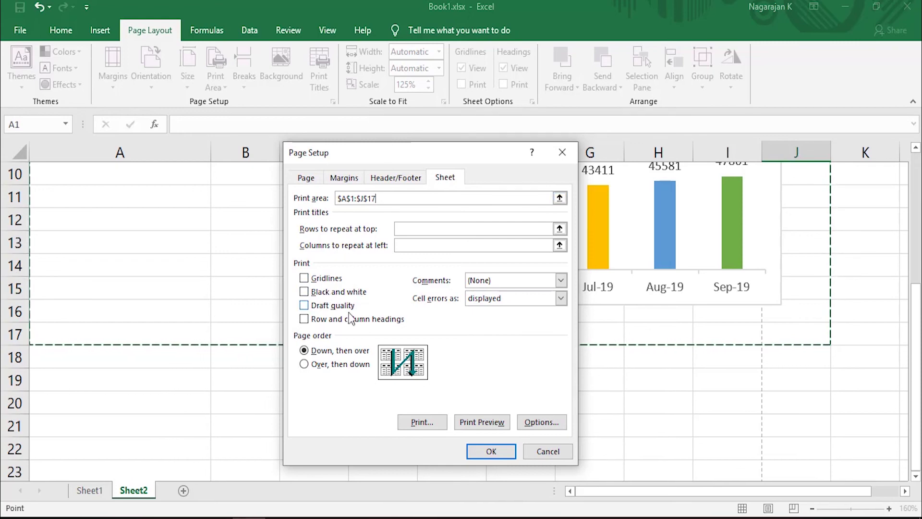
{"action": "left_click", "coordinate": [491, 451]}
{"action": "scroll", "coordinate": [345, 291], "scroll_direction": "up", "scroll_amount": 3}
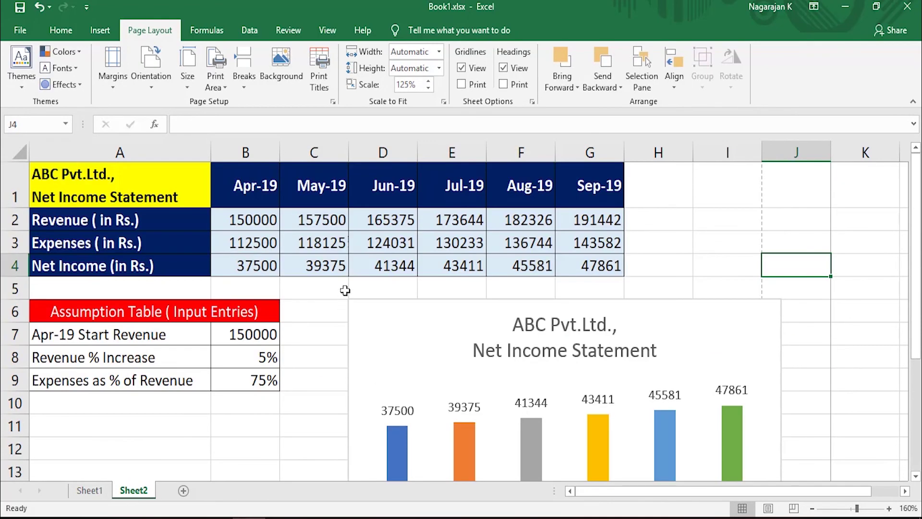
Preview the printout and check what spills onto the second page
{"action": "key", "text": "ctrl+p"}
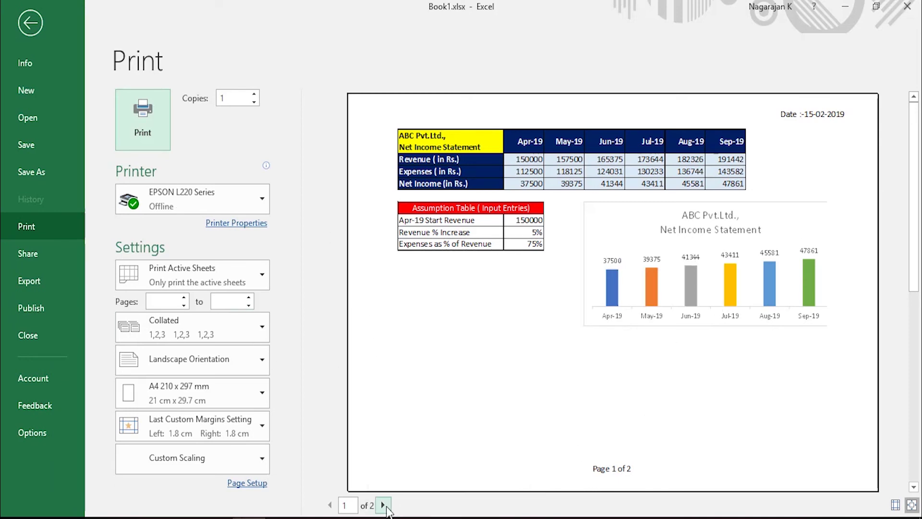
{"action": "left_click", "coordinate": [383, 505]}
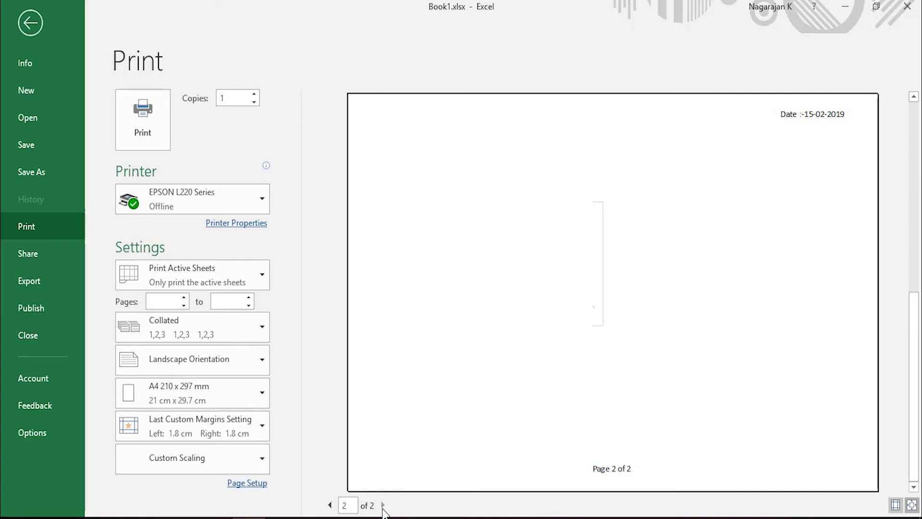
{"action": "left_click", "coordinate": [330, 505]}
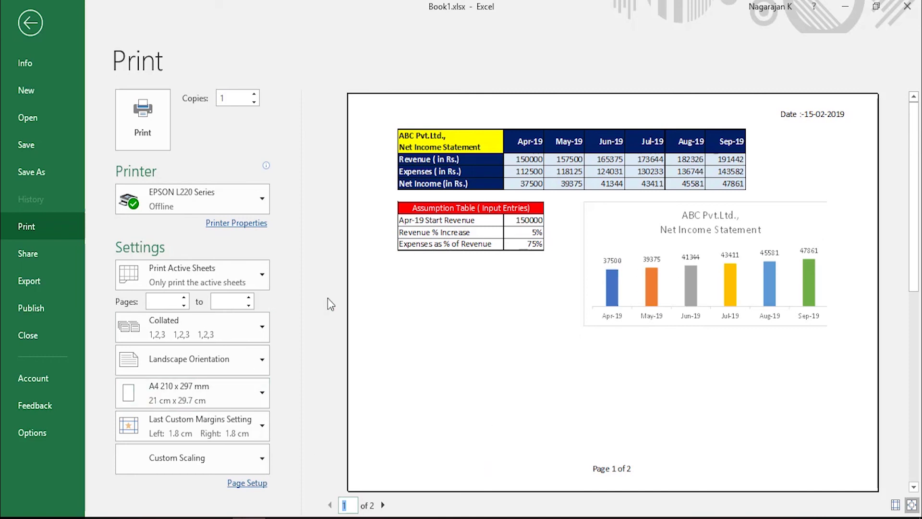
Change the Page Setup scaling from 125% to 120% so everything fits on one page
{"action": "left_click", "coordinate": [246, 482]}
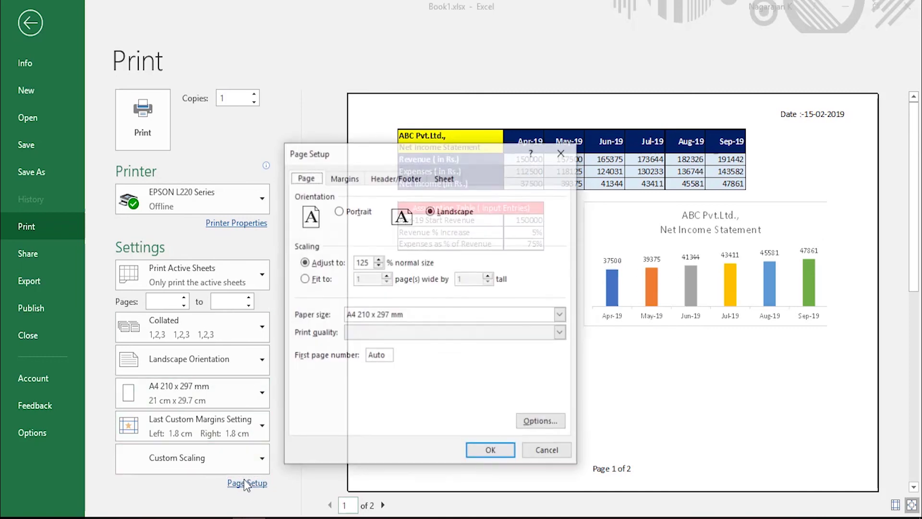
{"action": "left_click_drag", "start_coordinate": [369, 262], "coordinate": [355, 262]}
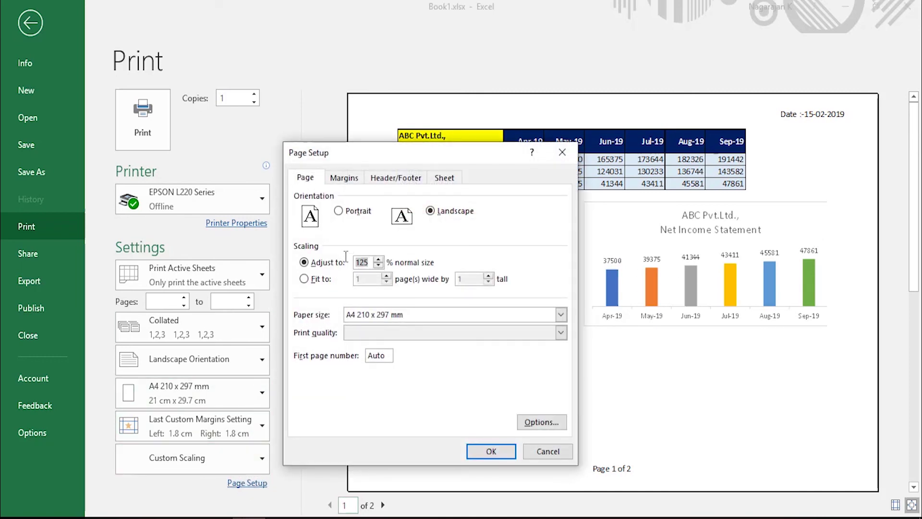
{"action": "type", "text": "120"}
{"action": "left_click", "coordinate": [492, 453]}
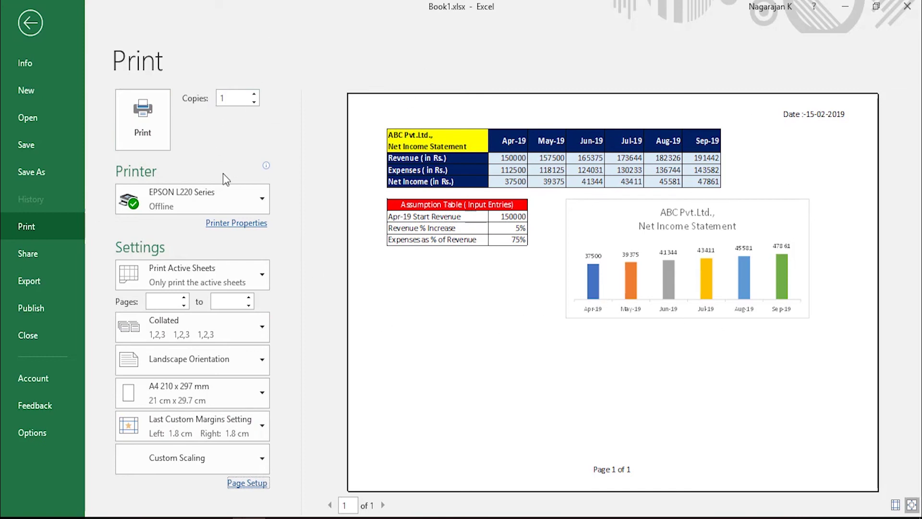
{"action": "key", "text": "Escape"}
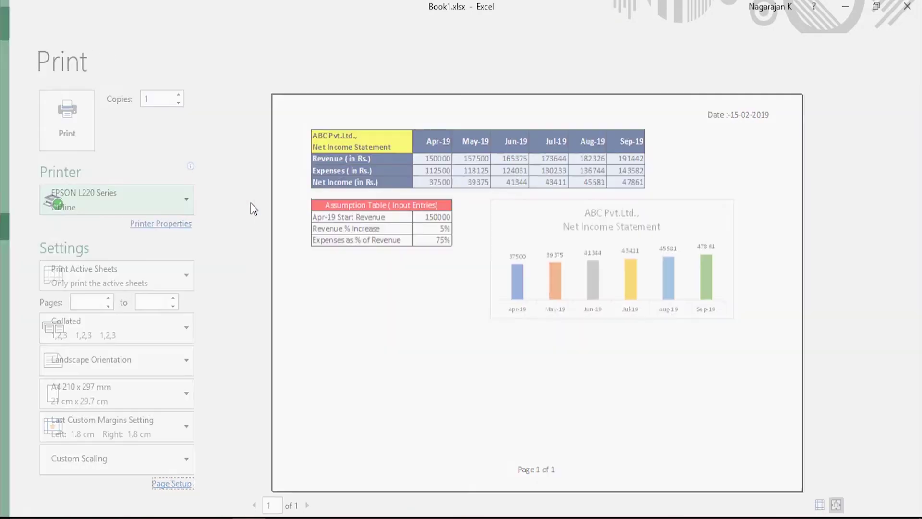